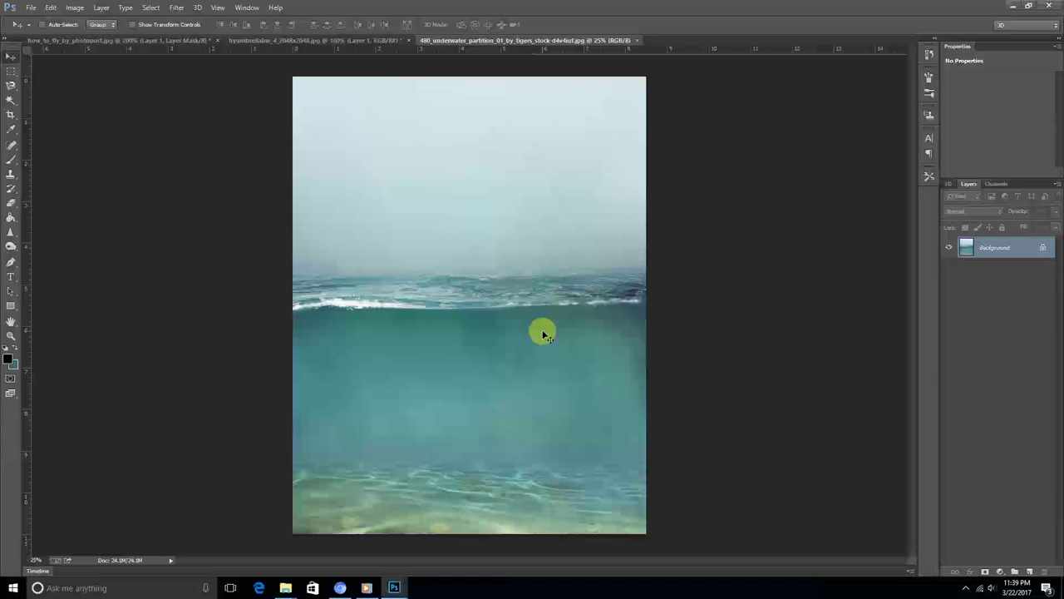
# Step: Copy the umbrella layer into the underwater scene and unlock its Background as Layer 0
pyautogui.click(291, 38)
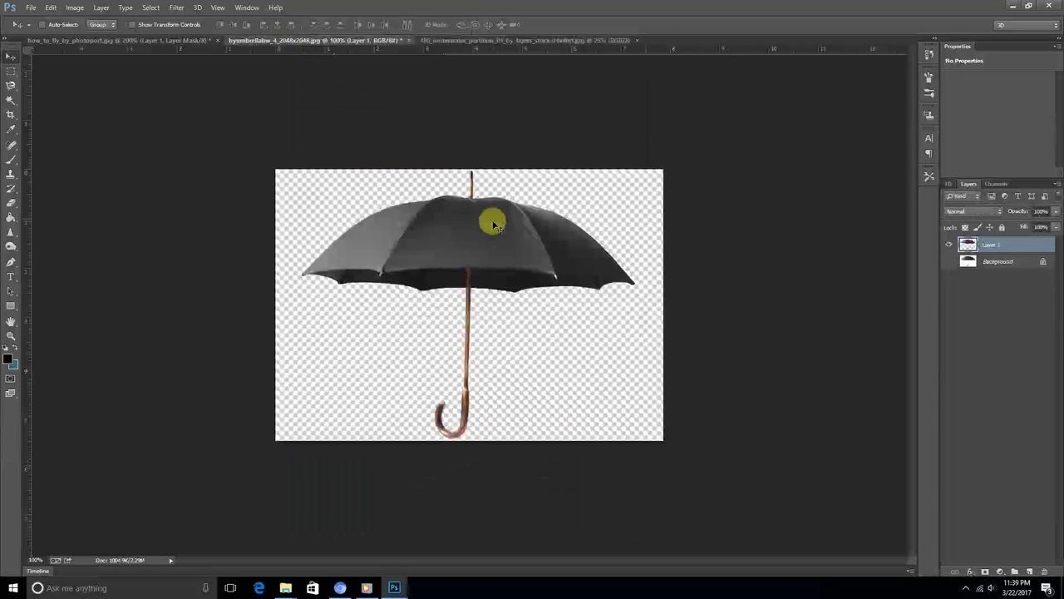
pyautogui.click(948, 245)
pyautogui.click(948, 261)
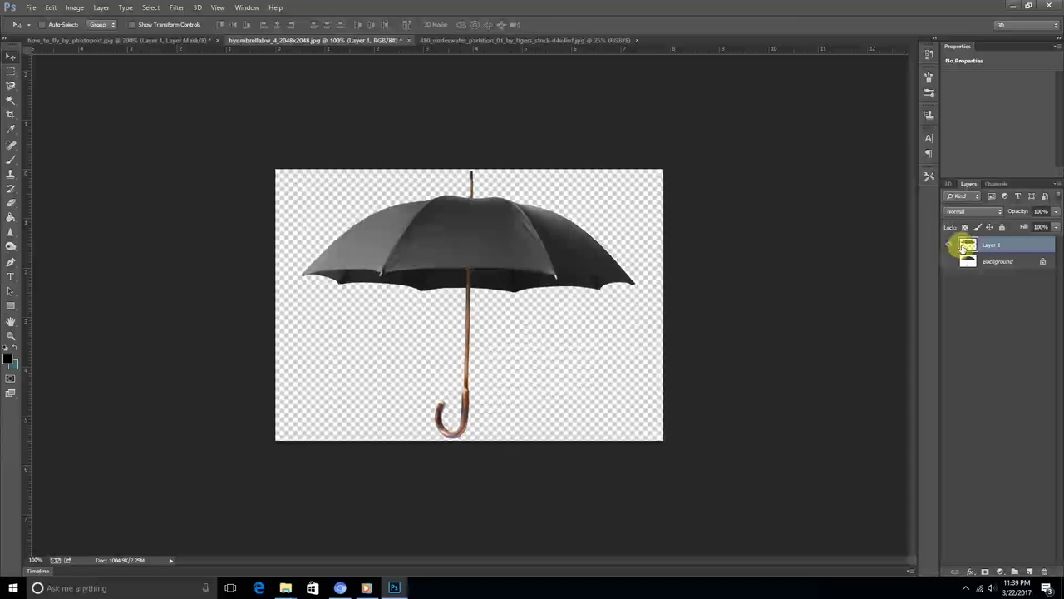
pyautogui.moveTo(474, 231)
pyautogui.mouseDown()
pyautogui.moveTo(512, 52)
pyautogui.moveTo(448, 290)
pyautogui.mouseUp()
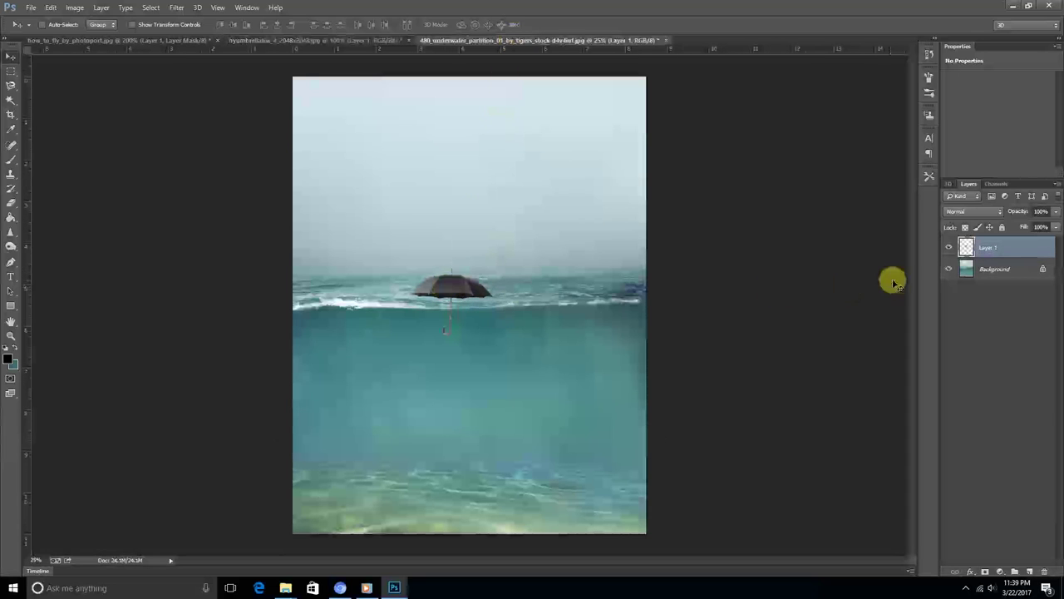
pyautogui.doubleClick(997, 271)
pyautogui.click(628, 191)
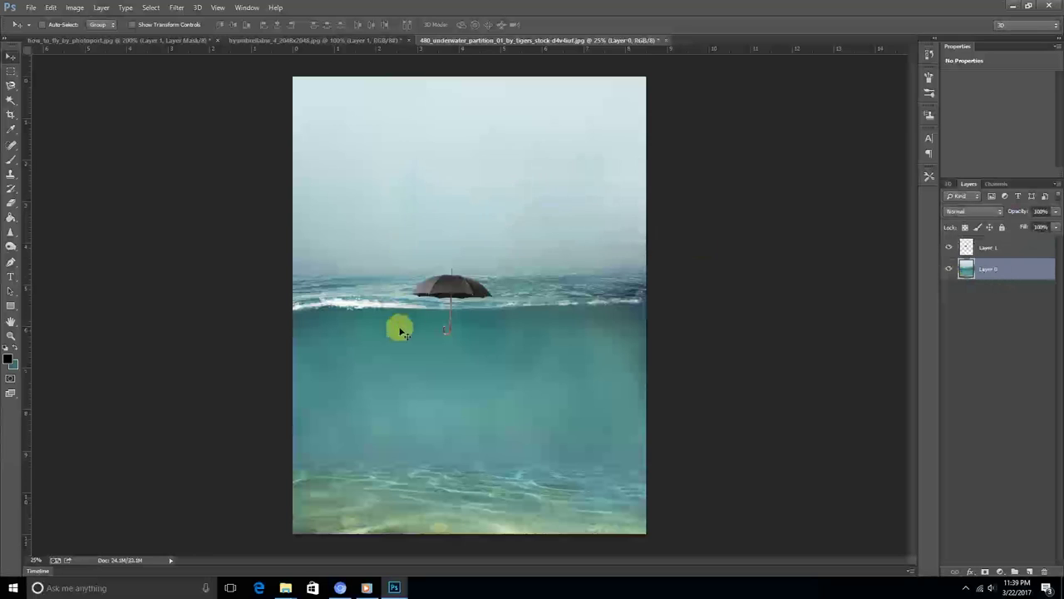
# Step: Lower the sea image and add a new layer, sampling the pale sky cyan as foreground
pyautogui.moveTo(409, 347); pyautogui.dragTo(387, 369)
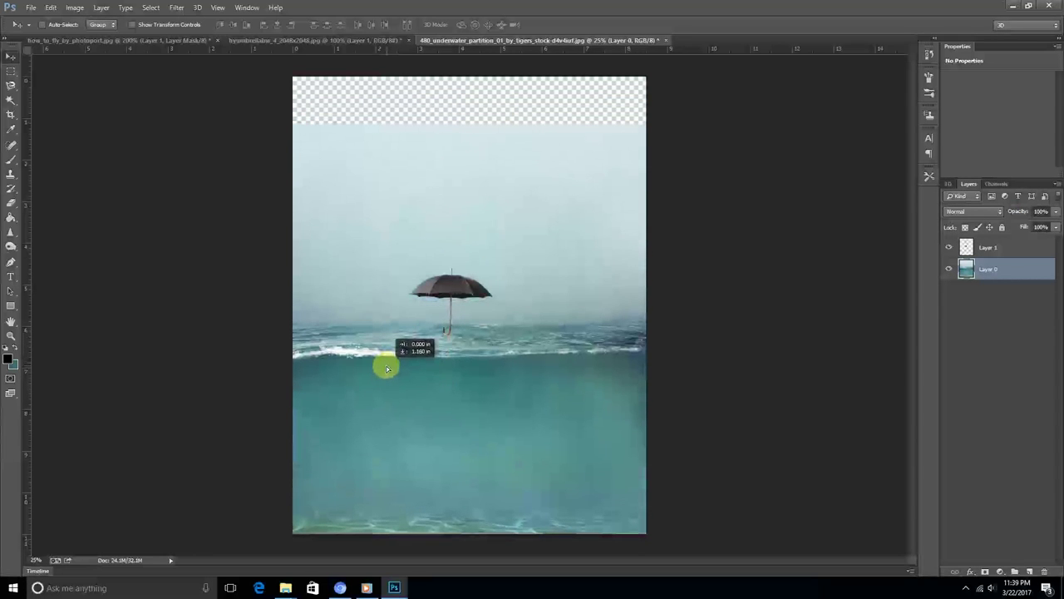
pyautogui.moveTo(387, 369); pyautogui.dragTo(387, 368)
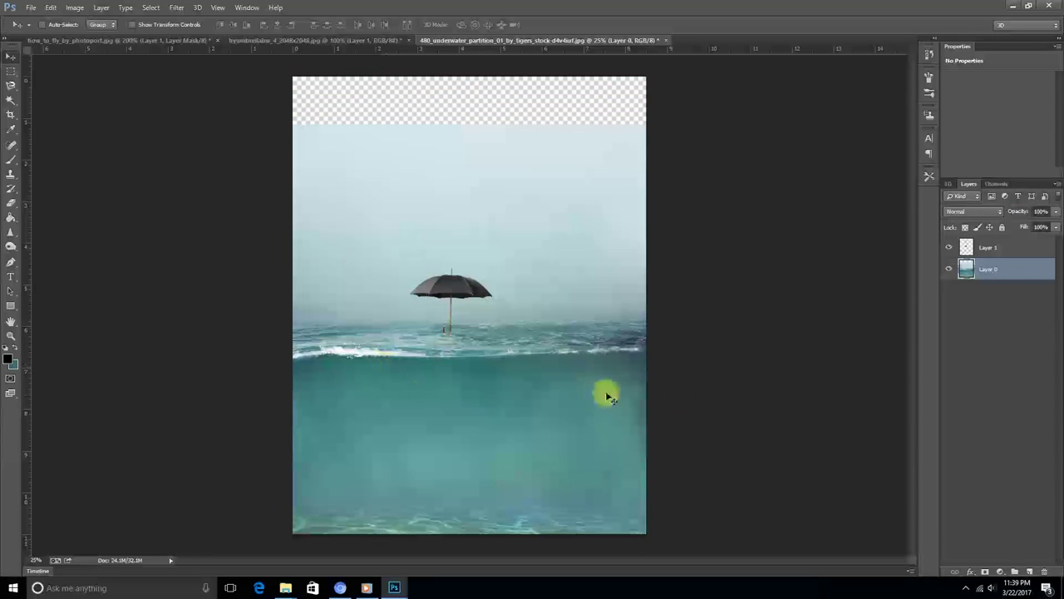
pyautogui.click(1030, 574)
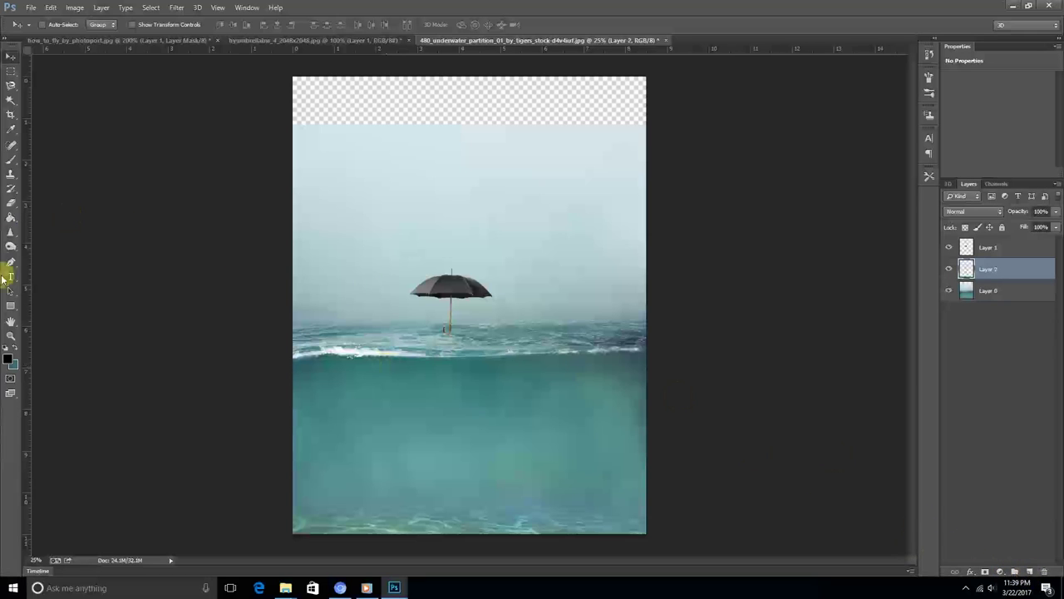
pyautogui.click(8, 358)
pyautogui.click(449, 125)
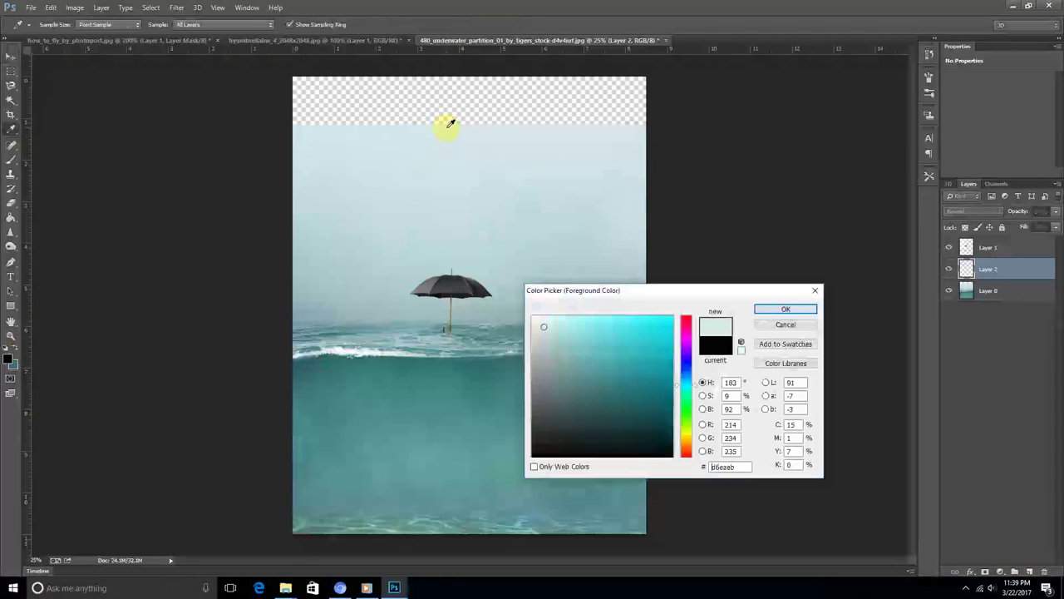
pyautogui.click(756, 310)
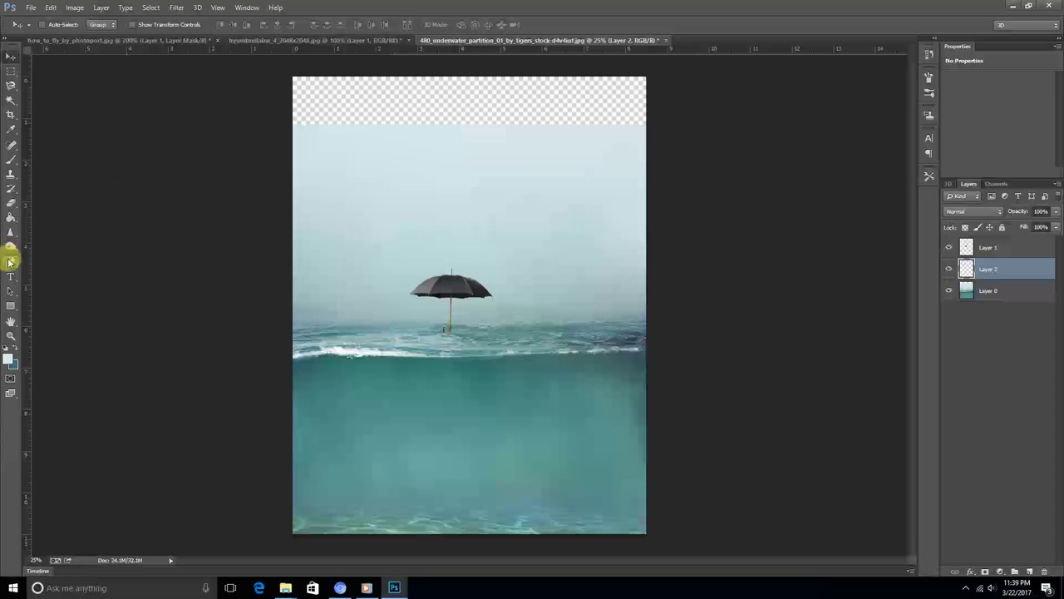
# Step: Fill Layer 2 with light cyan, move it beneath Layer 0, and mask Layer 0
pyautogui.click(10, 216)
pyautogui.click(387, 198)
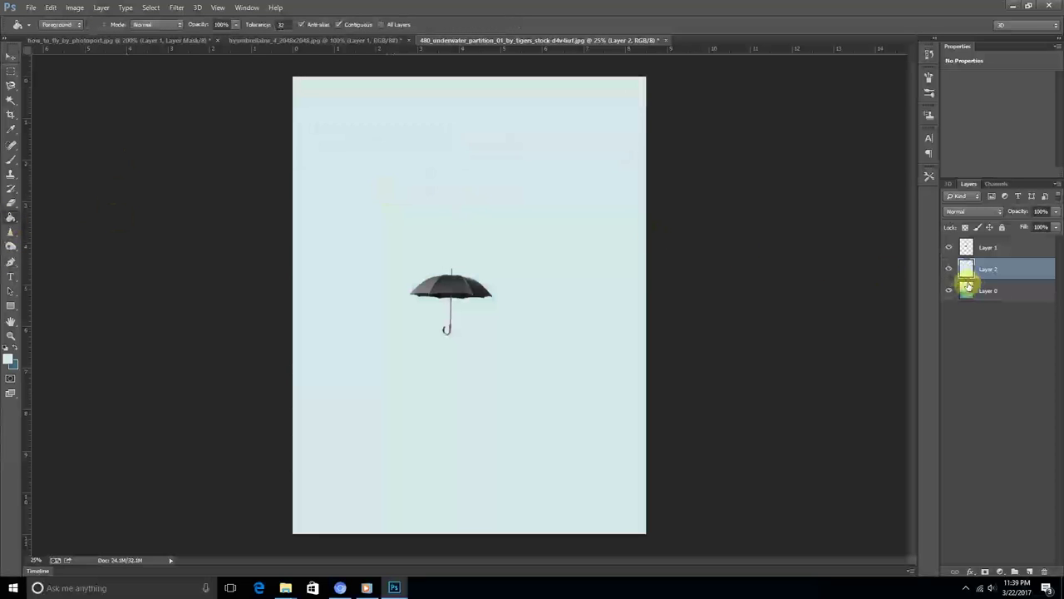
pyautogui.moveTo(967, 285); pyautogui.dragTo(973, 301)
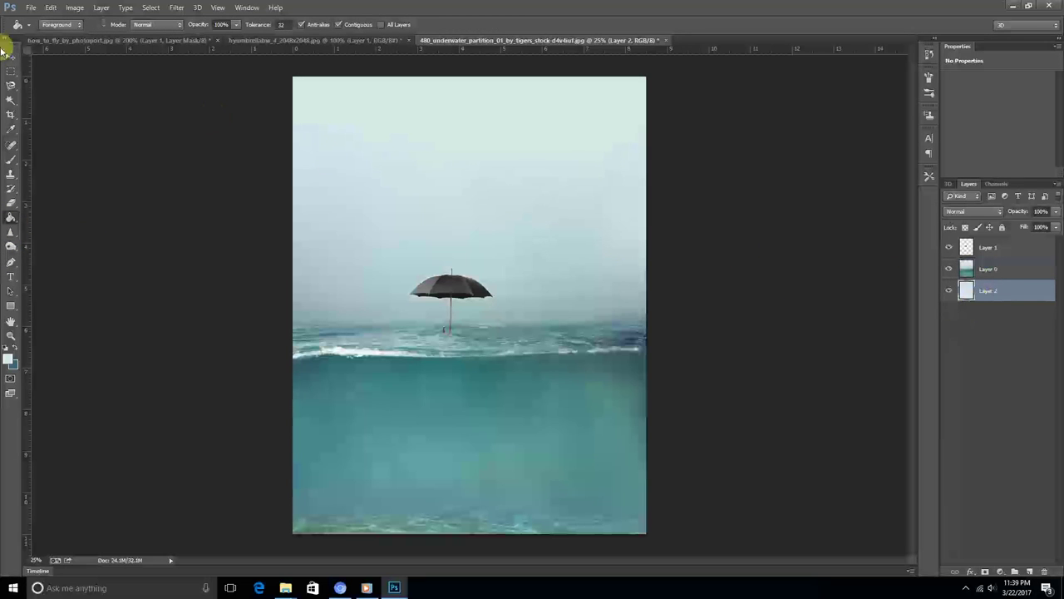
pyautogui.click(984, 270)
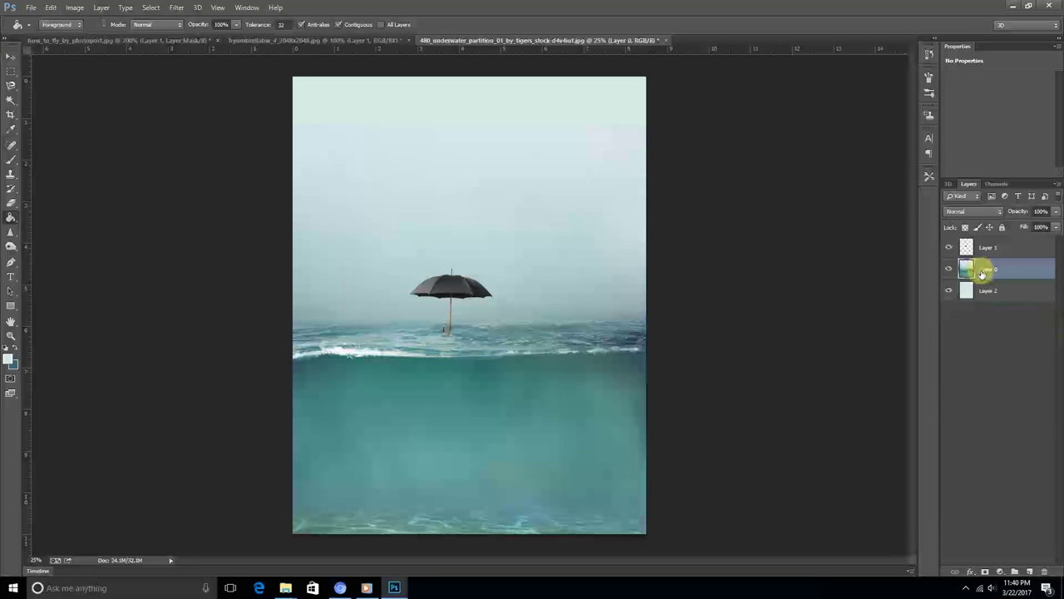
pyautogui.click(985, 572)
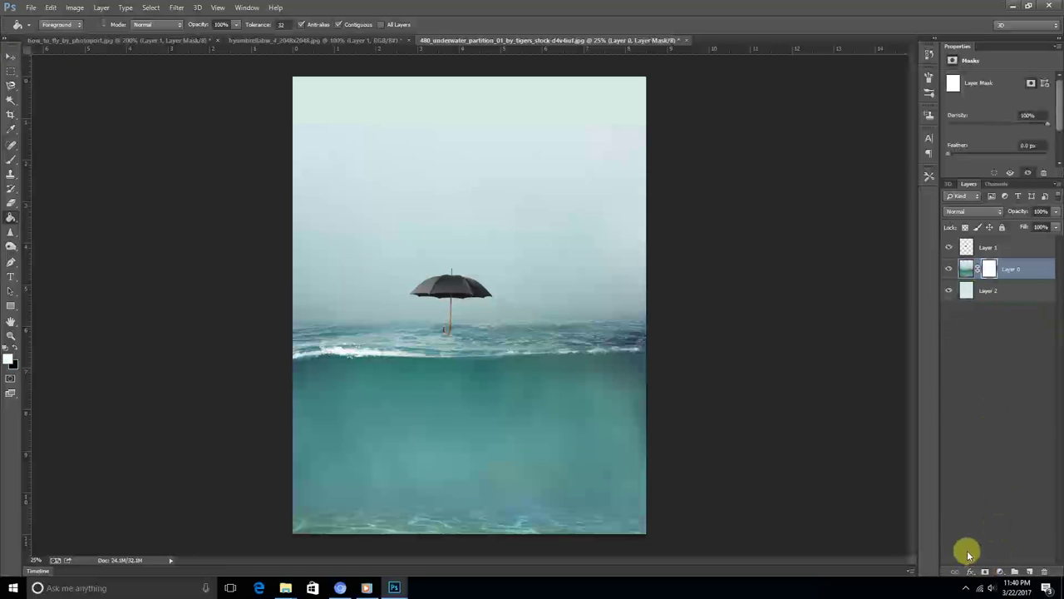
# Step: Paint black with a soft round brush along the top of Layer 0's mask
pyautogui.press('b')
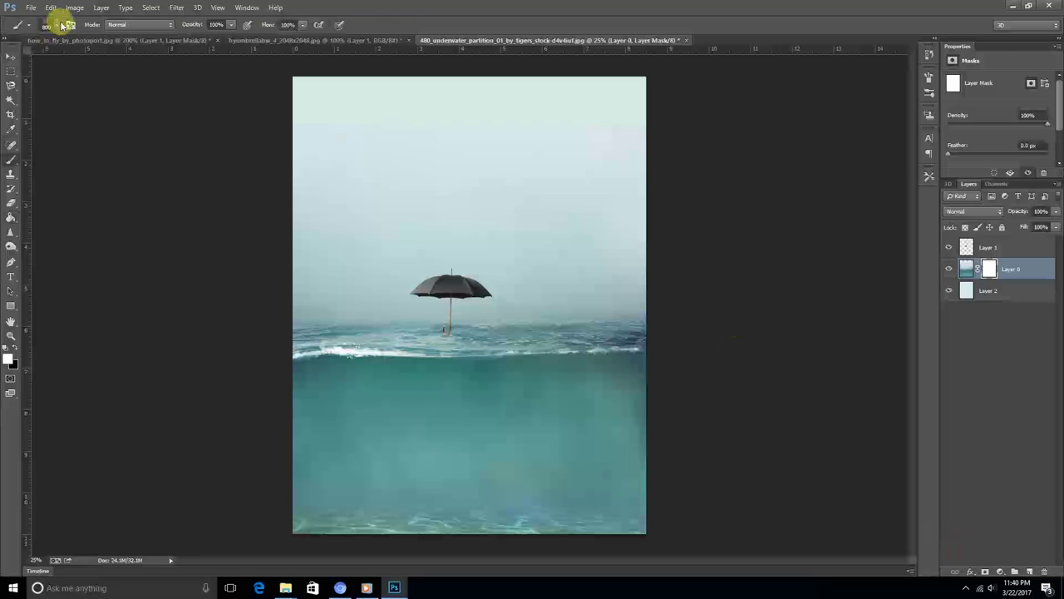
pyautogui.click(53, 24)
pyautogui.doubleClick(22, 110)
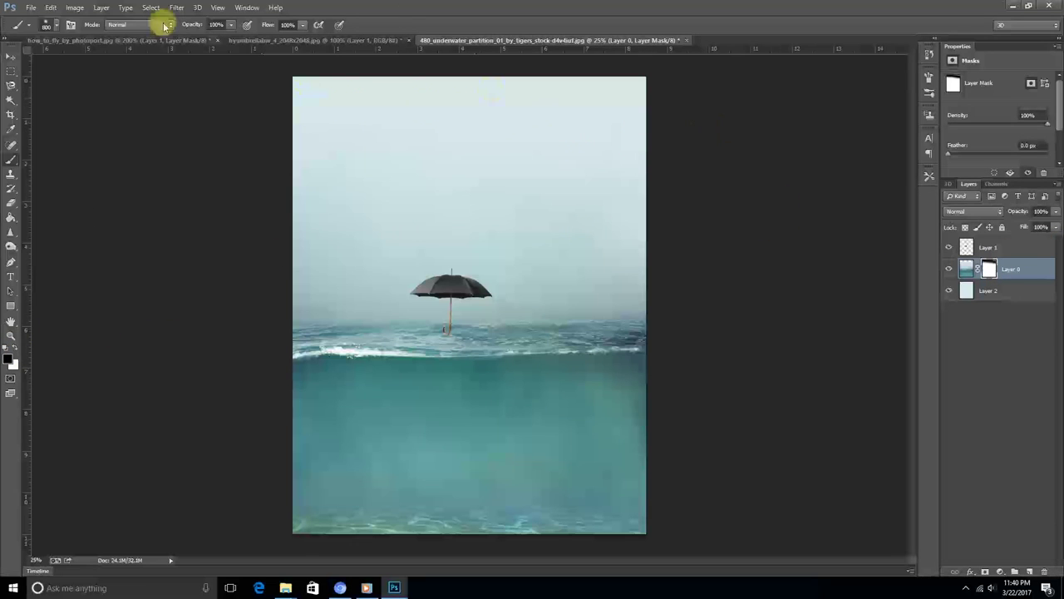
pyautogui.click(9, 55)
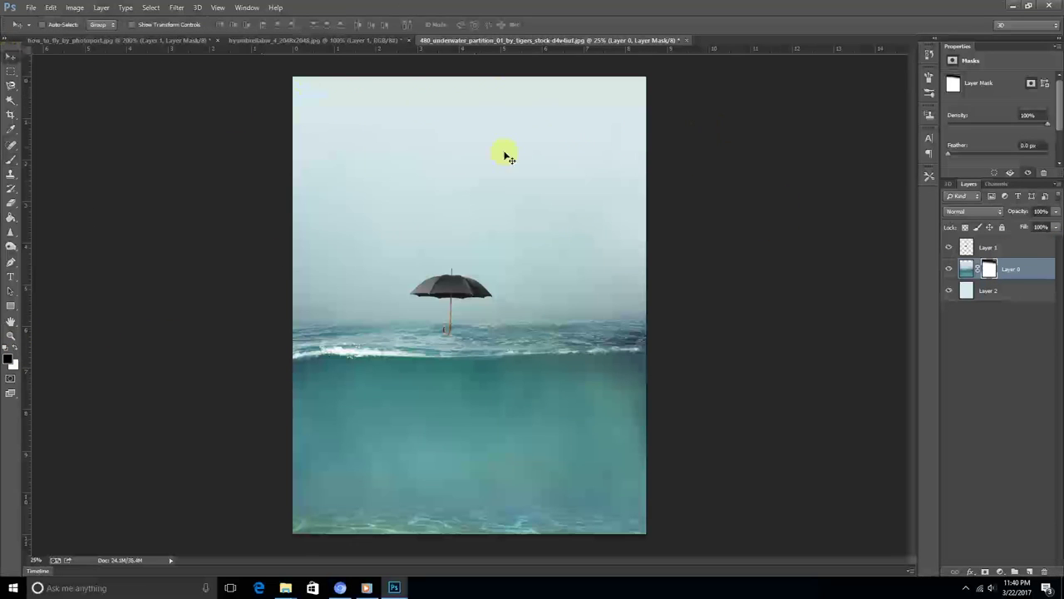
# Step: Lower Layer 1's umbrella and Free Transform it to about 227% scale, rotated about 172°
pyautogui.click(966, 248)
pyautogui.click(949, 248)
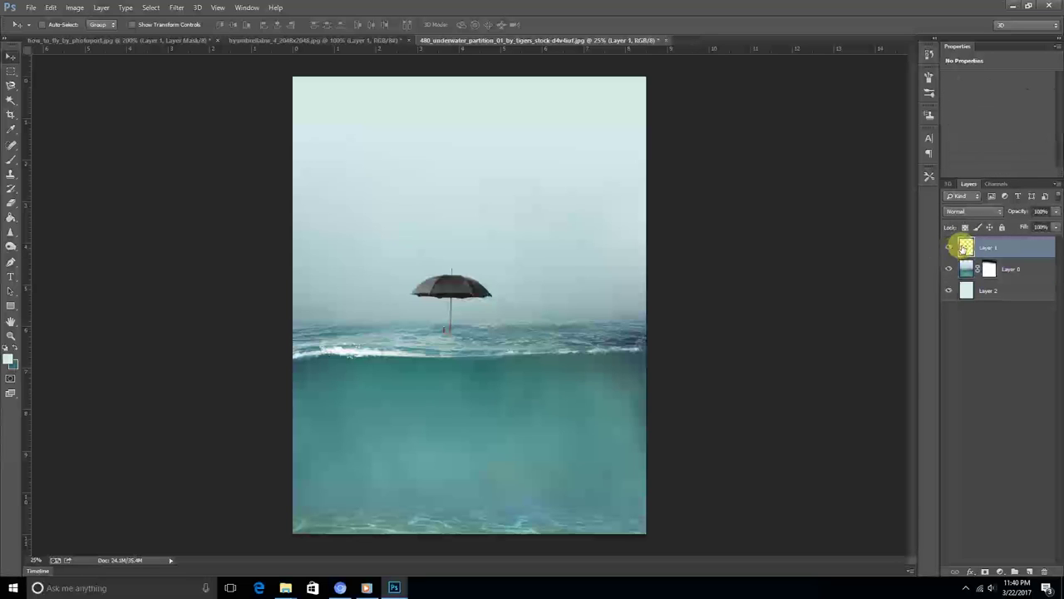
pyautogui.moveTo(465, 288); pyautogui.dragTo(463, 304)
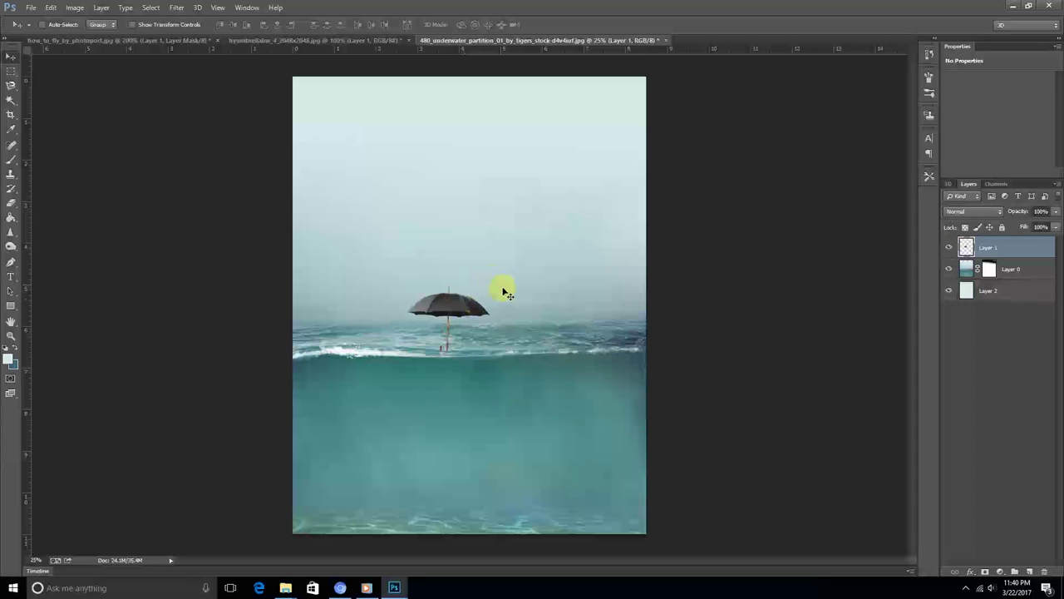
pyautogui.click(50, 7)
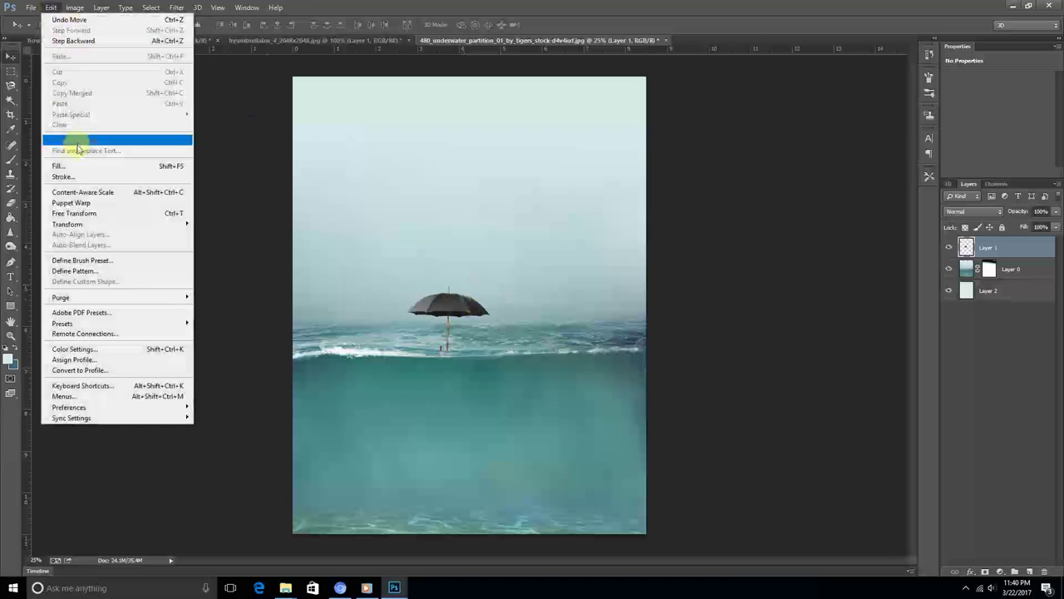
pyautogui.click(87, 218)
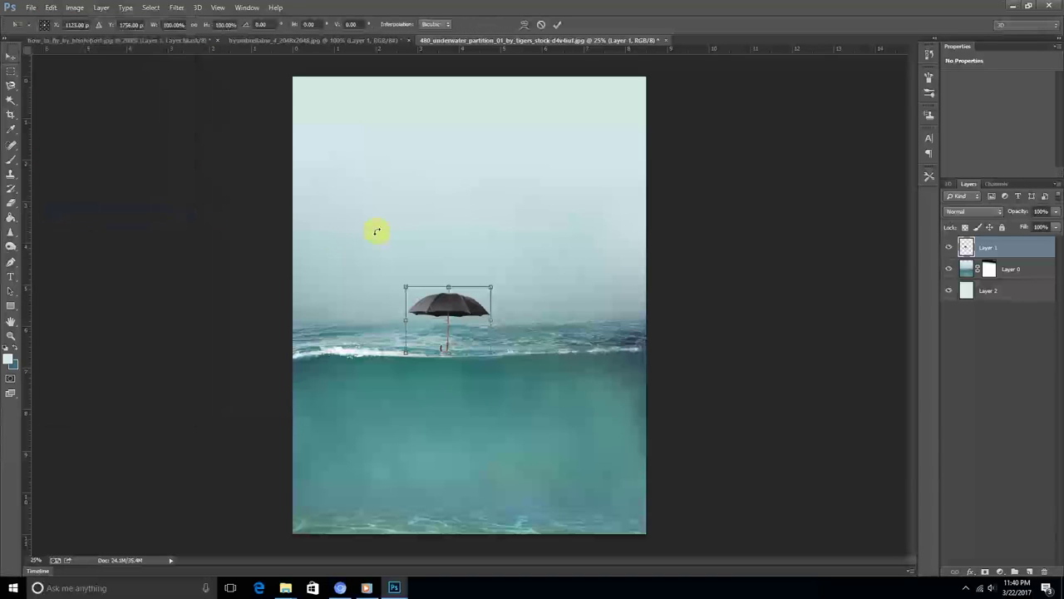
pyautogui.moveTo(492, 287)
pyautogui.mouseDown()
pyautogui.moveTo(527, 257)
pyautogui.moveTo(484, 380)
pyautogui.moveTo(385, 380)
pyautogui.moveTo(437, 375)
pyautogui.mouseUp()
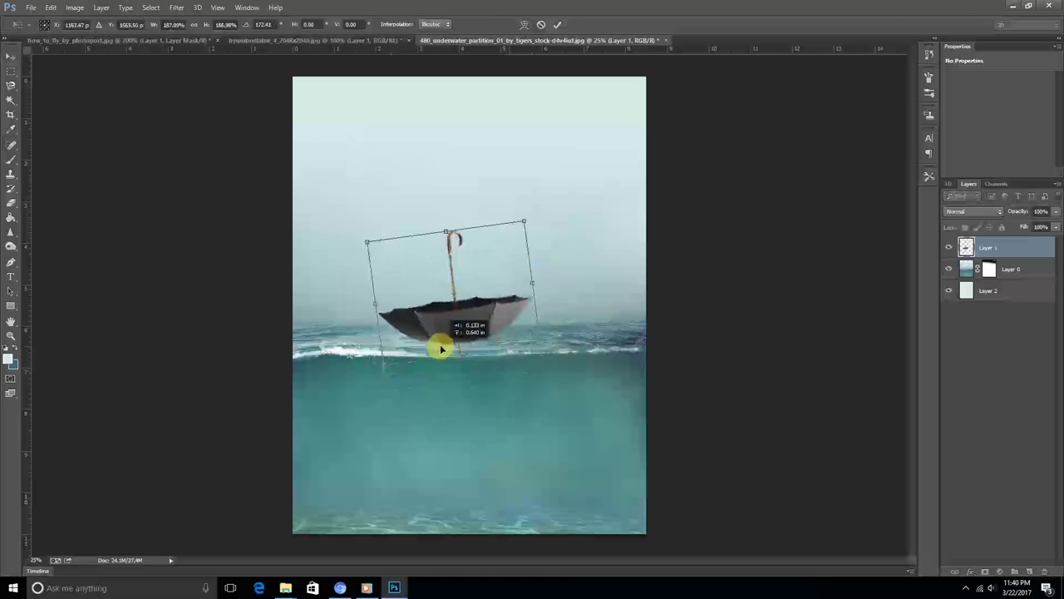
pyautogui.moveTo(521, 244); pyautogui.dragTo(535, 233)
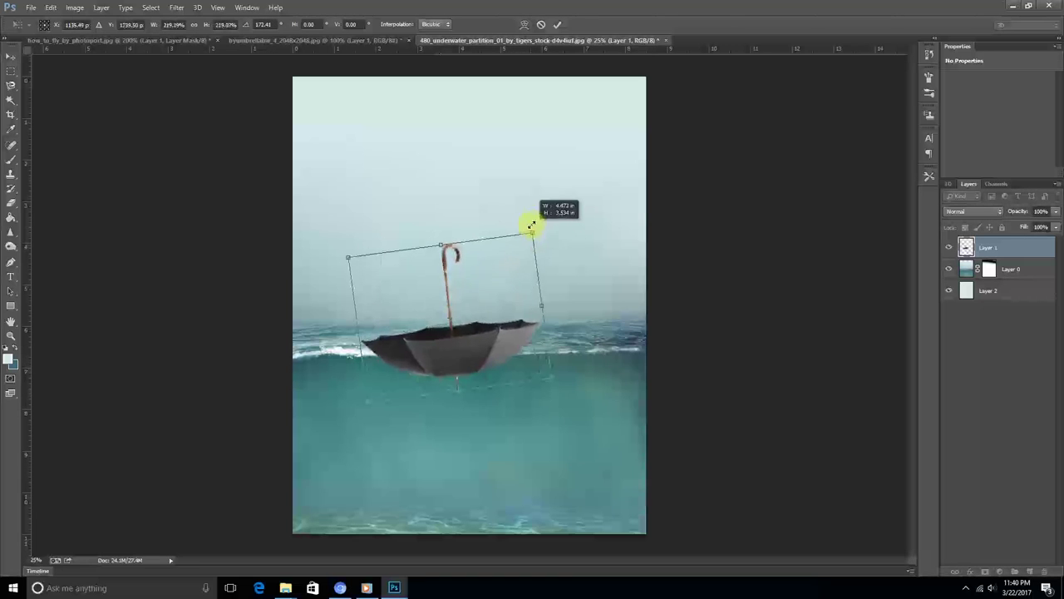
pyautogui.moveTo(468, 349)
pyautogui.mouseDown()
pyautogui.moveTo(471, 339)
pyautogui.moveTo(477, 352)
pyautogui.mouseUp()
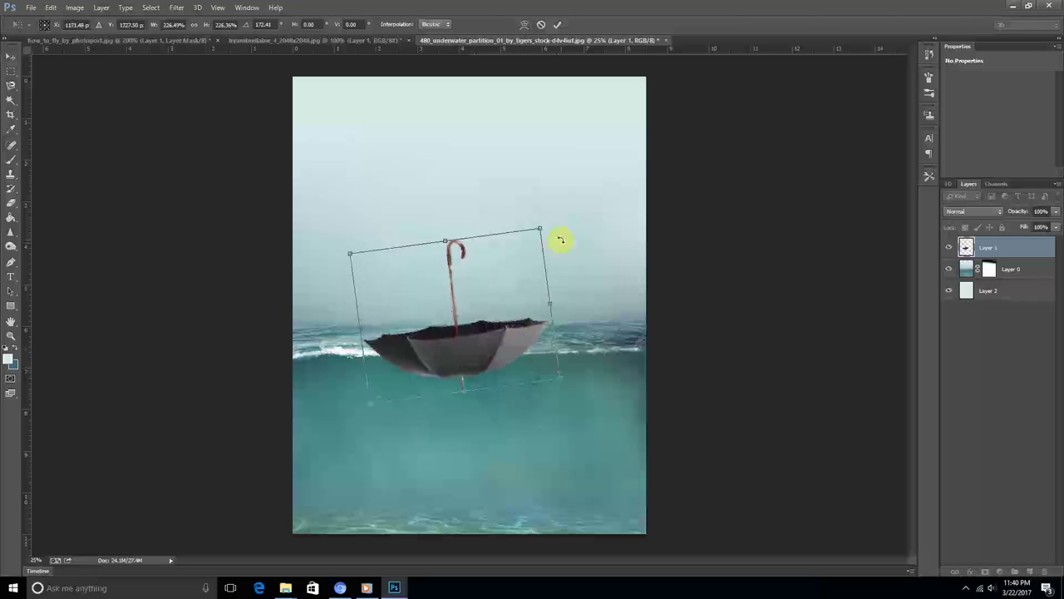
pyautogui.moveTo(561, 239); pyautogui.dragTo(558, 225)
pyautogui.moveTo(508, 263); pyautogui.dragTo(512, 274)
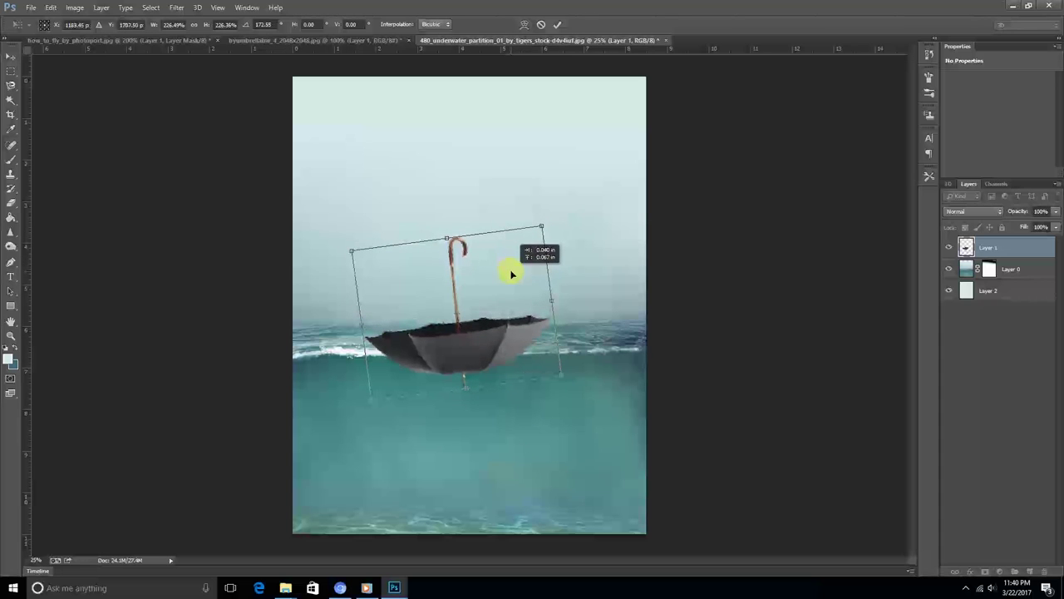
pyautogui.press('Return')
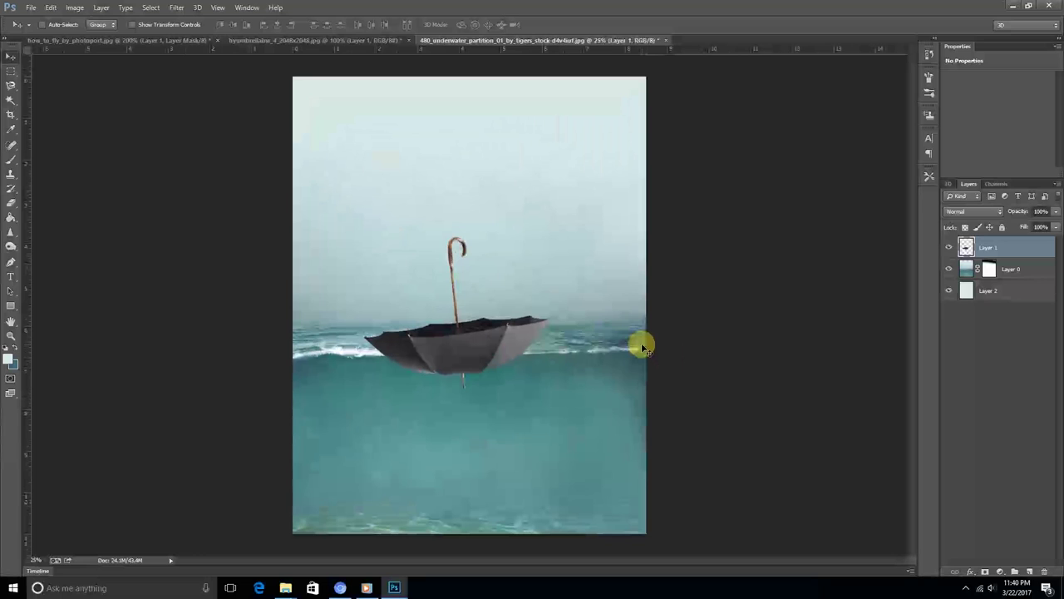
# Step: Nudge the umbrella lower while at 39% opacity, then restore it to 100% opacity
pyautogui.moveTo(491, 325); pyautogui.dragTo(489, 330)
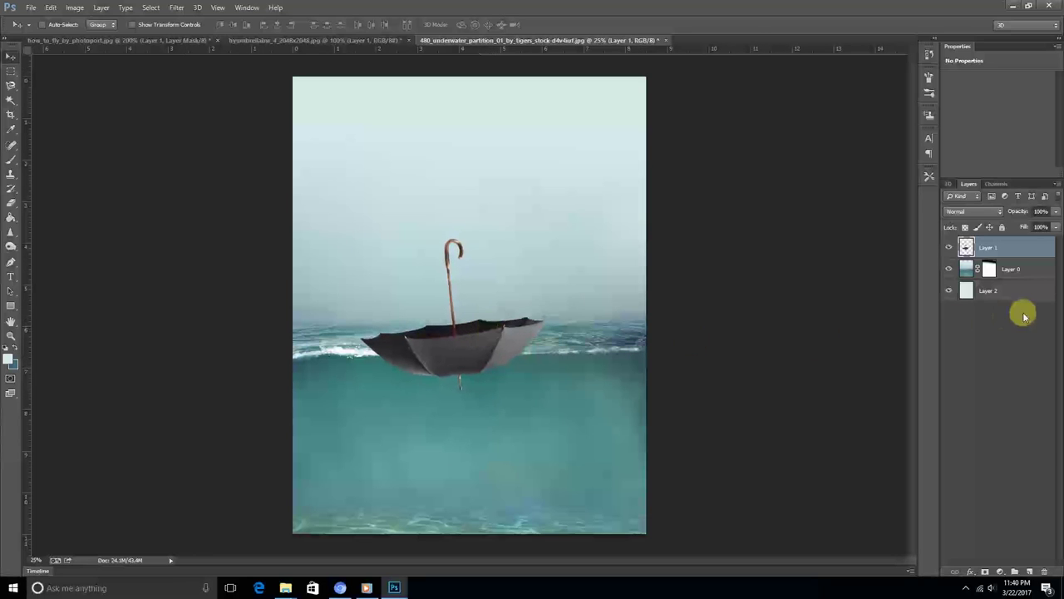
pyautogui.click(1055, 212)
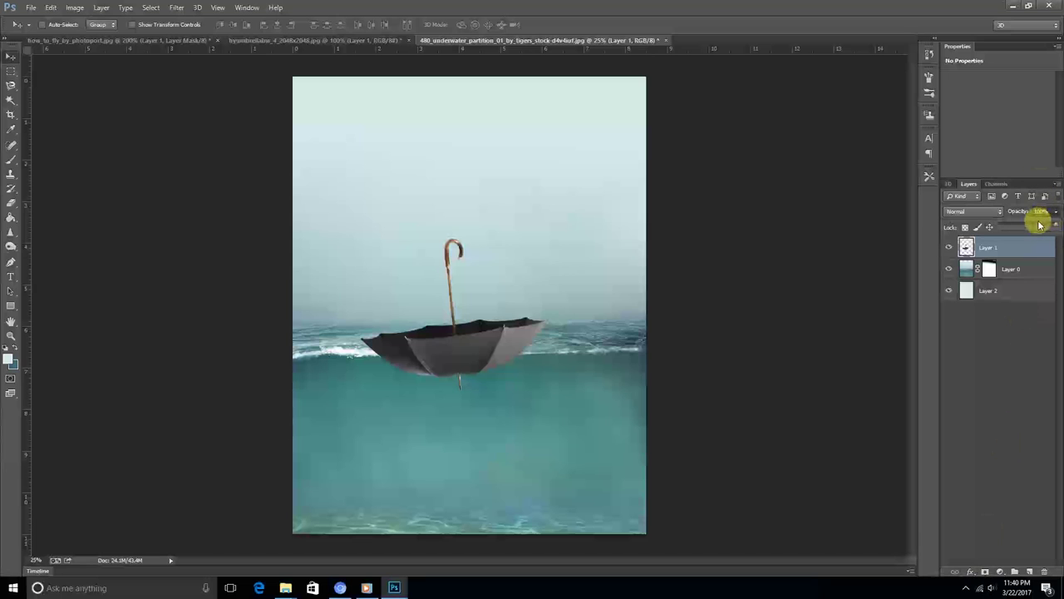
pyautogui.moveTo(1057, 227); pyautogui.dragTo(1023, 227)
pyautogui.moveTo(481, 325); pyautogui.dragTo(487, 337)
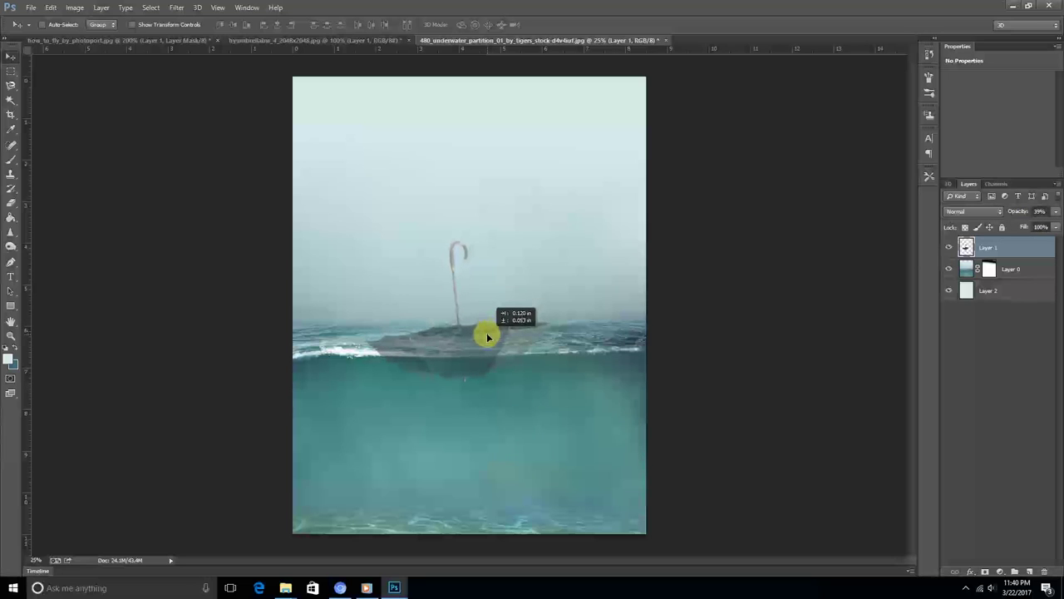
pyautogui.click(1056, 211)
pyautogui.moveTo(1035, 227); pyautogui.dragTo(1055, 229)
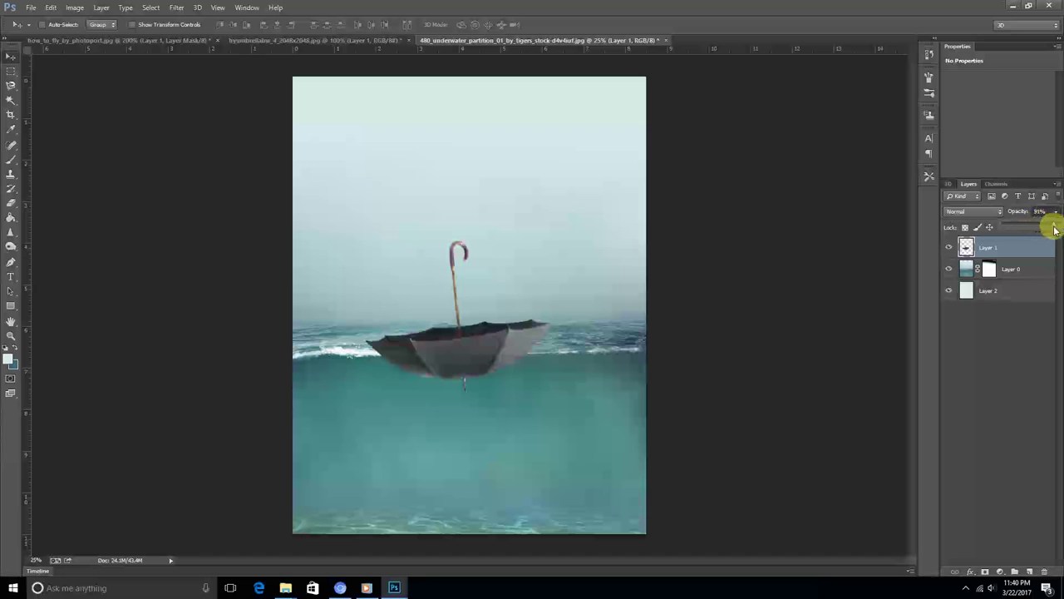
pyautogui.moveTo(1036, 228); pyautogui.dragTo(1054, 229)
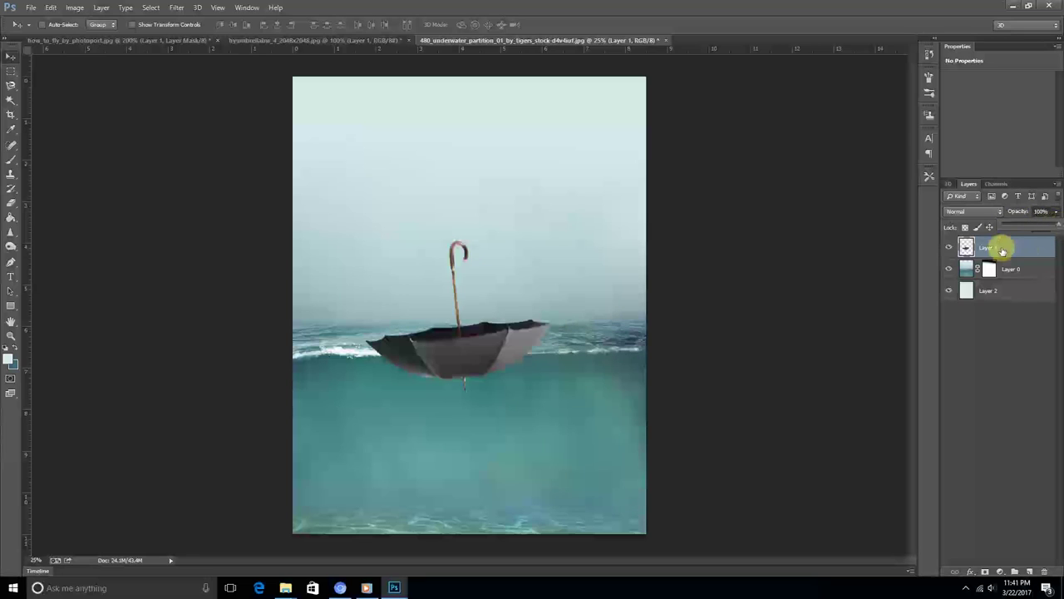
pyautogui.click(1002, 572)
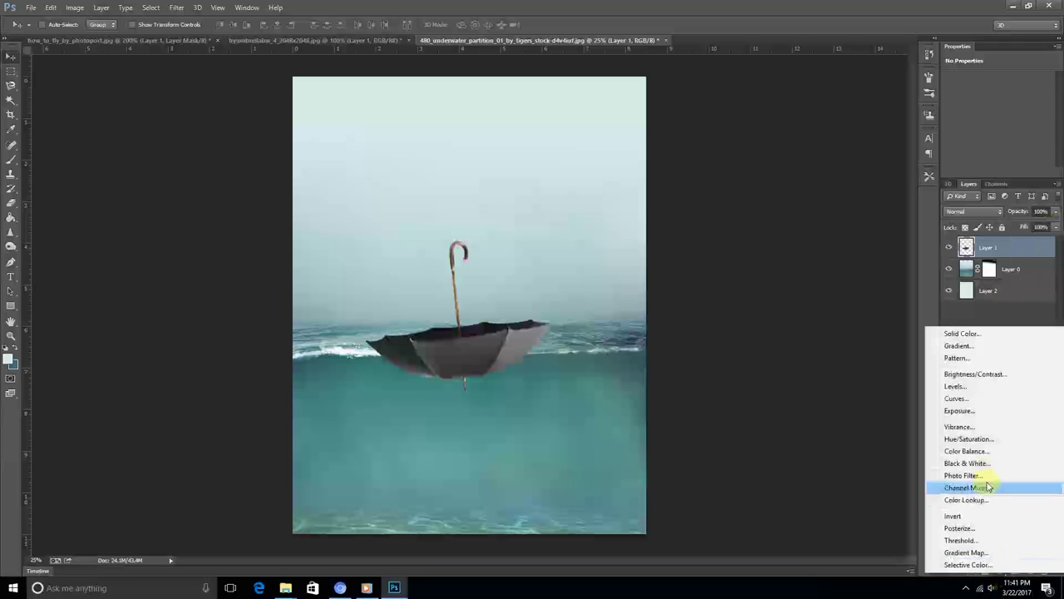
pyautogui.click(974, 400)
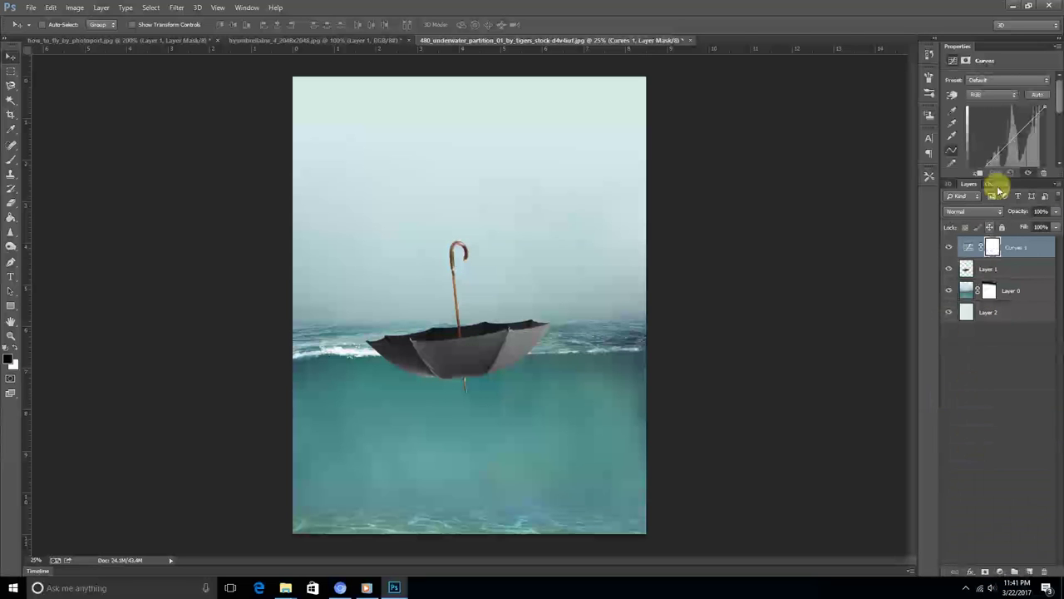
pyautogui.moveTo(1023, 129); pyautogui.dragTo(1028, 132)
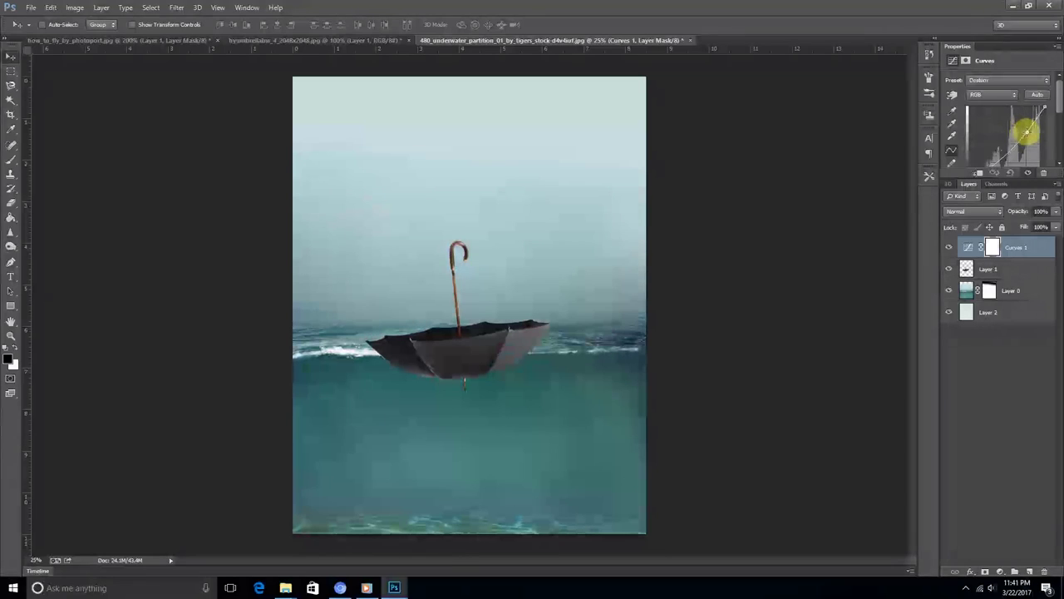
pyautogui.click(979, 172)
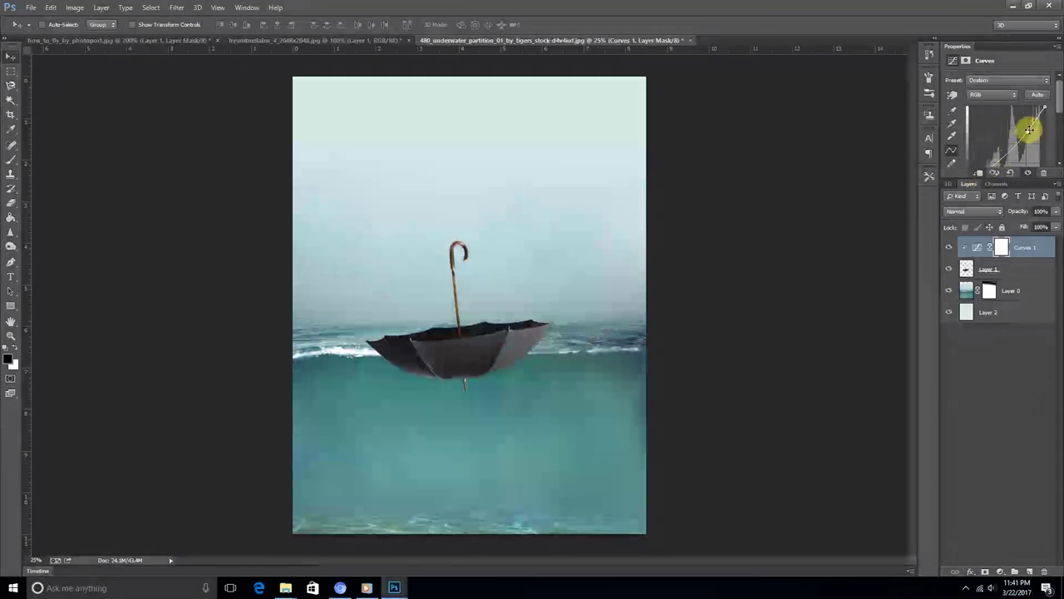
pyautogui.moveTo(1029, 129); pyautogui.dragTo(1004, 162)
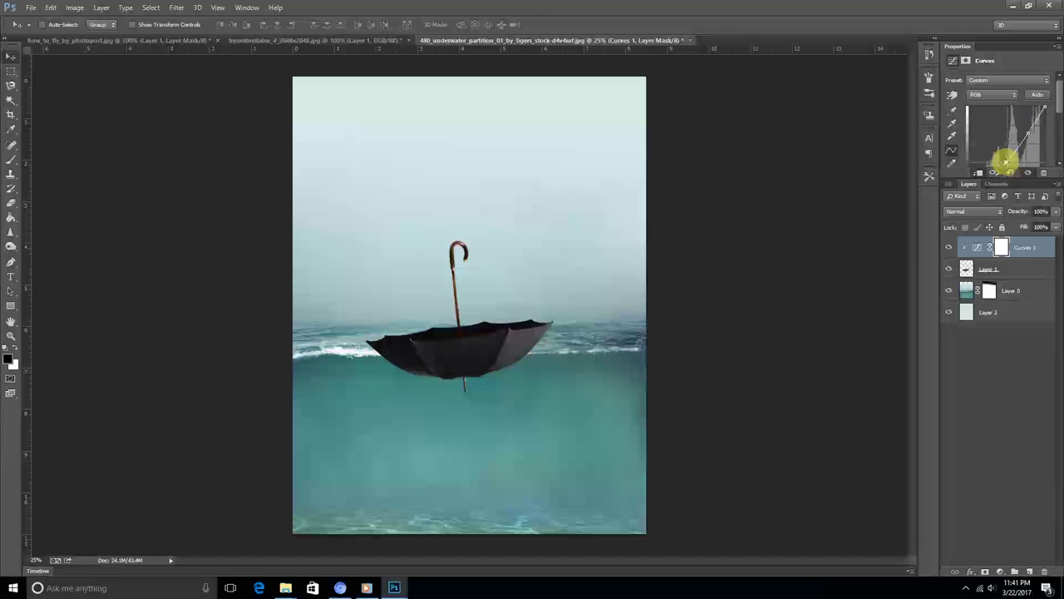
pyautogui.click(1022, 134)
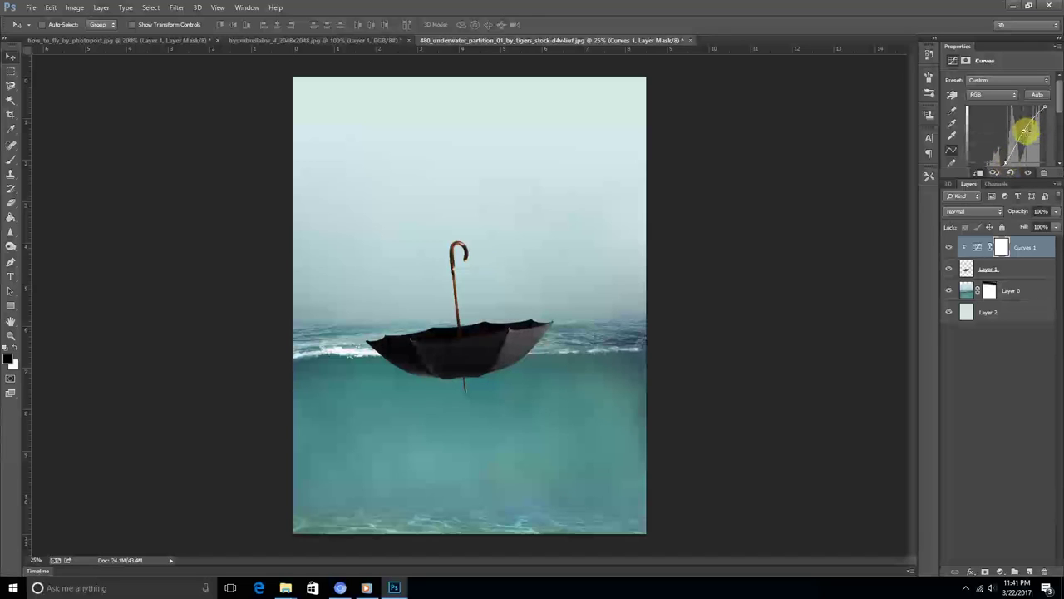
pyautogui.moveTo(1029, 131); pyautogui.dragTo(1031, 135)
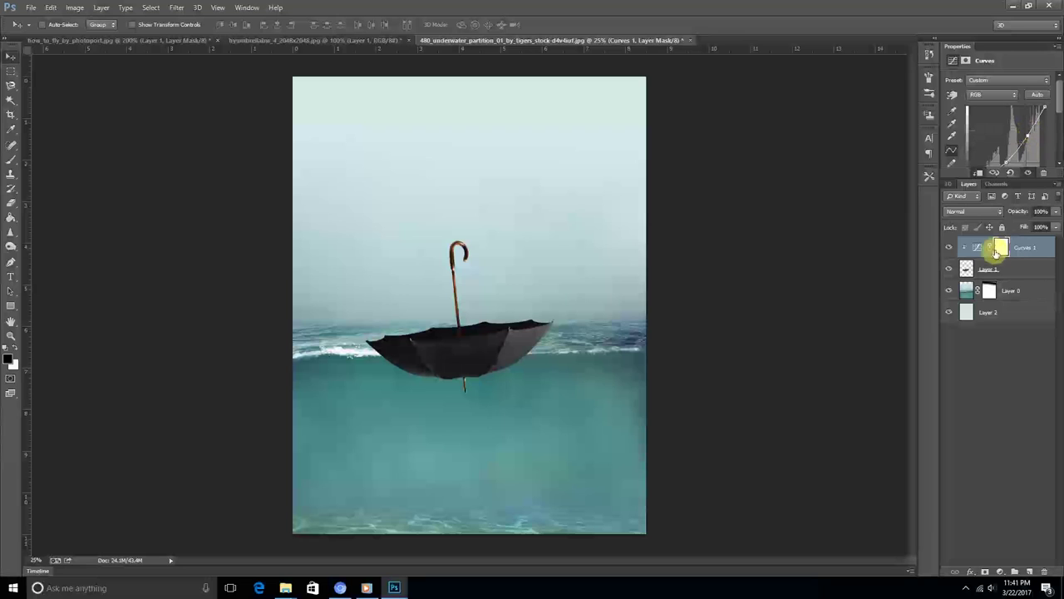
pyautogui.click(1002, 248)
pyautogui.press('Delete')
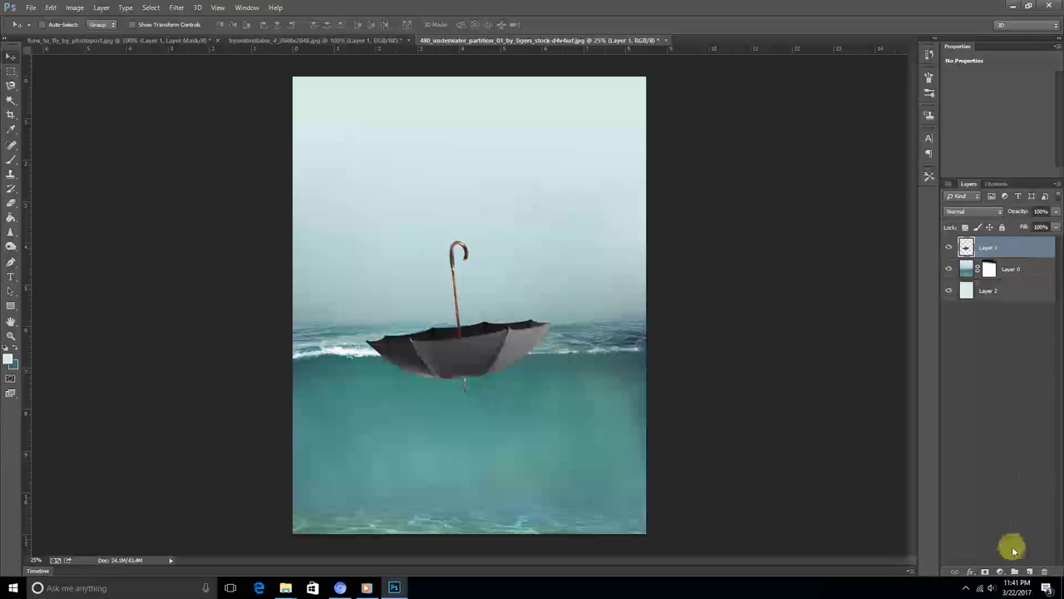
# Step: Add a Levels layer clipped to Layer 1, dragging the midtone slider right to darken it
pyautogui.click(1000, 572)
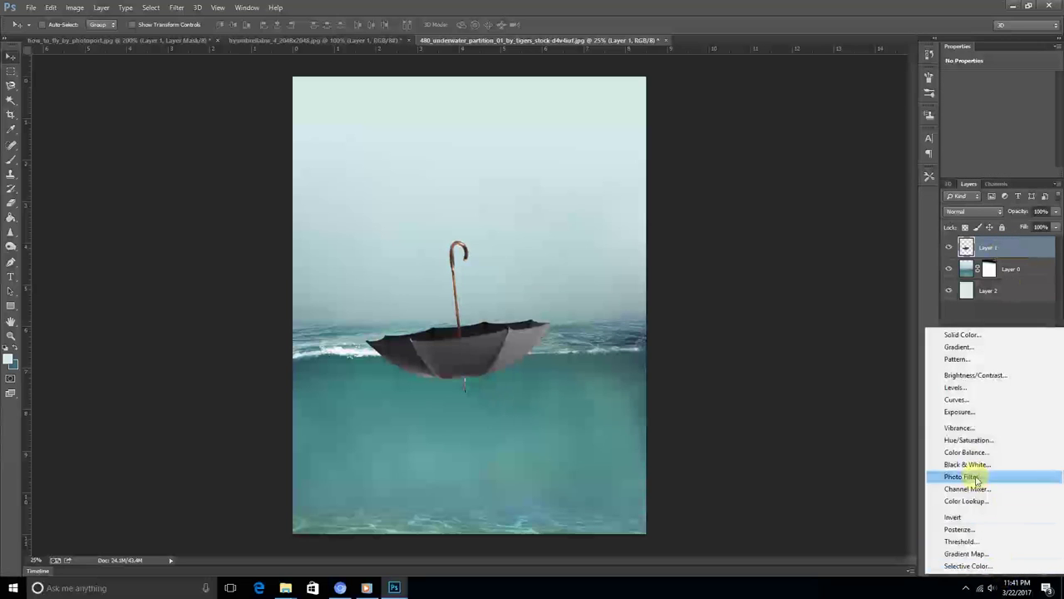
pyautogui.click(958, 388)
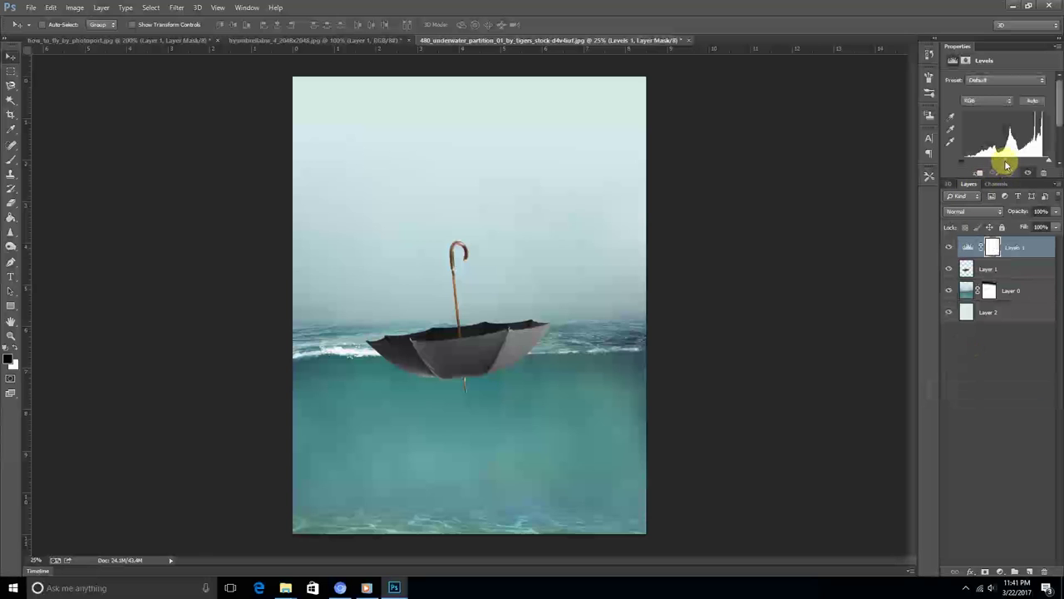
pyautogui.moveTo(1005, 161); pyautogui.dragTo(978, 162)
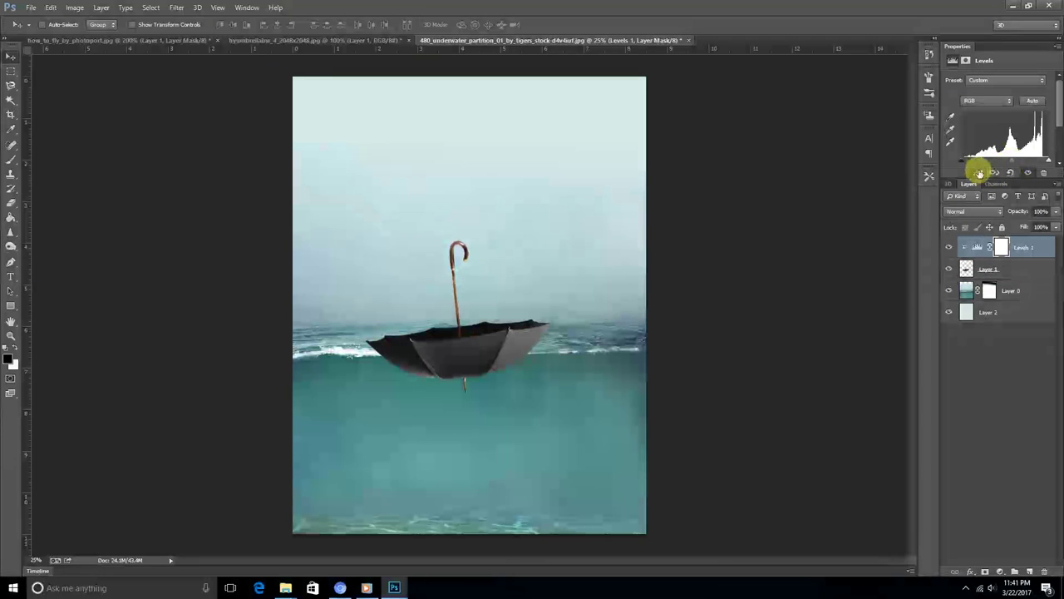
pyautogui.moveTo(1015, 166)
pyautogui.mouseDown()
pyautogui.moveTo(962, 165)
pyautogui.moveTo(1013, 166)
pyautogui.mouseUp()
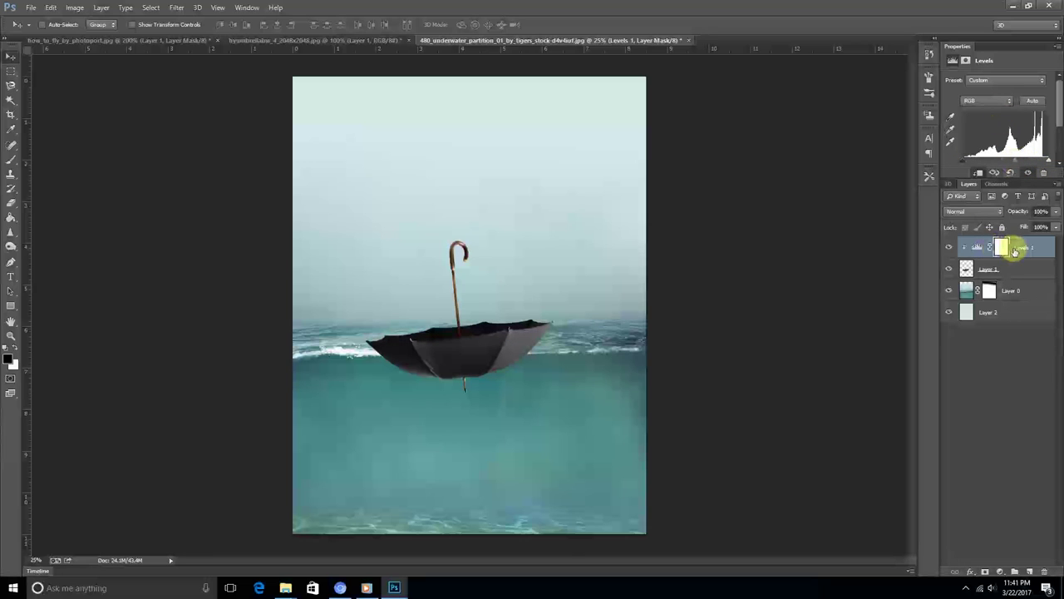
pyautogui.click(1014, 250)
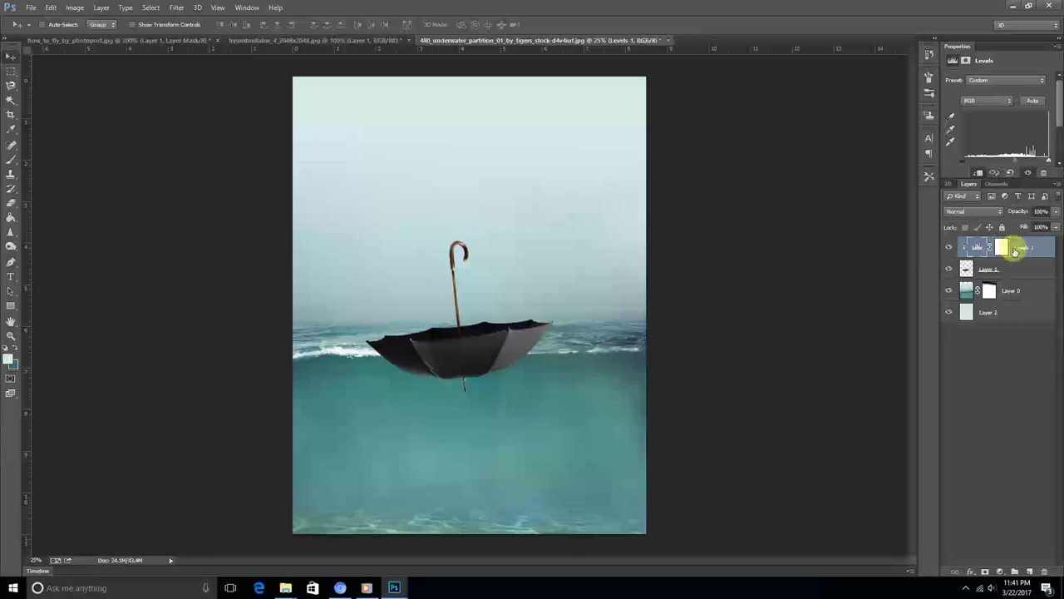
pyautogui.click(1001, 572)
# Step: Clip a Hue/Saturation layer to the umbrella, lowering saturation to -38
pyautogui.click(977, 438)
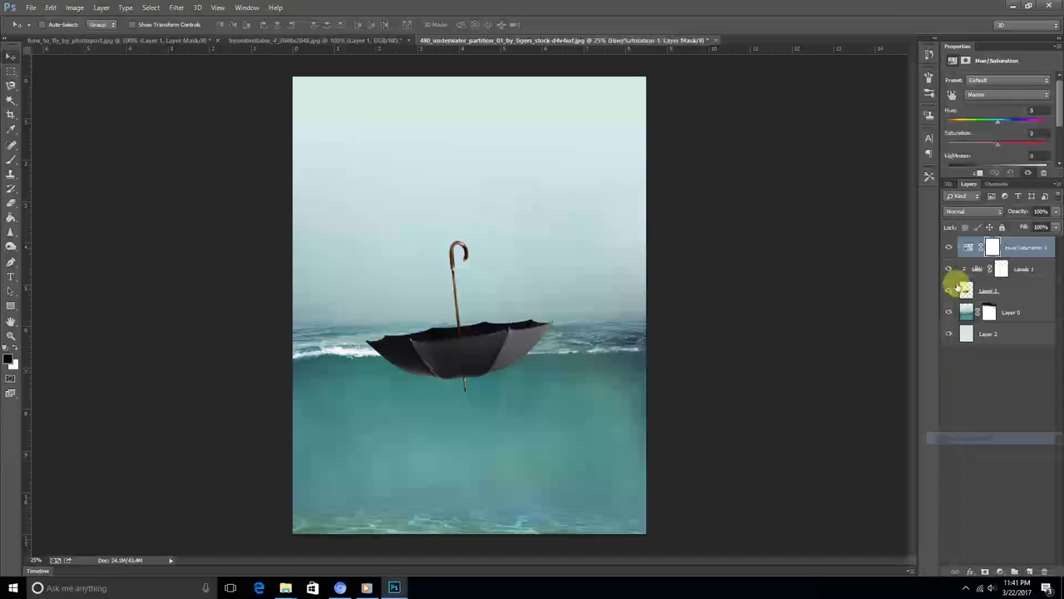
pyautogui.click(978, 173)
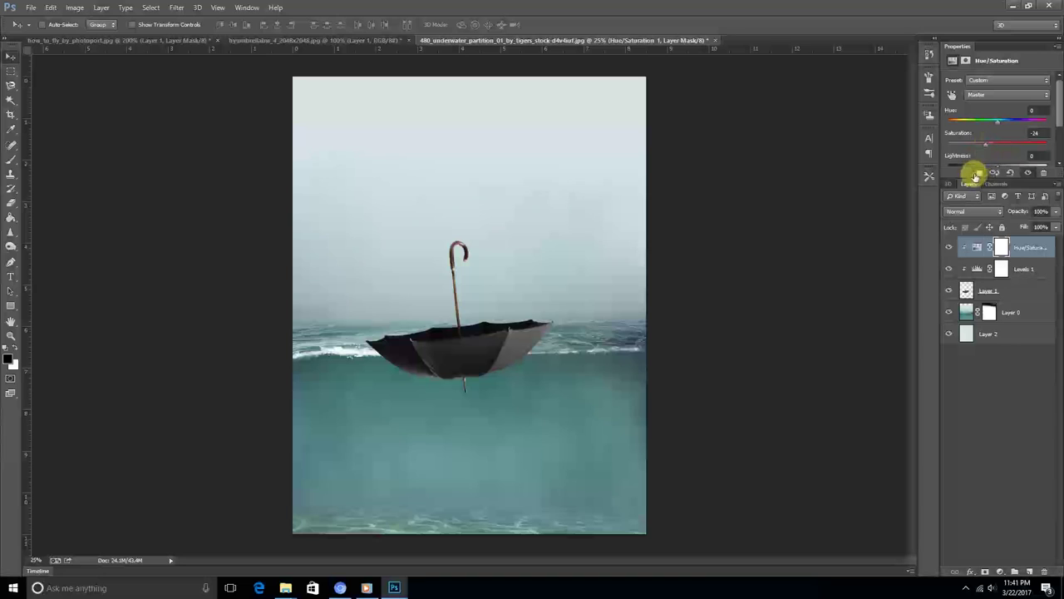
pyautogui.moveTo(981, 150); pyautogui.dragTo(991, 155)
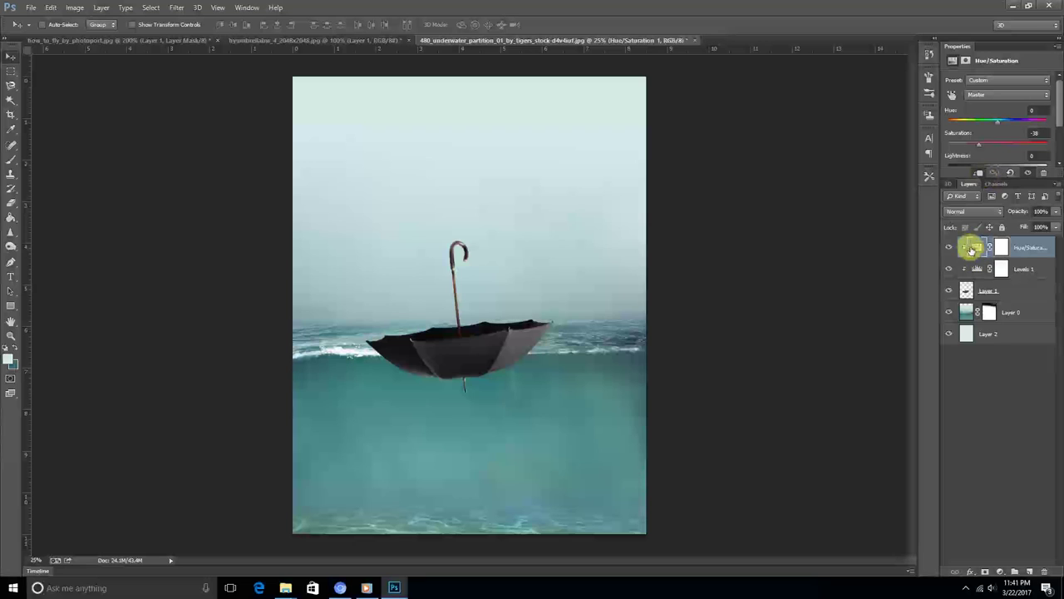
pyautogui.moveTo(971, 249); pyautogui.dragTo(974, 283)
pyautogui.keyDown('shift'); pyautogui.click(970, 291); pyautogui.keyUp('shift')
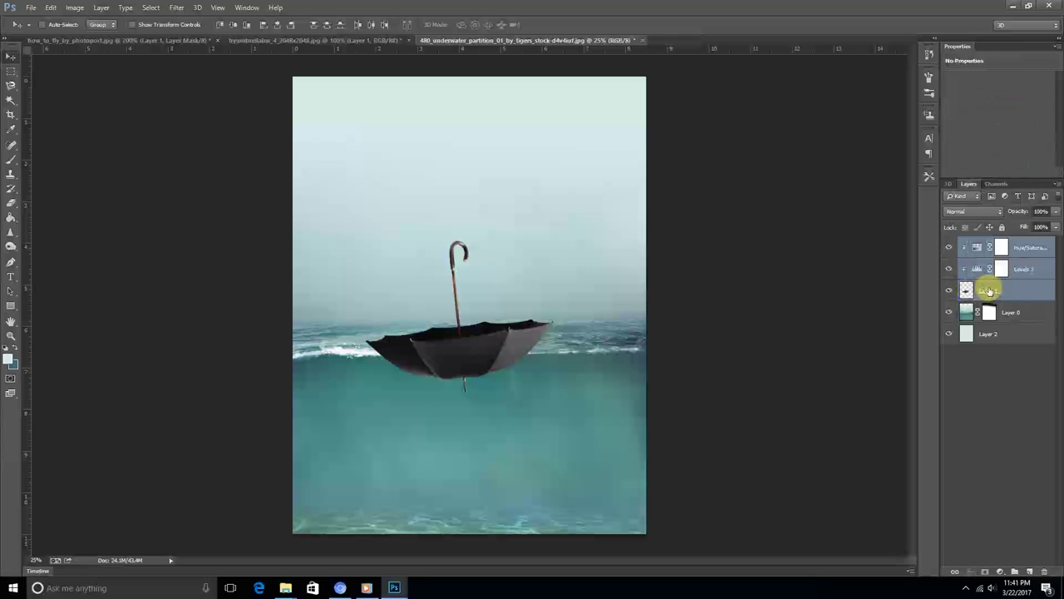
# Step: Merge Layer 1, Levels 1 and Hue/Saturation 1, then duplicate the merged layer
pyautogui.rightClick(1001, 294)
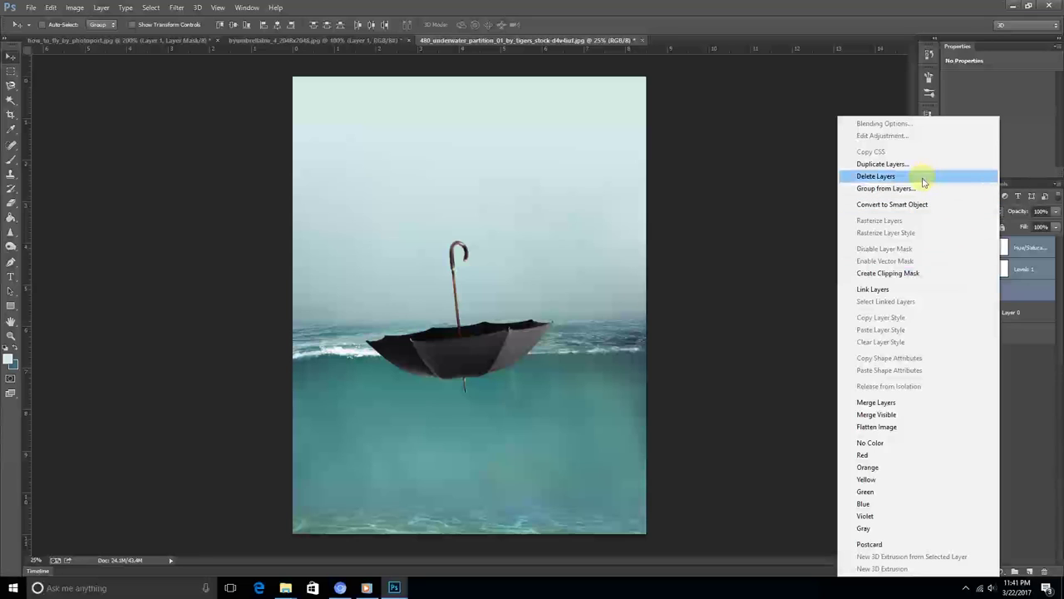
pyautogui.click(900, 405)
pyautogui.click(949, 249)
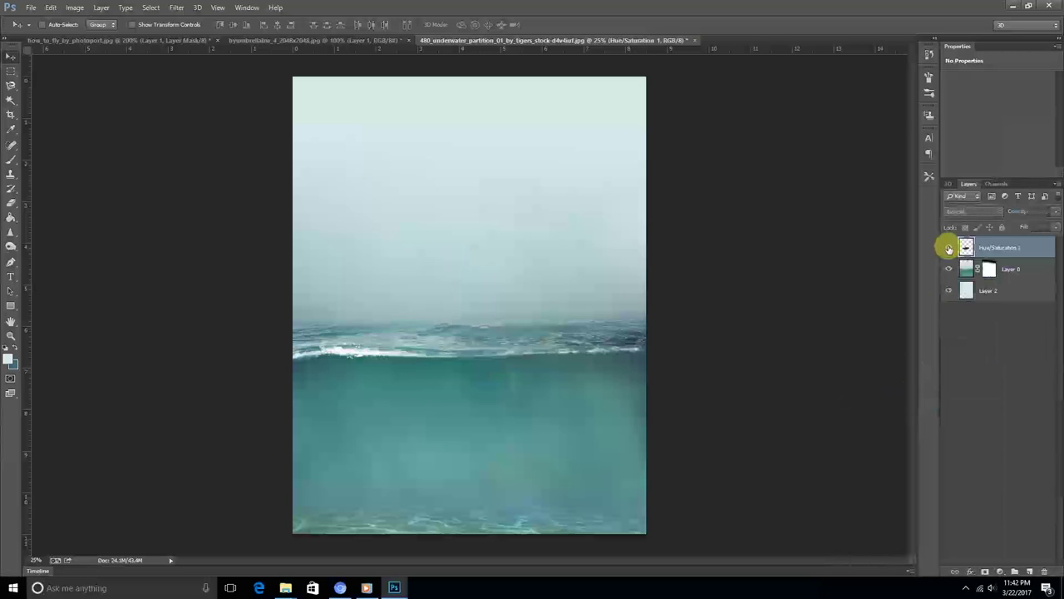
pyautogui.rightClick(1009, 247)
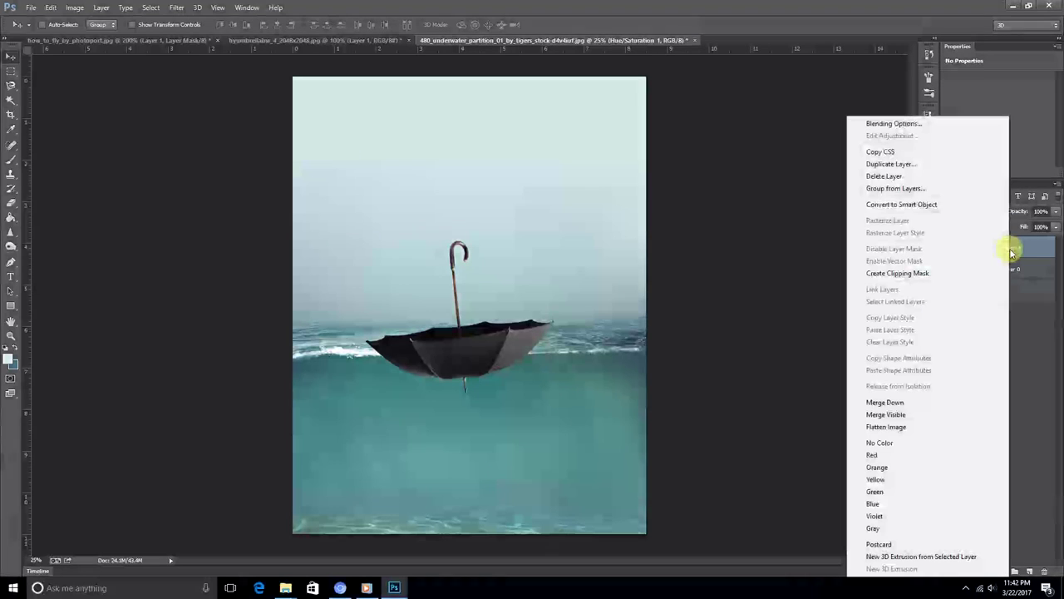
pyautogui.click(924, 163)
pyautogui.click(628, 182)
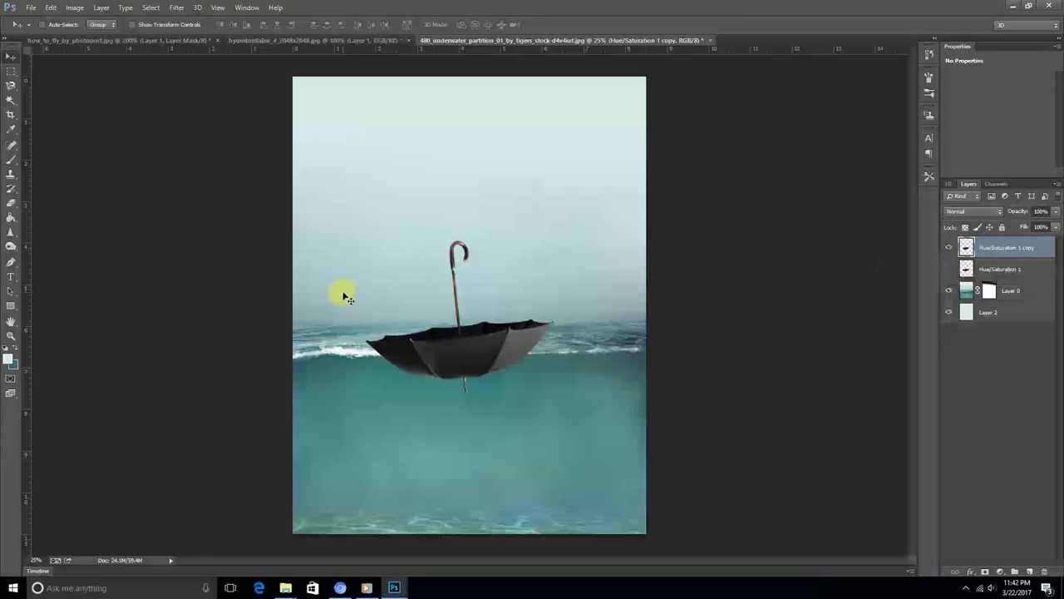
# Step: Set the umbrella copy to 24% opacity and trace a Pen path around its underwater part
pyautogui.click(11, 264)
pyautogui.click(1059, 213)
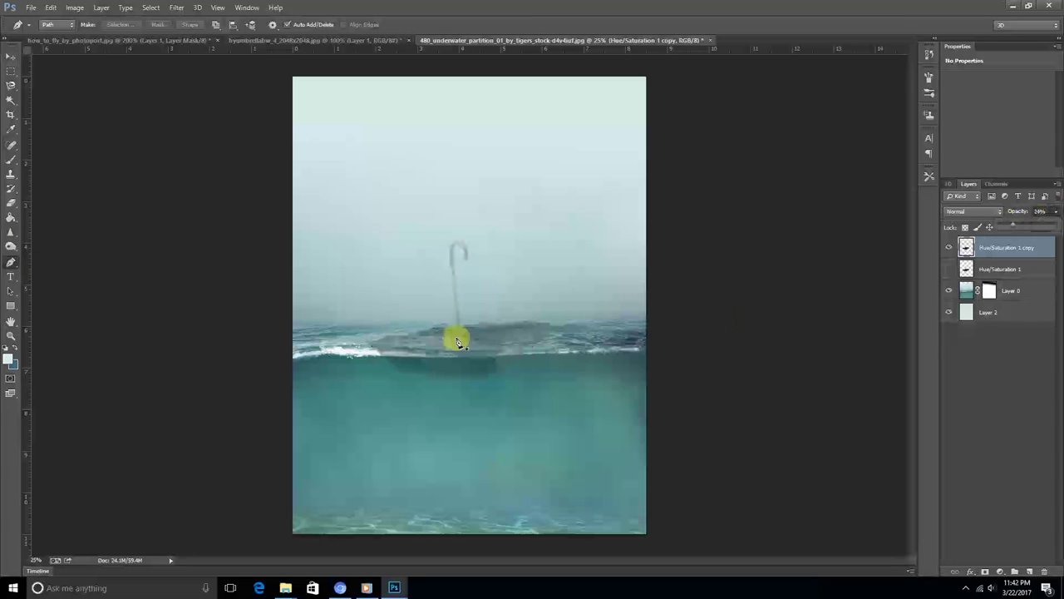
pyautogui.click(378, 356)
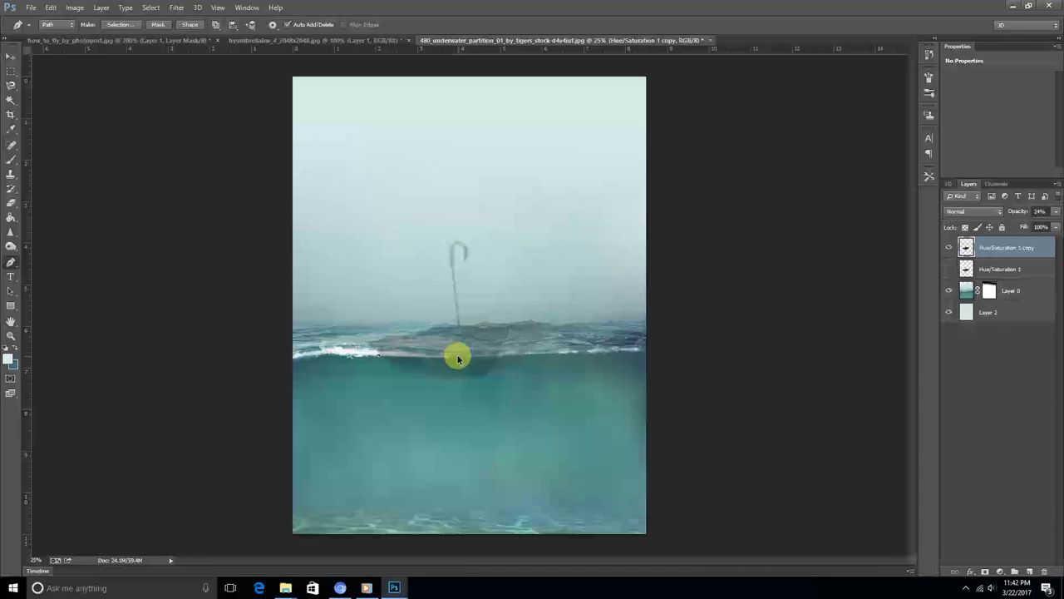
pyautogui.hotkey('ctrl', '+')
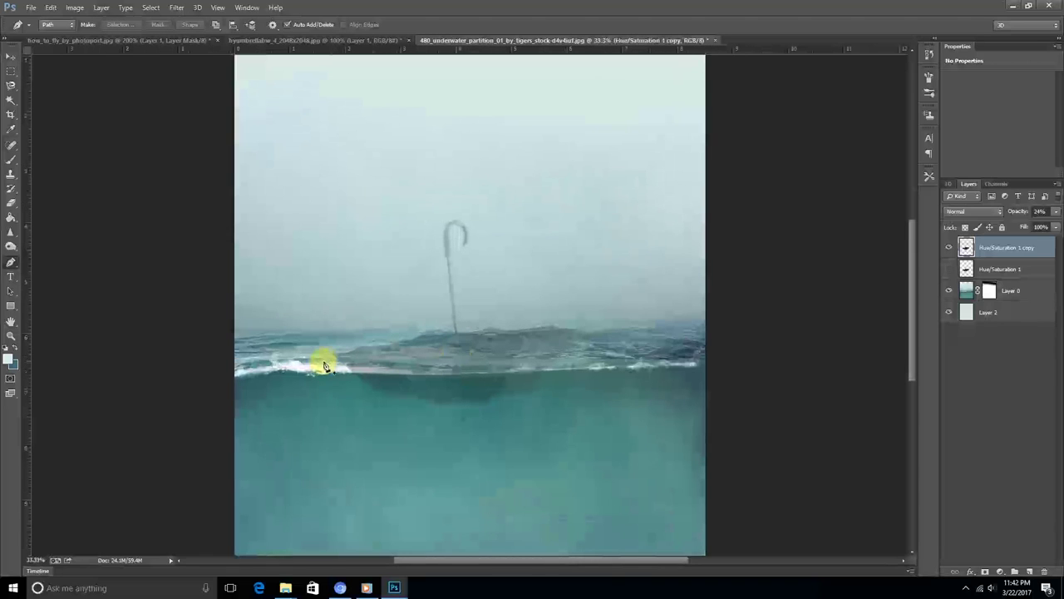
pyautogui.click(335, 364)
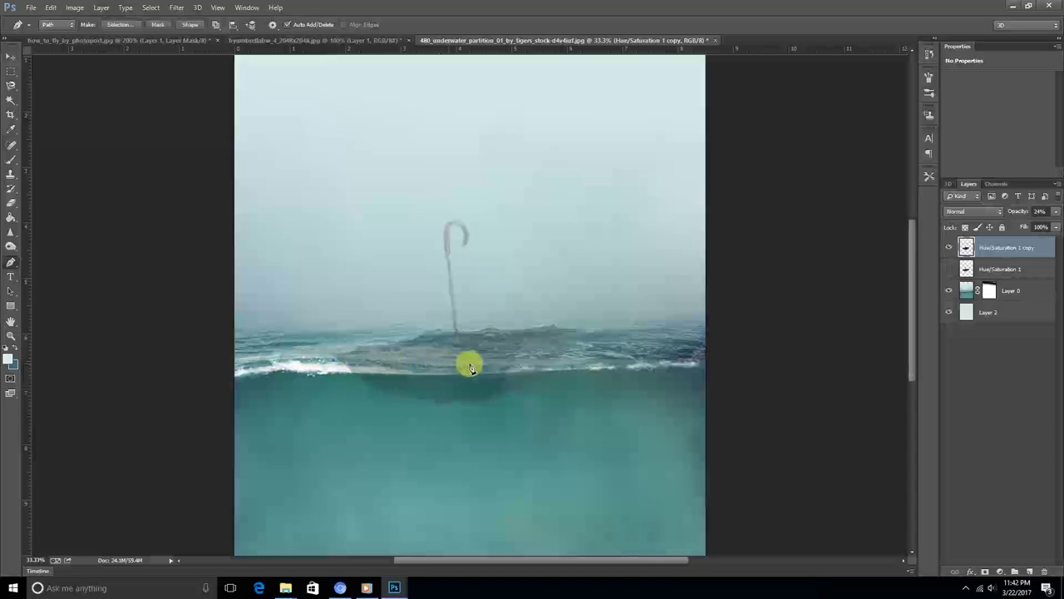
pyautogui.click(558, 364)
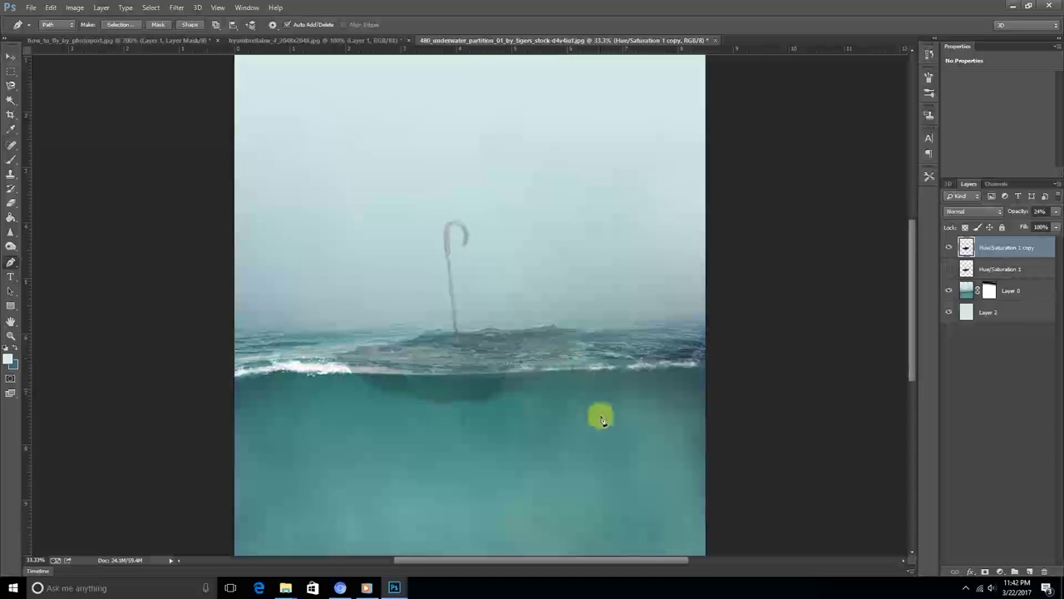
pyautogui.click(426, 493)
# Step: Convert the path to a selection and copy the underwater part onto new Layer 3
pyautogui.rightClick(335, 364)
pyautogui.click(392, 164)
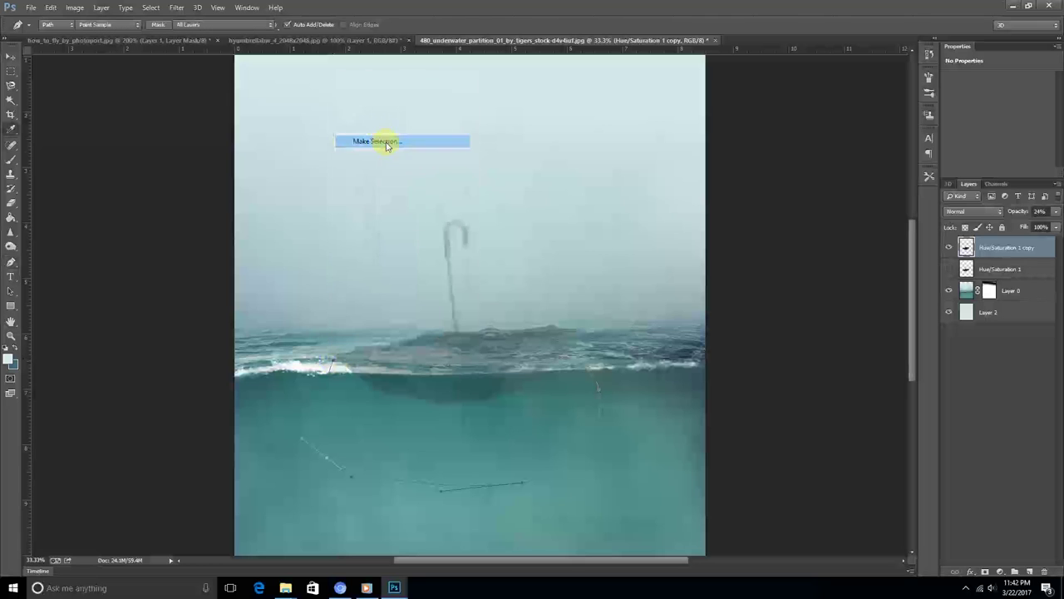
pyautogui.click(571, 178)
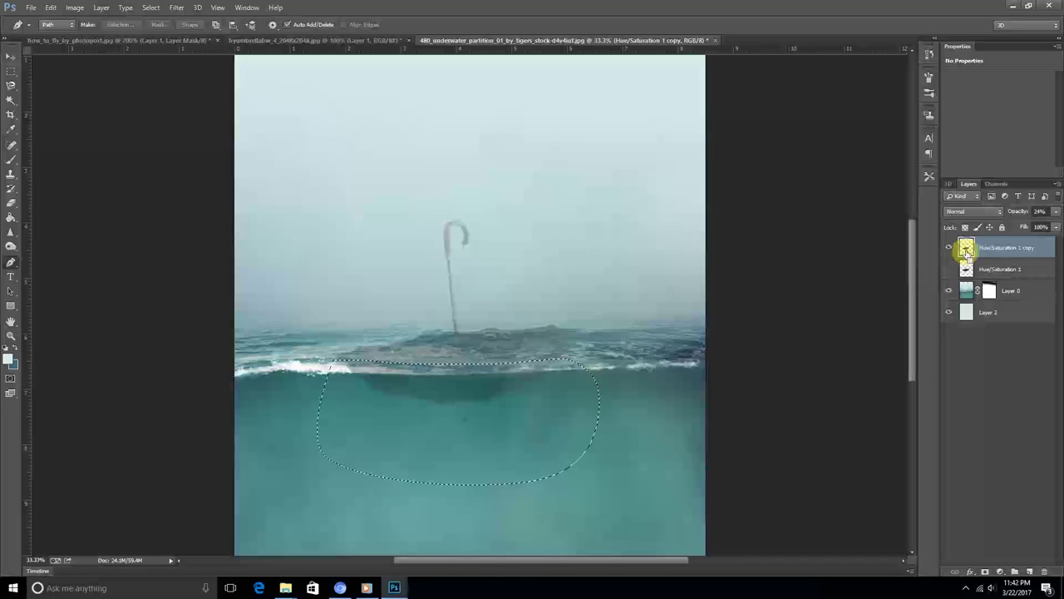
pyautogui.hotkey('ctrl', 'j')
pyautogui.moveTo(966, 269); pyautogui.dragTo(952, 283)
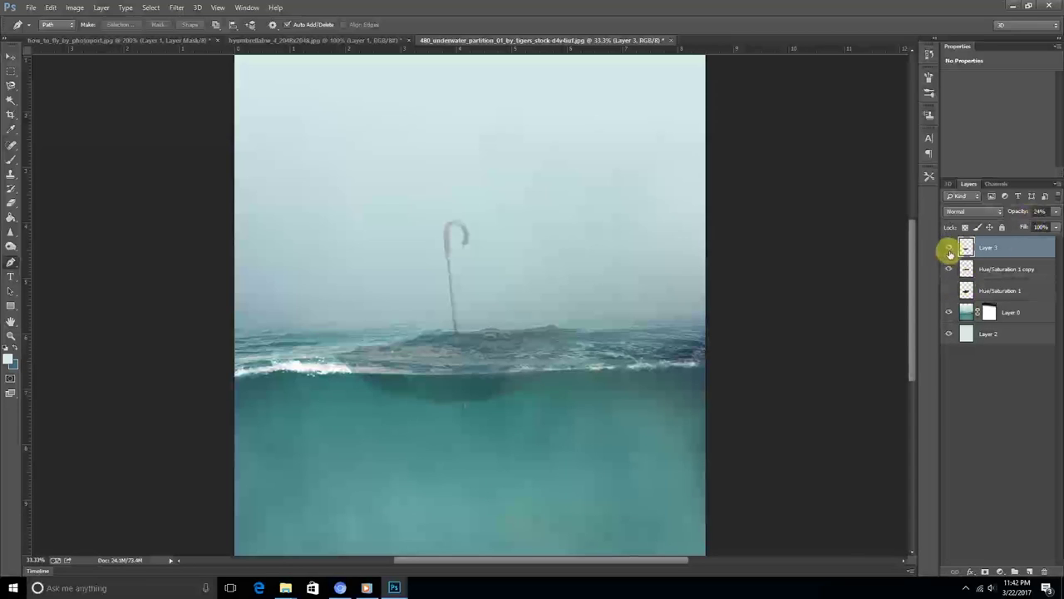
# Step: Compare Layer 3 with the umbrella copy, adjusting both layers' opacity
pyautogui.click(949, 247)
pyautogui.click(949, 269)
pyautogui.click(1055, 212)
pyautogui.moveTo(1057, 227); pyautogui.dragTo(1059, 223)
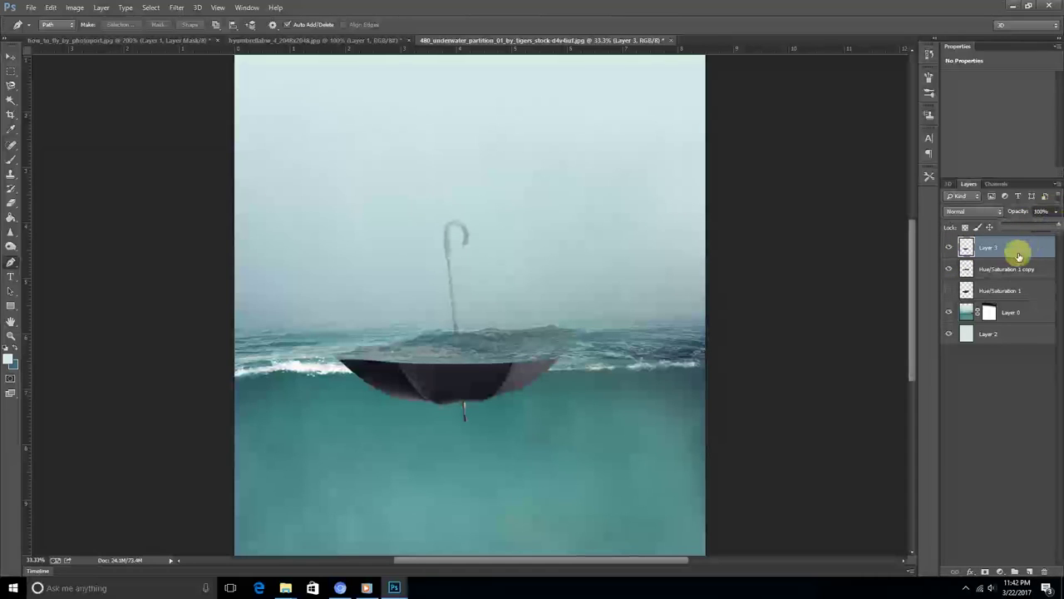
pyautogui.click(1016, 271)
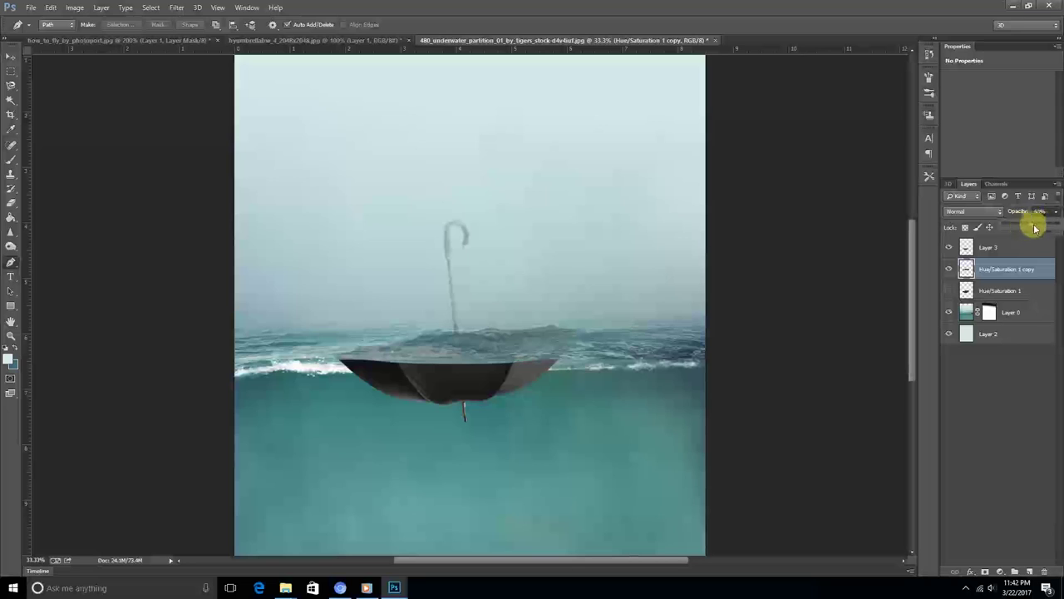
pyautogui.moveTo(1035, 229); pyautogui.dragTo(1059, 223)
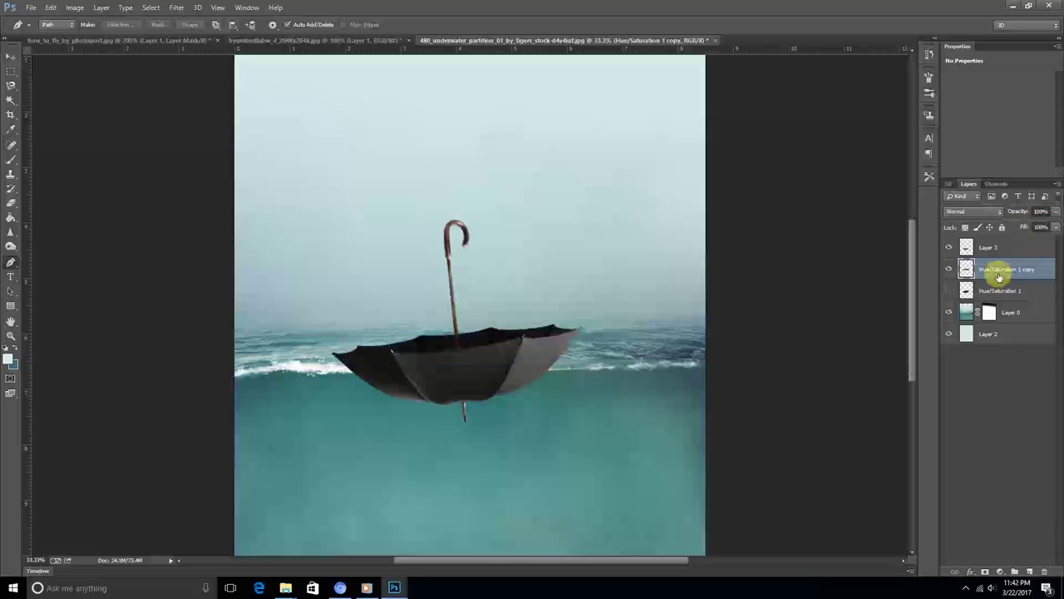
pyautogui.moveTo(1031, 229); pyautogui.dragTo(1058, 223)
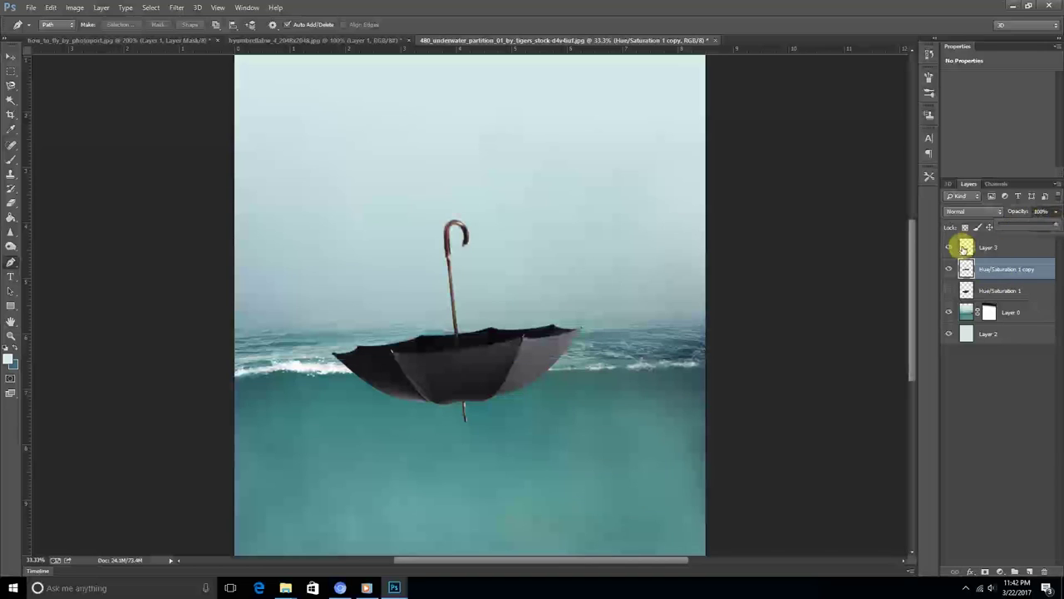
# Step: Move Layer 3 below Hue/Saturation 1 copy and set it to Soft Light at 100% opacity
pyautogui.moveTo(964, 248); pyautogui.dragTo(969, 280)
pyautogui.click(1056, 213)
pyautogui.moveTo(1037, 227); pyautogui.dragTo(1038, 227)
pyautogui.click(984, 215)
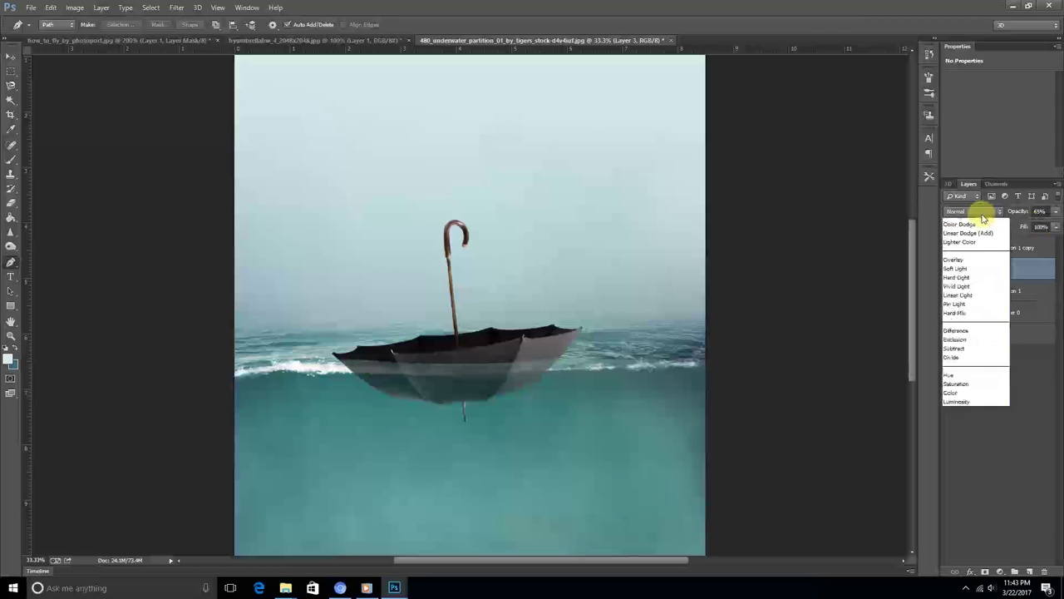
pyautogui.click(968, 366)
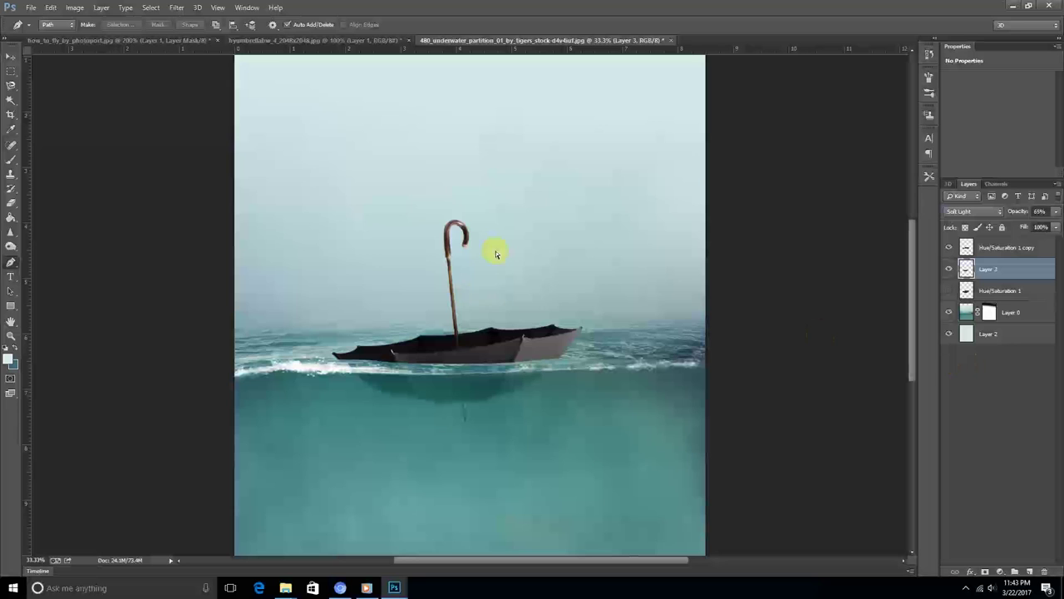
pyautogui.hotkey('ctrl', '-')
pyautogui.hotkey('ctrl', '-')
pyautogui.hotkey('ctrl', '+')
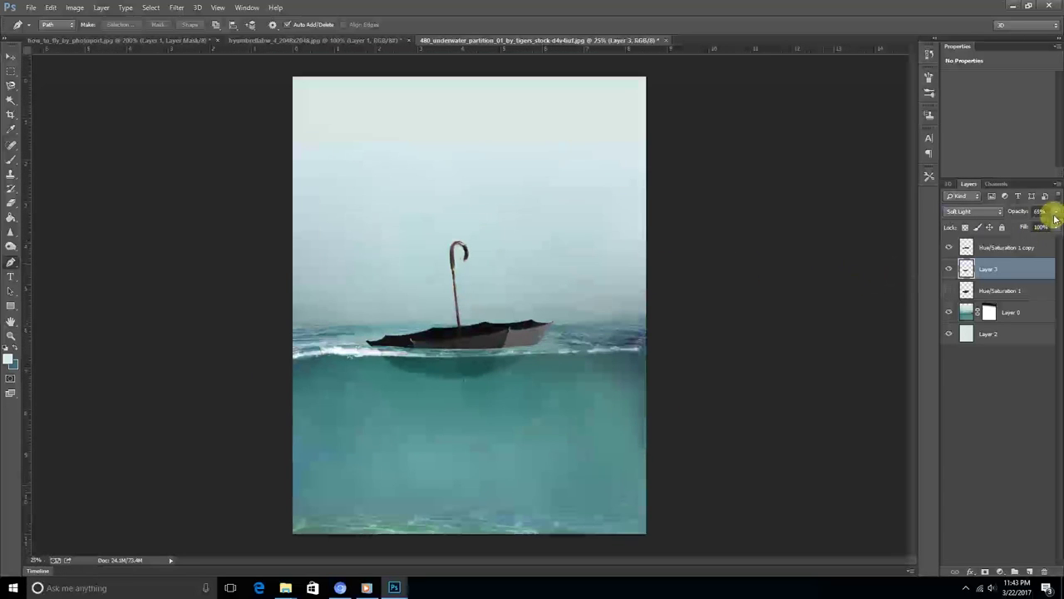
pyautogui.moveTo(1056, 226); pyautogui.dragTo(1059, 229)
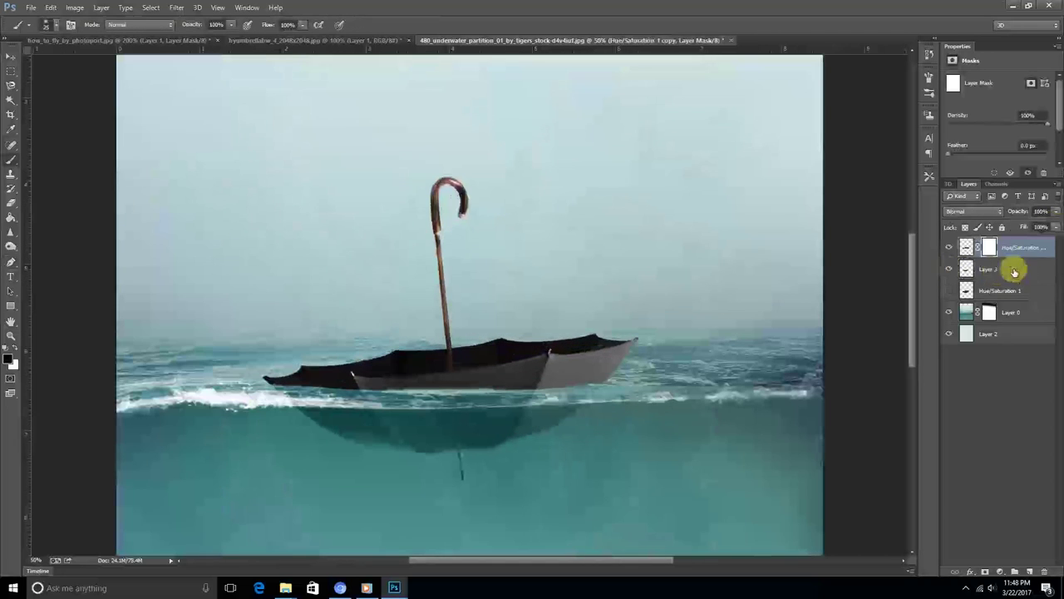
# Step: Add a foam layer and warp the white water piece along the umbrella edge
pyautogui.click(1030, 572)
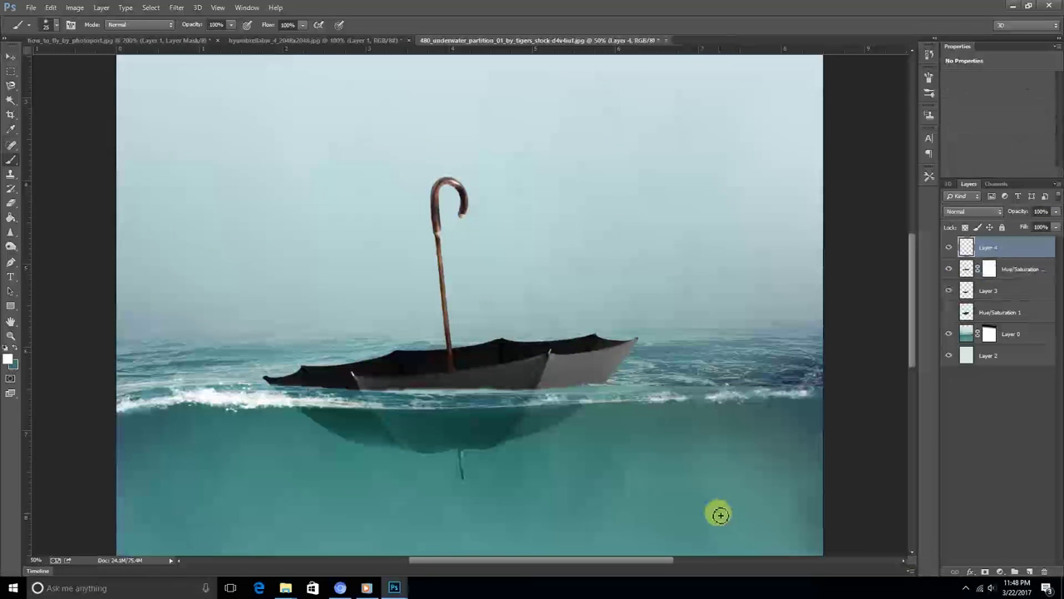
pyautogui.rightClick(114, 194)
pyautogui.press('Return')
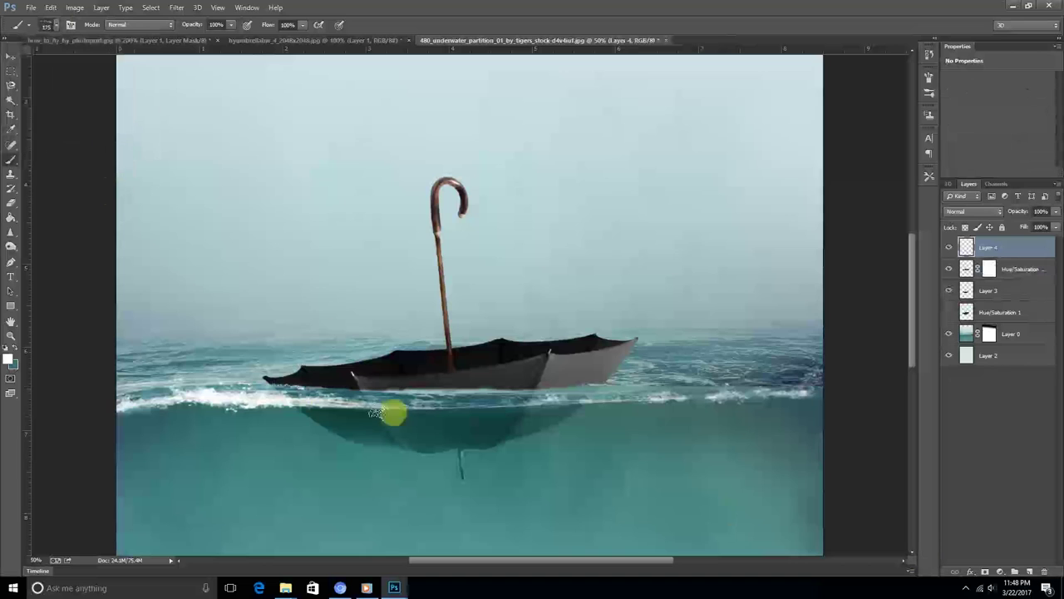
pyautogui.hotkey('ctrl', '+')
pyautogui.rightClick(232, 422)
pyautogui.click(250, 318)
pyautogui.moveTo(257, 420); pyautogui.dragTo(196, 426)
pyautogui.press('Return')
# Step: Paste another white water piece on a new layer and warp it around the umbrella's left tip
pyautogui.press('b')
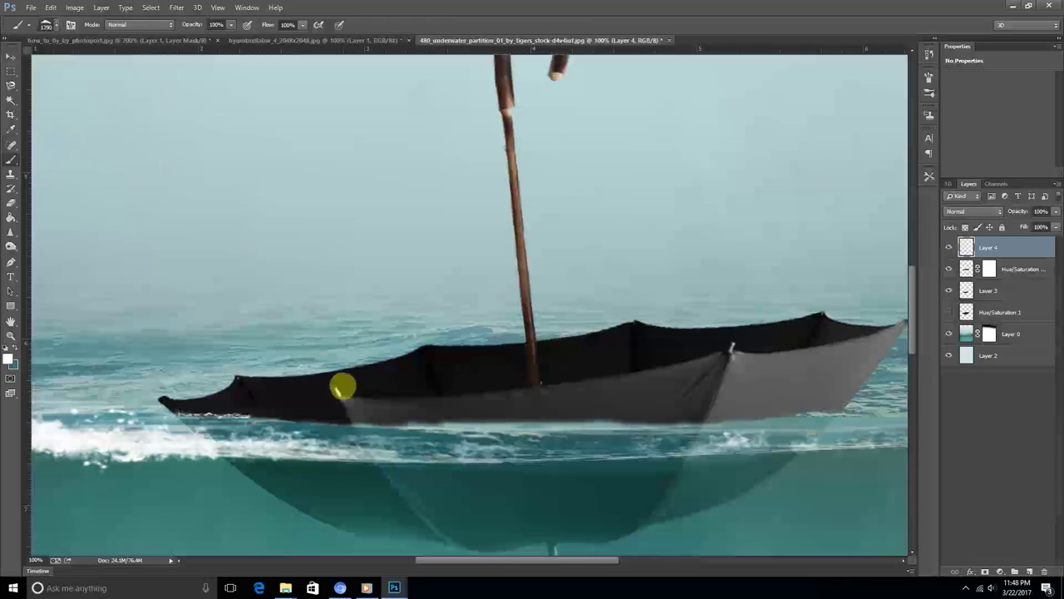
pyautogui.hotkey('ctrl', 'shift', 'alt', 'n')
pyautogui.hotkey('ctrl', 'v')
pyautogui.hotkey('ctrl', 't')
pyautogui.rightClick(229, 432)
pyautogui.click(249, 329)
pyautogui.moveTo(304, 408)
pyautogui.mouseDown()
pyautogui.moveTo(255, 426)
pyautogui.moveTo(226, 404)
pyautogui.moveTo(162, 408)
pyautogui.mouseUp()
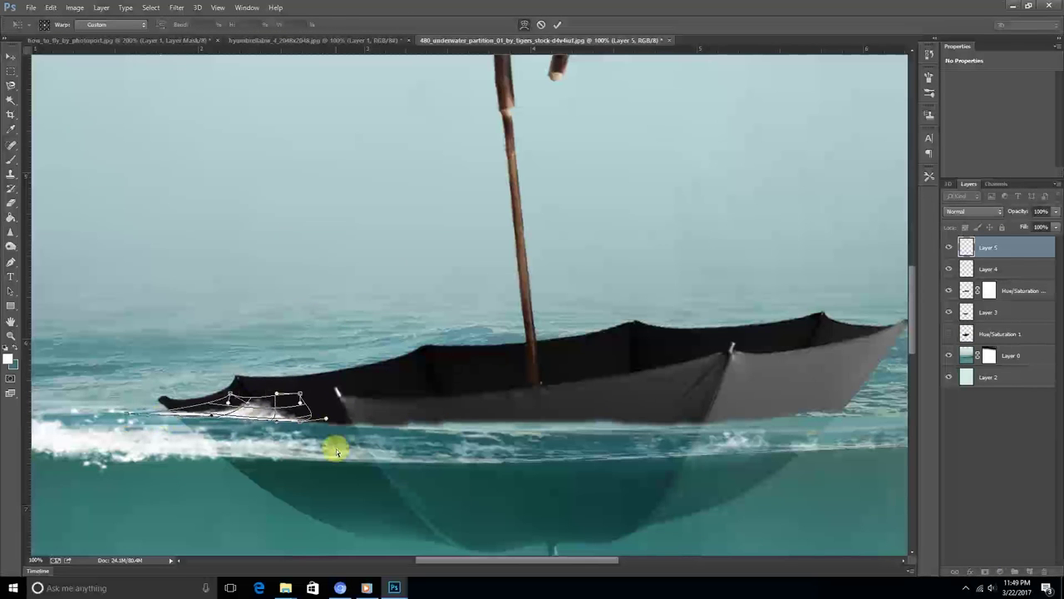
pyautogui.press('Return')
# Step: Set the water piece layer's blend mode to Screen
pyautogui.hotkey('ctrl', '-')
pyautogui.hotkey('ctrl', '-')
pyautogui.hotkey('ctrl', '+')
pyautogui.click(972, 212)
pyautogui.click(973, 211)
pyautogui.click(967, 312)
# Step: Paste a small white foam piece on a new layer and warp it beside the umbrella
pyautogui.hotkey('ctrl', 'shift', 'alt', 'n')
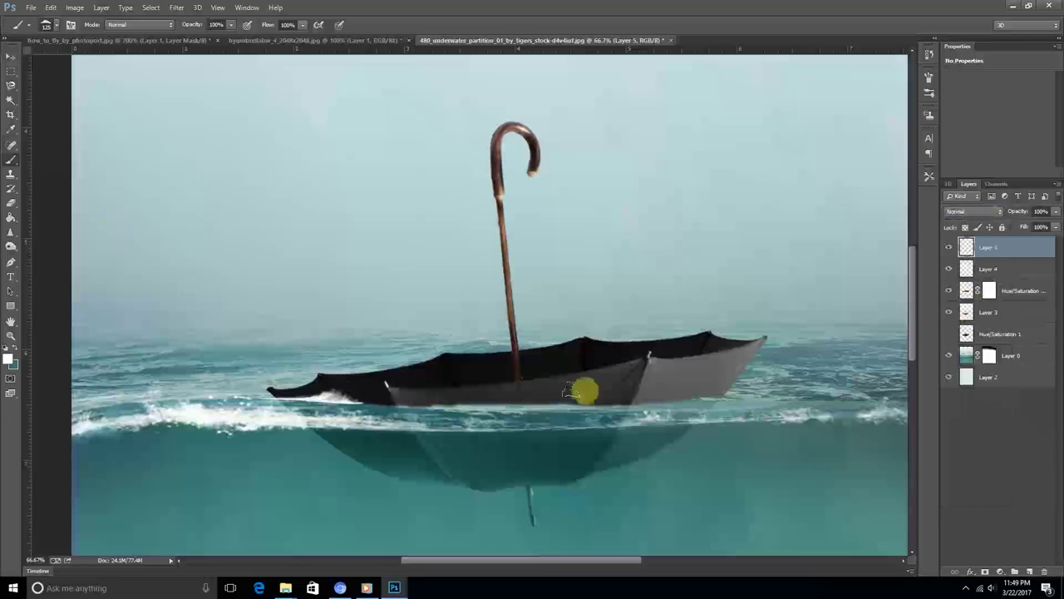
pyautogui.hotkey('ctrl', 'v')
pyautogui.hotkey('ctrl', 't')
pyautogui.rightClick(725, 375)
pyautogui.click(750, 396)
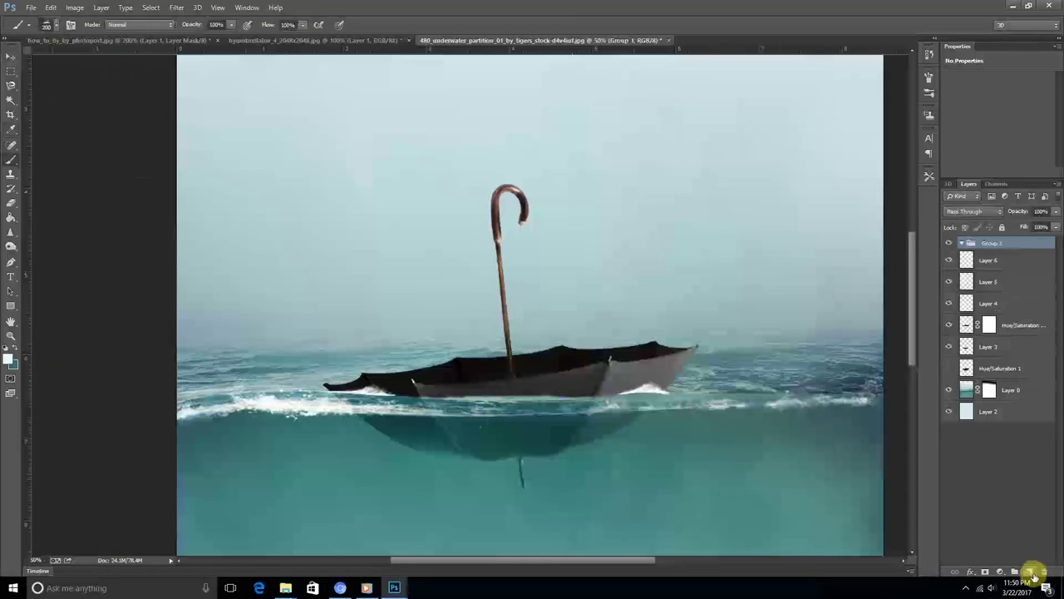
# Step: Add a foam layer and set the foreground paint colour to near-white
pyautogui.hotkey('ctrl', '+')
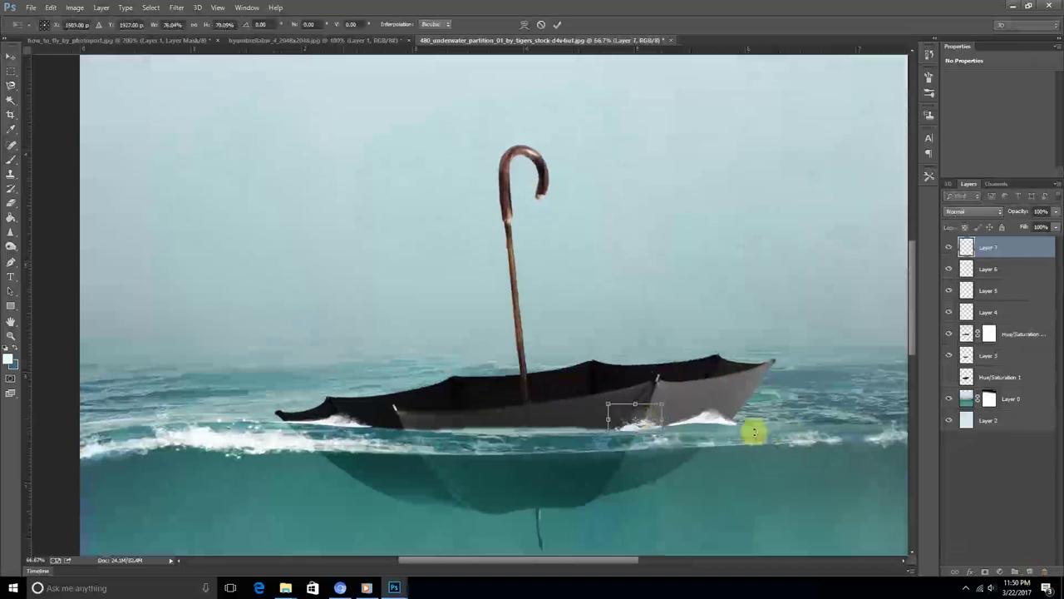
pyautogui.click(1029, 571)
pyautogui.click(46, 24)
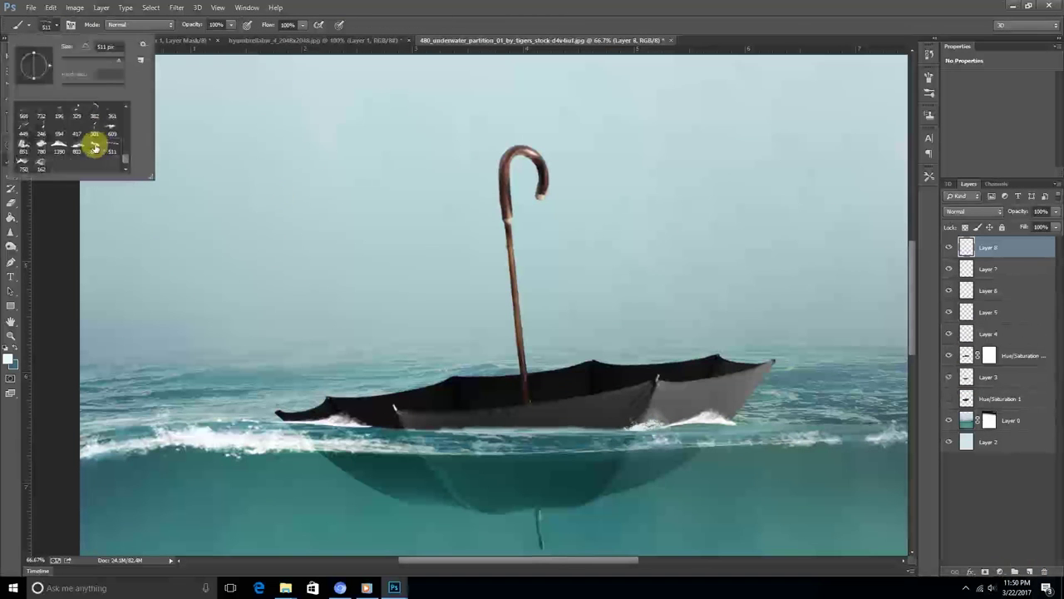
pyautogui.click(8, 359)
pyautogui.press('Return')
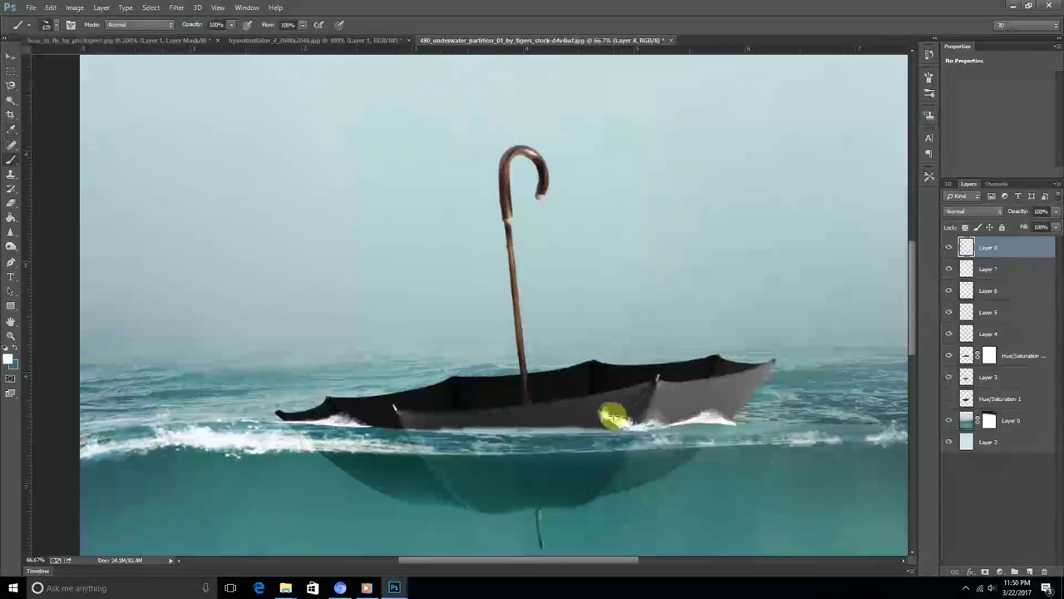
# Step: Paint a small white splash at the waterline with a 100 px brush and warp it
pyautogui.click(987, 268)
pyautogui.hotkey('ctrl', 'shift', 'alt', 'n')
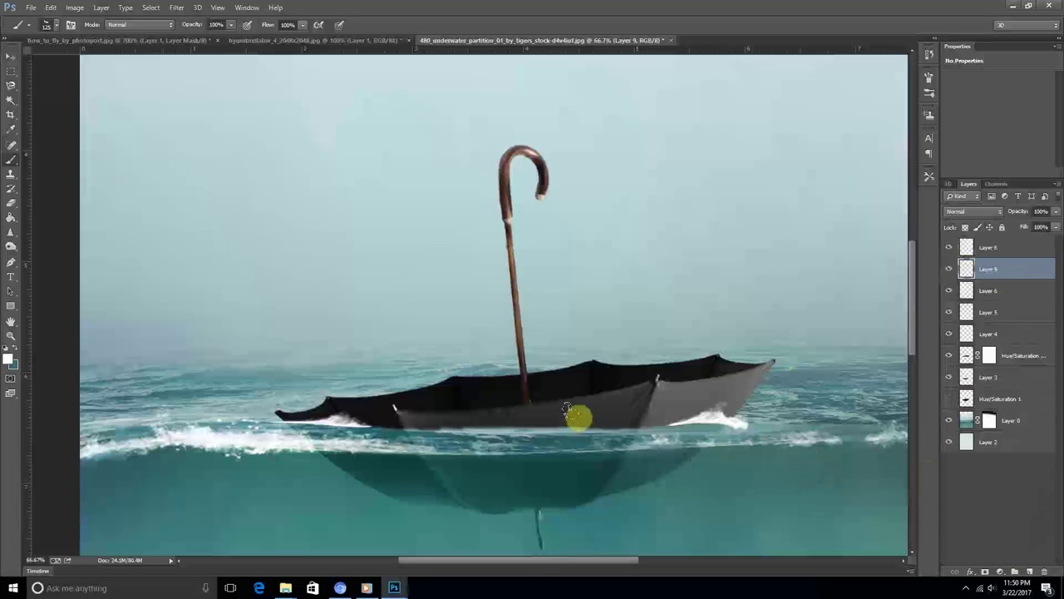
pyautogui.click(46, 24)
pyautogui.doubleClick(91, 143)
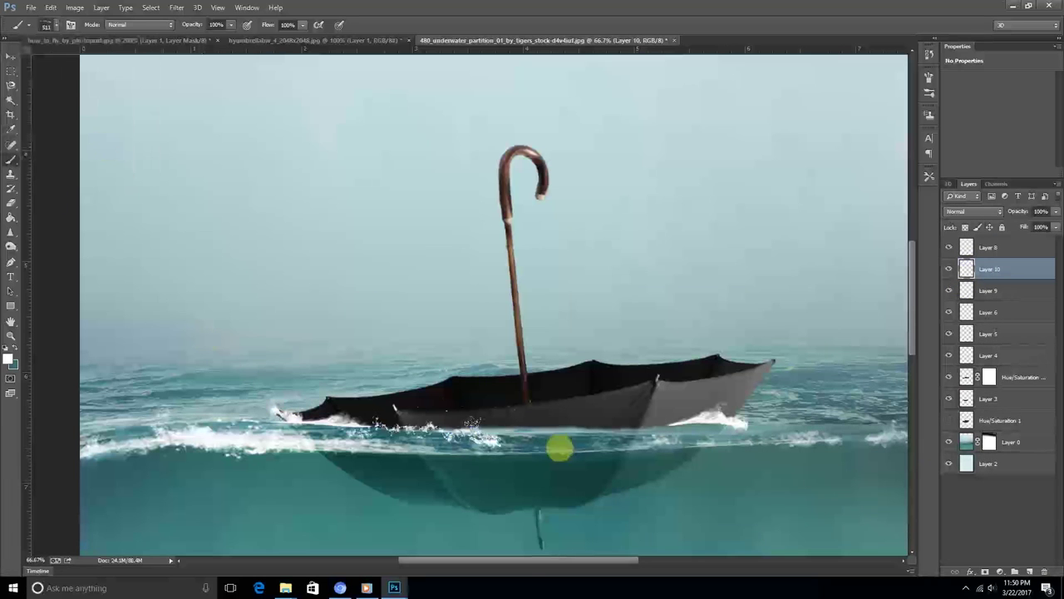
pyautogui.hotkey('ctrl', '+')
pyautogui.moveTo(309, 487); pyautogui.dragTo(398, 490)
pyautogui.hotkey('ctrl', 't')
pyautogui.rightClick(344, 491)
pyautogui.click(349, 383)
pyautogui.press('Return')
# Step: Paint white foam streaks along the waterline on new layers and warp the Layer 12 splash
pyautogui.hotkey('ctrl', 'shift', 'alt', 'n')
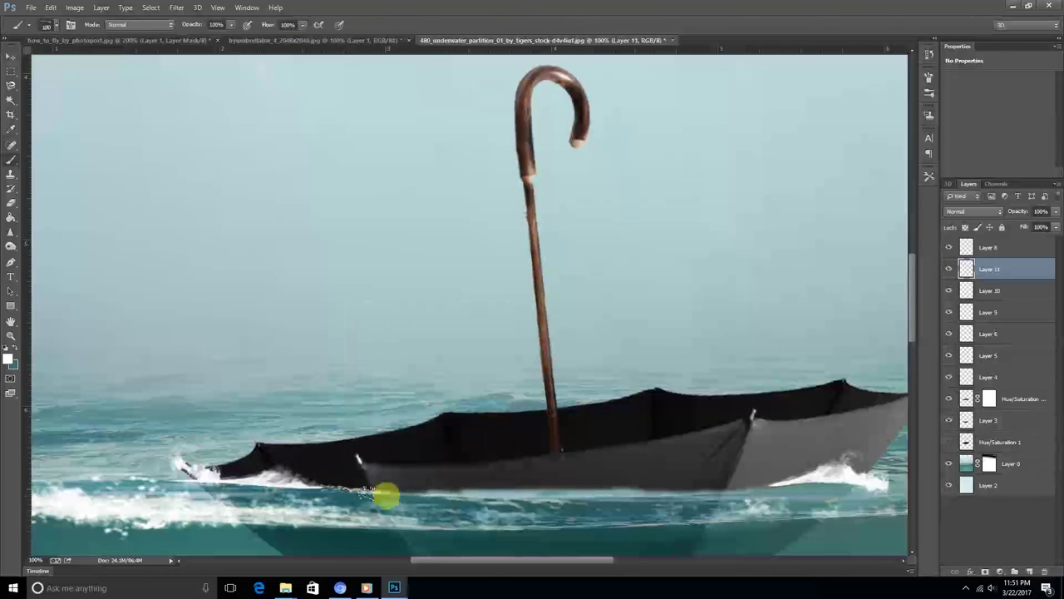
pyautogui.moveTo(470, 496); pyautogui.dragTo(481, 493)
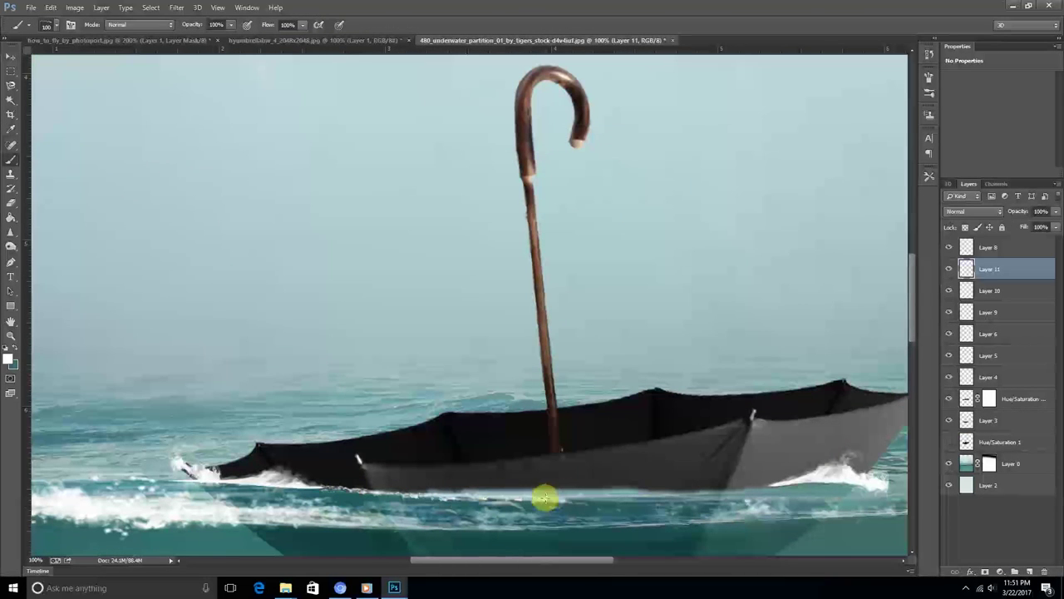
pyautogui.moveTo(568, 496); pyautogui.dragTo(843, 482)
pyautogui.hotkey('ctrl', 'shift', 'alt', 'n')
pyautogui.hotkey('ctrl', '-')
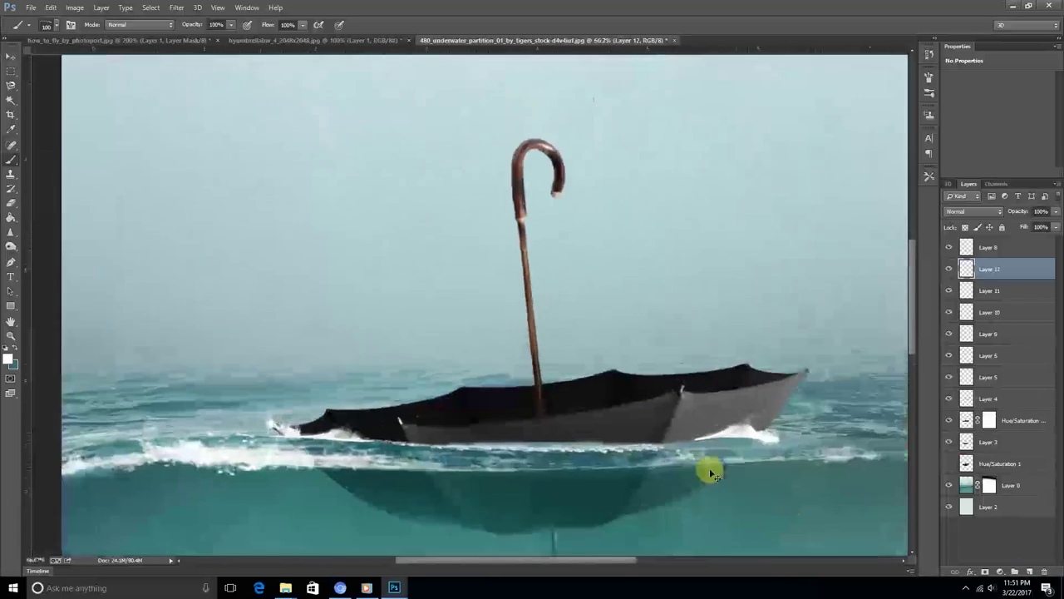
pyautogui.hotkey('ctrl', '+')
pyautogui.hotkey('ctrl', 't')
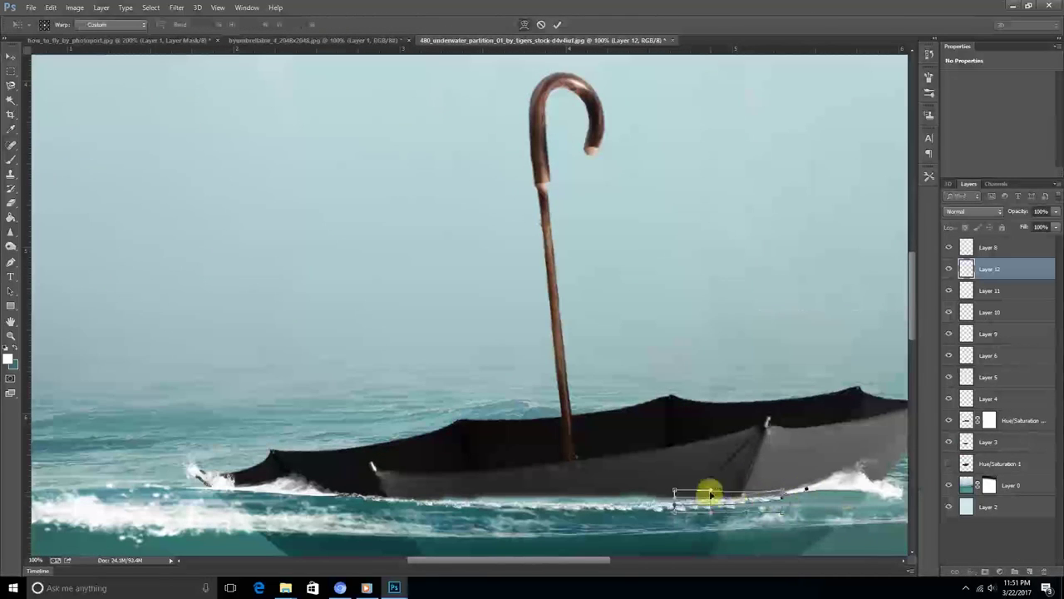
pyautogui.press('Return')
pyautogui.press('b')
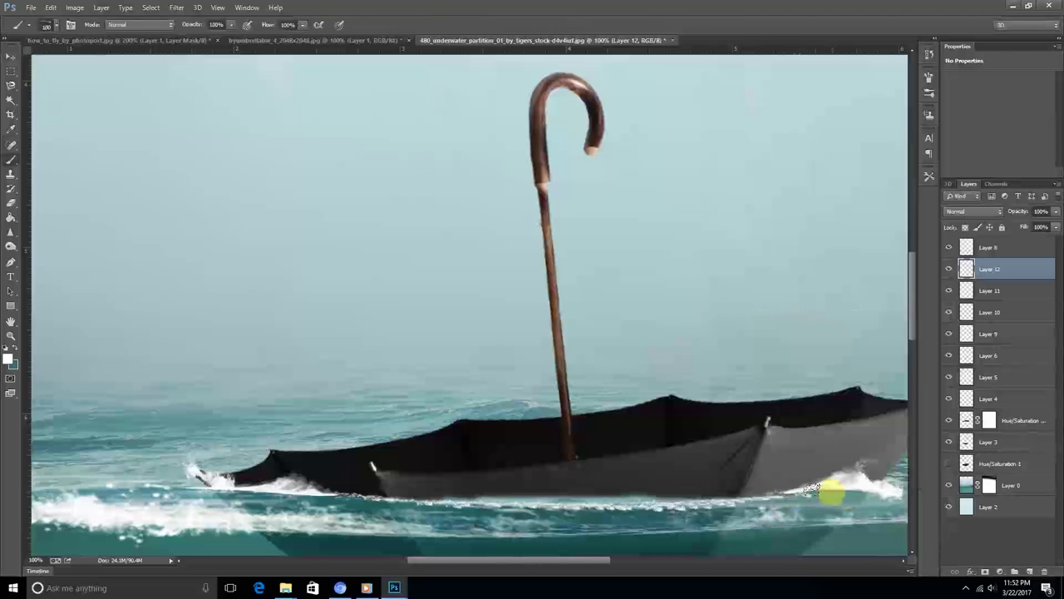
# Step: Add Layers 13 and 14, trying brush sizes of 1390, 90 and 125 px
pyautogui.click(1029, 572)
pyautogui.click(56, 24)
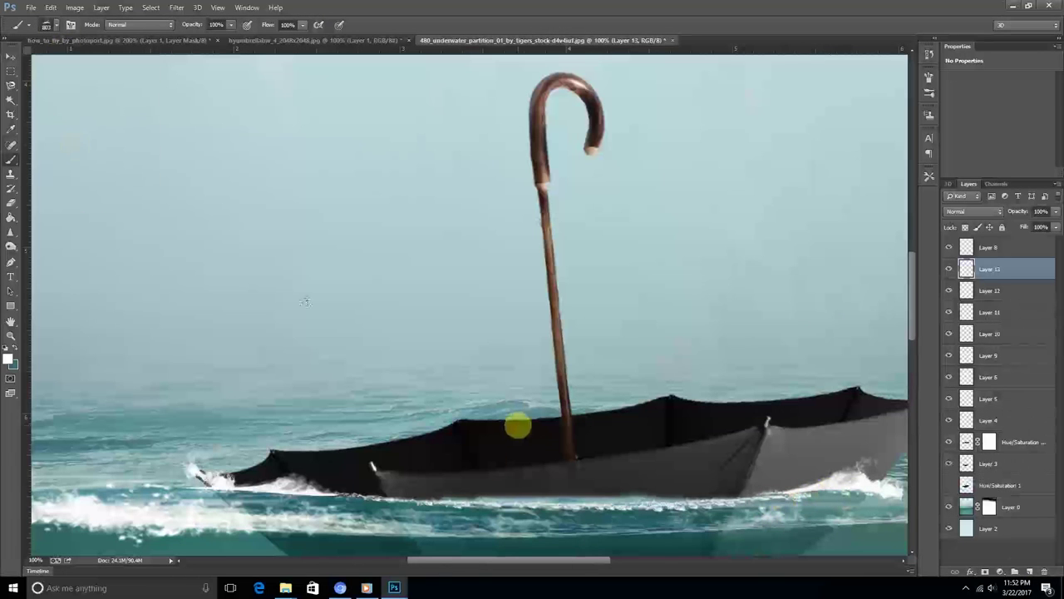
pyautogui.click(52, 24)
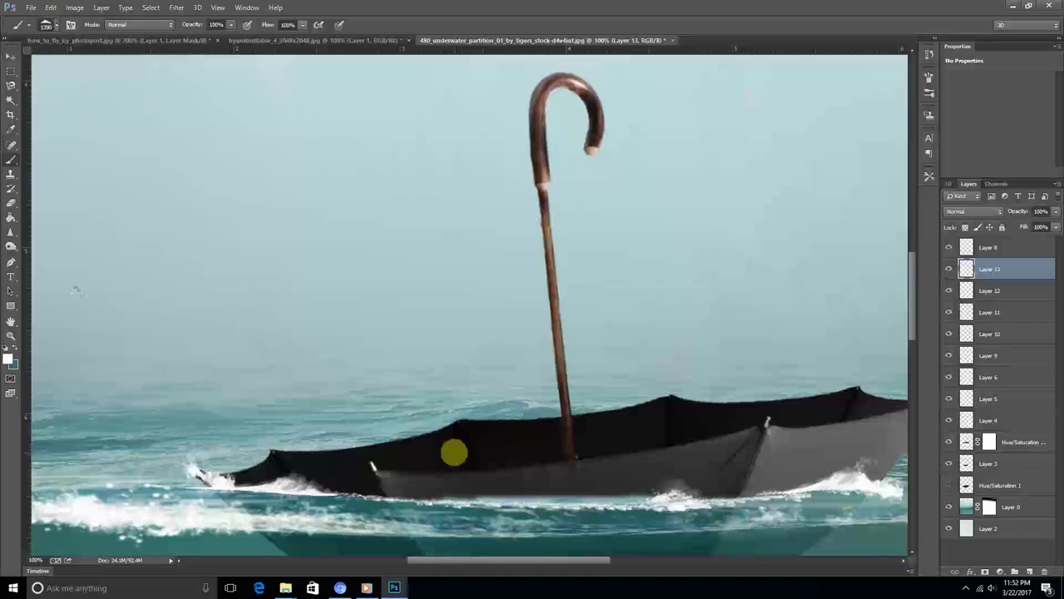
pyautogui.hotkey('ctrl', '-')
pyautogui.click(52, 24)
pyautogui.click(427, 363)
pyautogui.press('[')
pyautogui.press('[')
pyautogui.press('[')
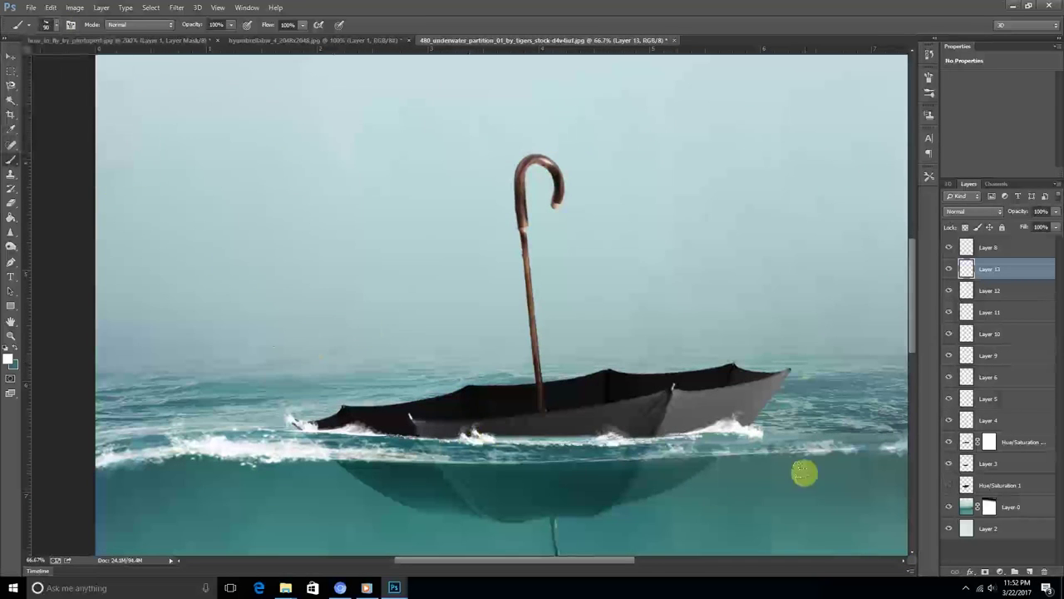
pyautogui.hotkey('ctrl', 'shift', 'alt', 'n')
pyautogui.click(52, 25)
pyautogui.click(559, 420)
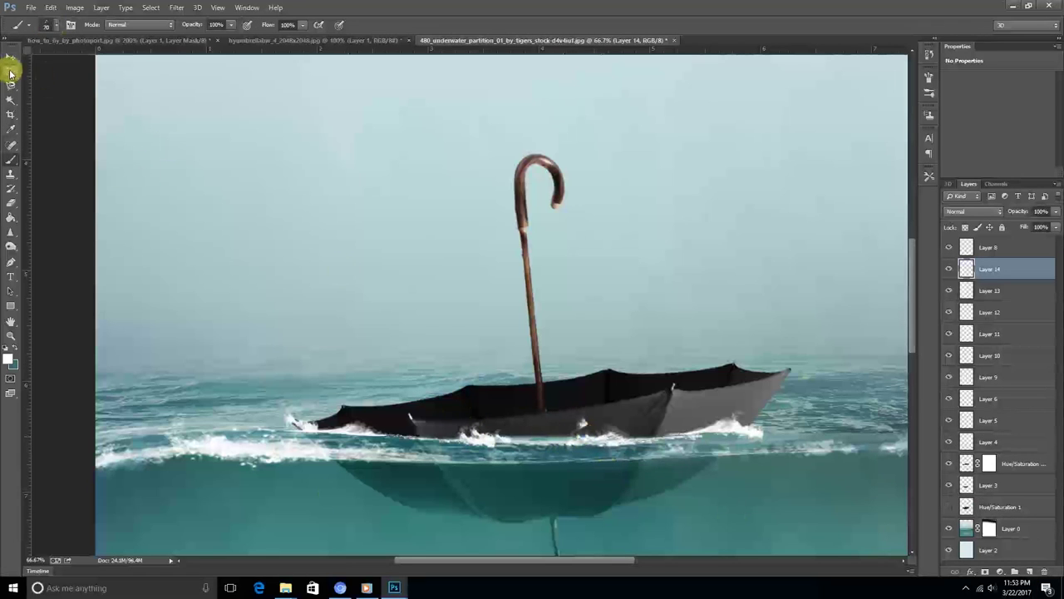
# Step: Add Layer 15, changing the brush from 500 to 150 and then 361 px
pyautogui.scroll(-2, 696, 464)
pyautogui.scroll(1, 639, 433)
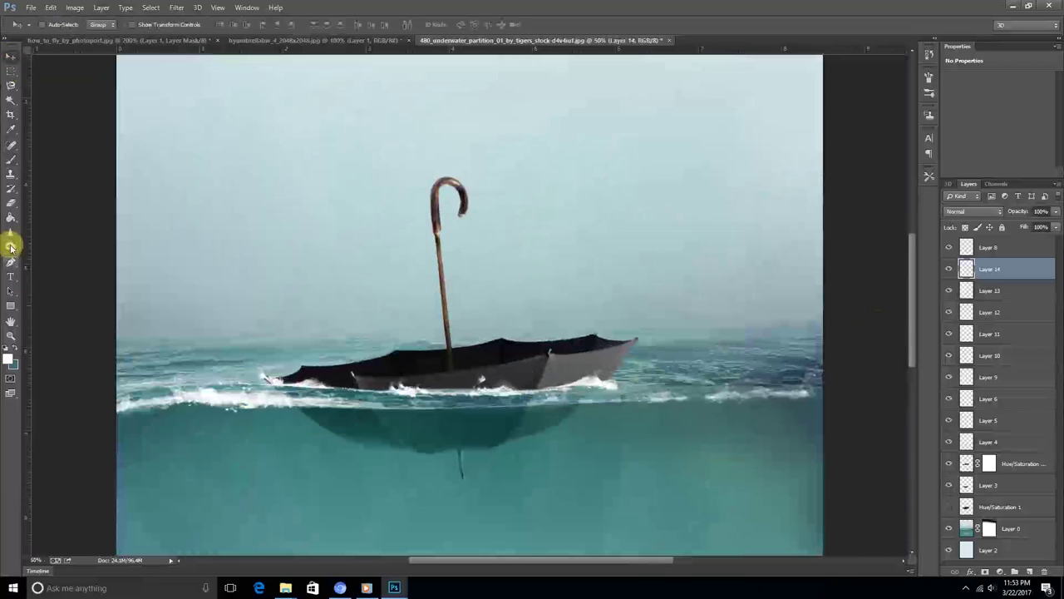
pyautogui.click(52, 25)
pyautogui.doubleClick(52, 136)
pyautogui.press('[')
pyautogui.press('[')
pyautogui.press('[')
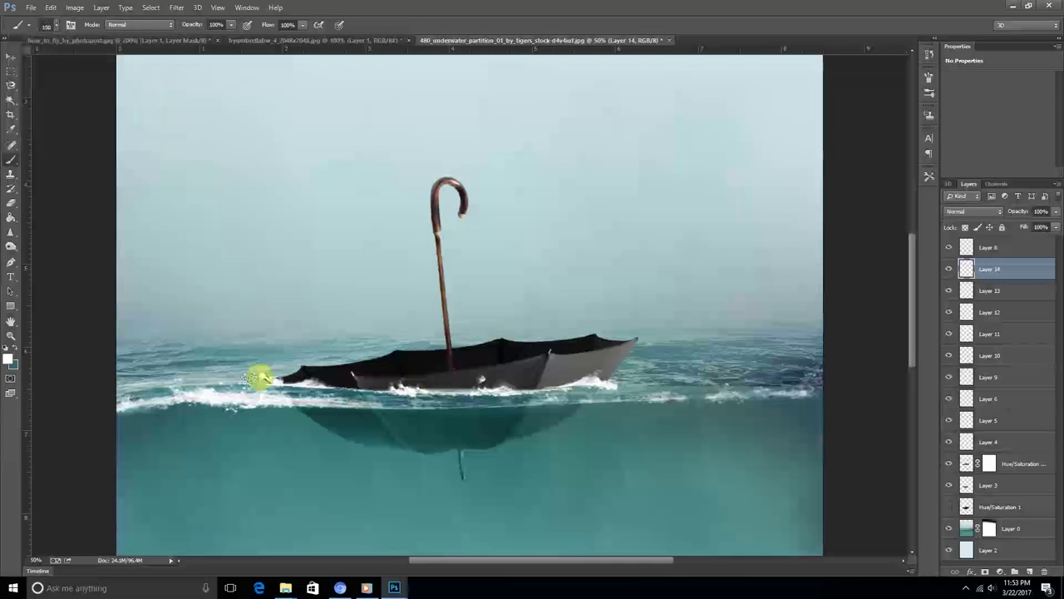
pyautogui.click(1029, 572)
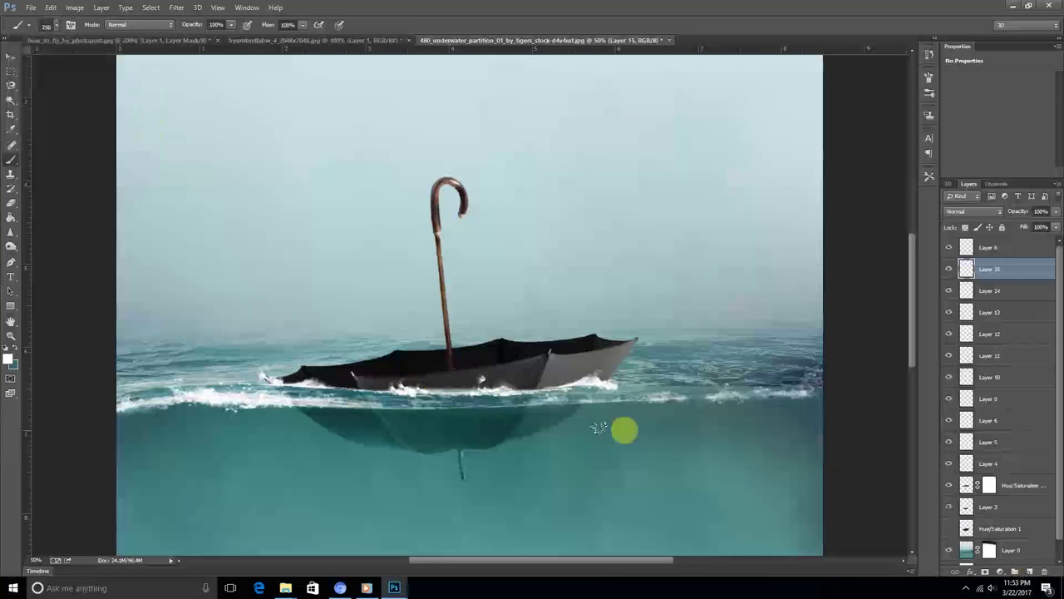
pyautogui.click(51, 25)
pyautogui.doubleClick(108, 159)
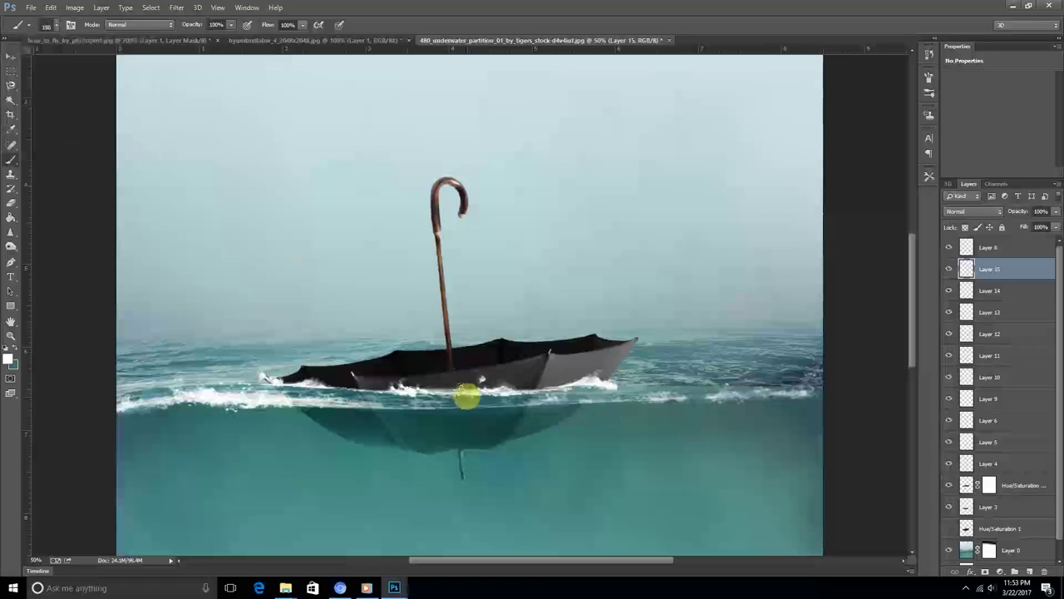
# Step: Add Layer 16 and another empty layer, setting the brush size to 511
pyautogui.hotkey('ctrl', 'shift', 'alt', 'n')
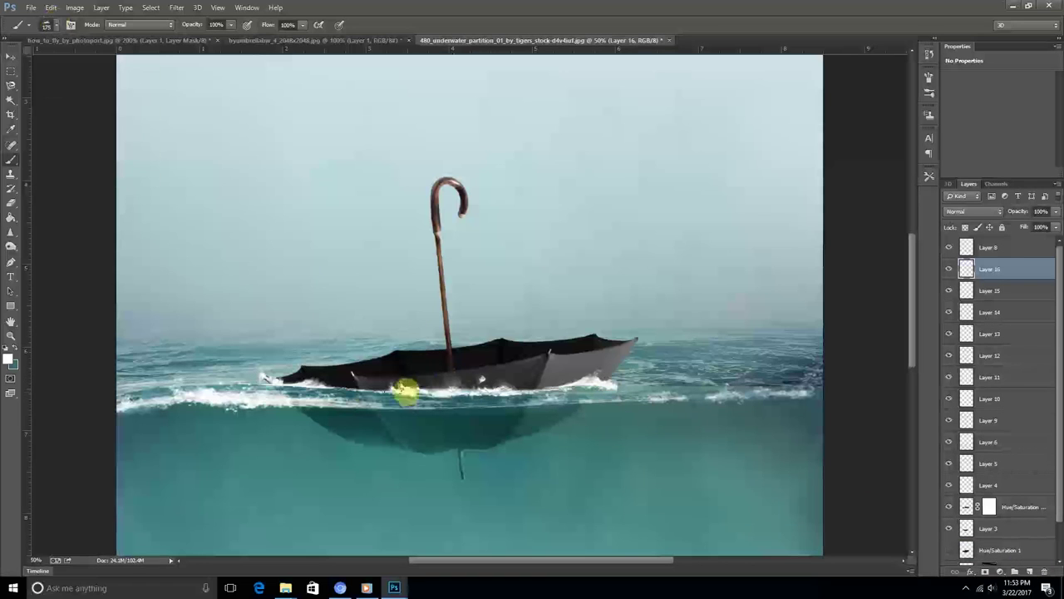
pyautogui.click(1029, 572)
pyautogui.click(52, 25)
pyautogui.doubleClick(107, 147)
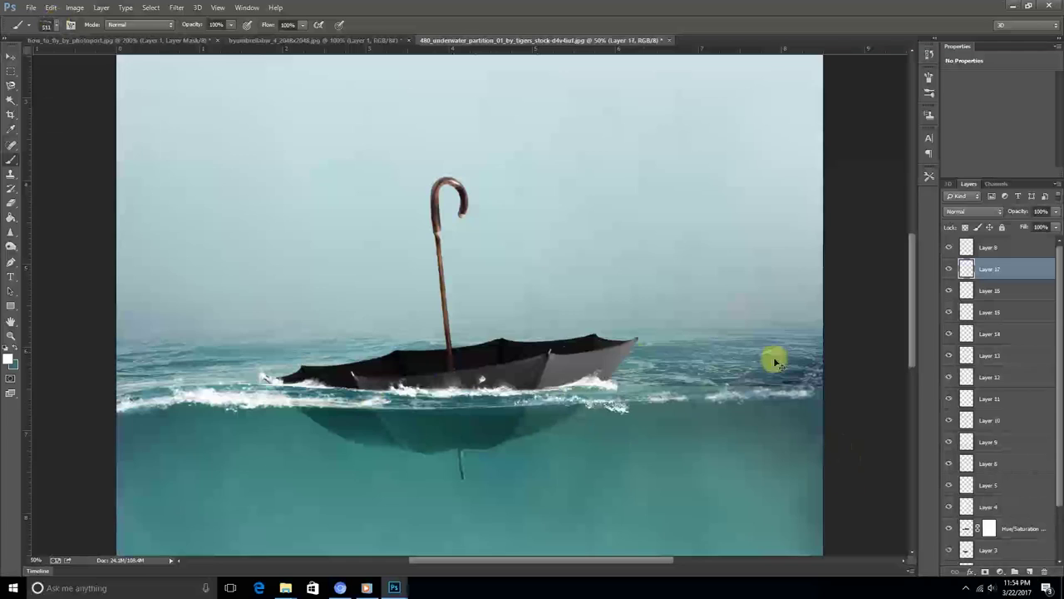
pyautogui.hotkey('ctrl', '-')
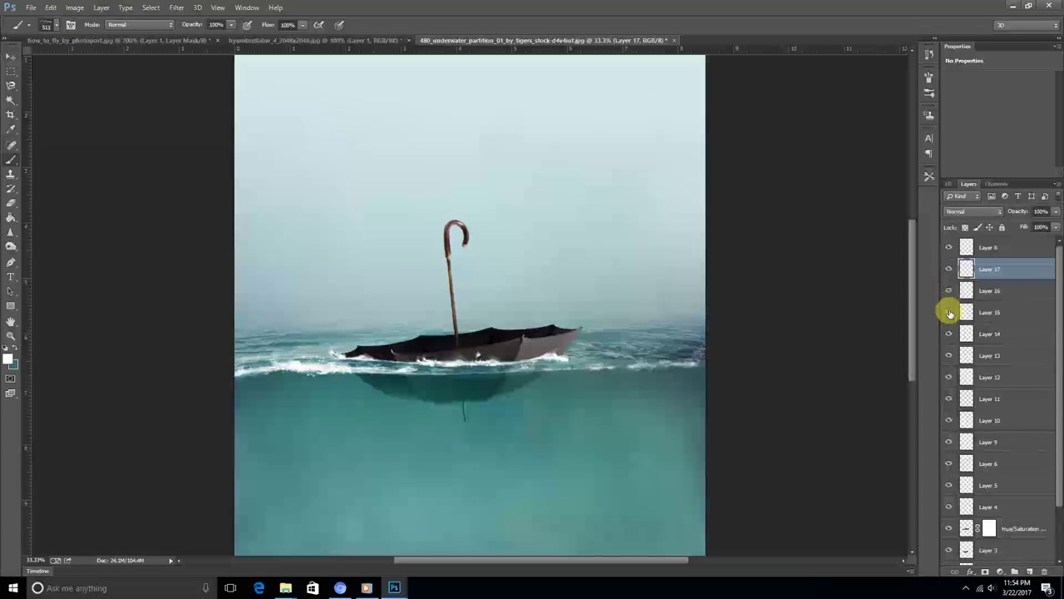
# Step: Check the Hue/Saturation mask and umbrella layer, then target the layer's pixels with the Move tool
pyautogui.click(989, 528)
pyautogui.scroll(-1, 991, 529)
pyautogui.click(948, 485)
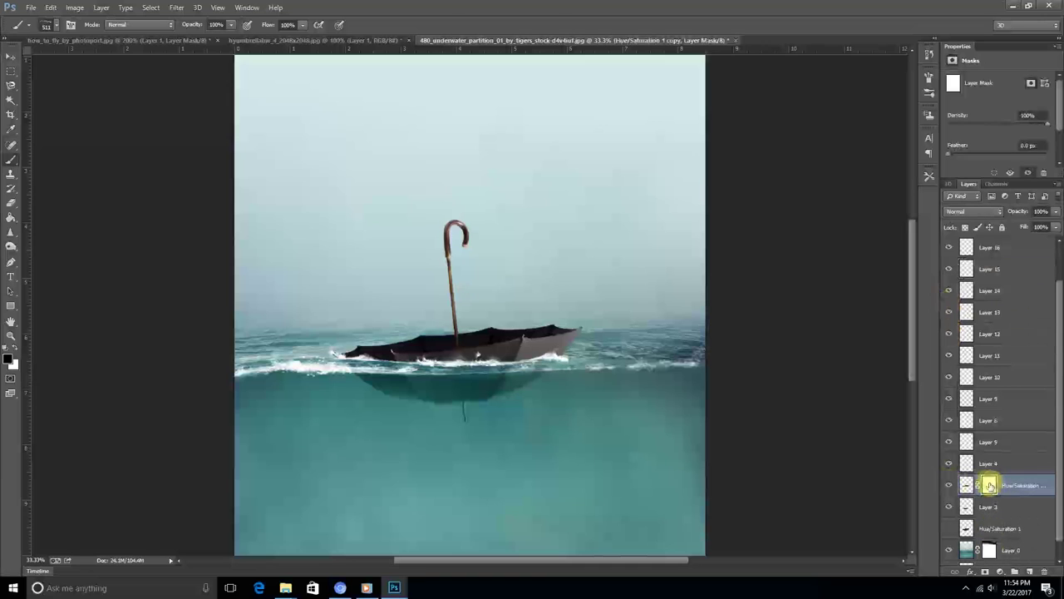
pyautogui.hotkey('ctrl', 't')
pyautogui.press('Escape')
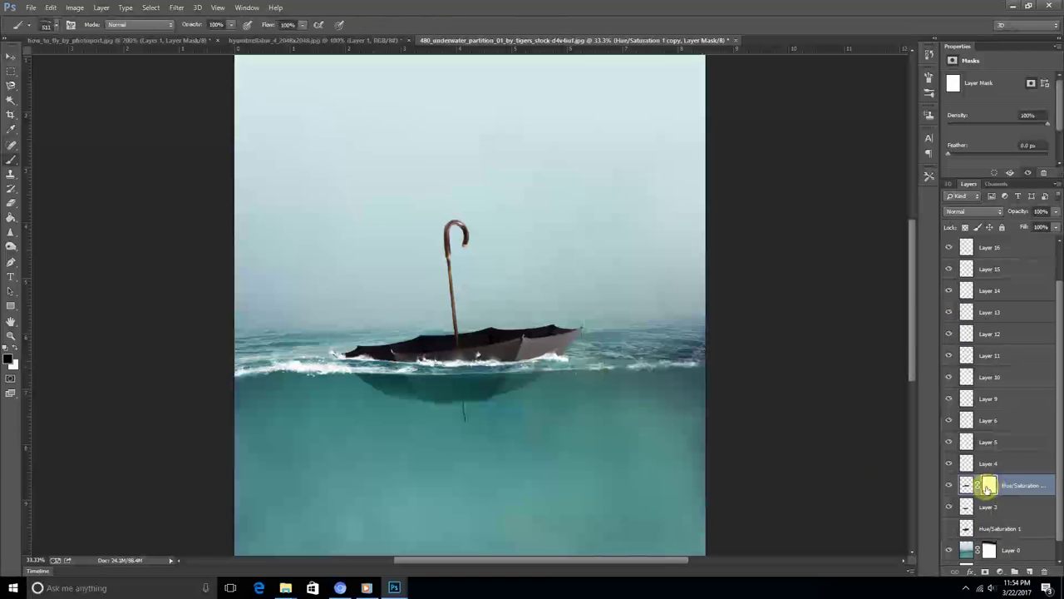
pyautogui.click(12, 56)
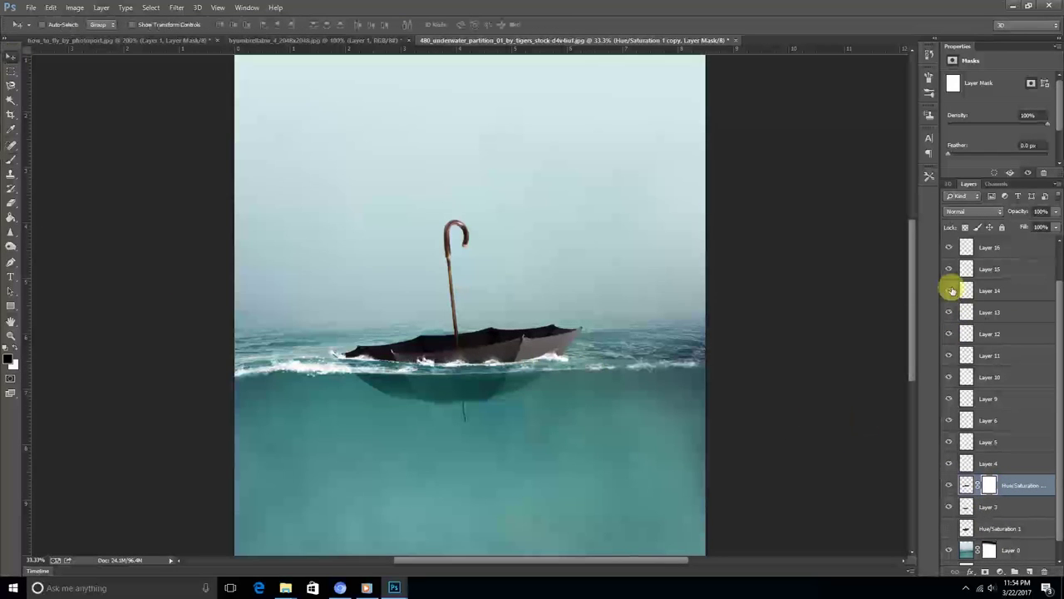
pyautogui.hotkey('ctrl', '-')
pyautogui.scroll(-1, 967, 471)
pyautogui.click(967, 468)
# Step: Add Layer 18 above the adjustment and fill it with 50% gray
pyautogui.click(1028, 572)
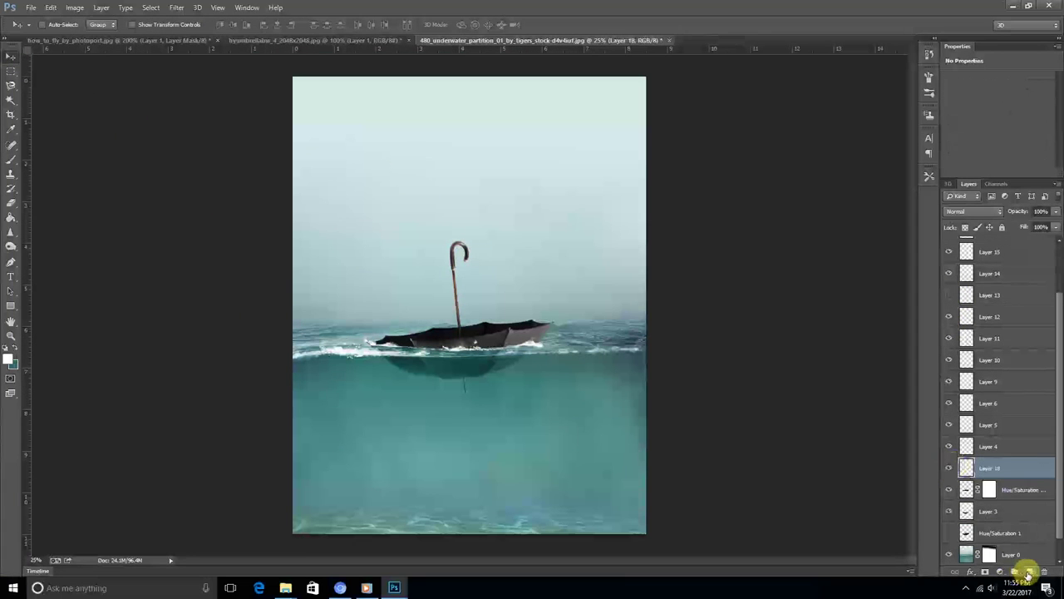
pyautogui.click(50, 7)
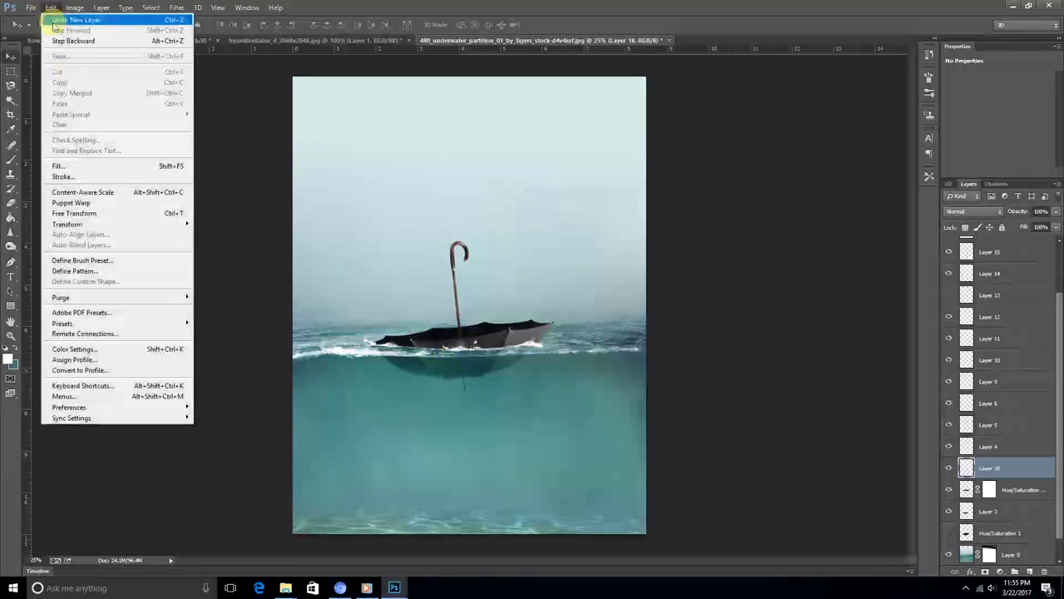
pyautogui.click(83, 166)
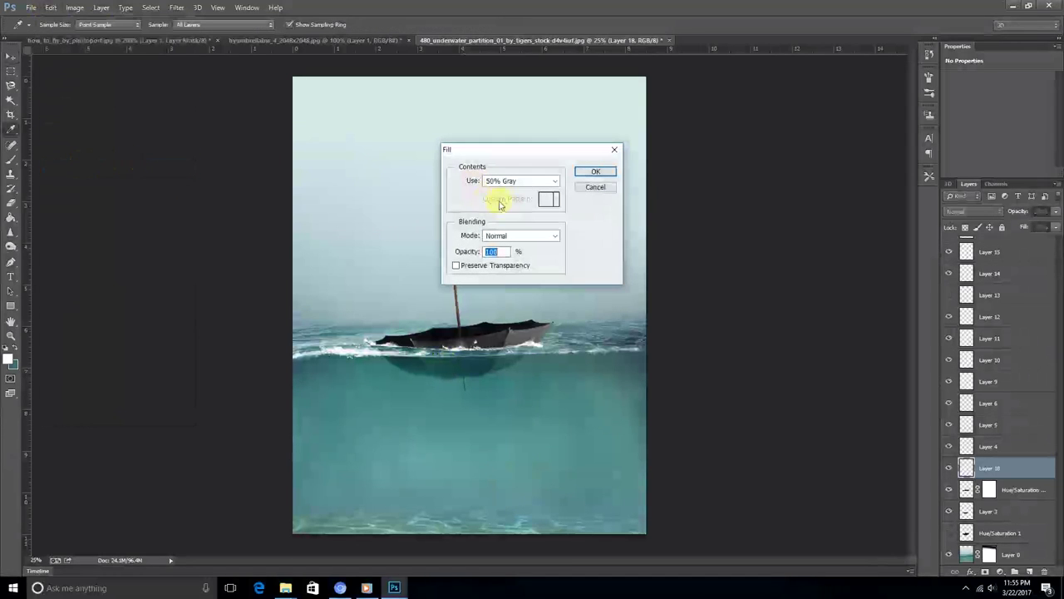
pyautogui.click(586, 172)
pyautogui.press('v')
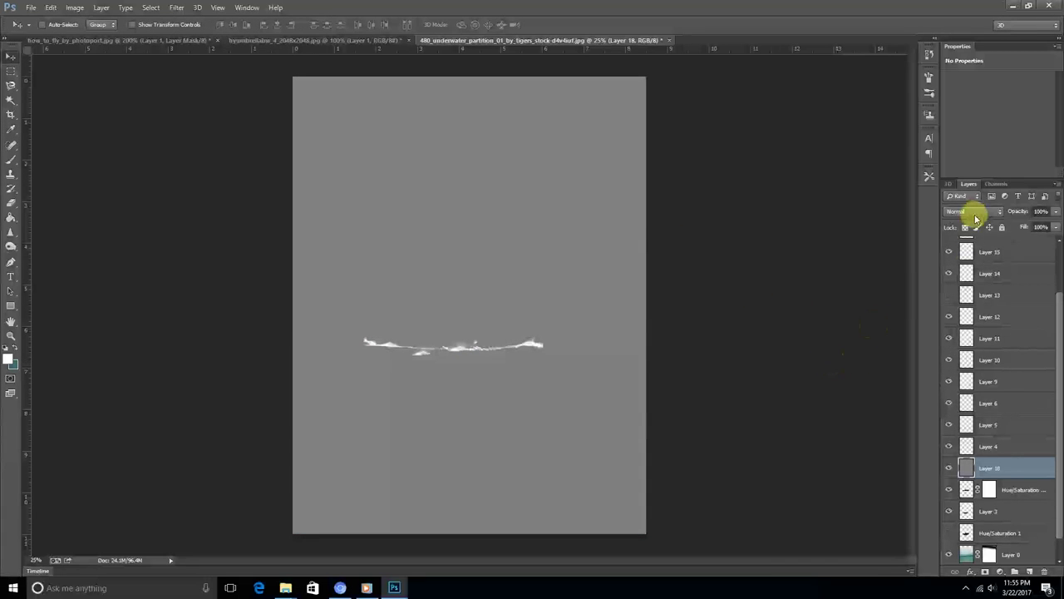
# Step: Set Layer 18 to Soft Light, clip it to the layer below, and pick the Dodge tool
pyautogui.click(976, 215)
pyautogui.click(965, 363)
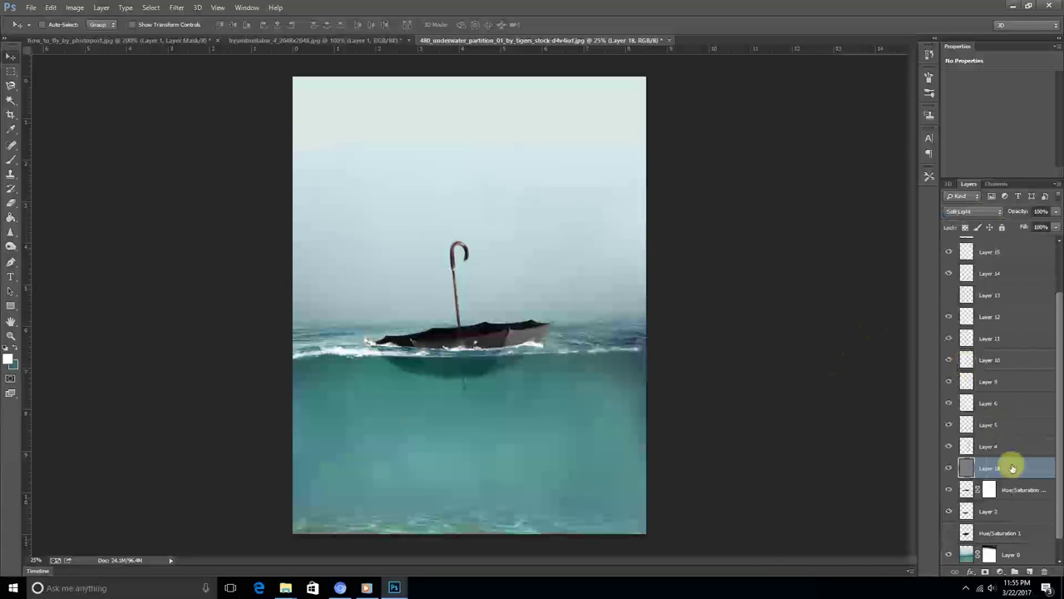
pyautogui.rightClick(1003, 470)
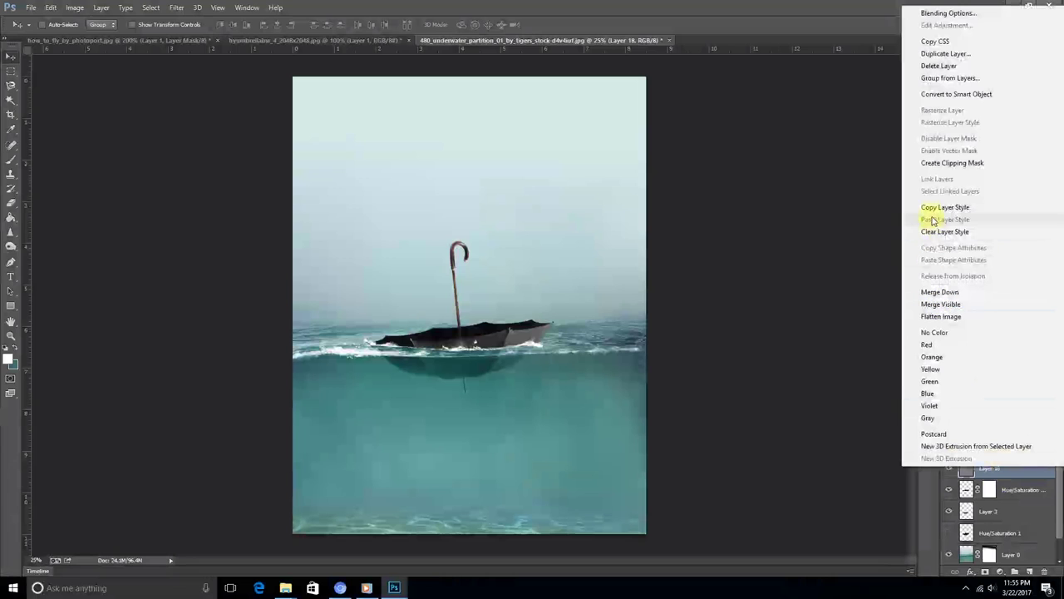
pyautogui.click(940, 163)
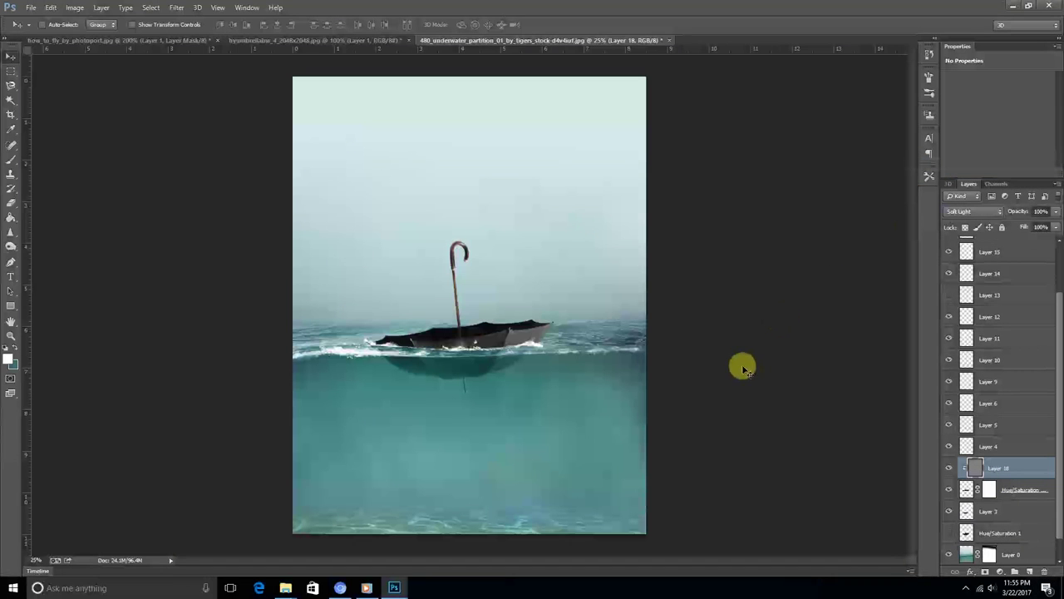
pyautogui.rightClick(14, 248)
pyautogui.click(46, 241)
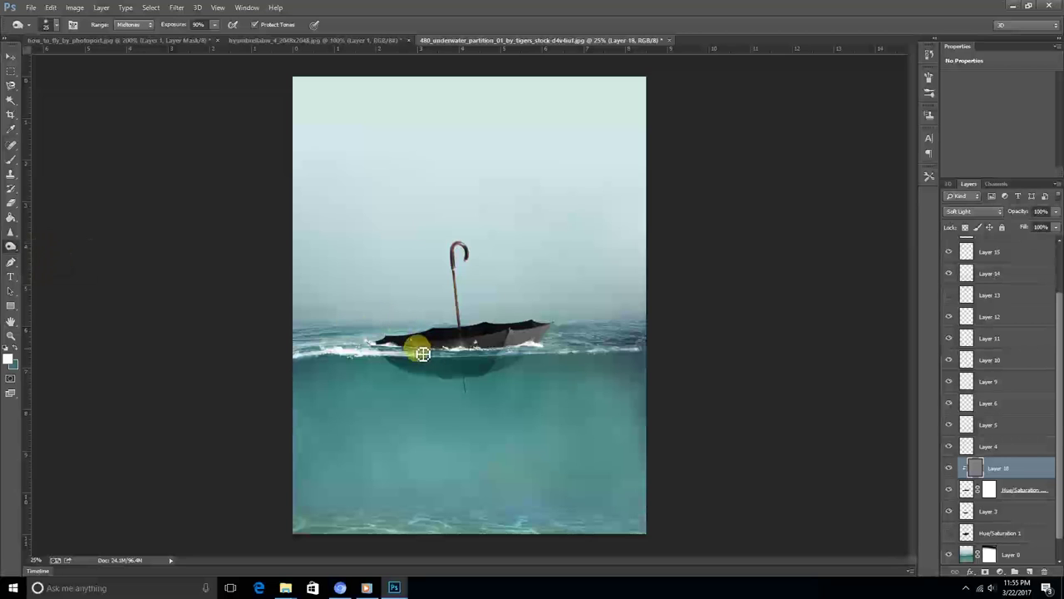
pyautogui.hotkey('ctrl', '+')
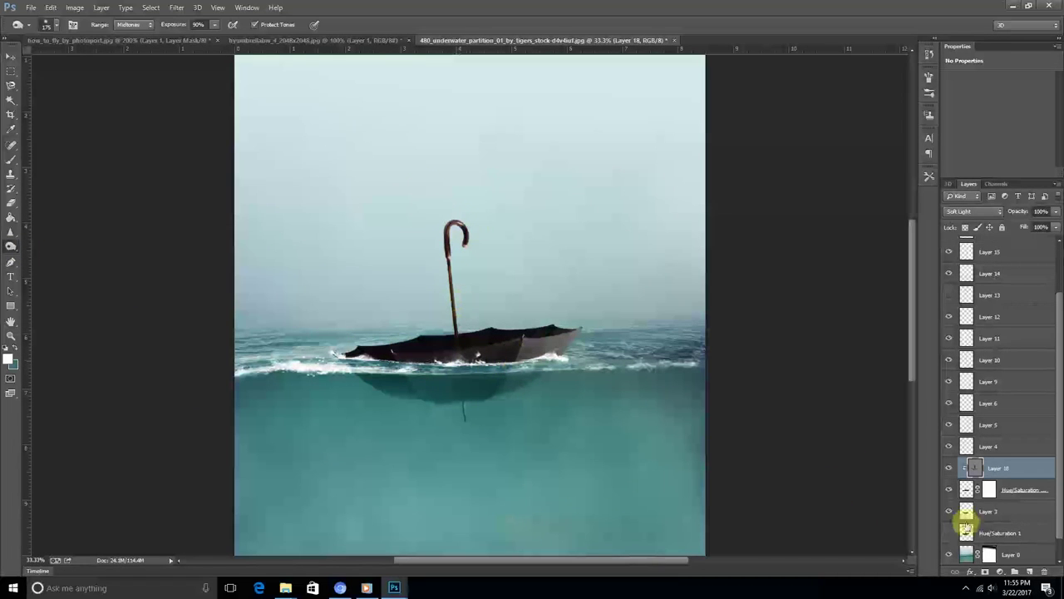
pyautogui.click(982, 512)
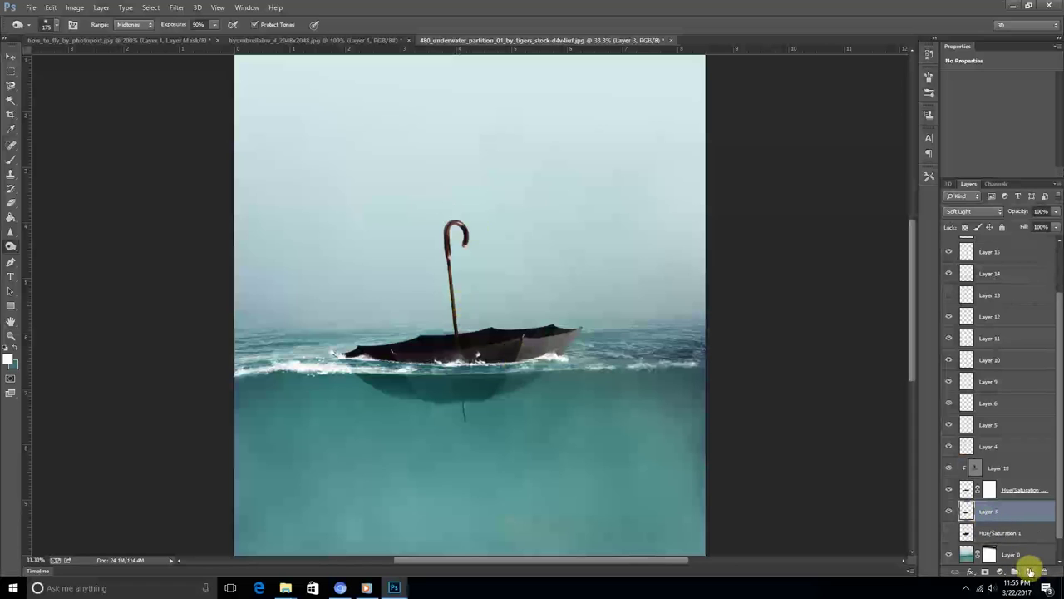
# Step: Fill Layer 19 with 50% gray, set it to Overlay and clip it to Layer 3
pyautogui.press('i')
pyautogui.click(50, 7)
pyautogui.click(84, 166)
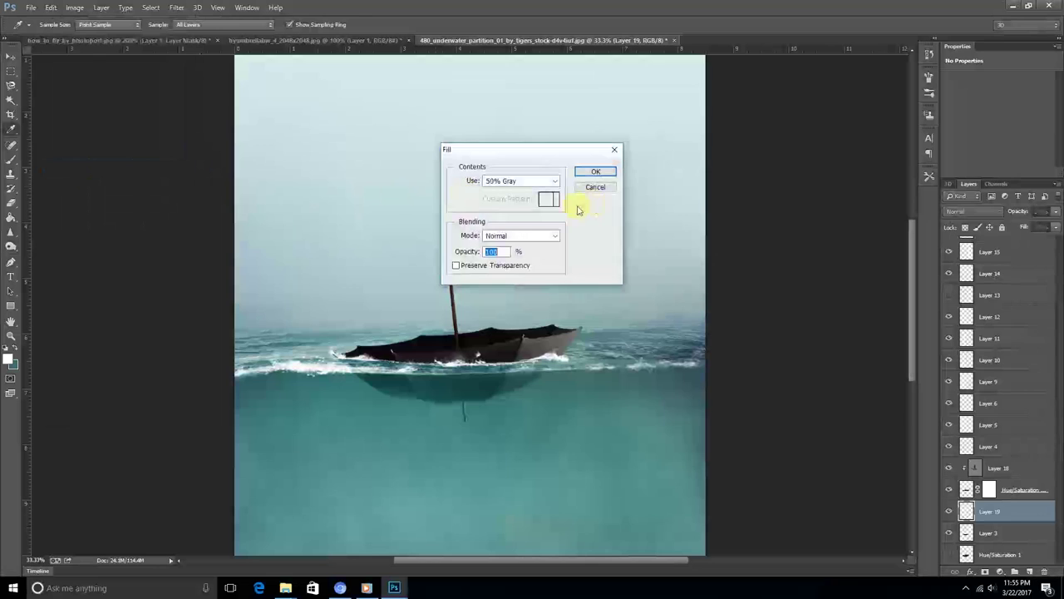
pyautogui.click(610, 174)
pyautogui.press('o')
pyautogui.click(972, 211)
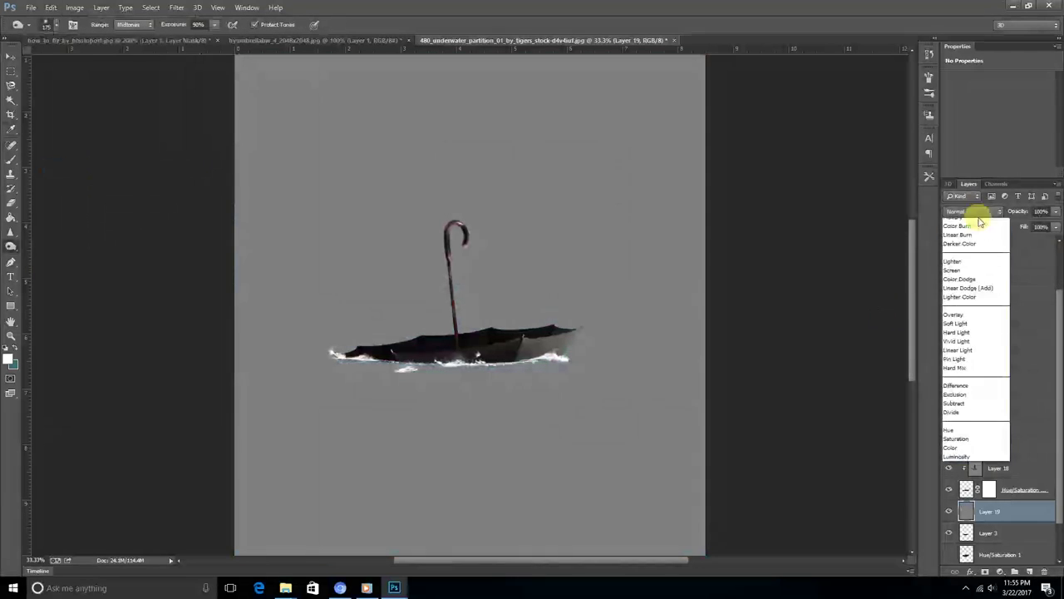
pyautogui.click(977, 359)
pyautogui.rightClick(1046, 510)
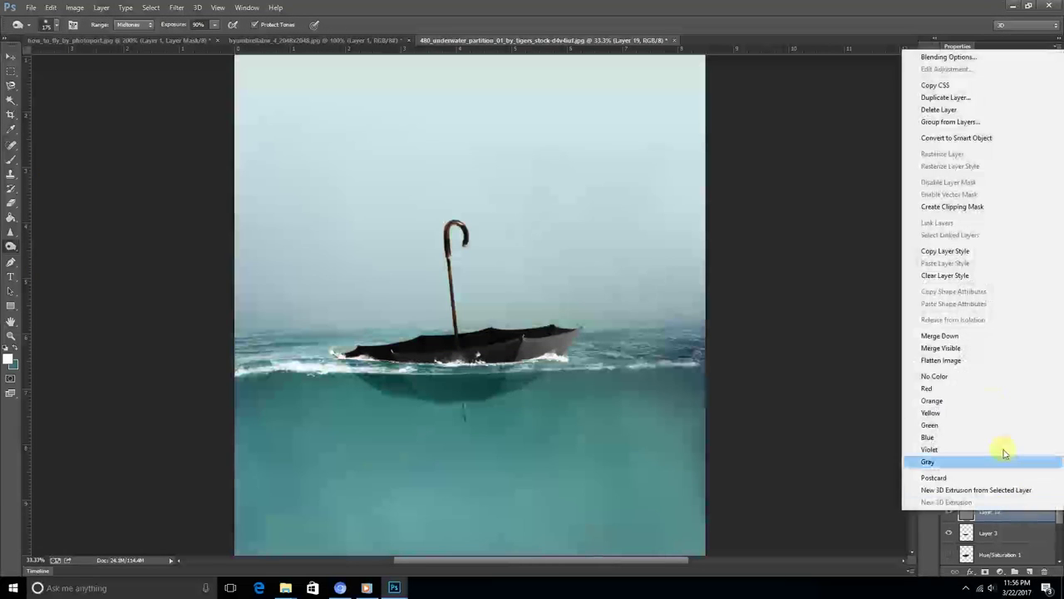
pyautogui.click(954, 208)
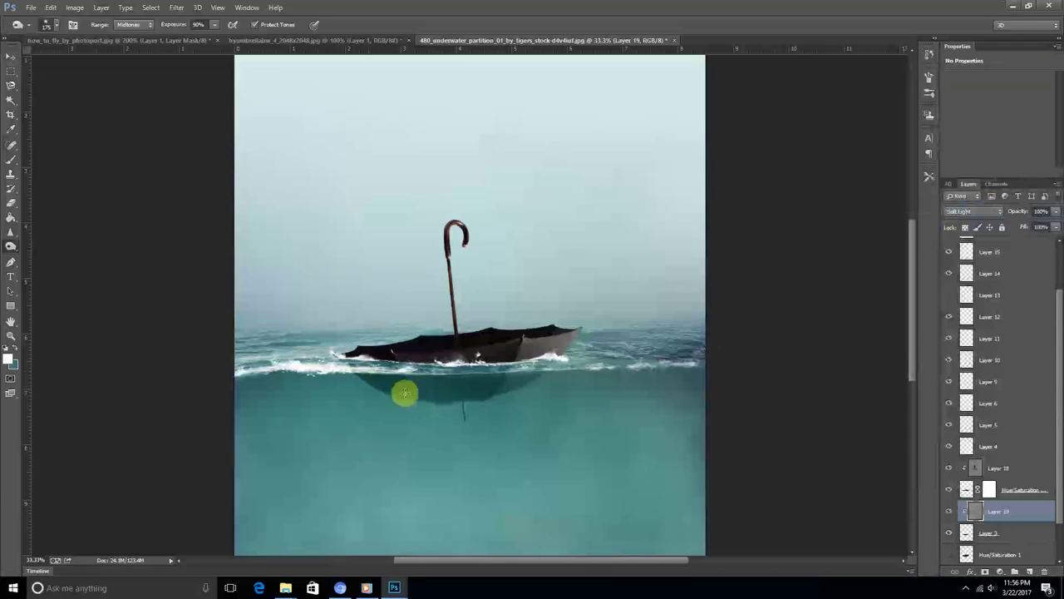
# Step: Dodge the umbrella's underwater reflection and handle, setting exposure to 78%
pyautogui.rightClick(11, 246)
pyautogui.click(41, 245)
pyautogui.moveTo(522, 397)
pyautogui.mouseDown()
pyautogui.moveTo(458, 411)
pyautogui.moveTo(498, 404)
pyautogui.moveTo(427, 435)
pyautogui.mouseUp()
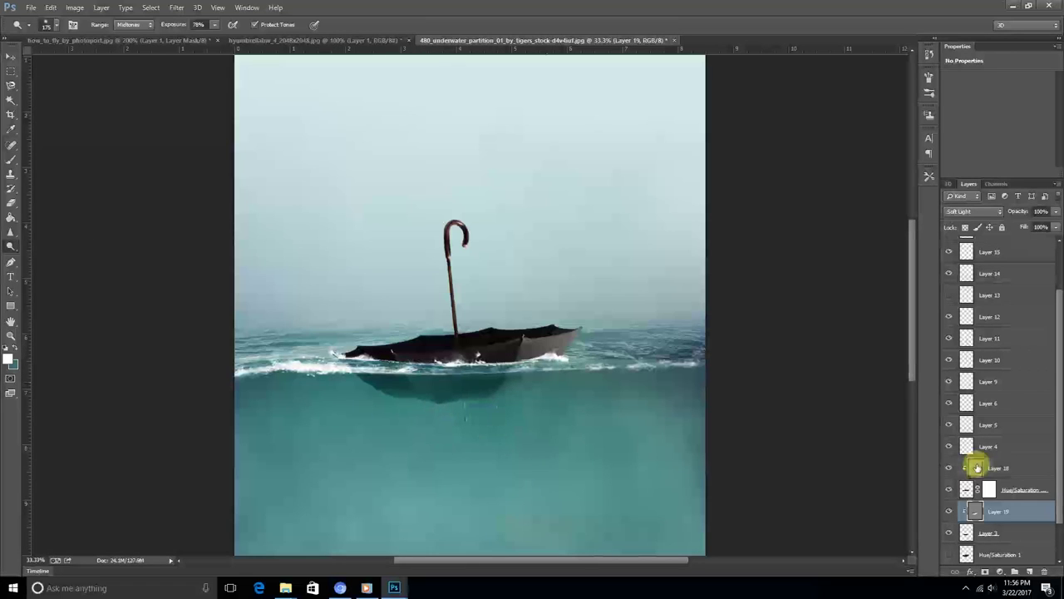
pyautogui.click(977, 467)
pyautogui.rightClick(11, 246)
pyautogui.click(50, 249)
pyautogui.hotkey('shift', 'o')
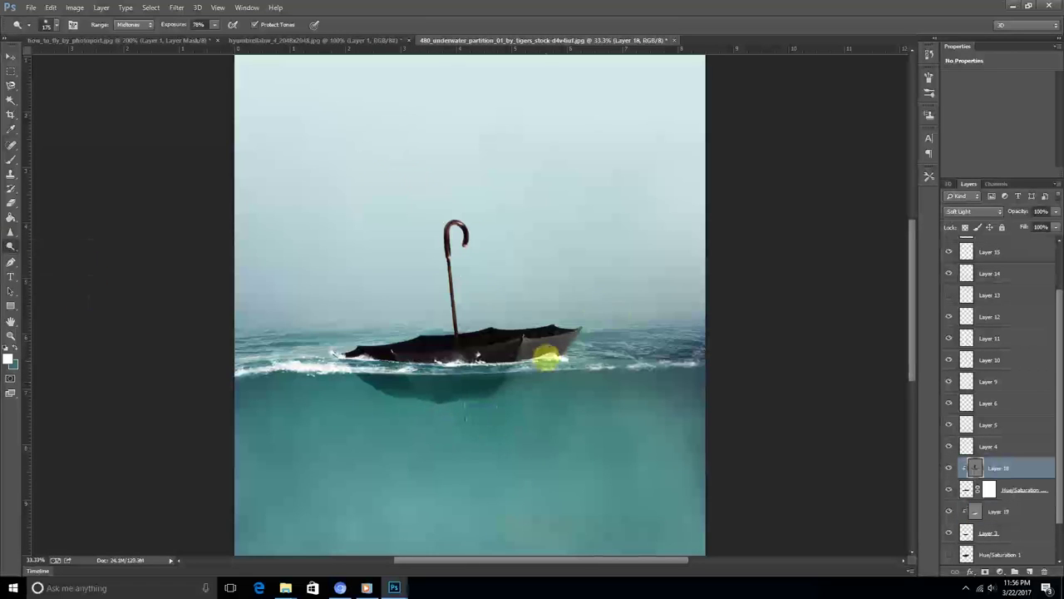
pyautogui.hotkey('ctrl', '-')
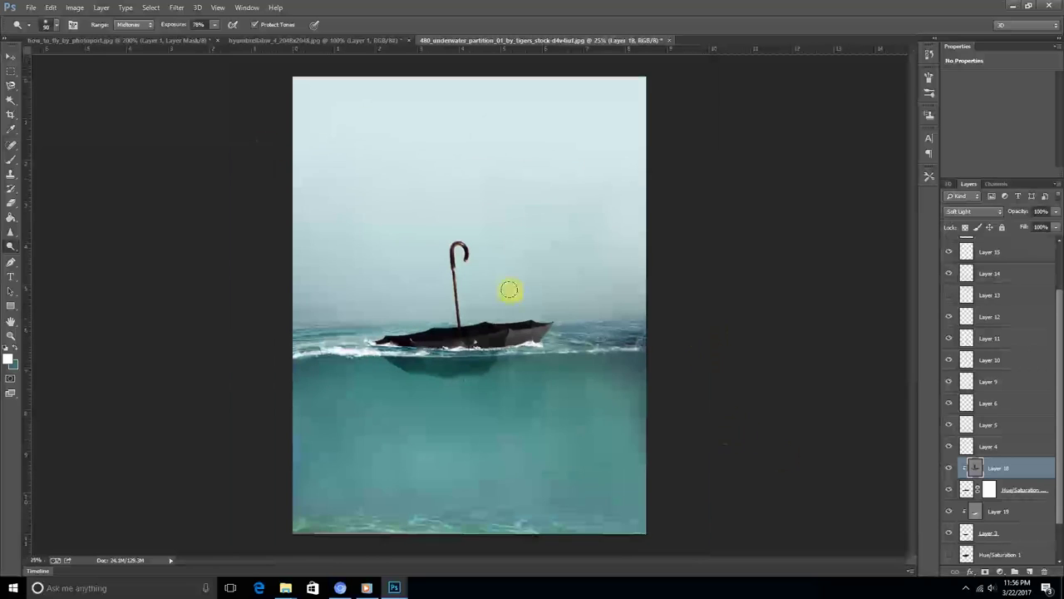
# Step: Drag the winged girl from her document into the umbrella scene
pyautogui.click(67, 40)
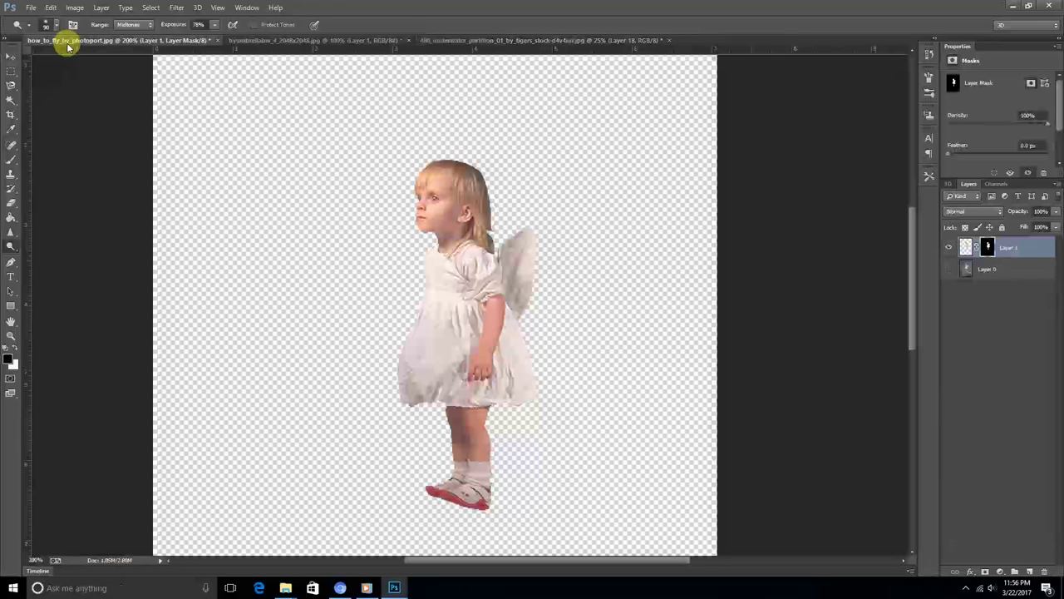
pyautogui.click(11, 56)
pyautogui.moveTo(457, 195); pyautogui.dragTo(557, 86)
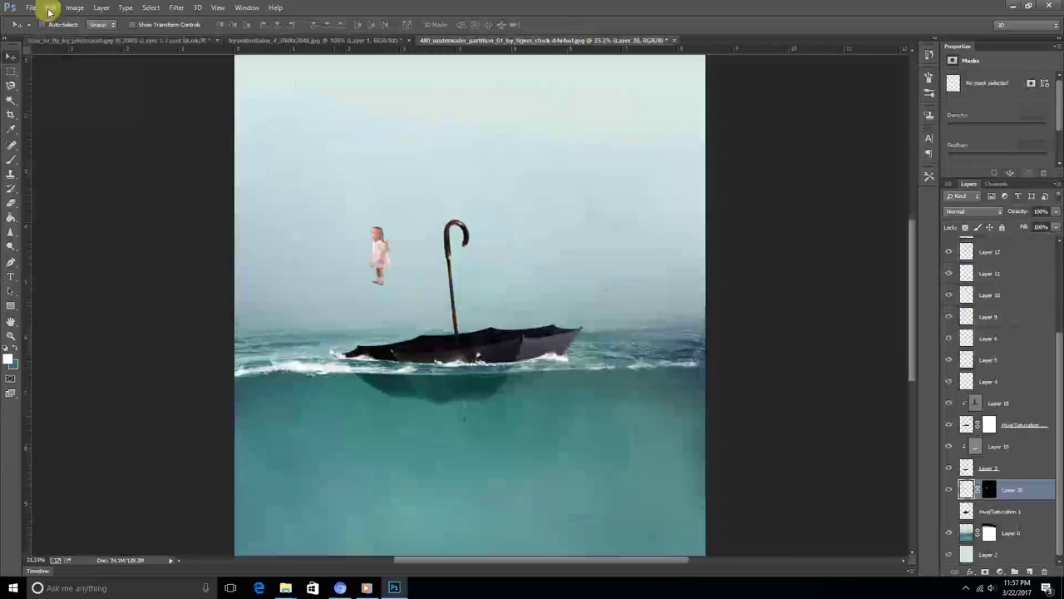
# Step: Free Transform the girl: enlarge her, flip her horizontally to face right, then shrink slightly
pyautogui.click(49, 9)
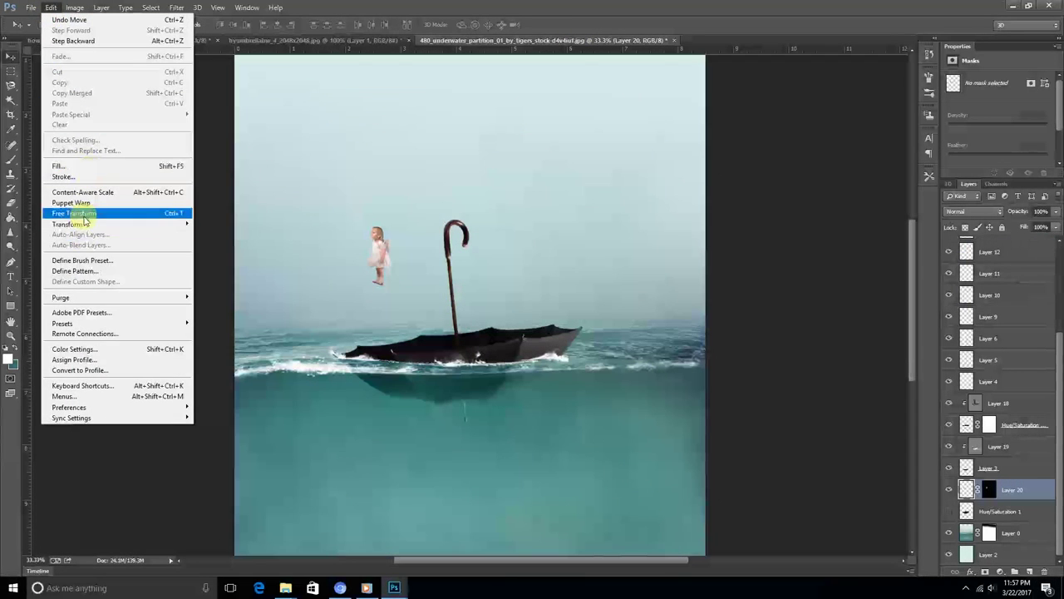
pyautogui.click(84, 213)
pyautogui.moveTo(387, 286)
pyautogui.mouseDown()
pyautogui.moveTo(409, 325)
pyautogui.moveTo(439, 276)
pyautogui.moveTo(427, 311)
pyautogui.mouseUp()
pyautogui.rightClick(425, 265)
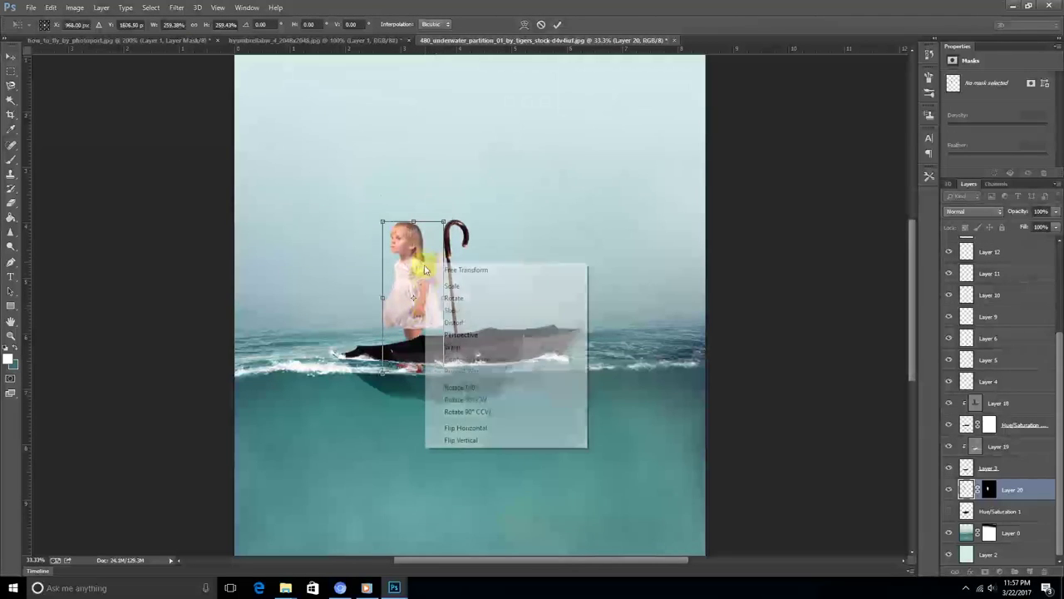
pyautogui.click(478, 428)
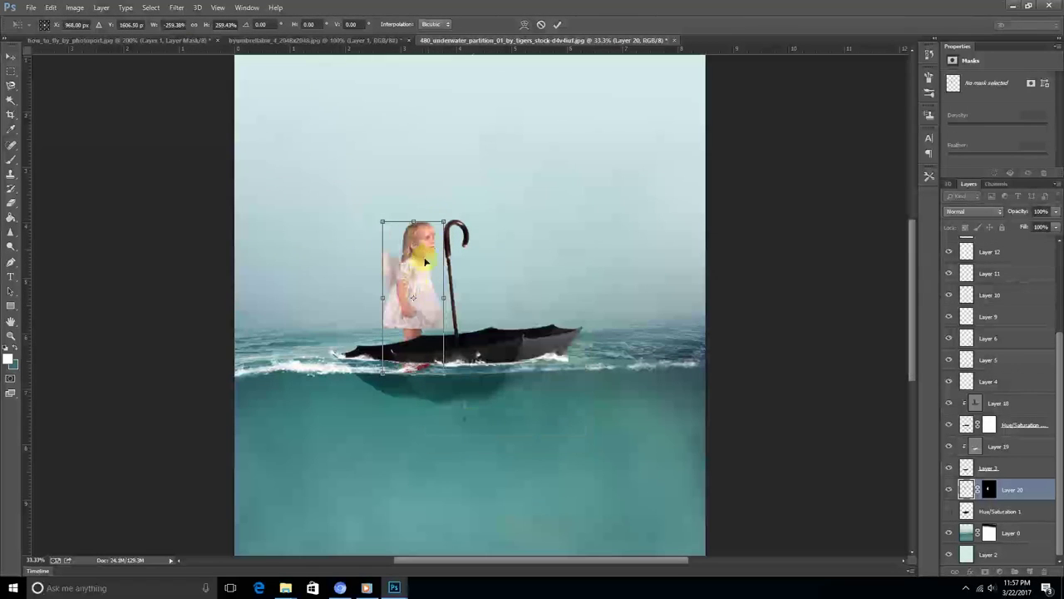
pyautogui.moveTo(440, 218); pyautogui.dragTo(436, 249)
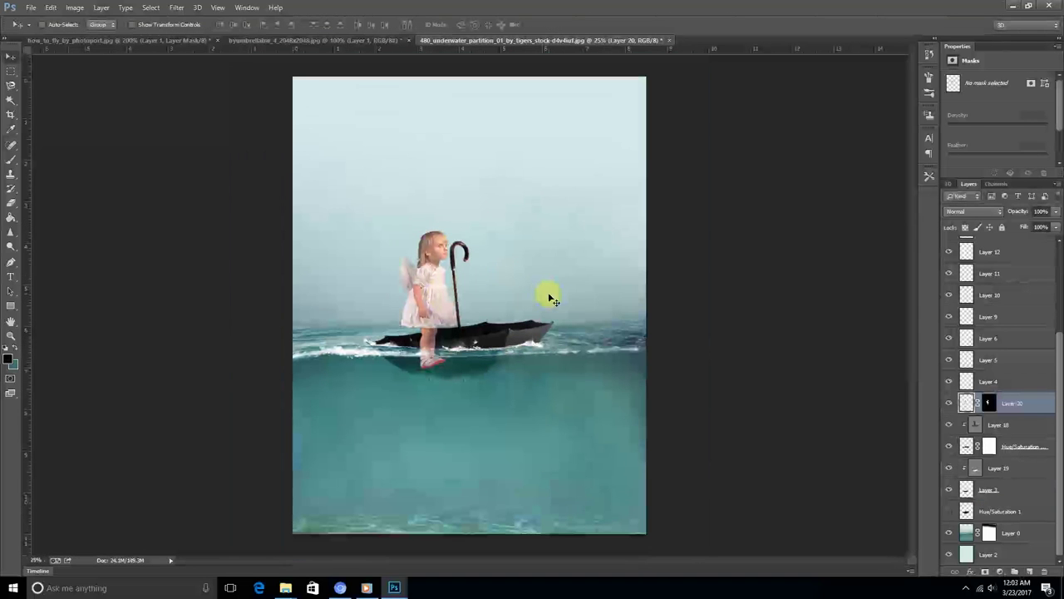
# Step: Trace a pen path around the girl's legs and convert it to a selection with 0 px feather
pyautogui.hotkey('ctrl', '+')
pyautogui.hotkey('ctrl', '+')
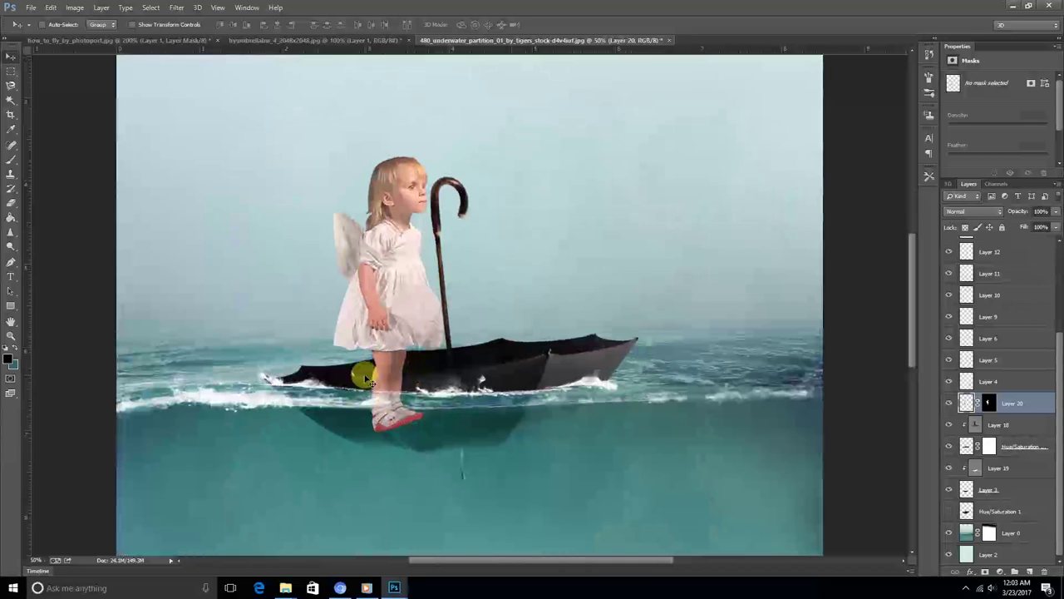
pyautogui.press('p')
pyautogui.click(366, 378)
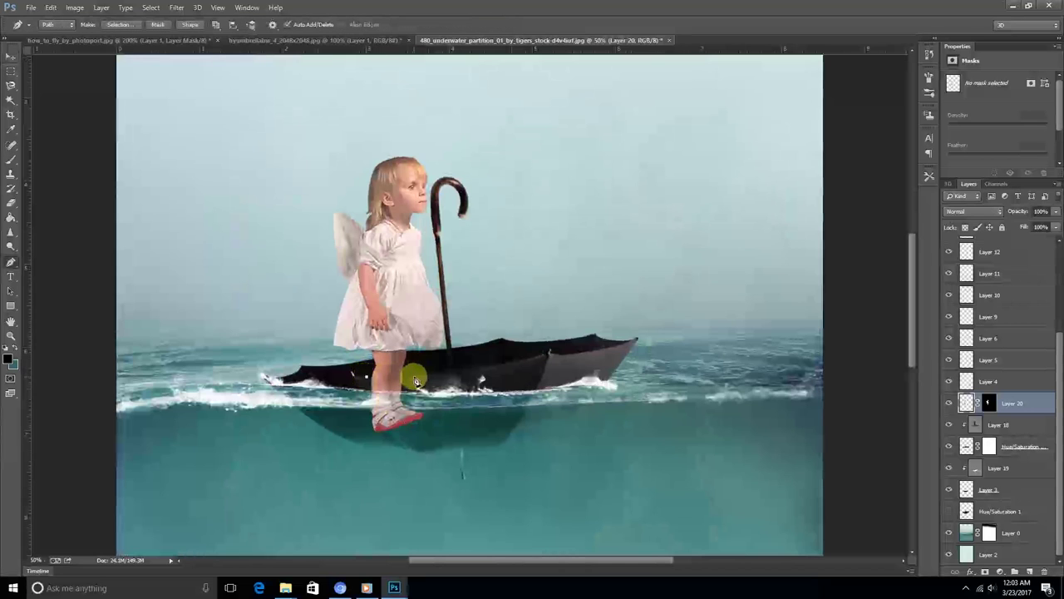
pyautogui.moveTo(481, 421); pyautogui.dragTo(483, 432)
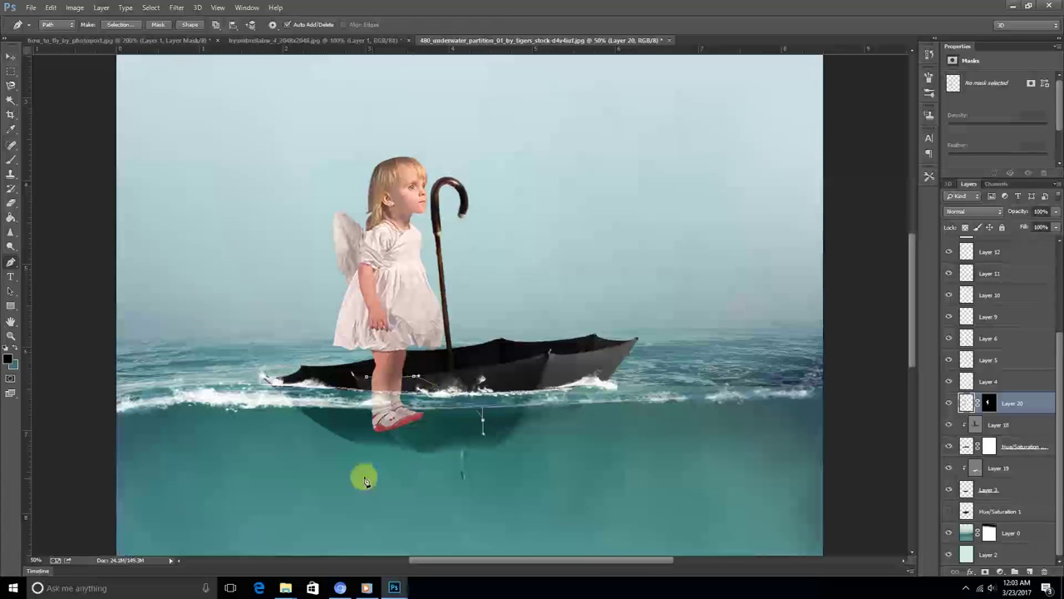
pyautogui.rightClick(366, 380)
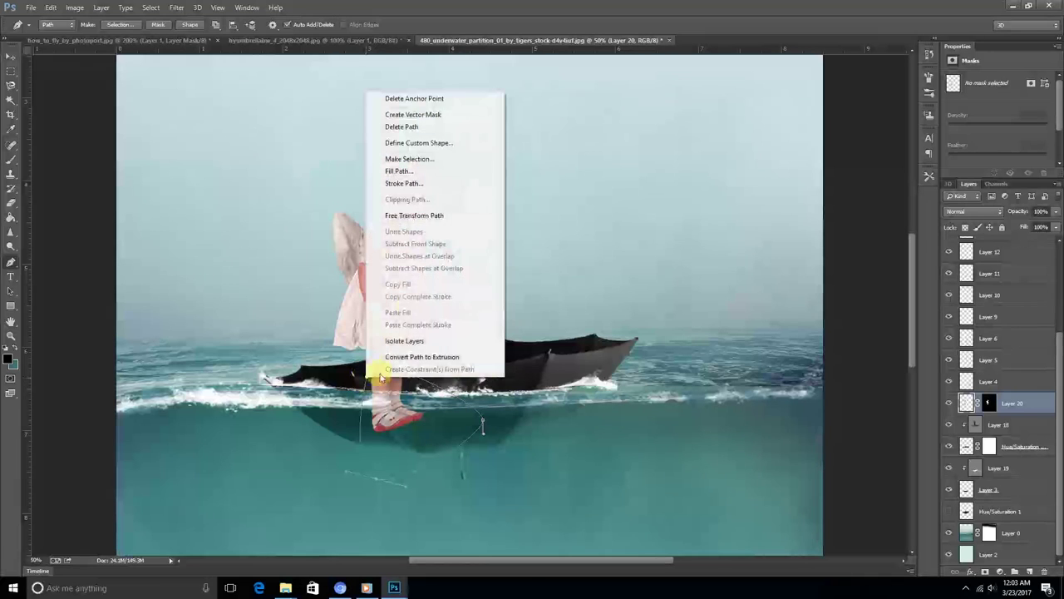
pyautogui.click(410, 158)
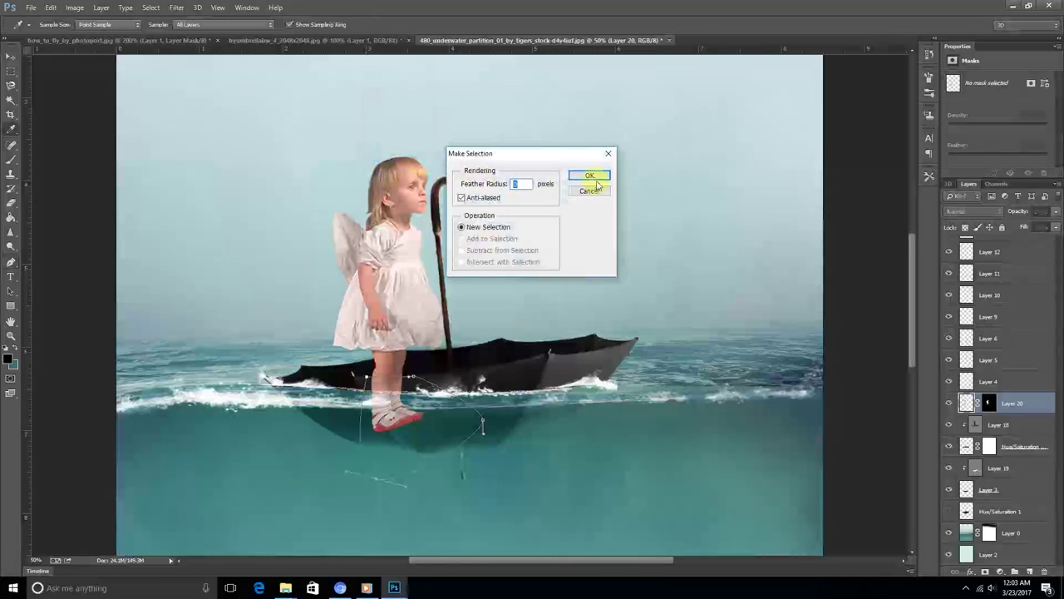
pyautogui.click(596, 174)
# Step: Fill the selection with black on Layer 20's mask to hide her feet
pyautogui.click(989, 403)
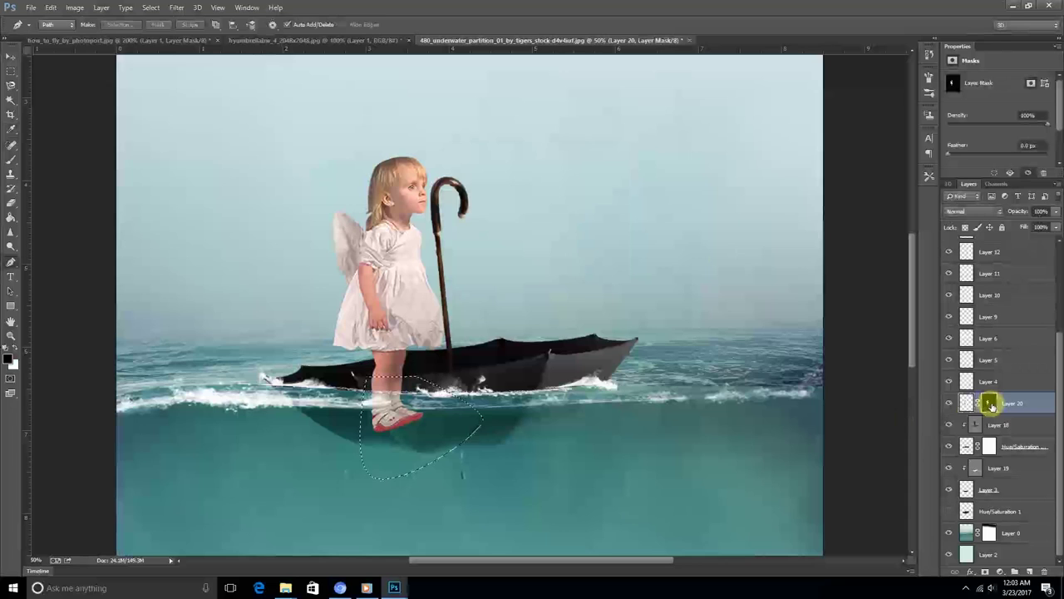
pyautogui.click(11, 217)
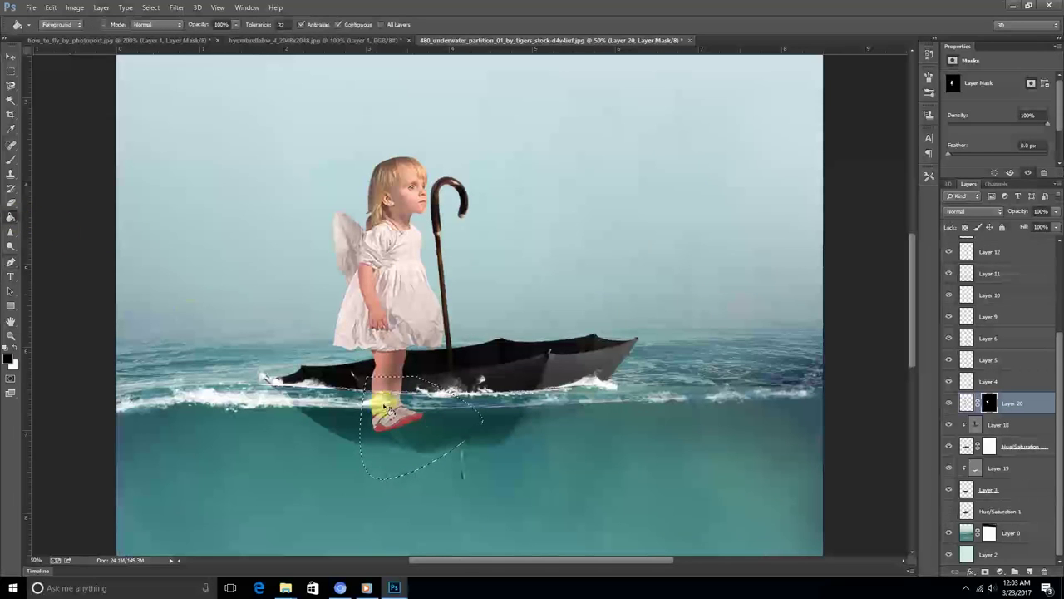
pyautogui.click(420, 418)
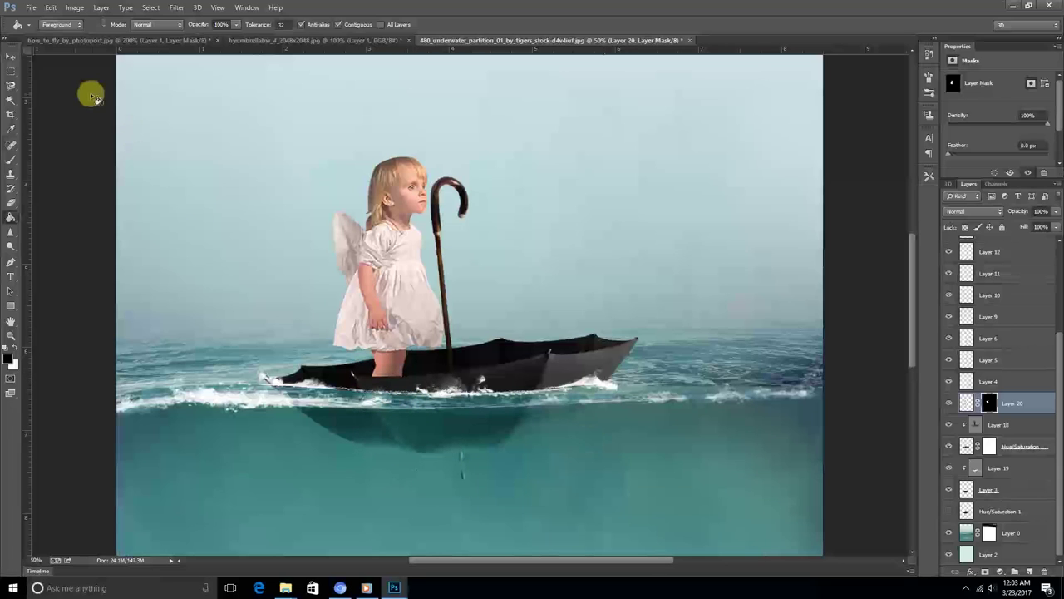
pyautogui.click(10, 56)
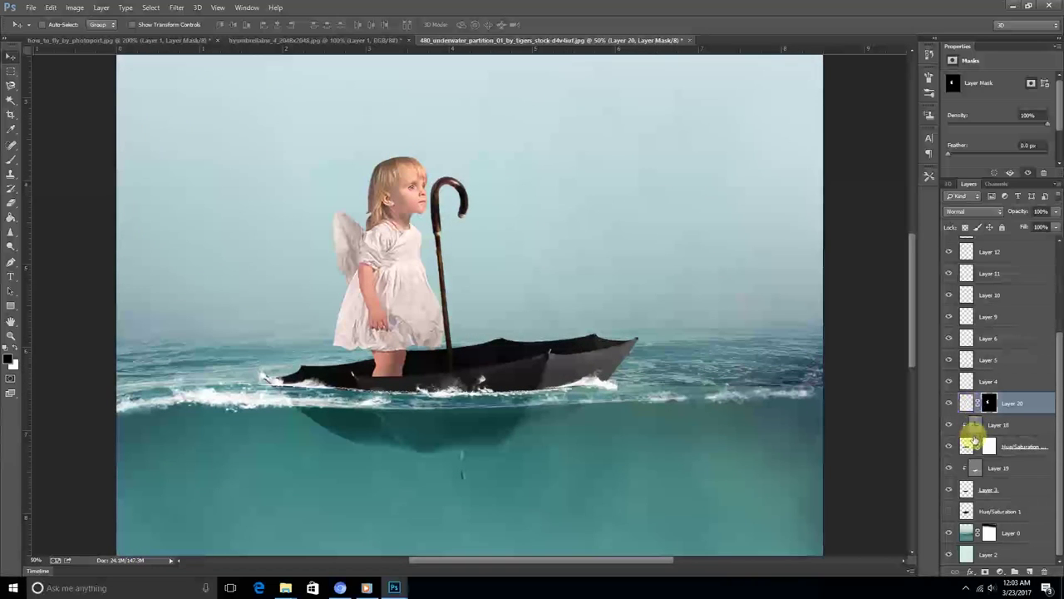
# Step: Duplicate Layer 18 with its Hue/Saturation layer and merge the copies into one layer
pyautogui.click(967, 449)
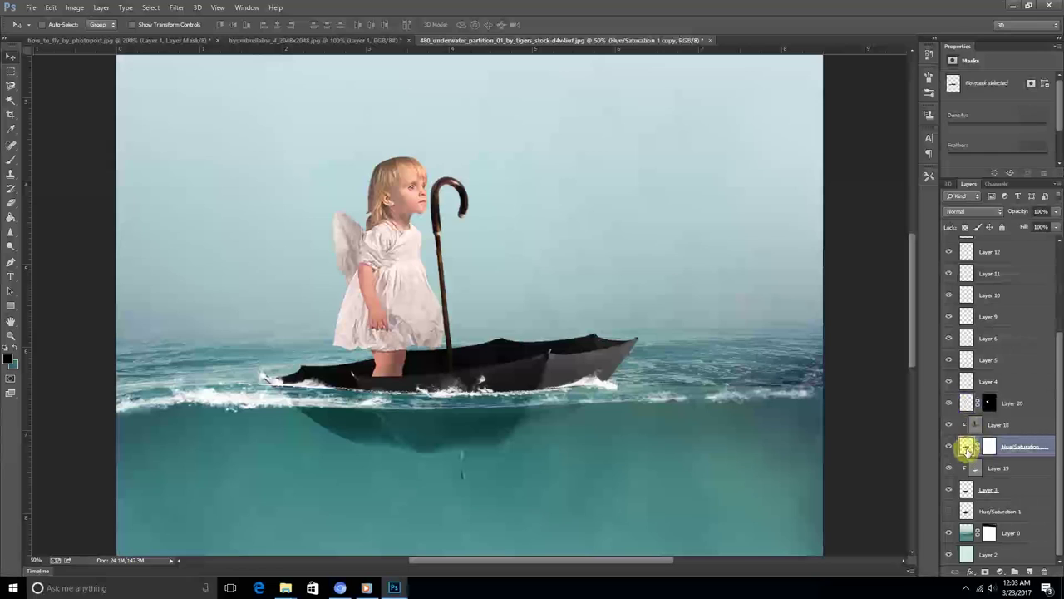
pyautogui.moveTo(965, 447); pyautogui.dragTo(974, 426)
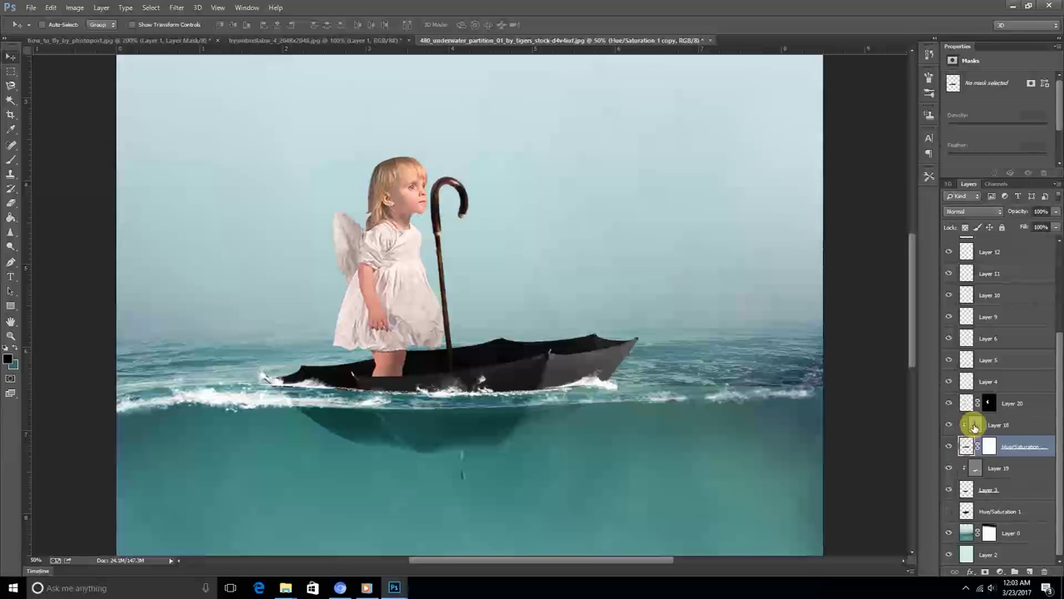
pyautogui.keyDown('shift'); pyautogui.click(975, 426); pyautogui.keyUp('shift')
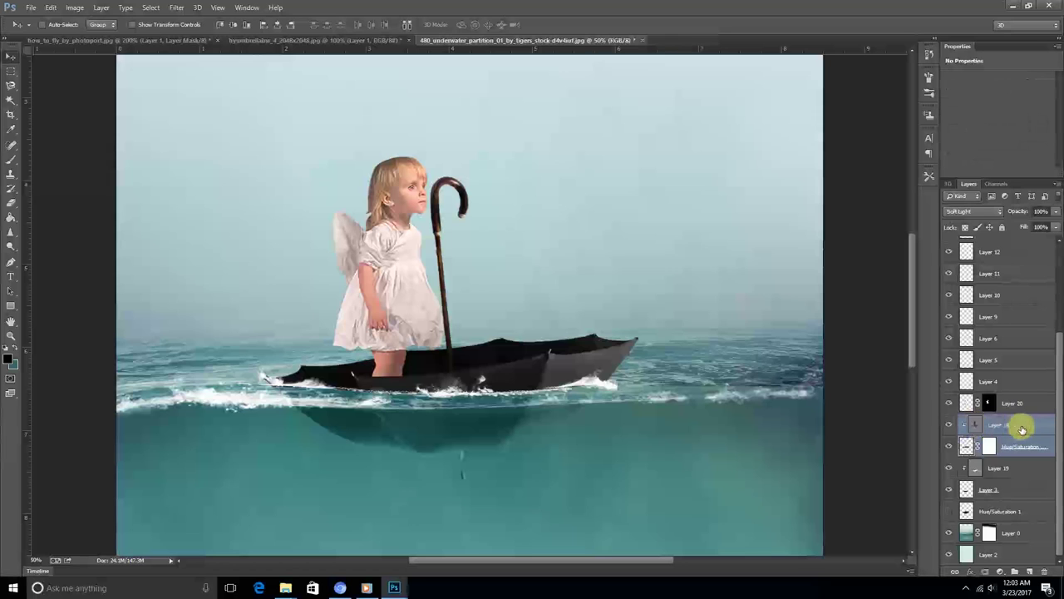
pyautogui.rightClick(1019, 424)
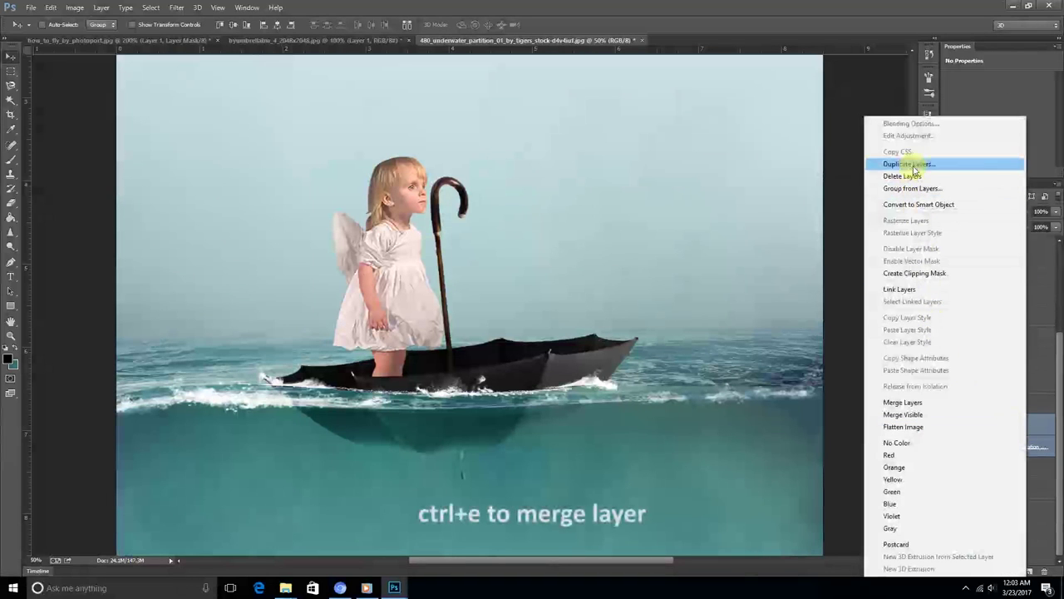
pyautogui.click(908, 164)
pyautogui.click(629, 183)
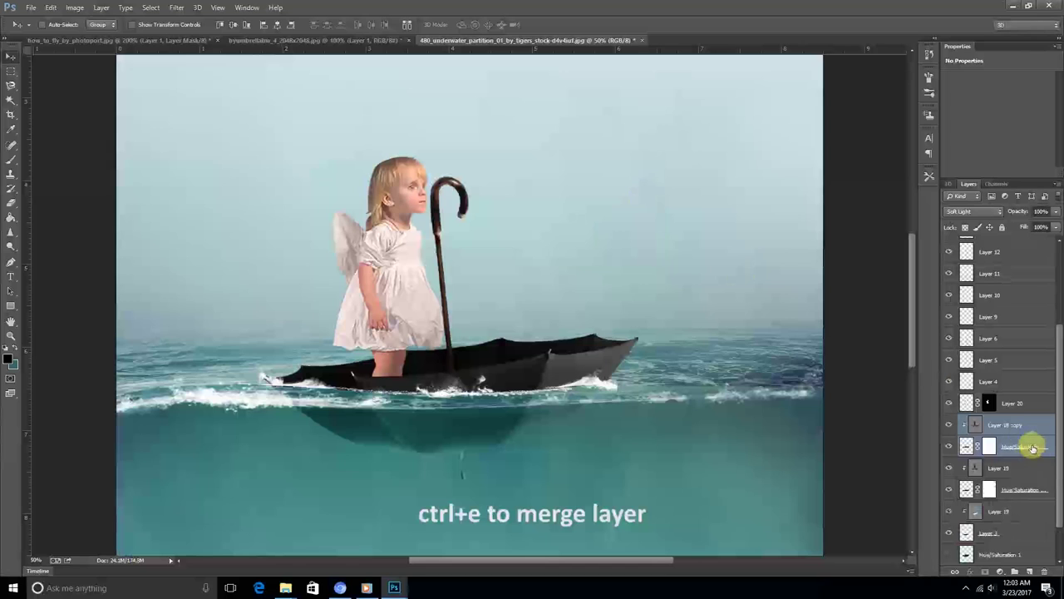
pyautogui.hotkey('ctrl', 'e')
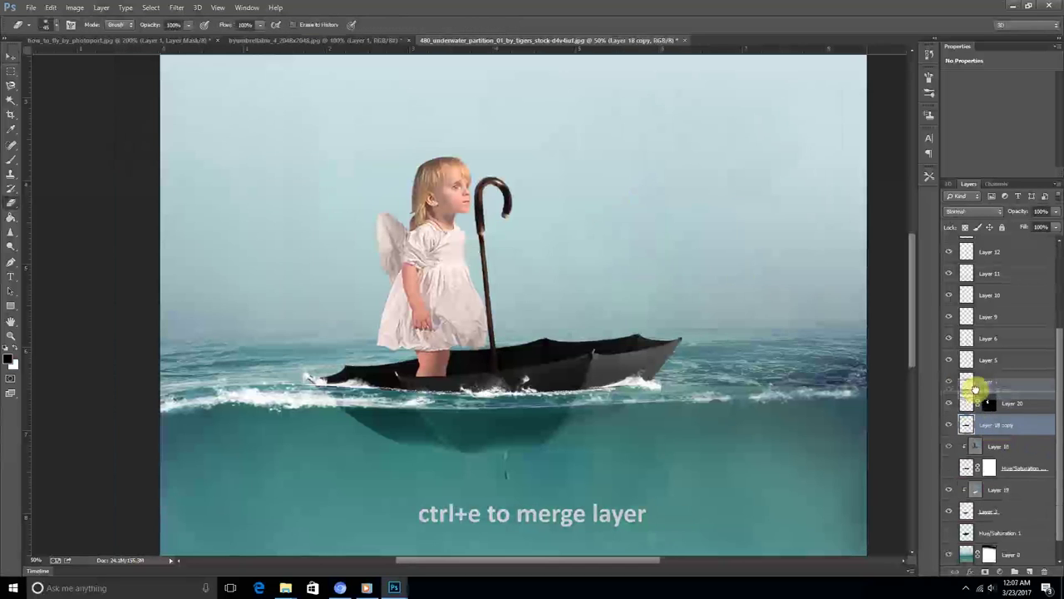
# Step: Move Layer 18 copy above the girl's Layer 20 and check it by toggling visibility
pyautogui.moveTo(985, 424); pyautogui.dragTo(977, 391)
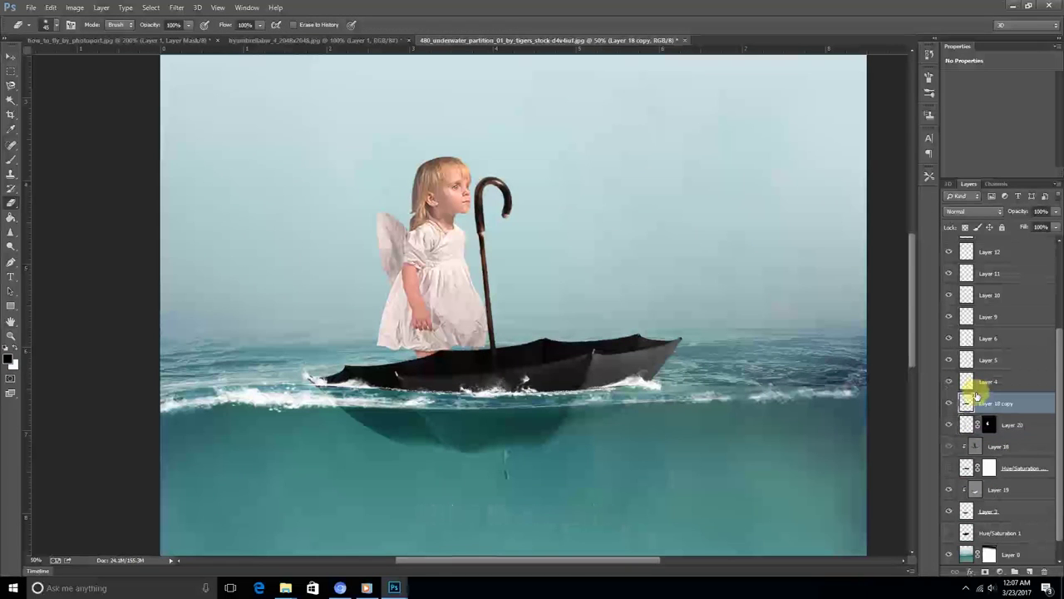
pyautogui.click(949, 403)
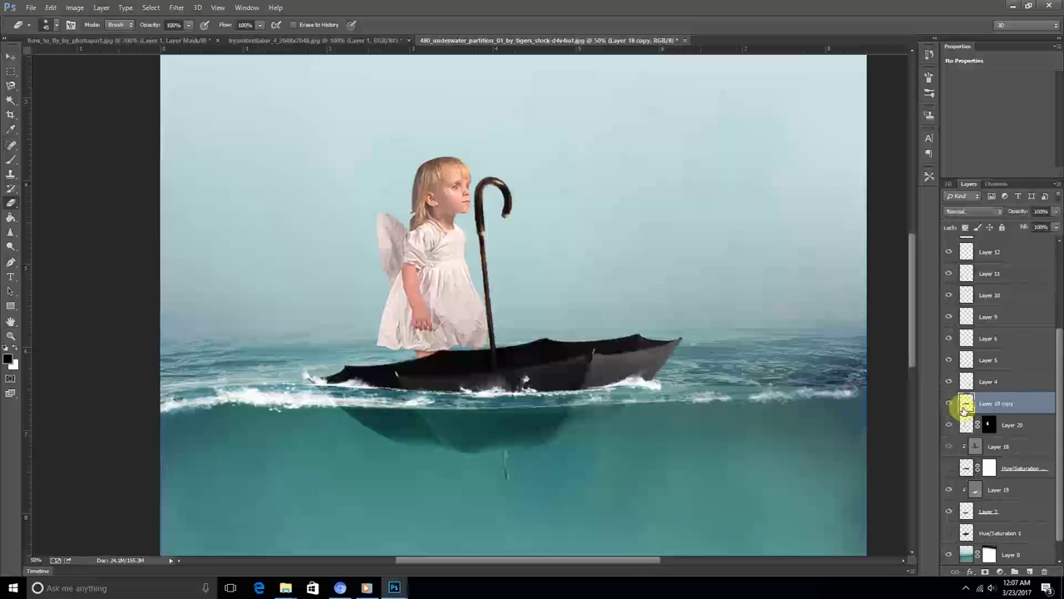
pyautogui.click(961, 424)
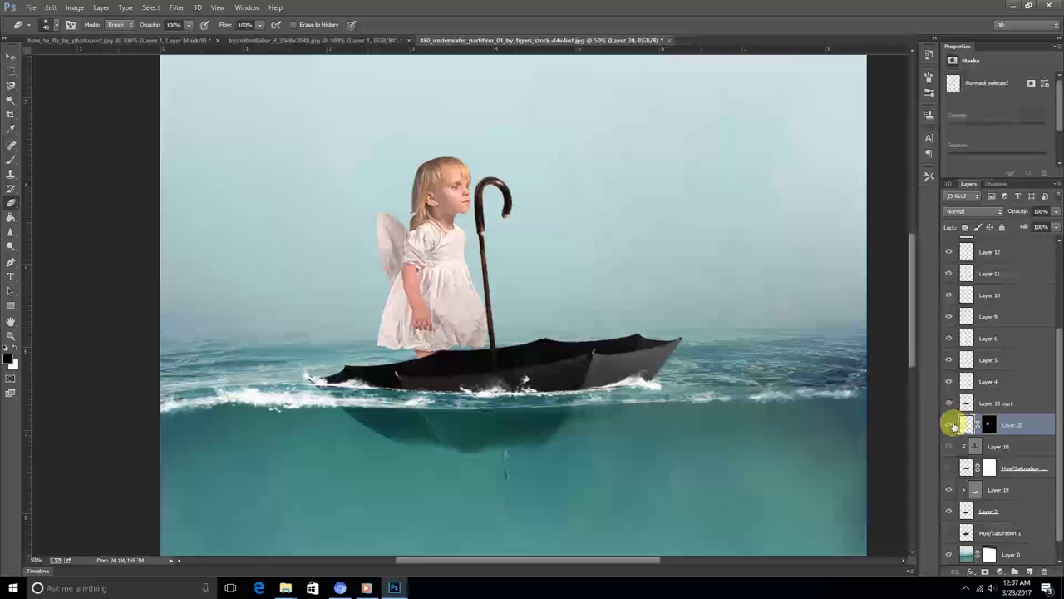
pyautogui.click(963, 402)
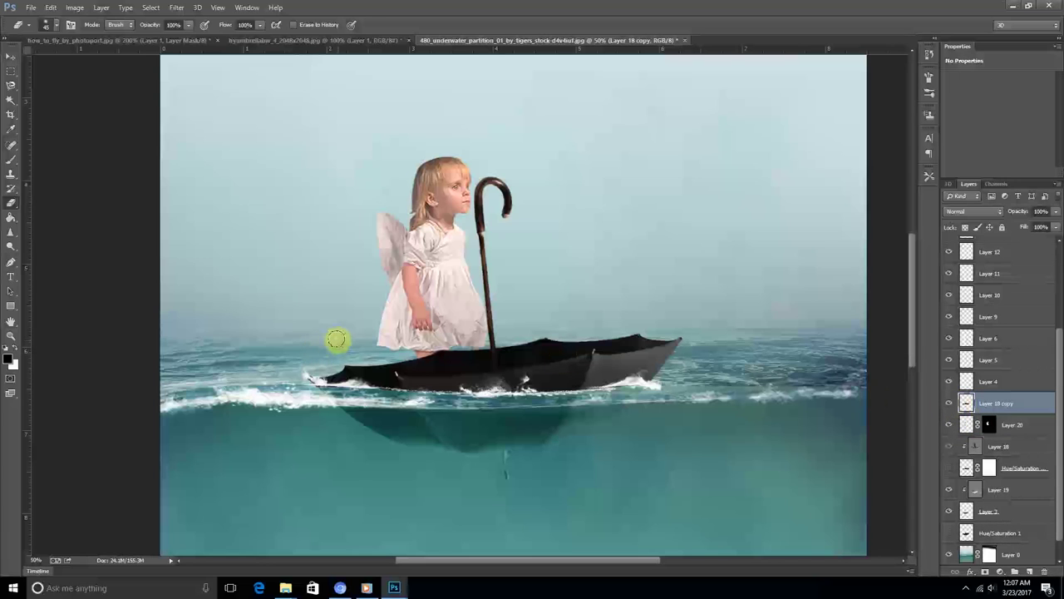
pyautogui.press('p')
pyautogui.hotkey('ctrl', '+')
# Step: Trace the umbrella's front rim, invert that selection and delete the rest of Layer 18 copy
pyautogui.click(376, 399)
pyautogui.moveTo(461, 398); pyautogui.dragTo(482, 395)
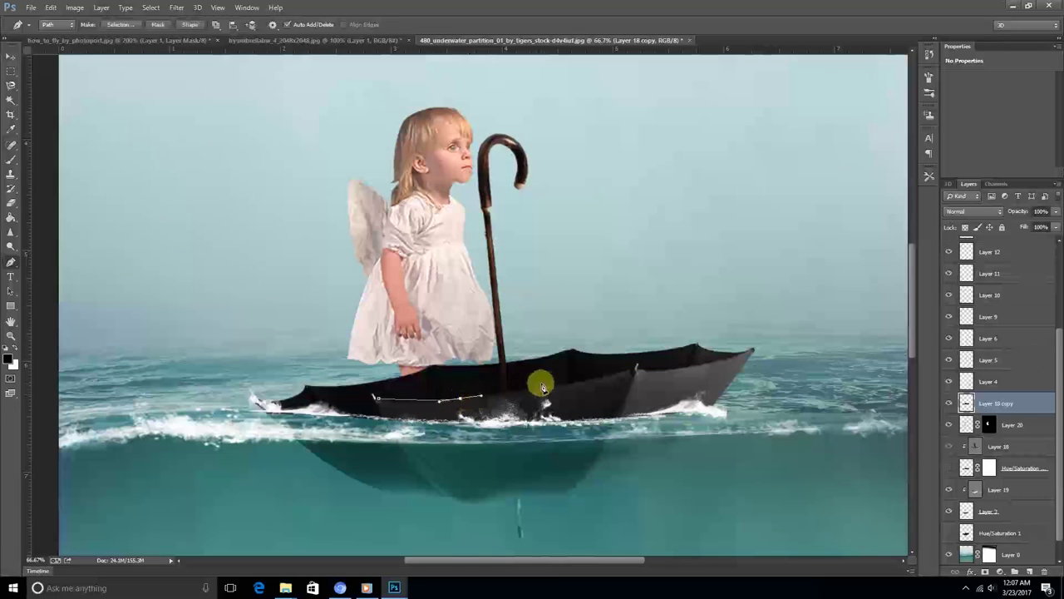
pyautogui.moveTo(566, 385); pyautogui.dragTo(577, 382)
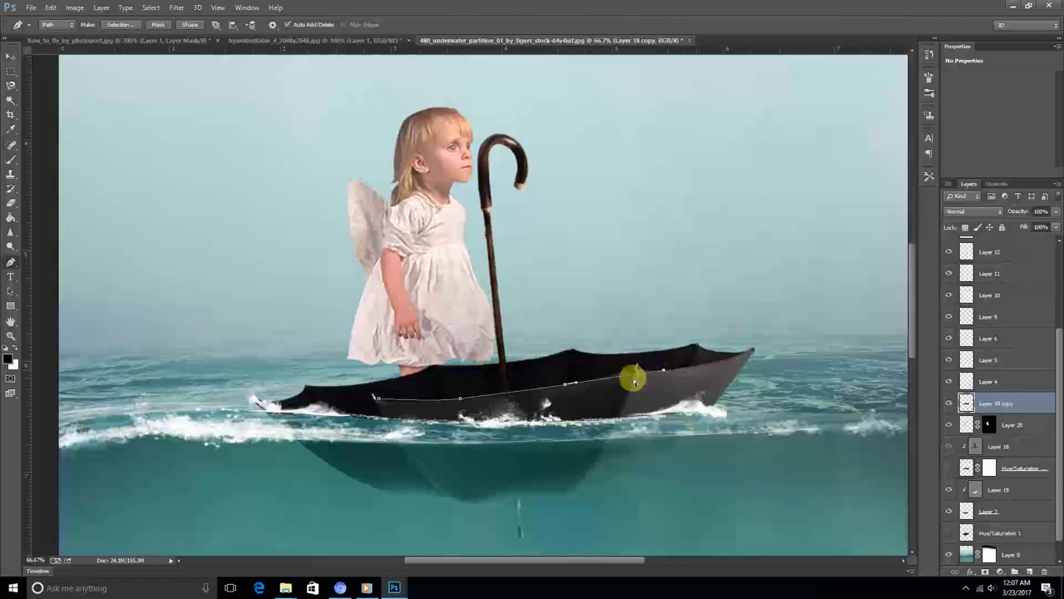
pyautogui.moveTo(633, 371); pyautogui.dragTo(615, 520)
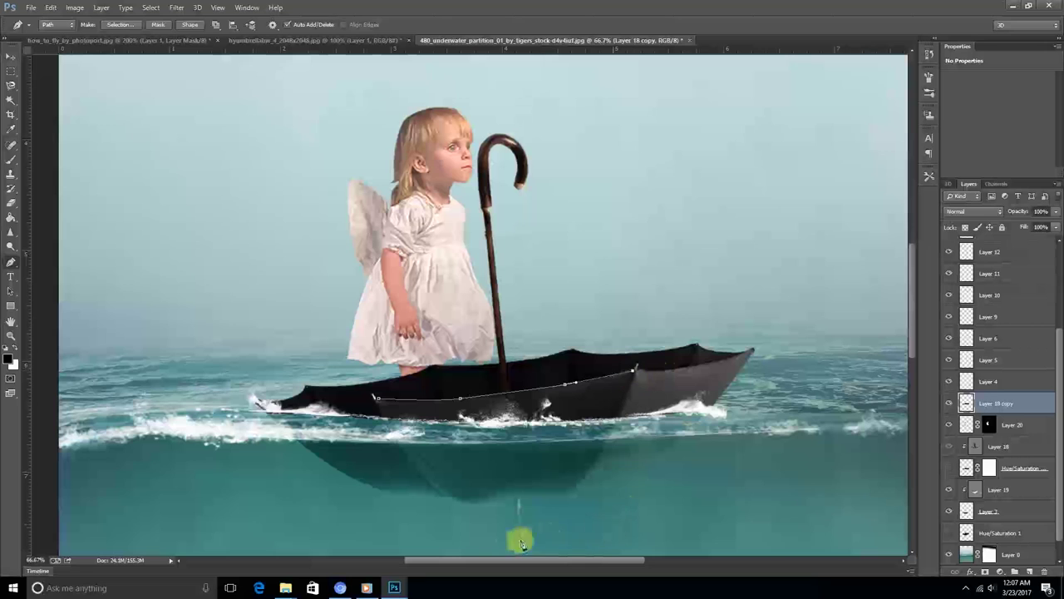
pyautogui.rightClick(378, 402)
pyautogui.click(473, 178)
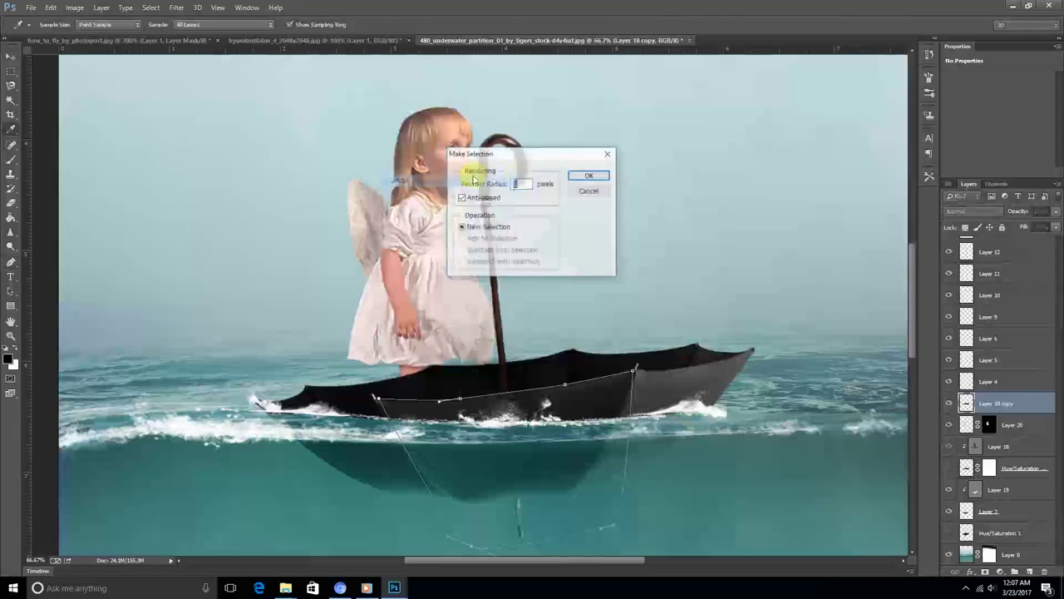
pyautogui.click(597, 177)
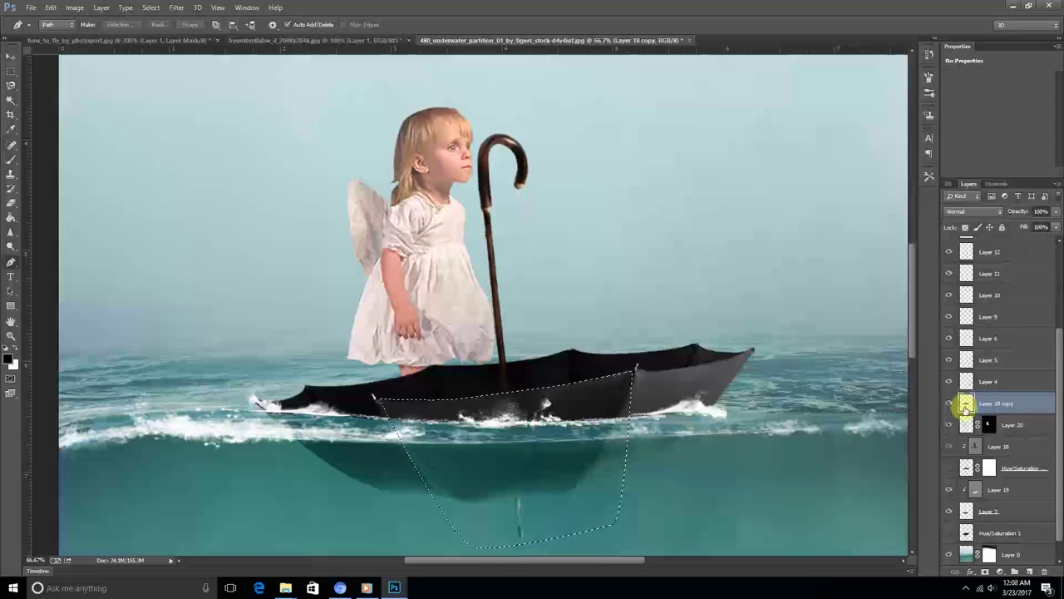
pyautogui.hotkey('ctrl', 'shift', 'i')
pyautogui.press('Delete')
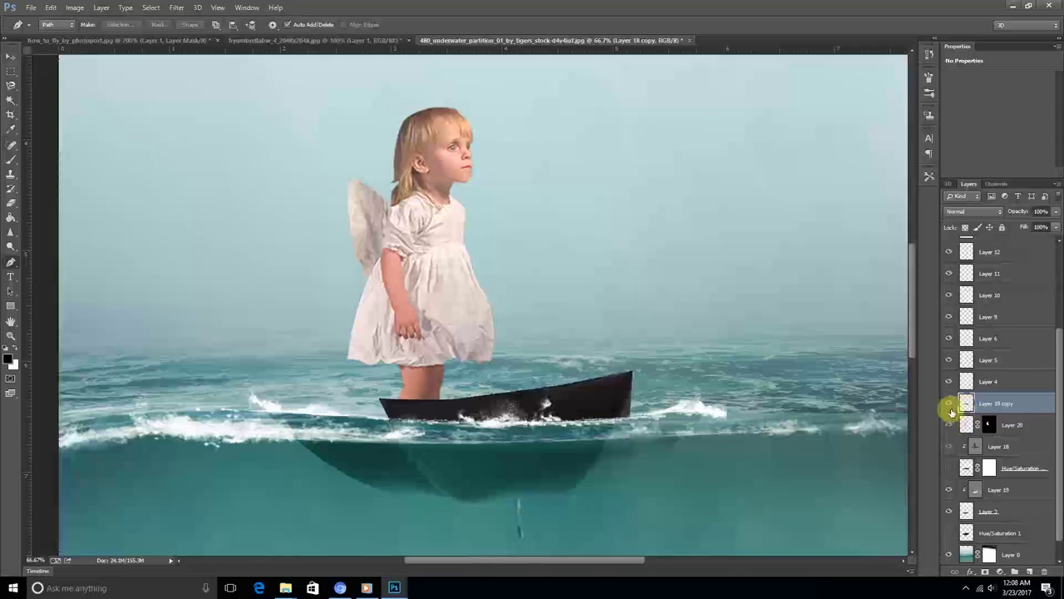
# Step: Compare the trimmed umbrella by toggling layer visibility, then add a new empty layer above Layer 20
pyautogui.click(949, 403)
pyautogui.click(949, 404)
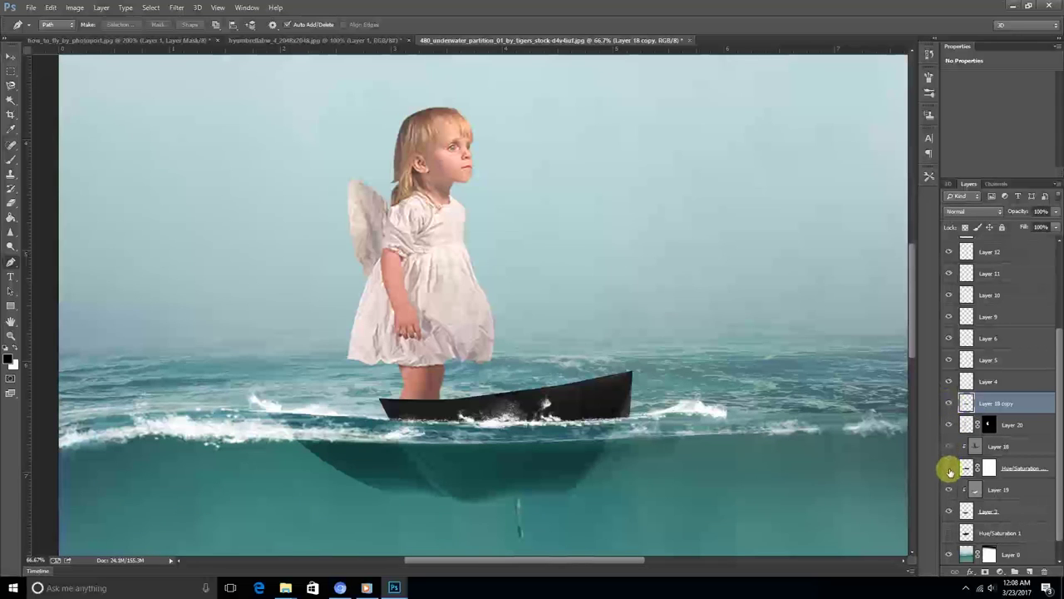
pyautogui.click(950, 469)
pyautogui.click(950, 403)
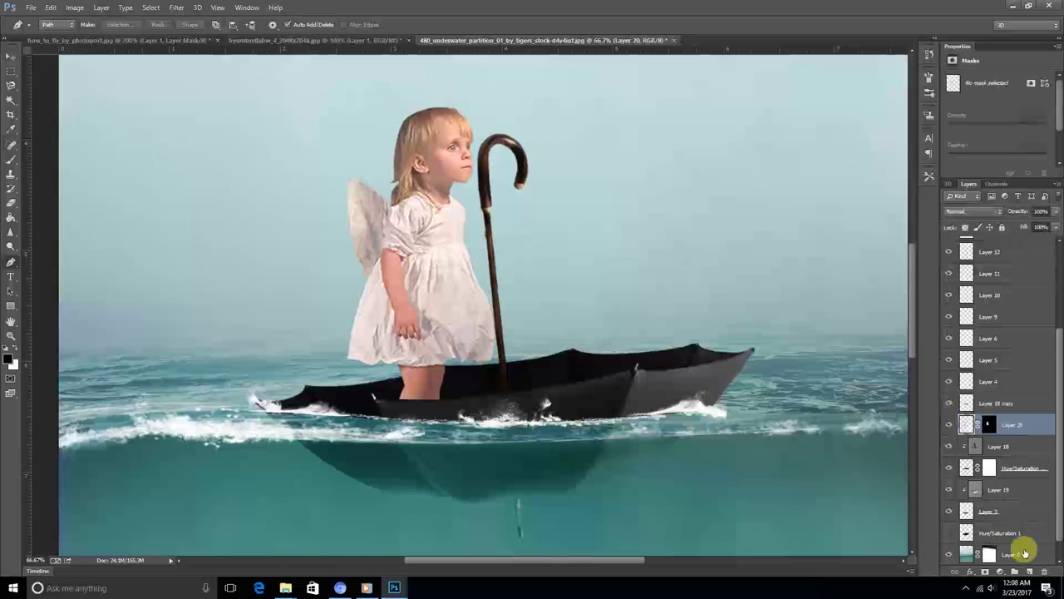
pyautogui.keyDown('ctrl'); pyautogui.click(1029, 572); pyautogui.keyUp('ctrl')
# Step: Brush black shading over the girl's legs on Layer 21 and set its opacity to 36%
pyautogui.press('b')
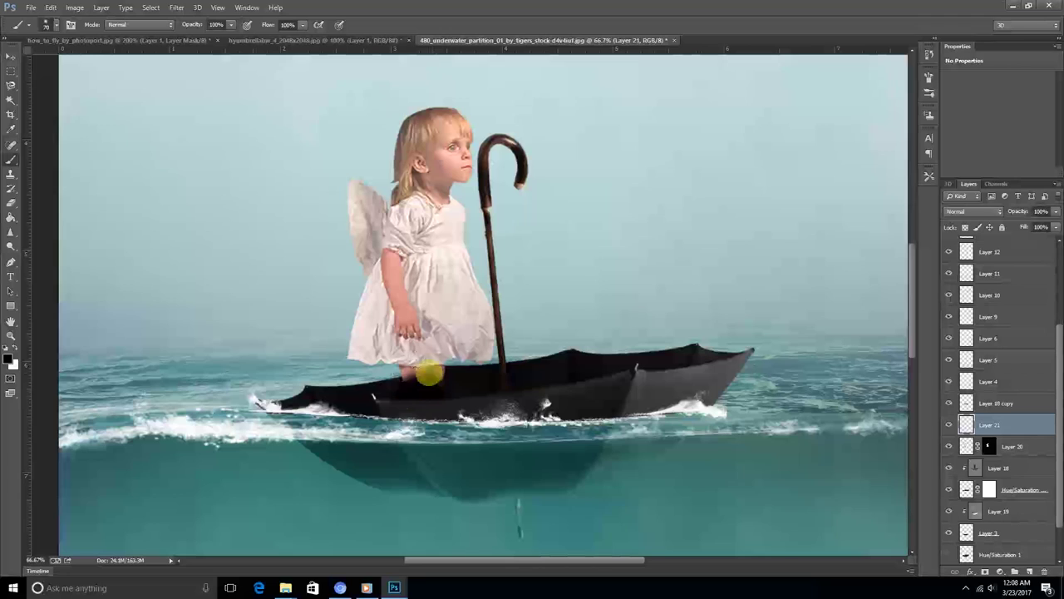
pyautogui.click(1040, 211)
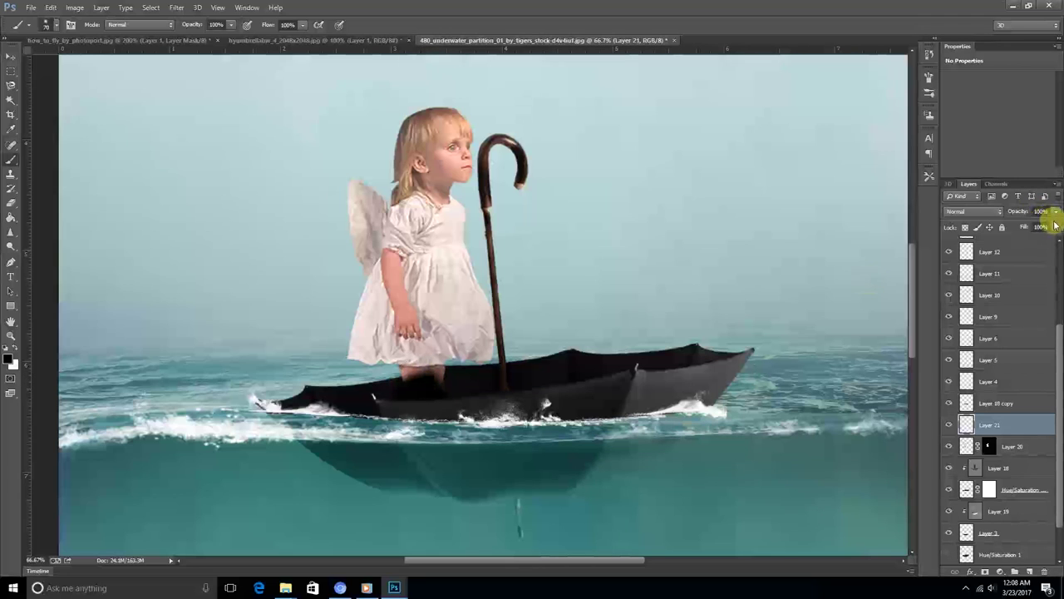
pyautogui.moveTo(1054, 223); pyautogui.dragTo(1024, 228)
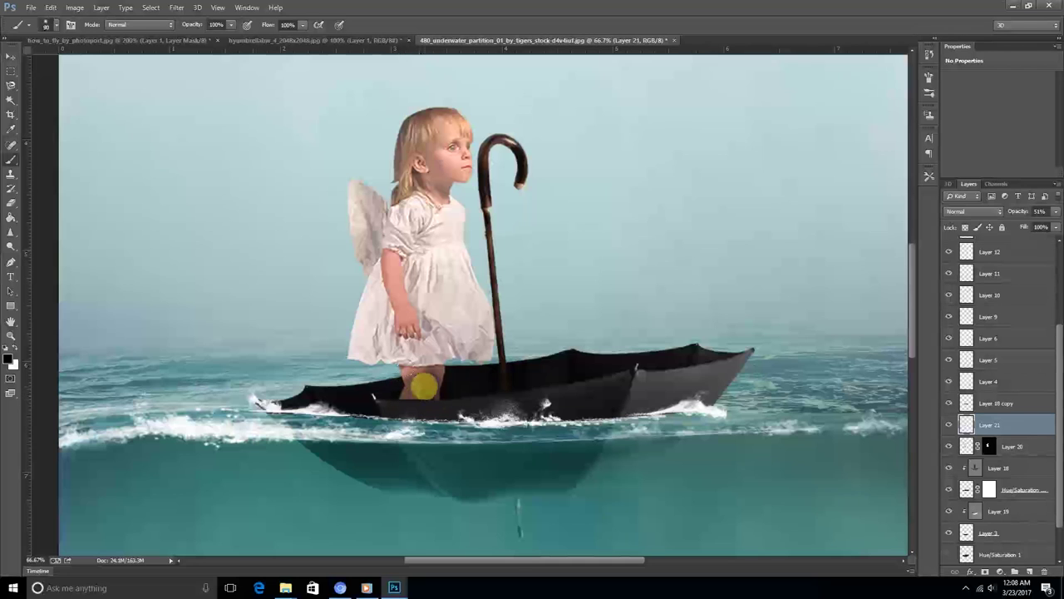
pyautogui.moveTo(424, 385)
pyautogui.mouseDown()
pyautogui.moveTo(418, 375)
pyautogui.moveTo(424, 390)
pyautogui.mouseUp()
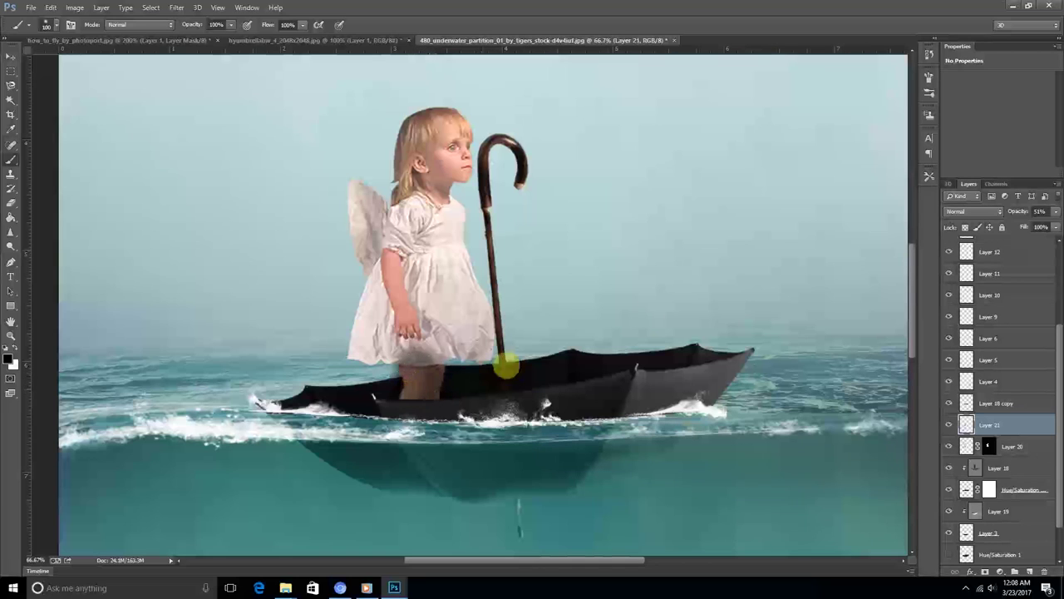
pyautogui.click(1055, 212)
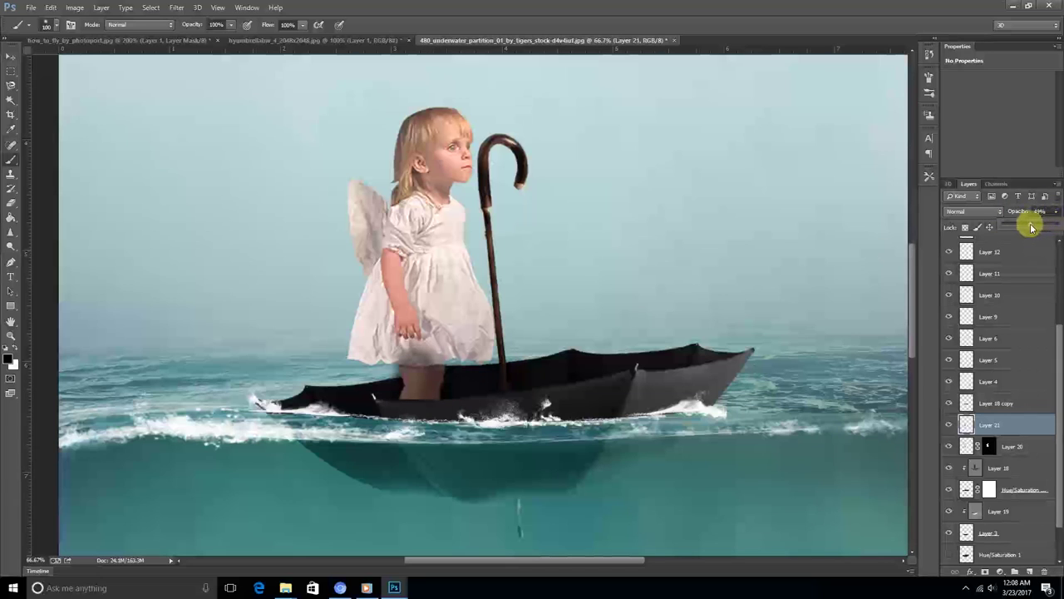
pyautogui.moveTo(1027, 228); pyautogui.dragTo(1025, 228)
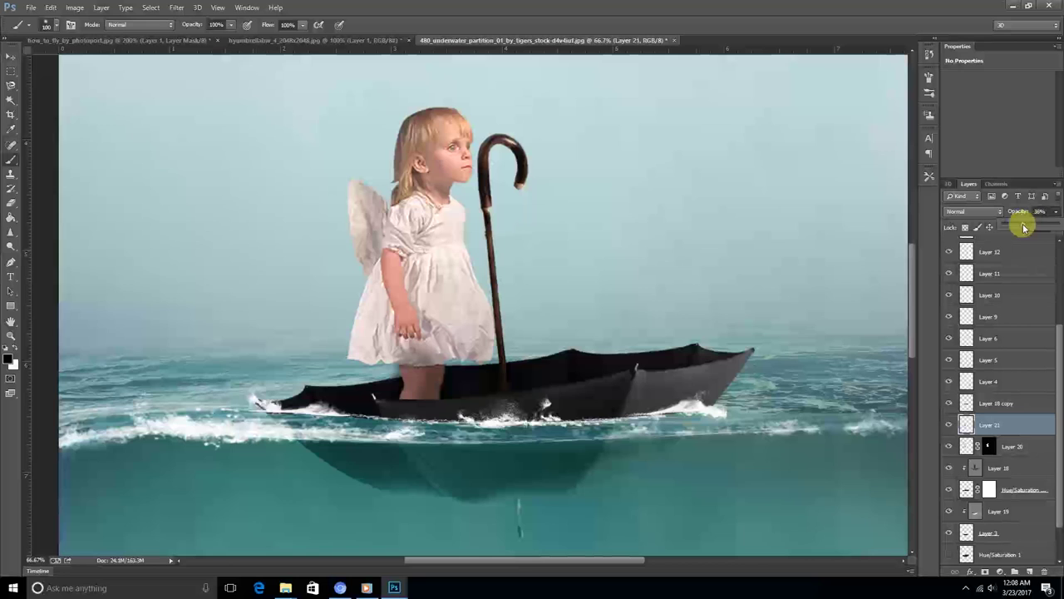
pyautogui.scroll(-2, 558, 332)
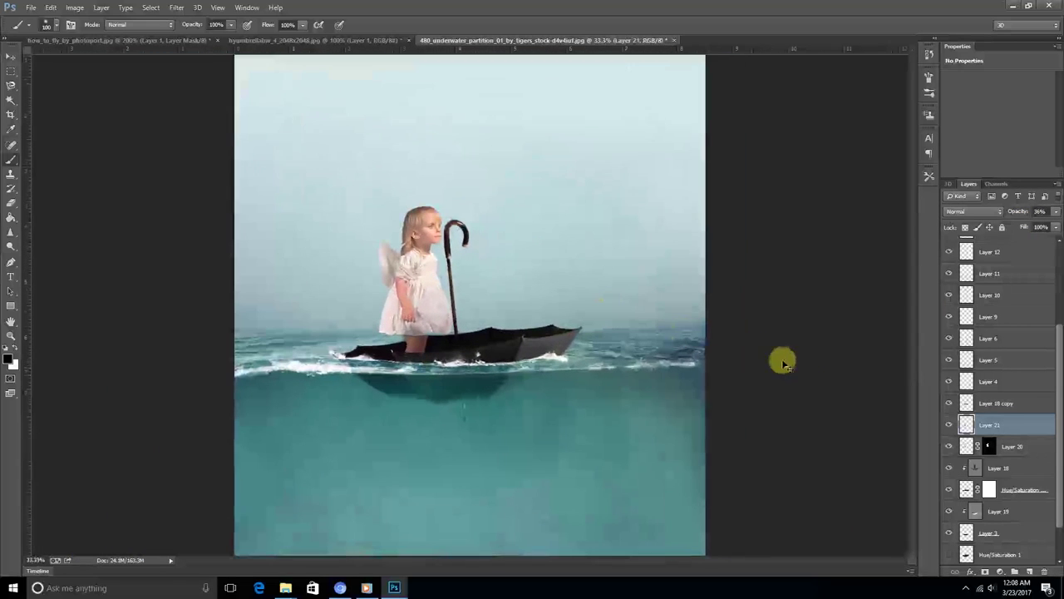
# Step: Add a new layer above the girl's Layer 20 and fill it with 50% gray
pyautogui.click(948, 425)
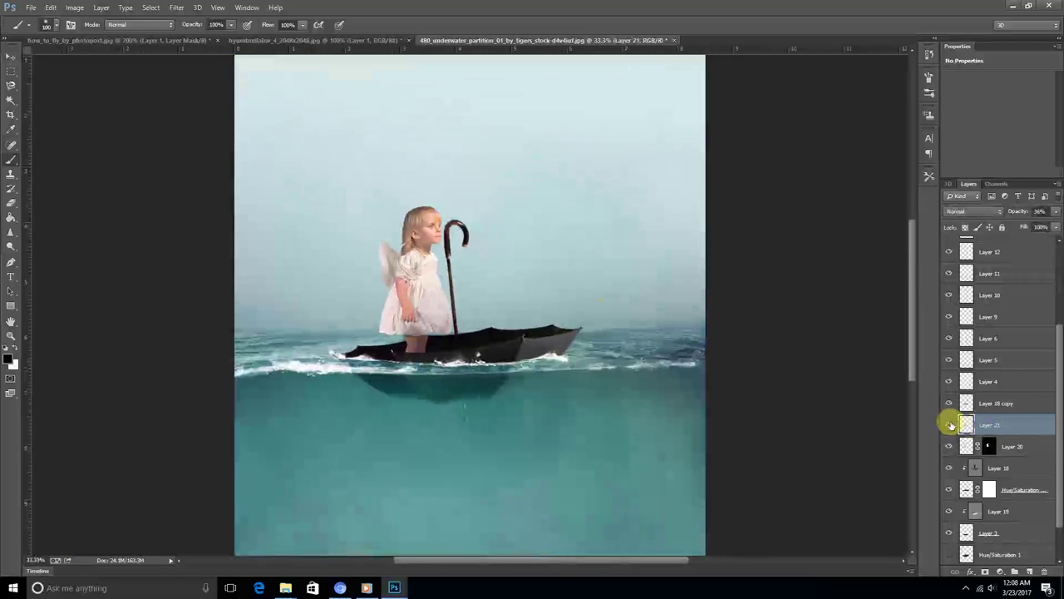
pyautogui.click(964, 446)
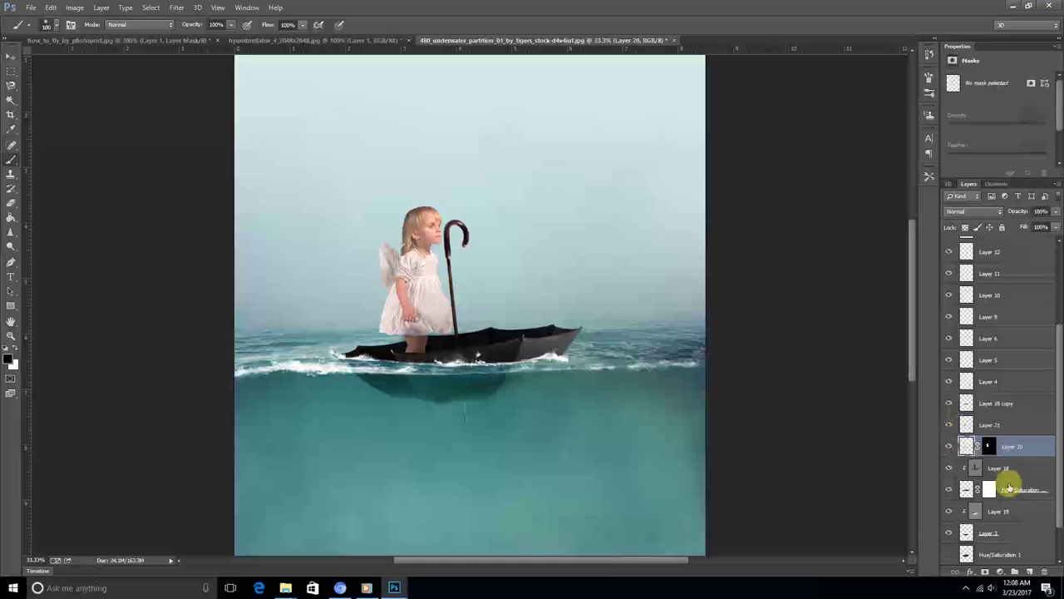
pyautogui.click(1014, 574)
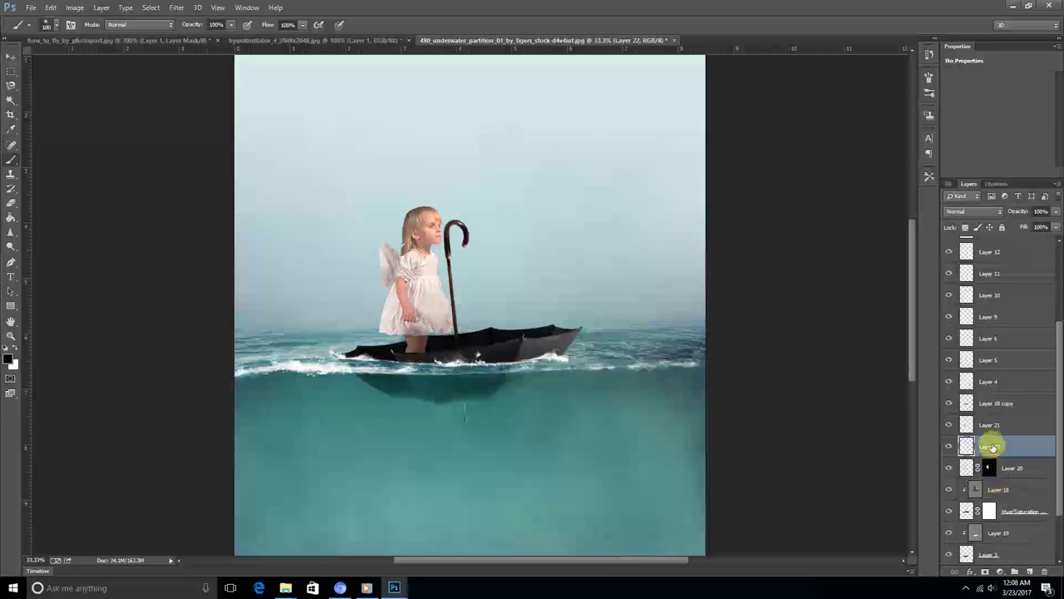
pyautogui.click(51, 10)
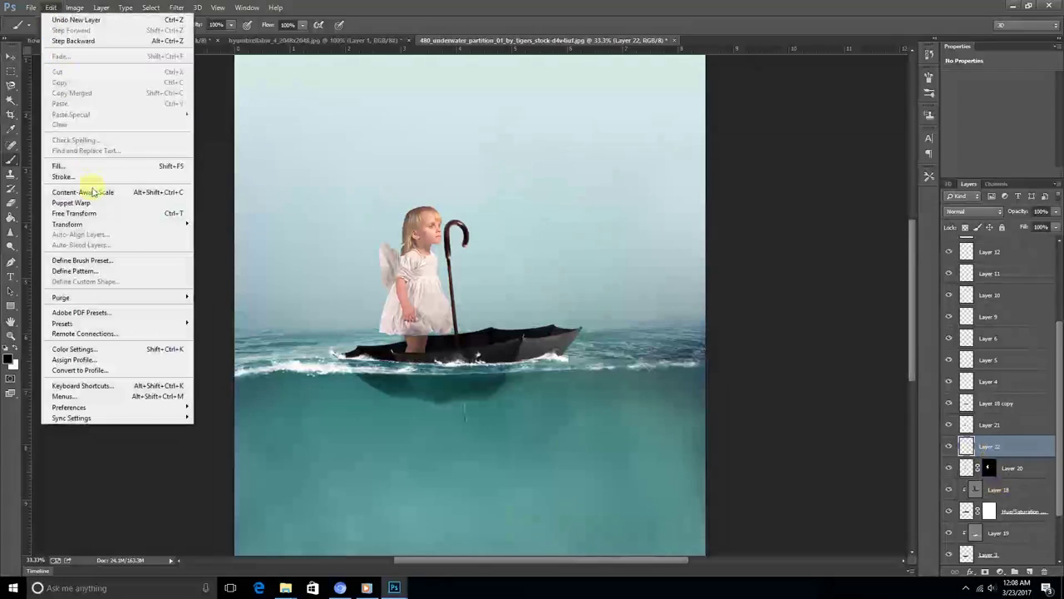
pyautogui.click(90, 170)
pyautogui.click(578, 173)
pyautogui.press('b')
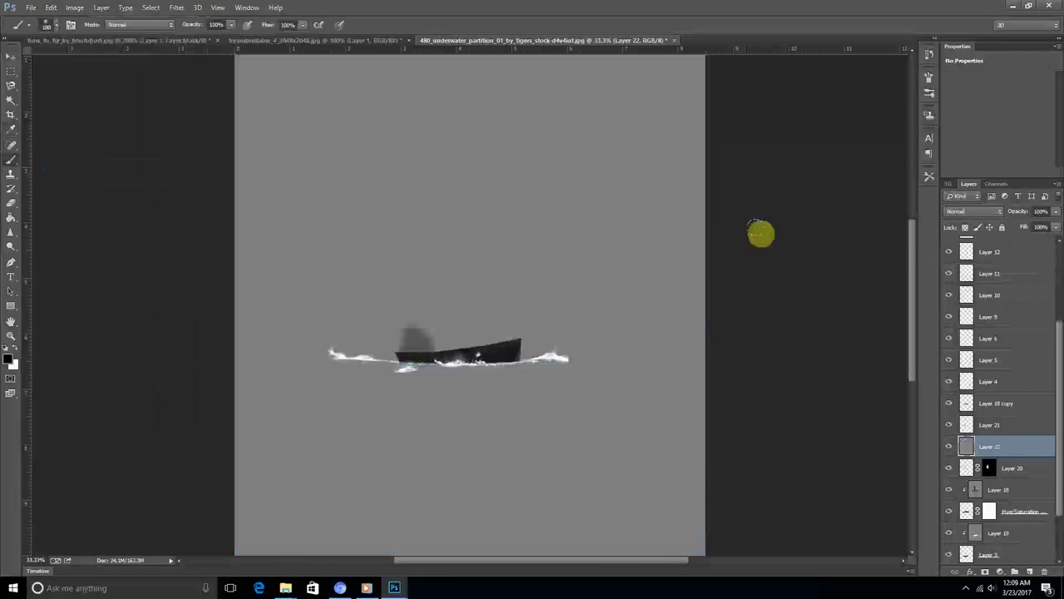
# Step: Clip the gray layer to the girl in Soft Light and dodge her arm, dress and legs
pyautogui.rightClick(1010, 450)
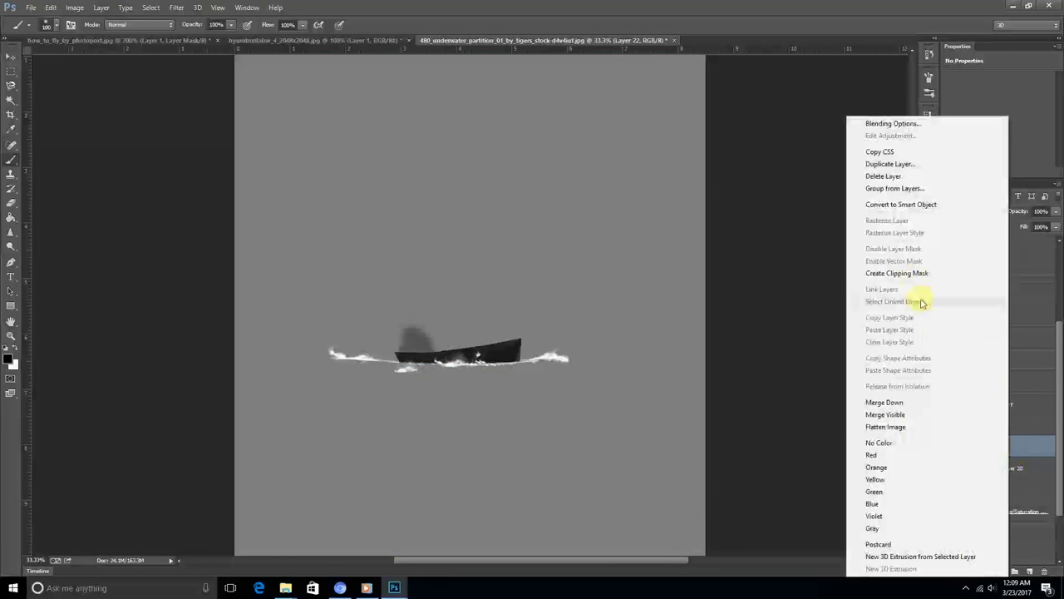
pyautogui.click(915, 274)
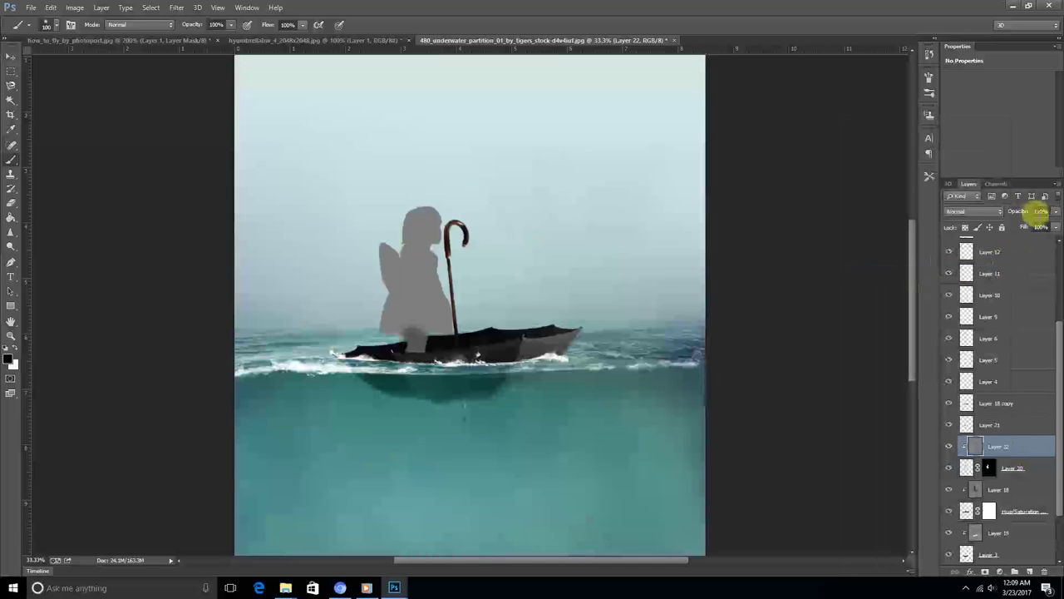
pyautogui.click(975, 211)
pyautogui.click(962, 370)
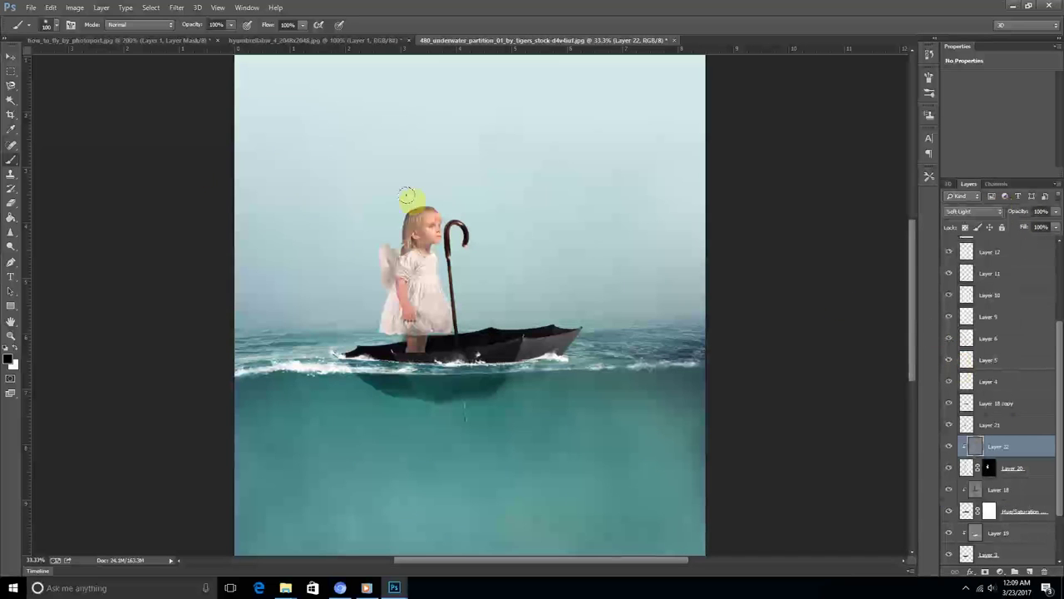
pyautogui.rightClick(11, 247)
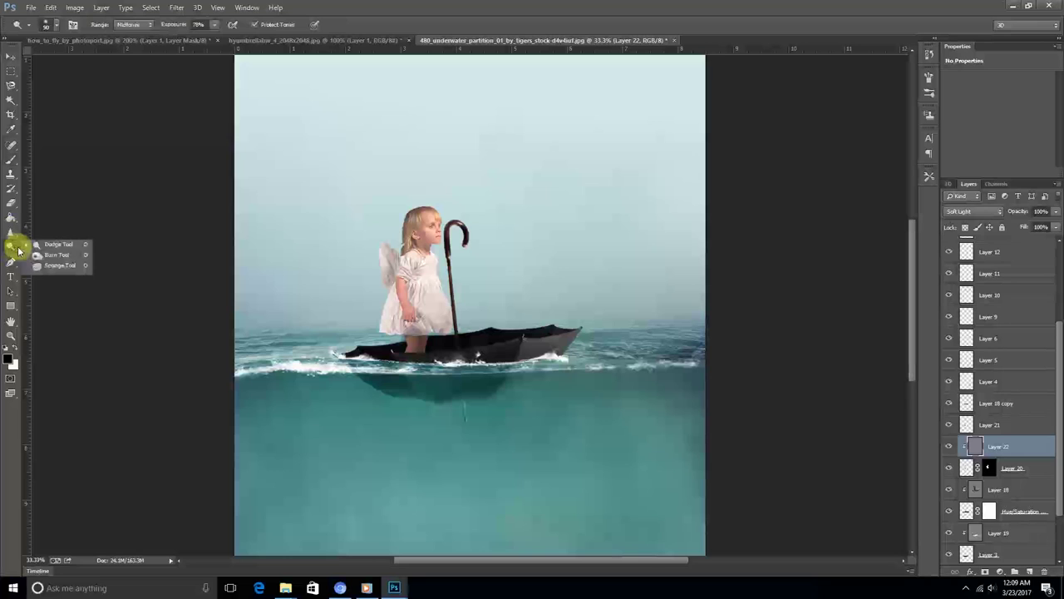
pyautogui.click(50, 242)
pyautogui.moveTo(403, 262)
pyautogui.mouseDown()
pyautogui.moveTo(392, 352)
pyautogui.moveTo(416, 219)
pyautogui.moveTo(362, 313)
pyautogui.moveTo(361, 218)
pyautogui.moveTo(421, 316)
pyautogui.moveTo(399, 202)
pyautogui.moveTo(404, 372)
pyautogui.mouseUp()
# Step: Add a Hue/Saturation adjustment to the girl's Layer 20 with saturation lowered to -28
pyautogui.click(968, 467)
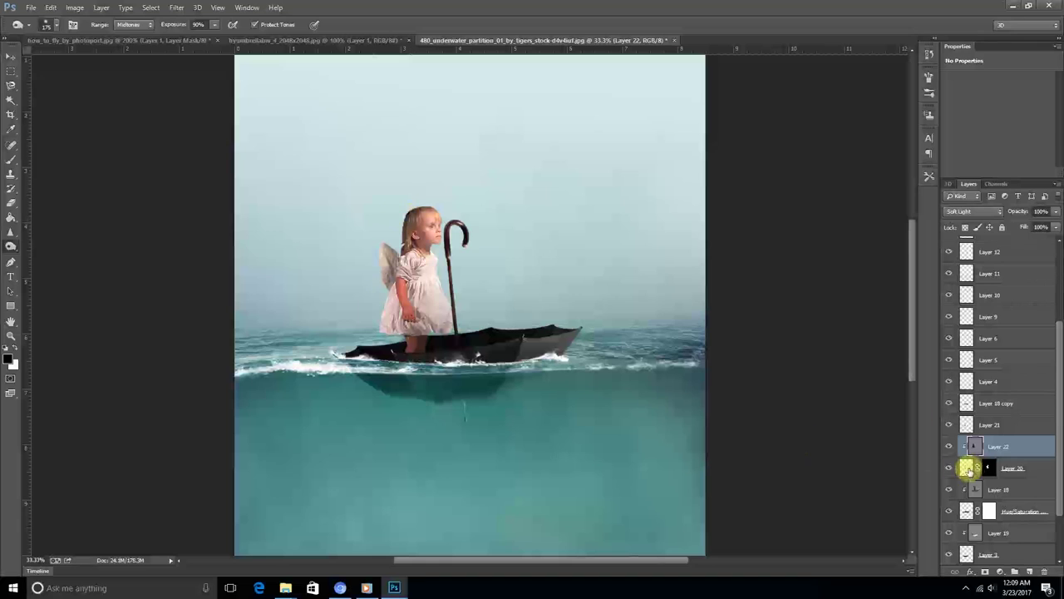
pyautogui.click(1000, 573)
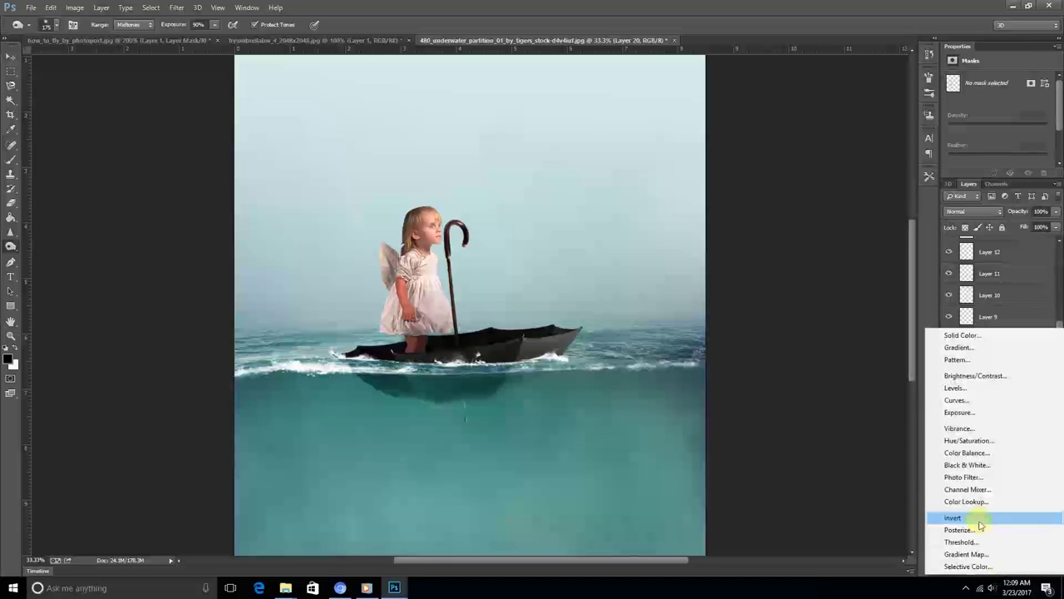
pyautogui.click(967, 441)
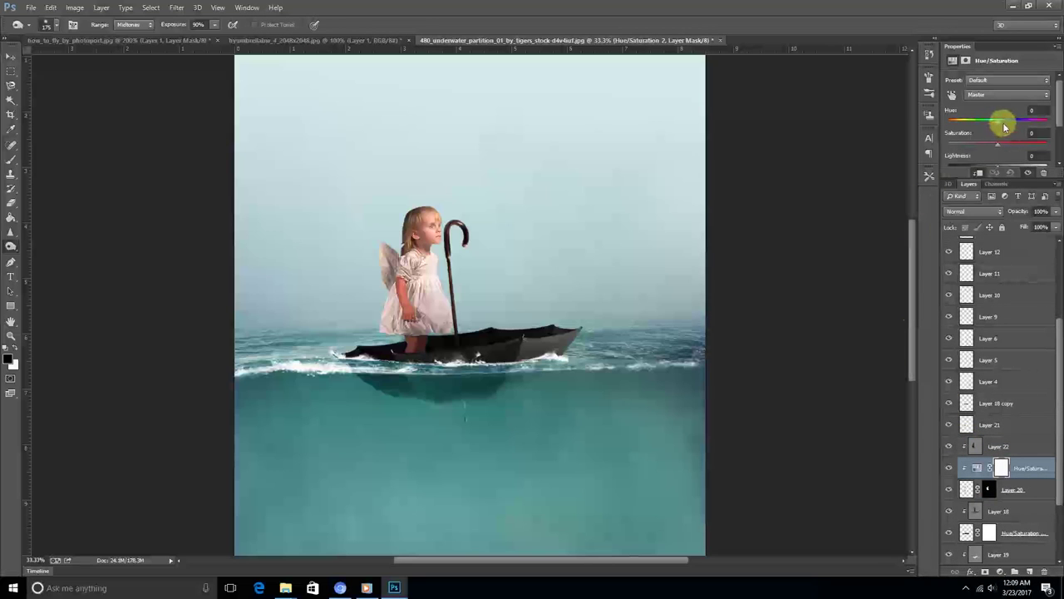
pyautogui.moveTo(1001, 138); pyautogui.dragTo(984, 155)
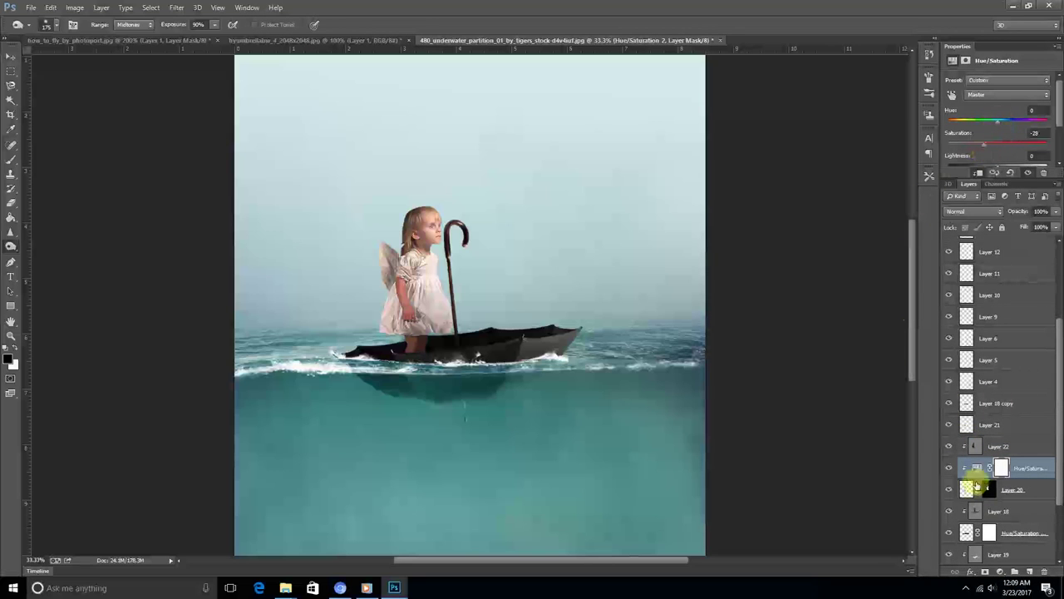
# Step: Add a Levels adjustment and drag its input slider to change the girl's brightness
pyautogui.click(1000, 572)
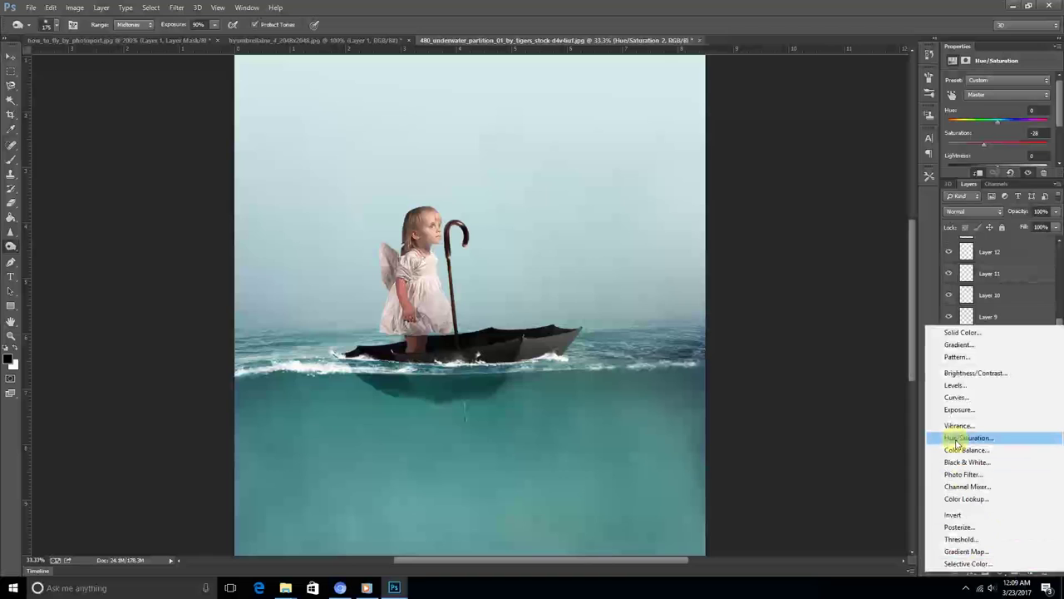
pyautogui.click(955, 386)
pyautogui.moveTo(1006, 160)
pyautogui.mouseDown()
pyautogui.moveTo(1044, 162)
pyautogui.moveTo(974, 158)
pyautogui.mouseUp()
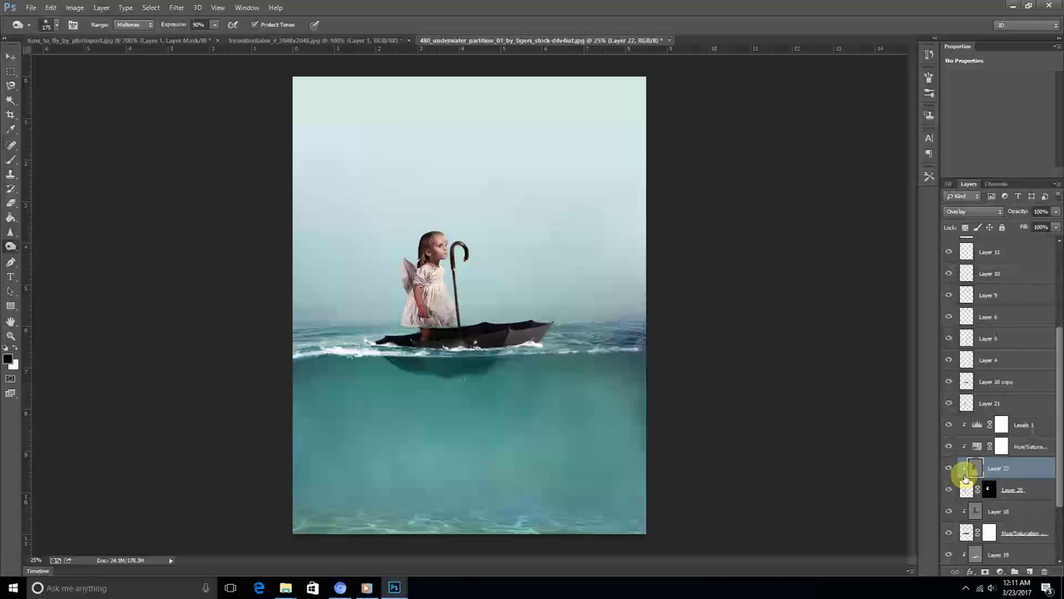
pyautogui.hotkey('ctrl', '+')
pyautogui.hotkey('ctrl', '-')
pyautogui.hotkey('ctrl', '+')
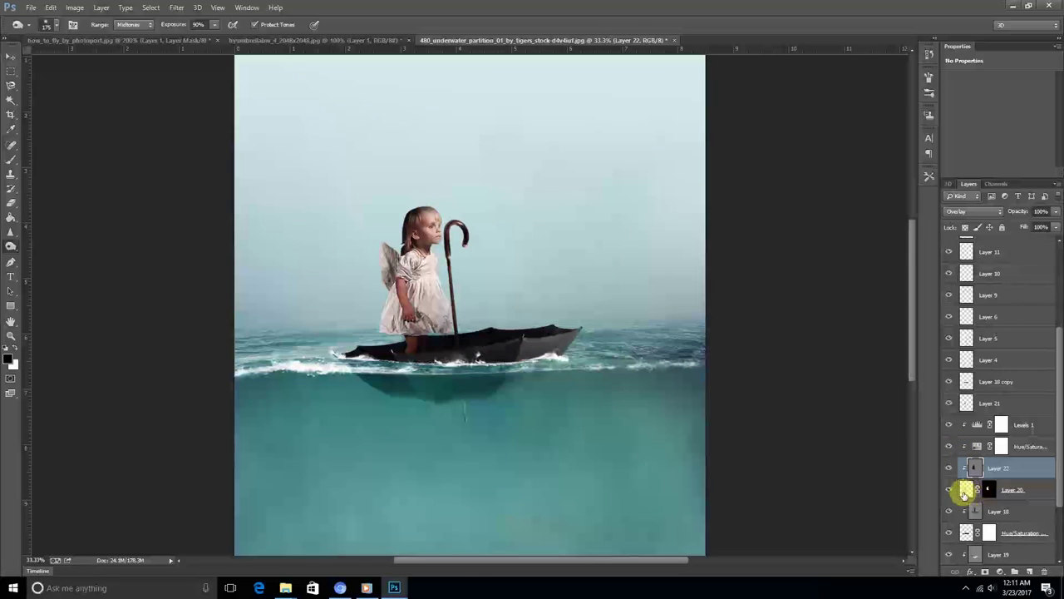
pyautogui.click(965, 491)
pyautogui.click(949, 511)
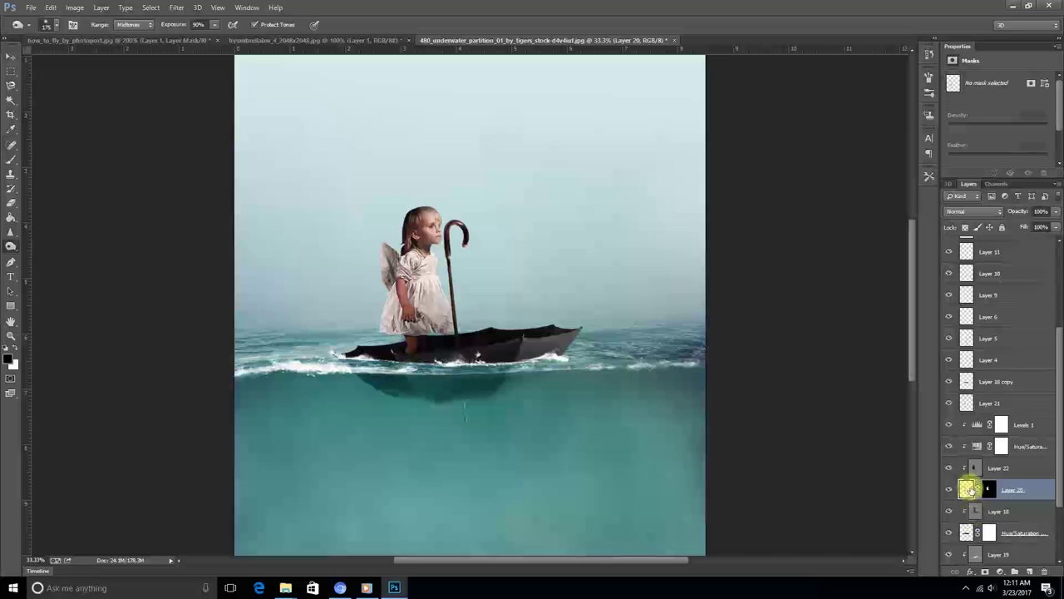
pyautogui.hotkey('alt', ']')
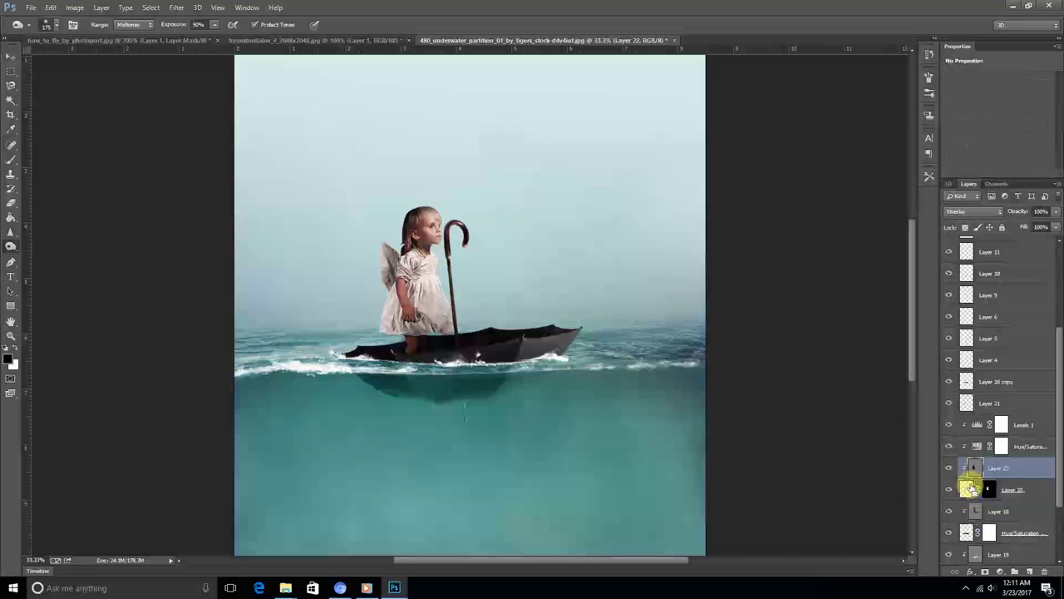
pyautogui.click(970, 497)
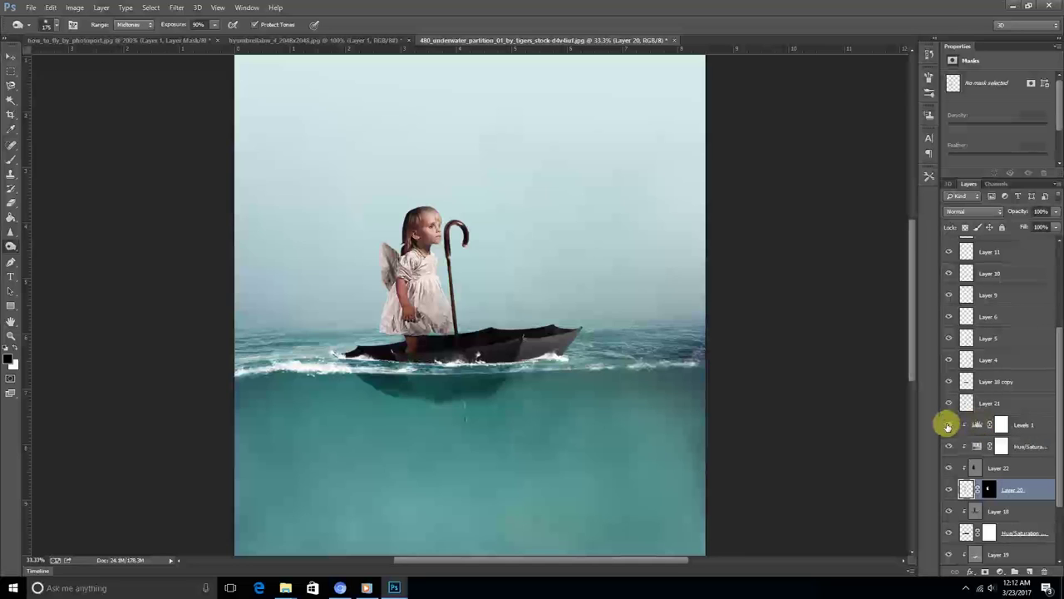
pyautogui.hotkey('ctrl', '-')
pyautogui.hotkey('ctrl', '-')
pyautogui.hotkey('ctrl', '-')
pyautogui.hotkey('ctrl', '+')
pyautogui.hotkey('ctrl', '+')
pyautogui.hotkey('ctrl', '+')
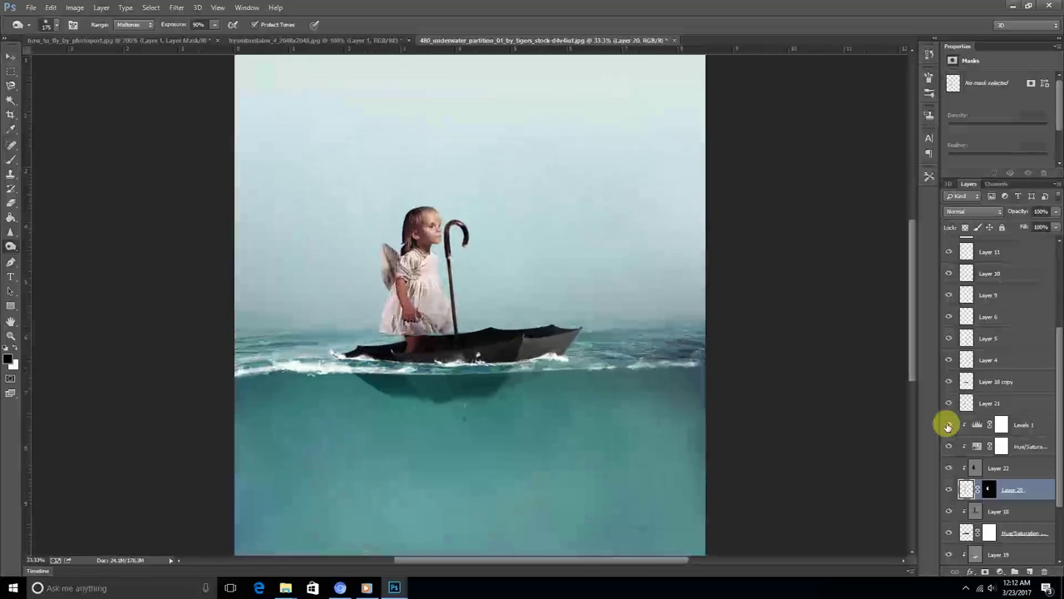
pyautogui.hotkey('ctrl', '-')
pyautogui.hotkey('ctrl', '+')
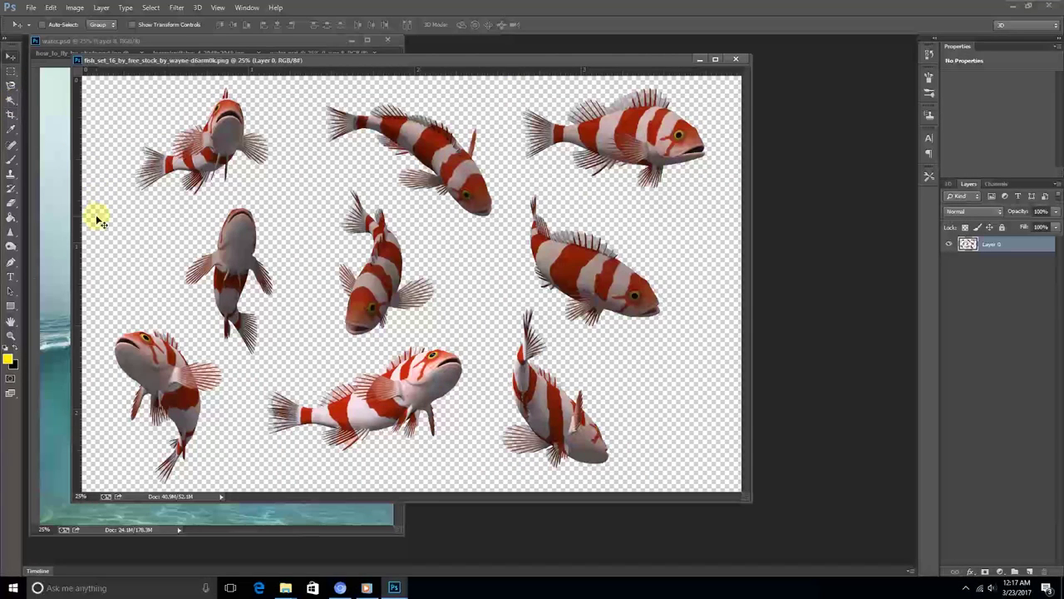
# Step: Trace the lower-left striped fish, turn the path into a selection and copy it to Layer 1
pyautogui.press('p')
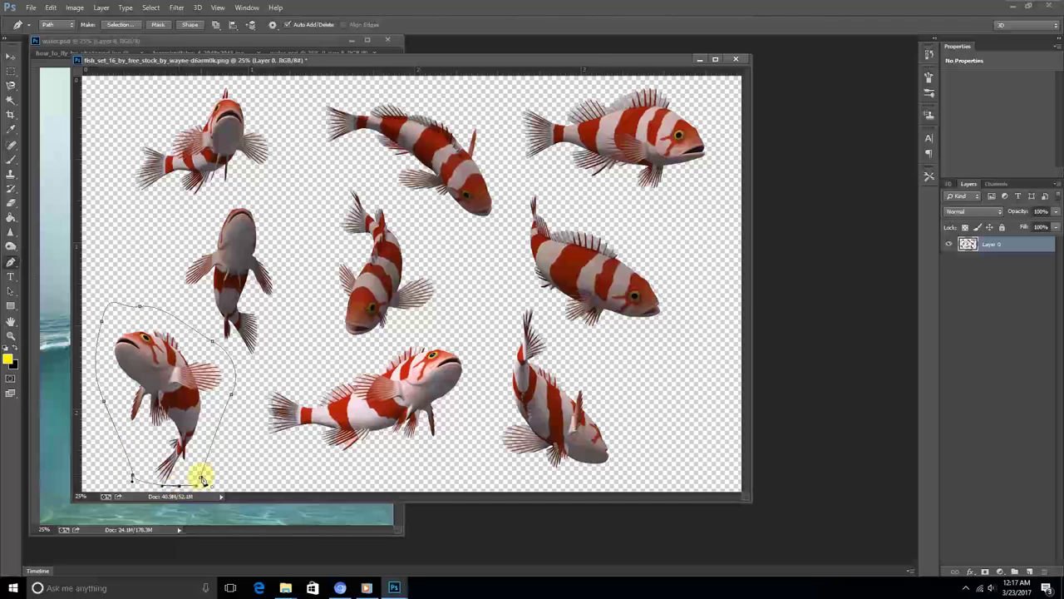
pyautogui.rightClick(200, 480)
pyautogui.click(250, 262)
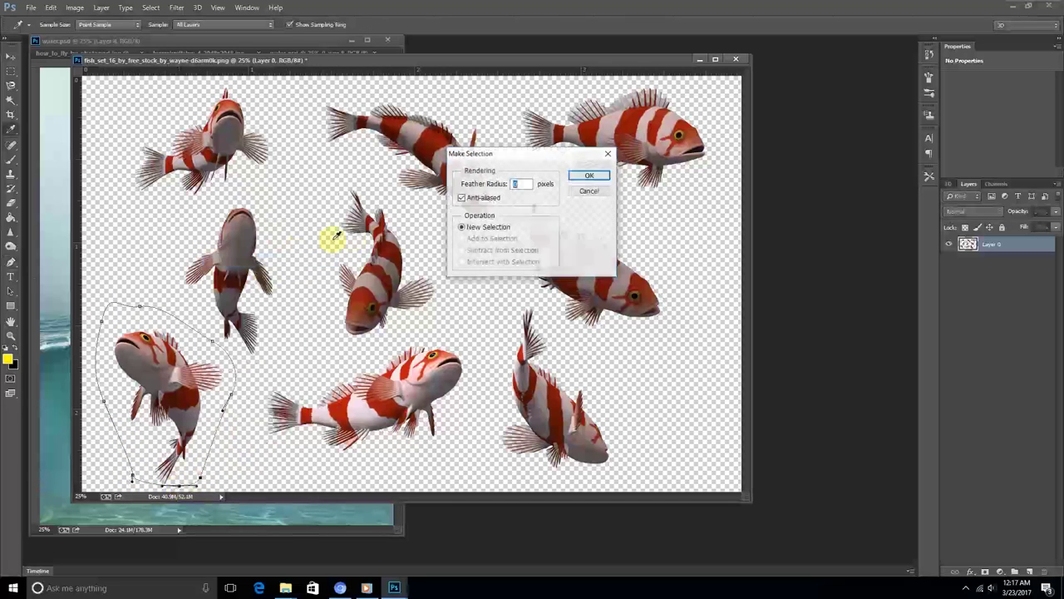
pyautogui.click(580, 178)
pyautogui.hotkey('ctrl', 'j')
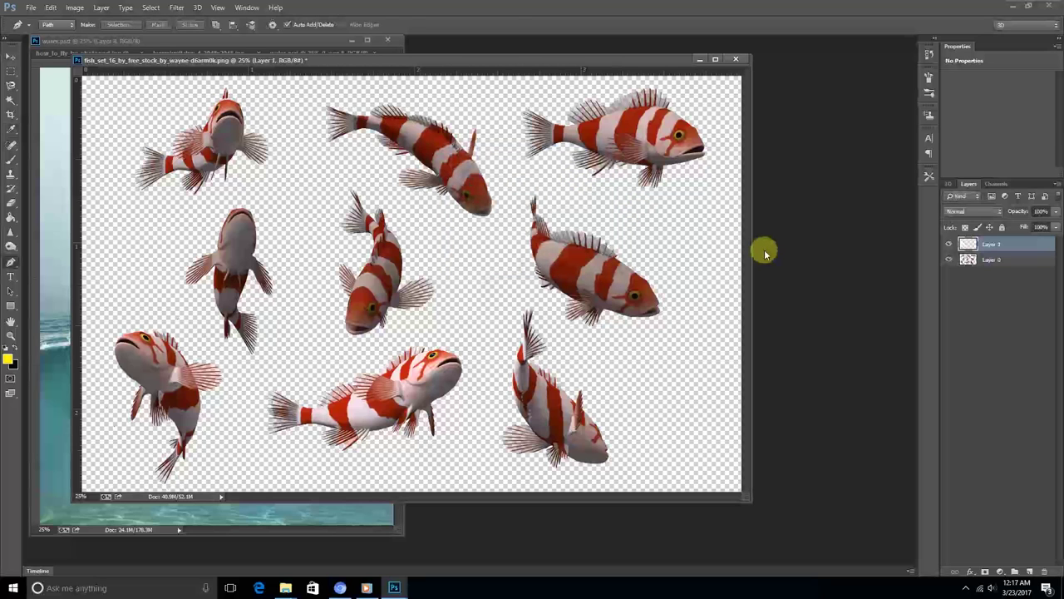
# Step: Drag the copied fish into water.psd, place it underwater and blend it in Soft Light
pyautogui.press('v')
pyautogui.moveTo(359, 60); pyautogui.dragTo(502, 95)
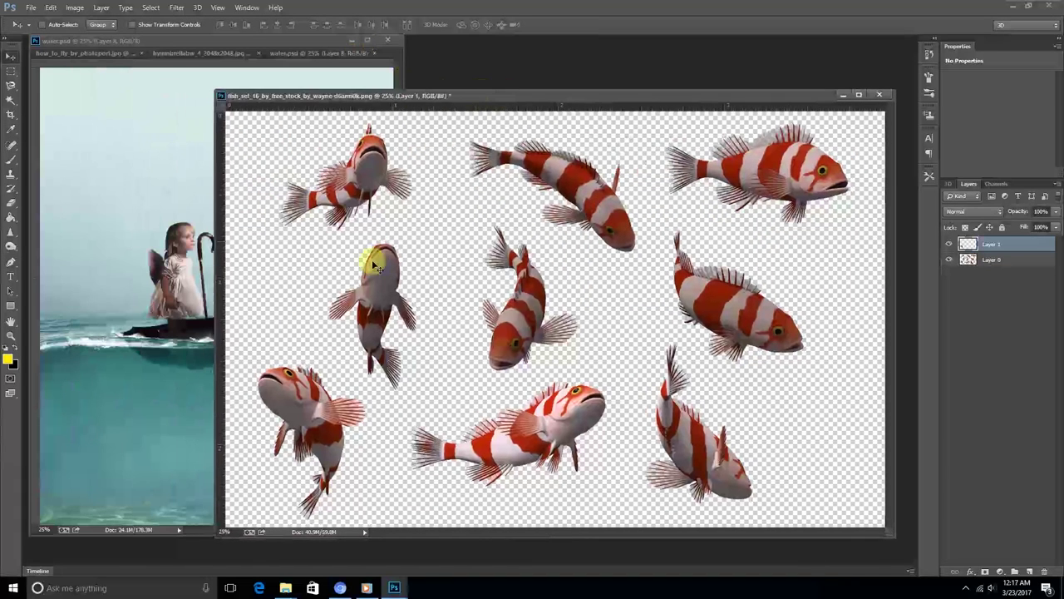
pyautogui.moveTo(283, 398); pyautogui.dragTo(183, 237)
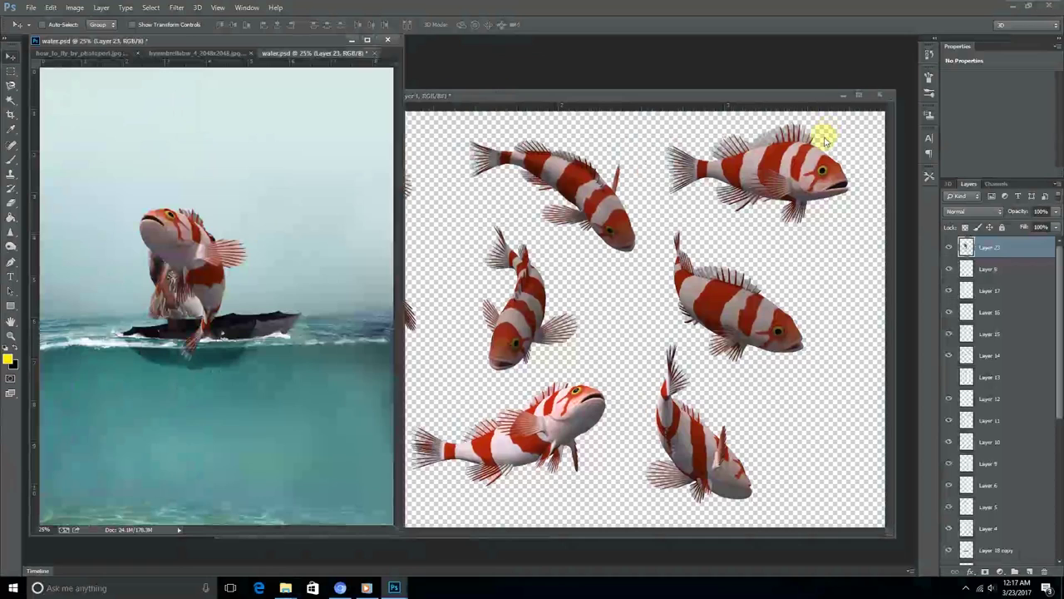
pyautogui.click(844, 95)
pyautogui.moveTo(199, 236); pyautogui.dragTo(198, 254)
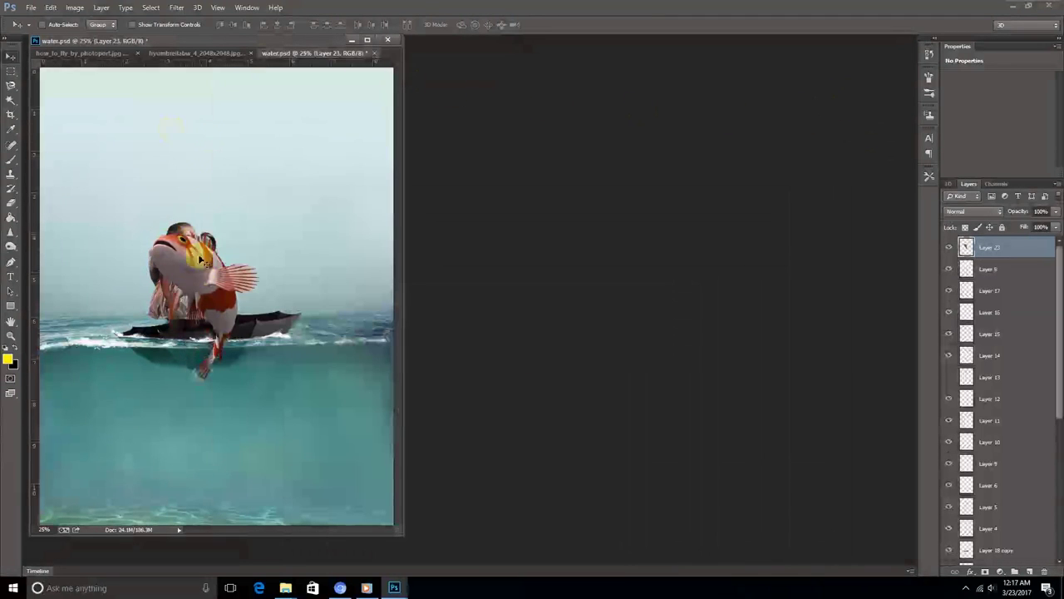
pyautogui.moveTo(145, 46); pyautogui.dragTo(135, 40)
pyautogui.moveTo(496, 255); pyautogui.dragTo(478, 379)
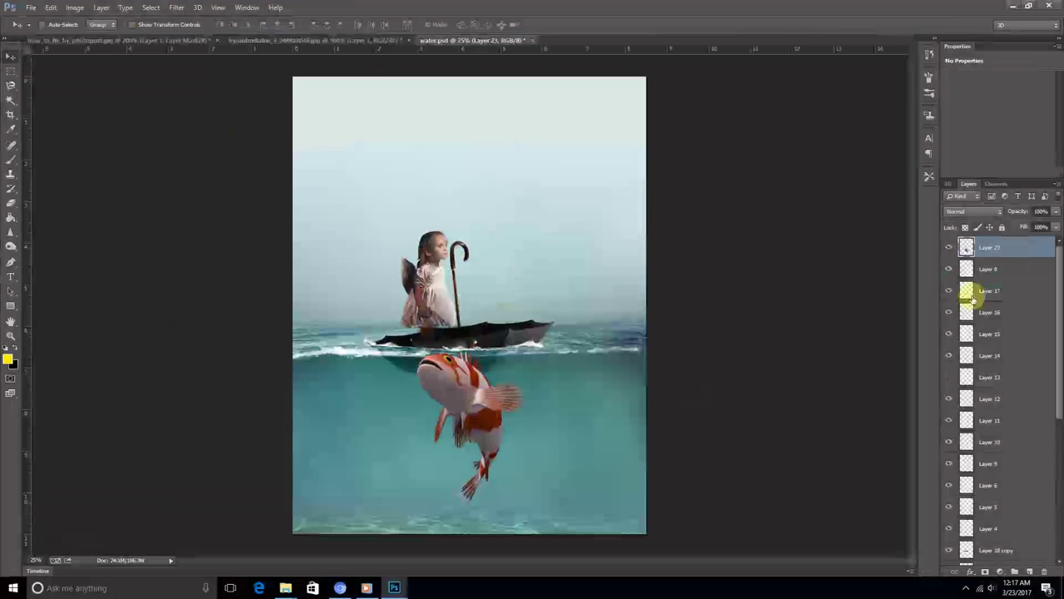
pyautogui.click(993, 211)
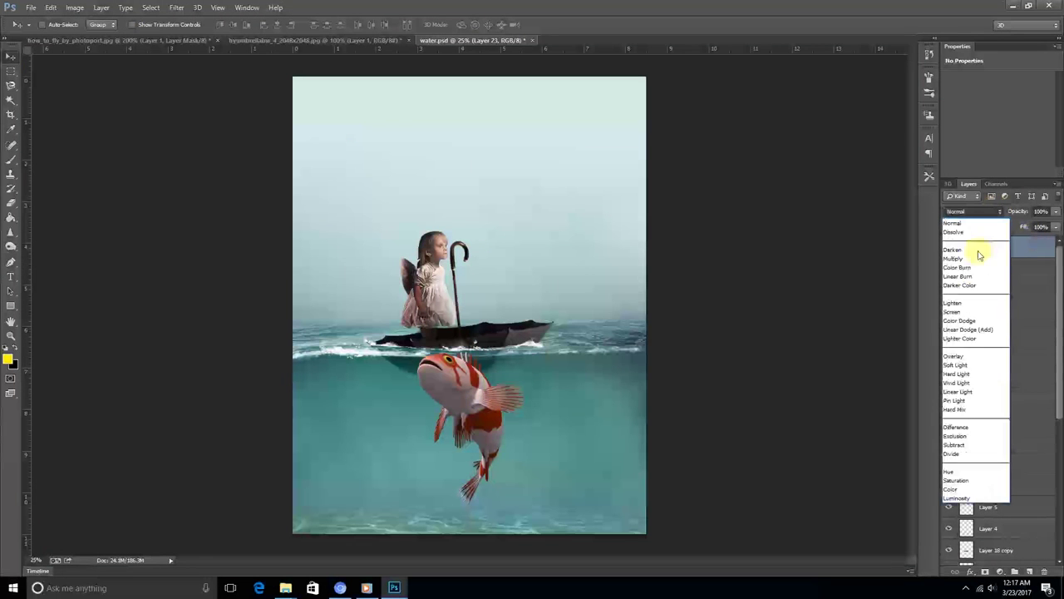
pyautogui.click(956, 365)
pyautogui.moveTo(474, 419); pyautogui.dragTo(487, 432)
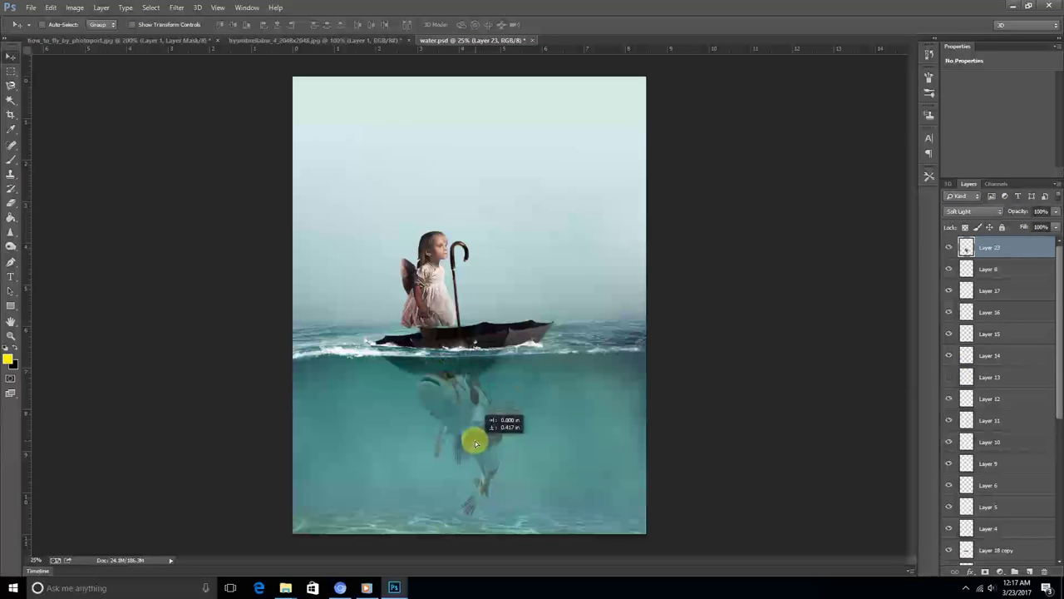
# Step: Shrink the fish, rotate it about -9.8°, flip it horizontally, shift it left and apply
pyautogui.click(51, 7)
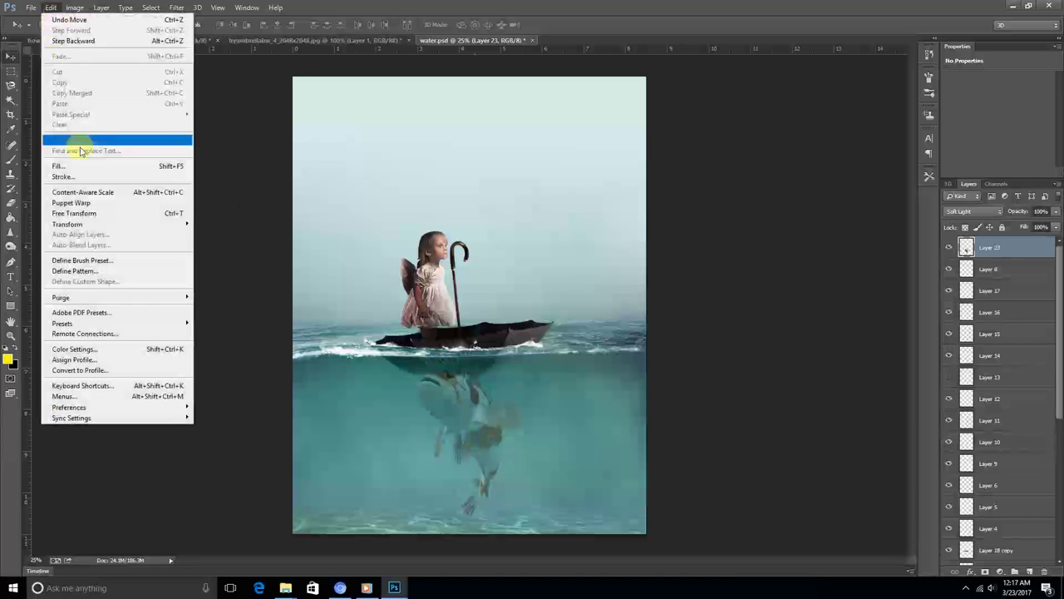
pyautogui.click(79, 212)
pyautogui.moveTo(529, 375); pyautogui.dragTo(499, 420)
pyautogui.moveTo(509, 466); pyautogui.dragTo(501, 409)
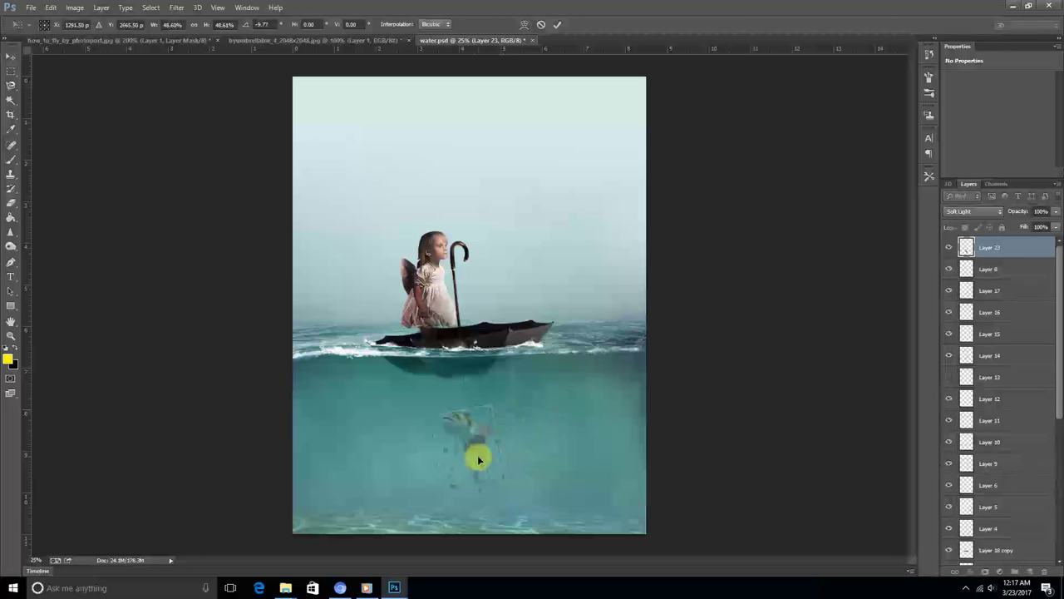
pyautogui.rightClick(478, 460)
pyautogui.click(499, 418)
pyautogui.moveTo(484, 447)
pyautogui.mouseDown()
pyautogui.moveTo(419, 427)
pyautogui.moveTo(404, 413)
pyautogui.moveTo(409, 388)
pyautogui.moveTo(398, 421)
pyautogui.mouseUp()
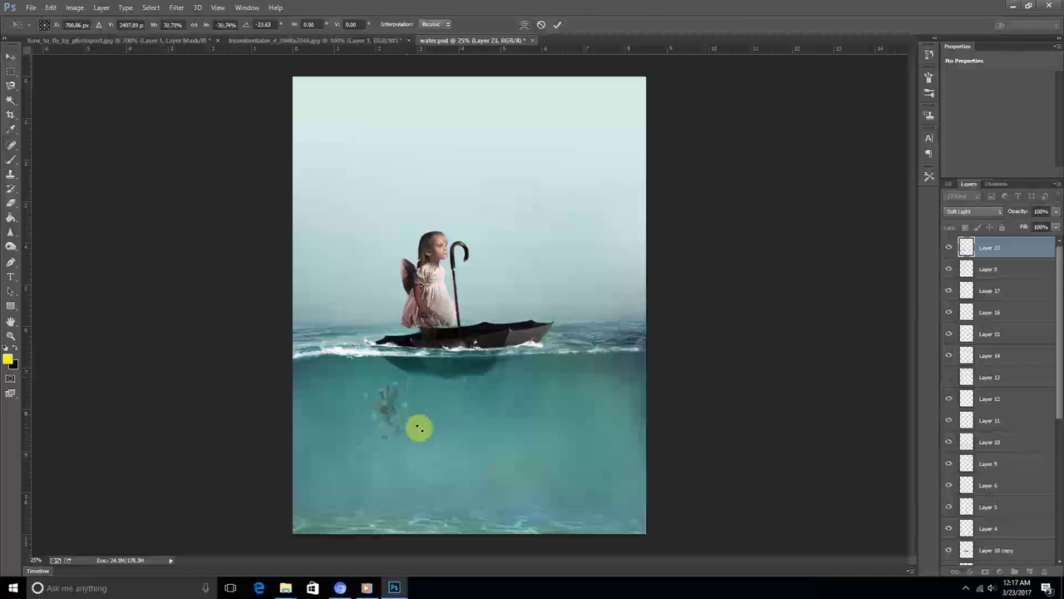
pyautogui.press('Return')
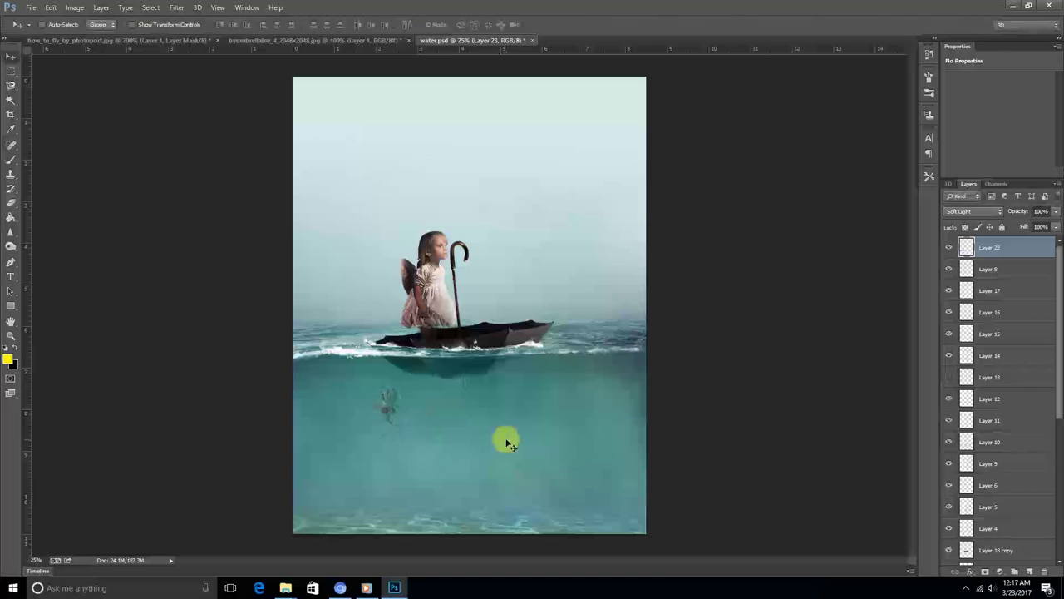
pyautogui.hotkey('ctrl', '+')
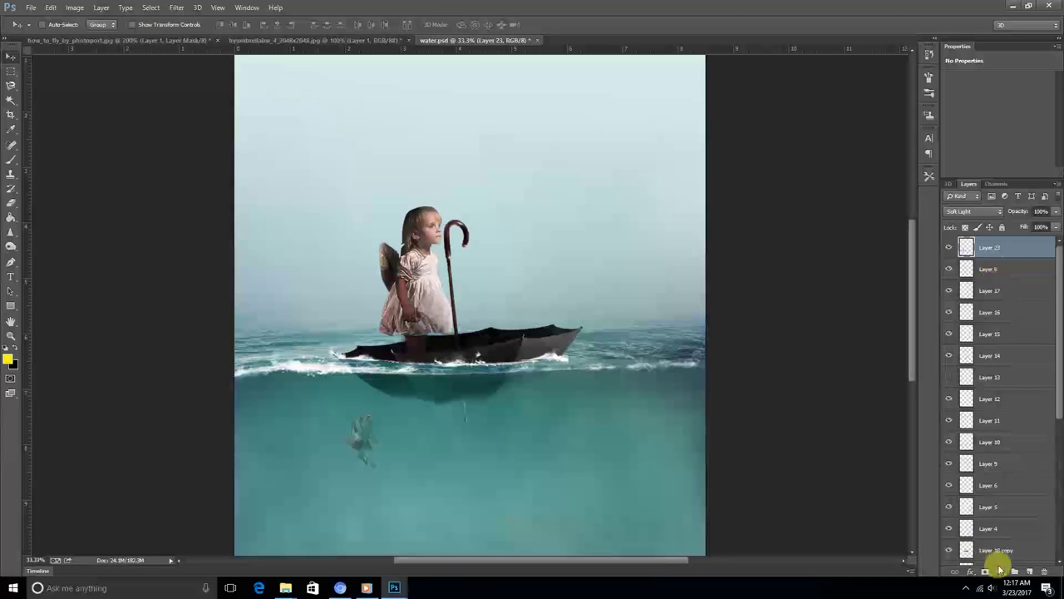
# Step: Add a Curves adjustment with the curve pulled down to darken the fish
pyautogui.click(1000, 570)
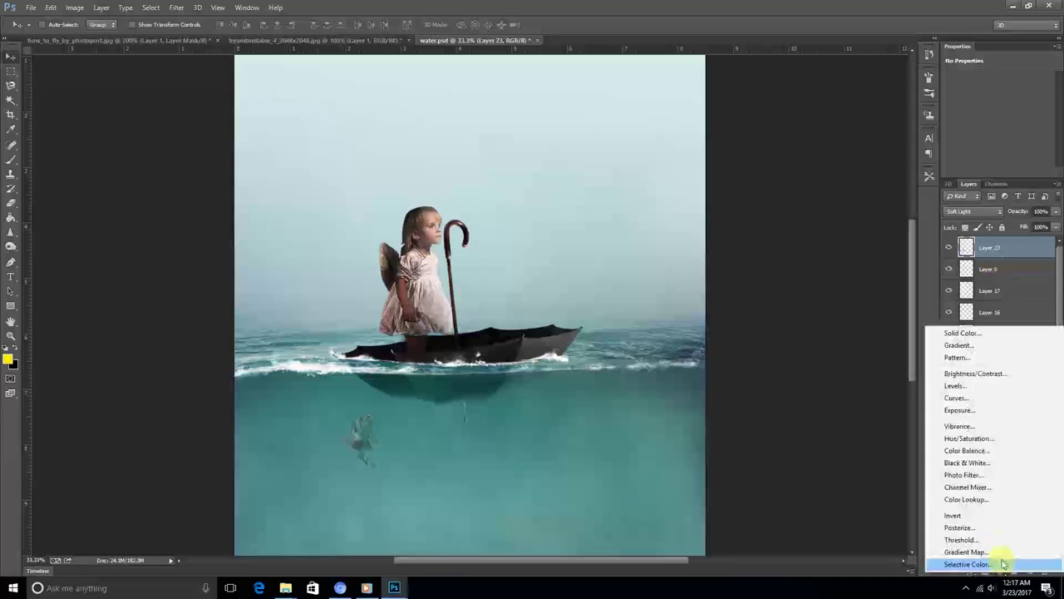
pyautogui.click(963, 398)
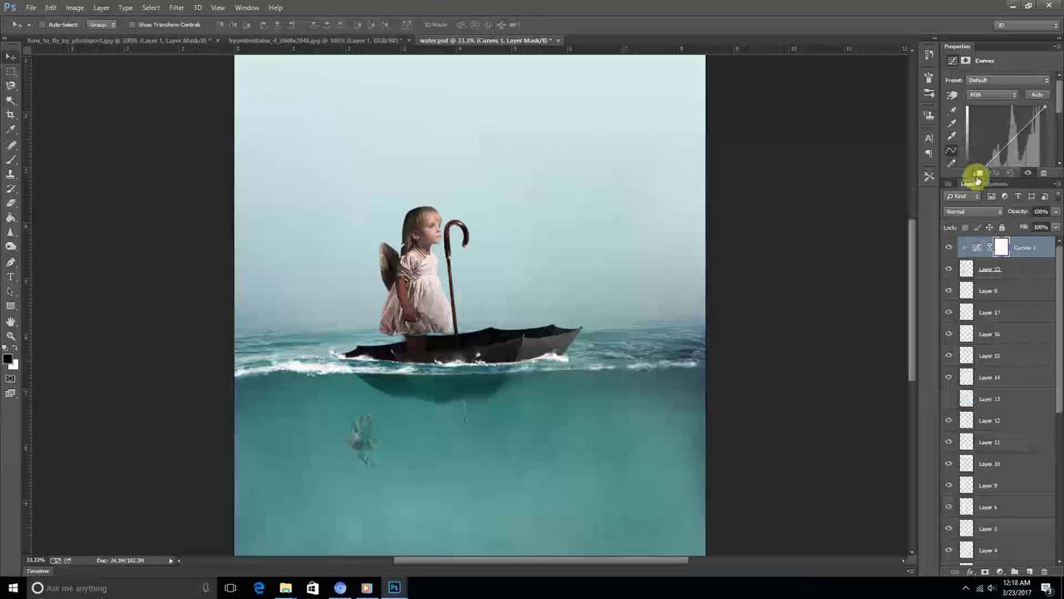
pyautogui.moveTo(1028, 124); pyautogui.dragTo(1030, 129)
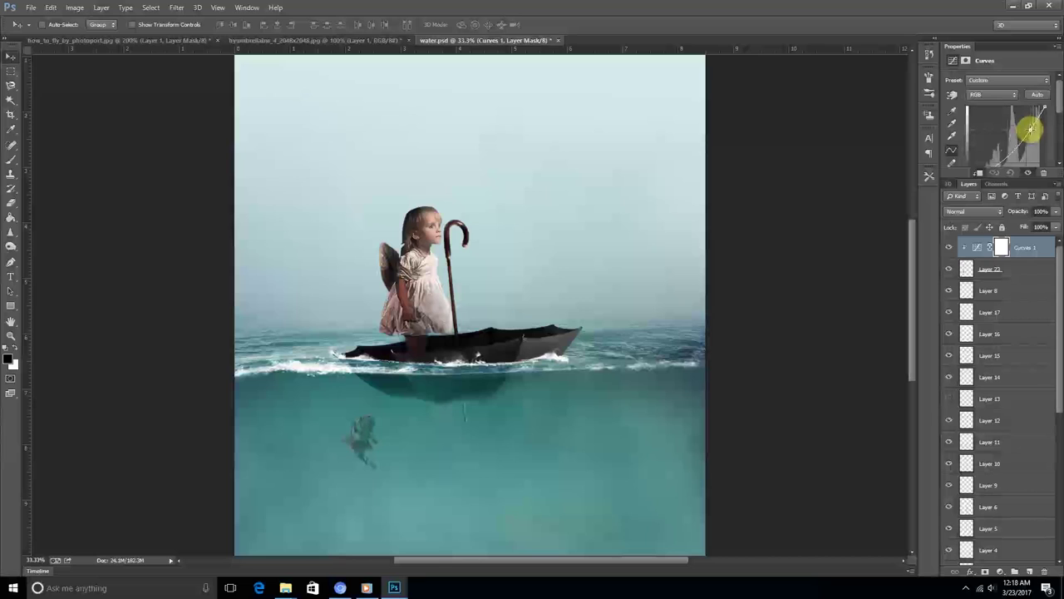
# Step: On Layer 23, dodge the fish from head to tail with an 80-size brush
pyautogui.click(969, 269)
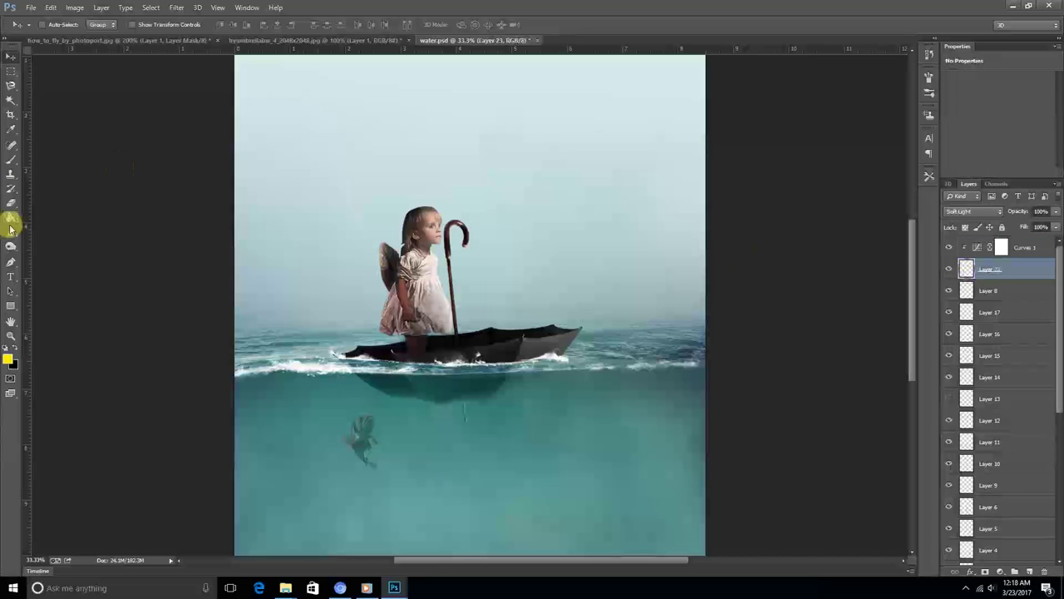
pyautogui.moveTo(12, 248); pyautogui.dragTo(58, 257)
pyautogui.click(60, 256)
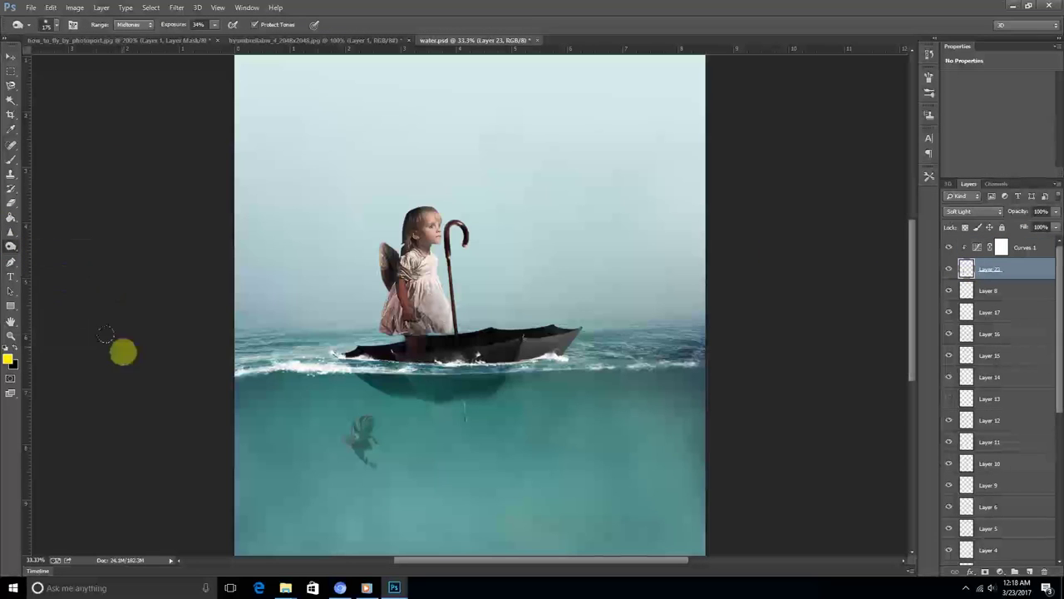
pyautogui.scroll(1, 330, 389)
pyautogui.scroll(1, 327, 410)
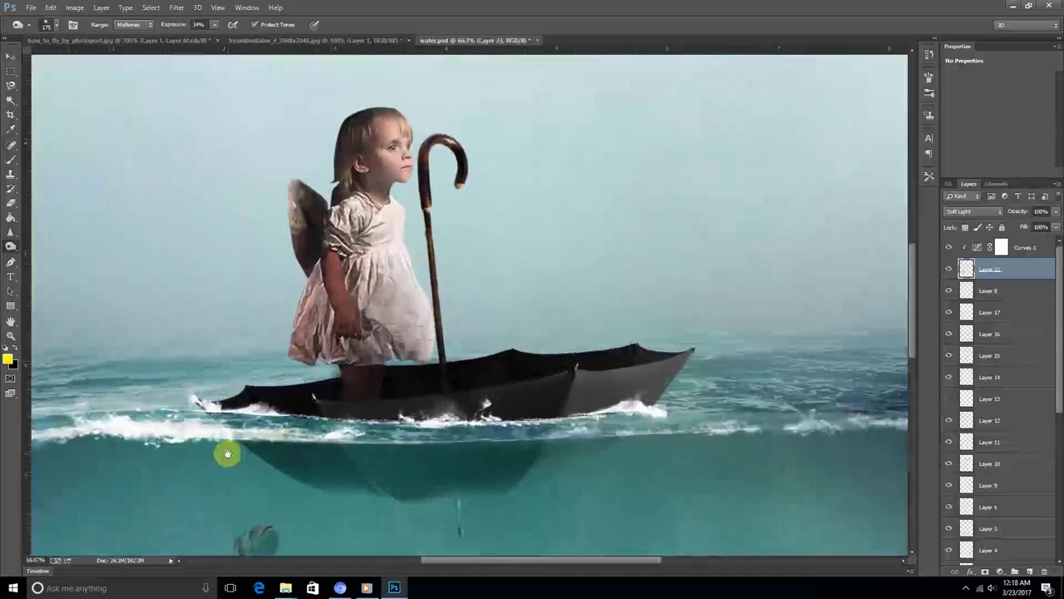
pyautogui.moveTo(226, 451); pyautogui.dragTo(321, 309)
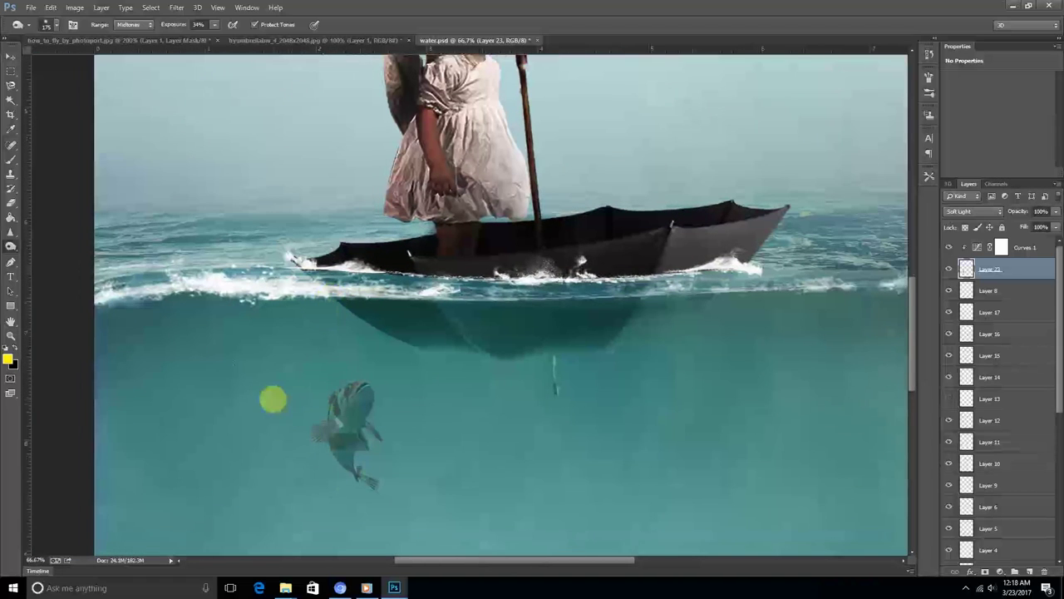
pyautogui.press('[')
pyautogui.press('[')
pyautogui.press('[')
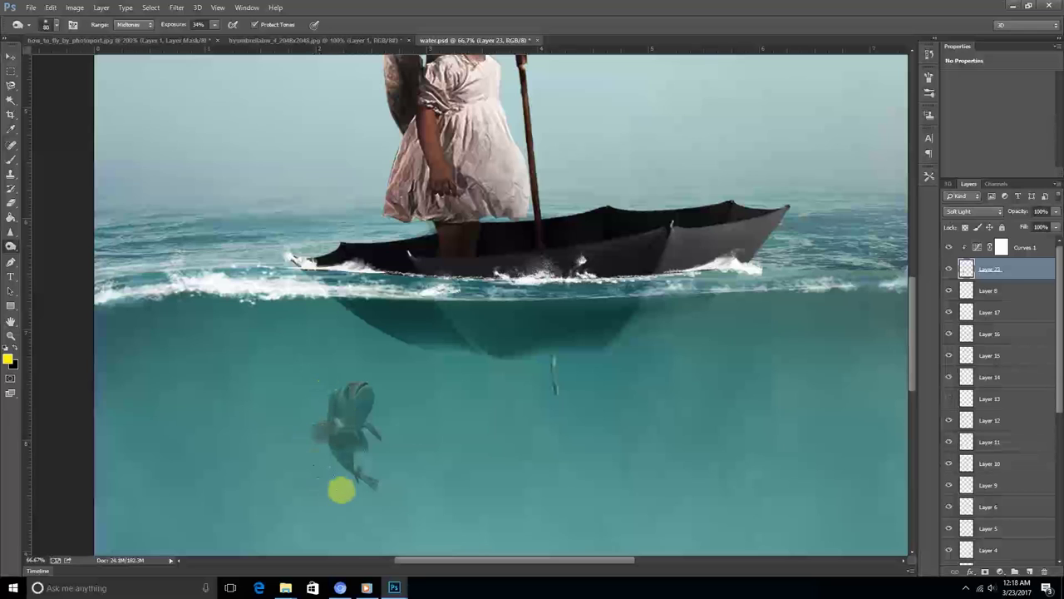
pyautogui.rightClick(18, 250)
pyautogui.click(50, 241)
pyautogui.moveTo(369, 397)
pyautogui.mouseDown()
pyautogui.moveTo(373, 489)
pyautogui.moveTo(358, 363)
pyautogui.mouseUp()
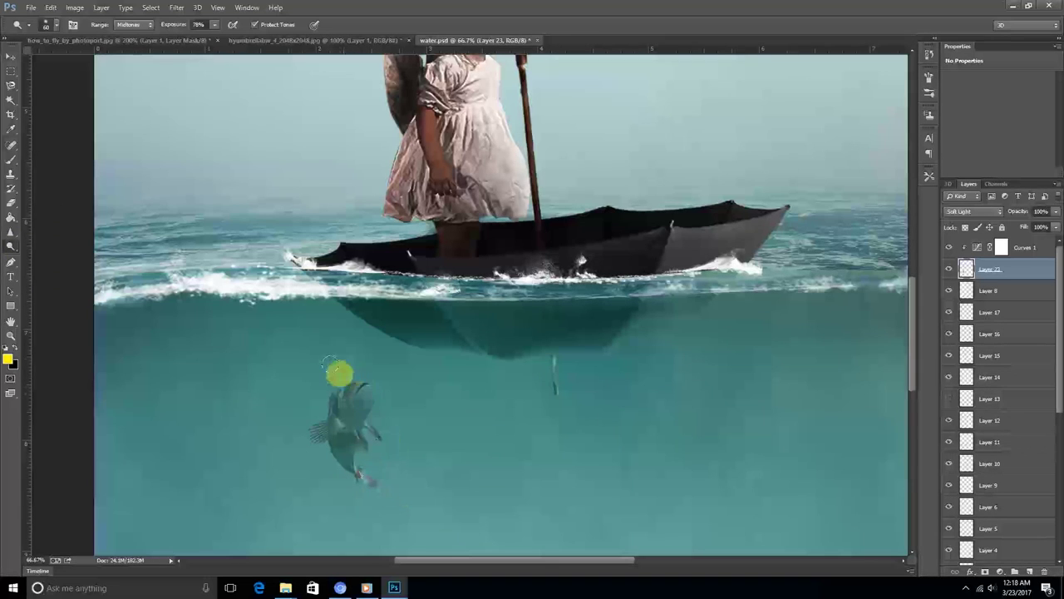
pyautogui.moveTo(362, 374); pyautogui.dragTo(371, 475)
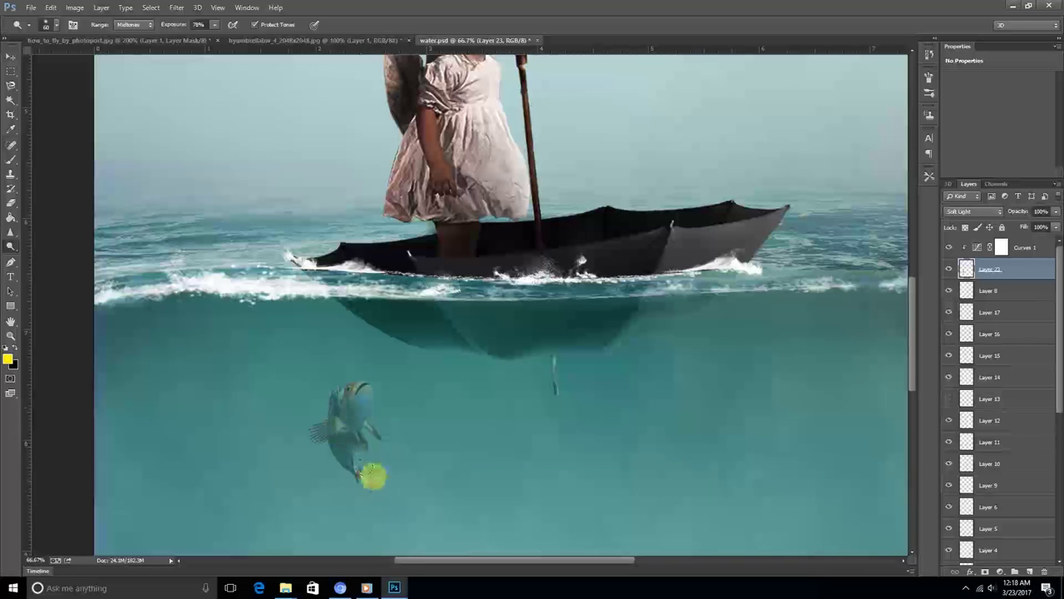
# Step: Burn the fish's body and left fin to darken them
pyautogui.rightClick(23, 251)
pyautogui.click(62, 253)
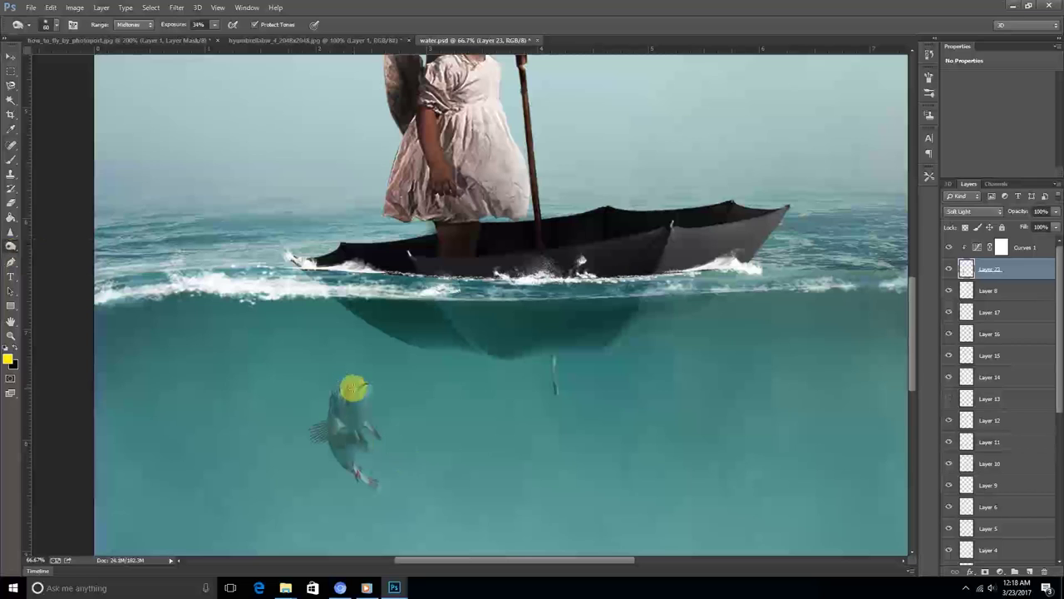
pyautogui.moveTo(321, 427); pyautogui.dragTo(350, 409)
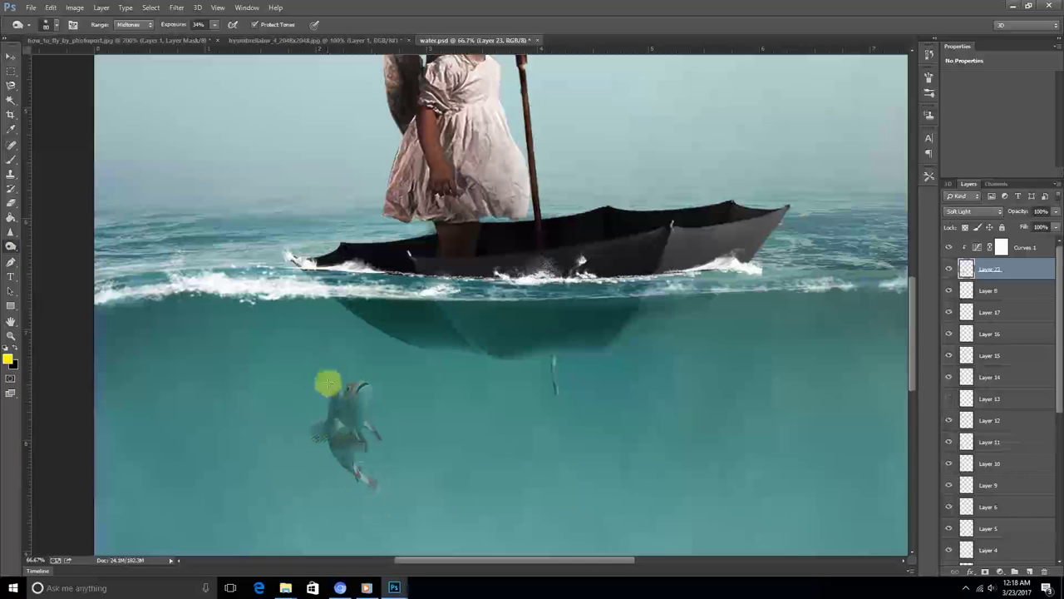
pyautogui.scroll(-2, 557, 433)
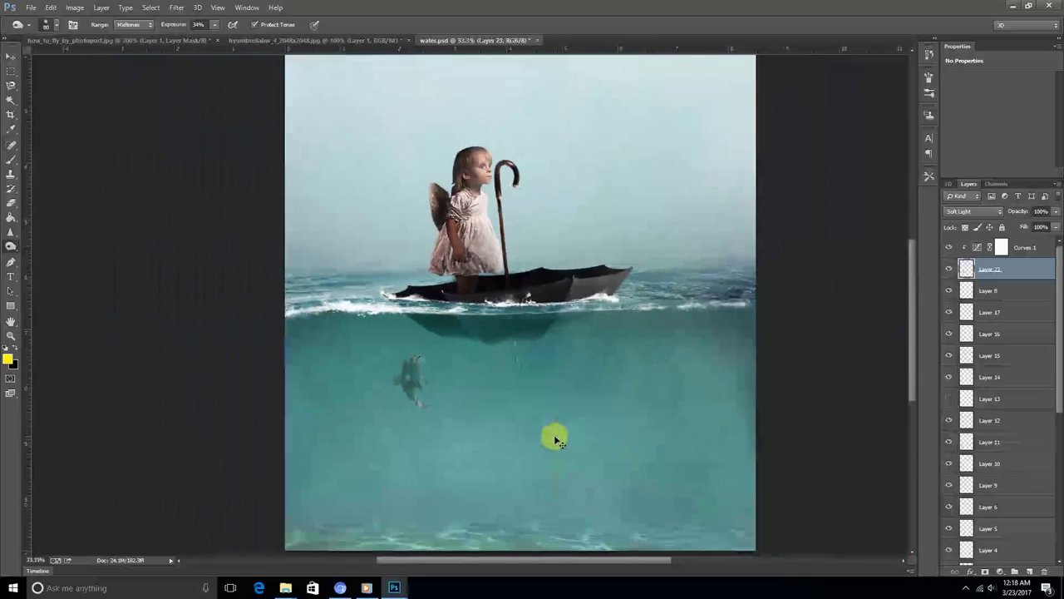
pyautogui.scroll(-1, 556, 434)
pyautogui.scroll(1, 555, 436)
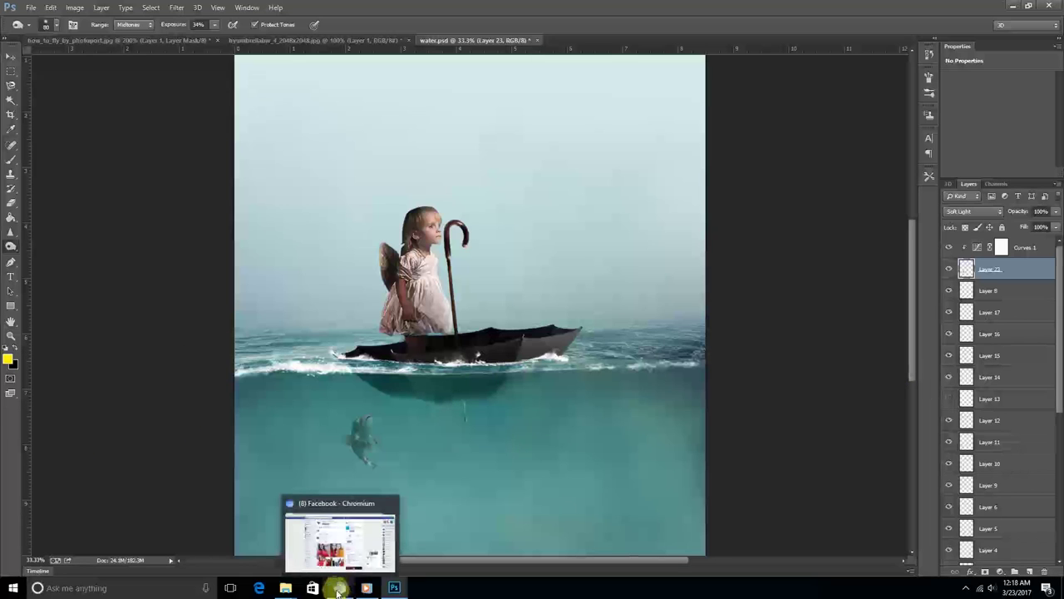
pyautogui.moveTo(394, 588)
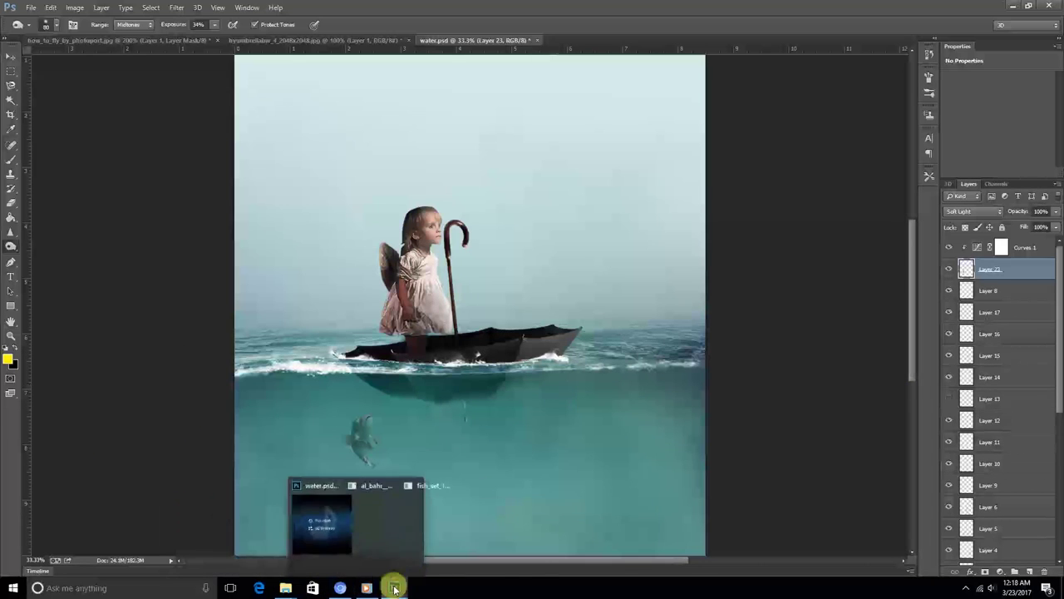
# Step: Trace the centre striped fish in the fish set image, copy it to a layer and drag it into water.psd
pyautogui.click(493, 549)
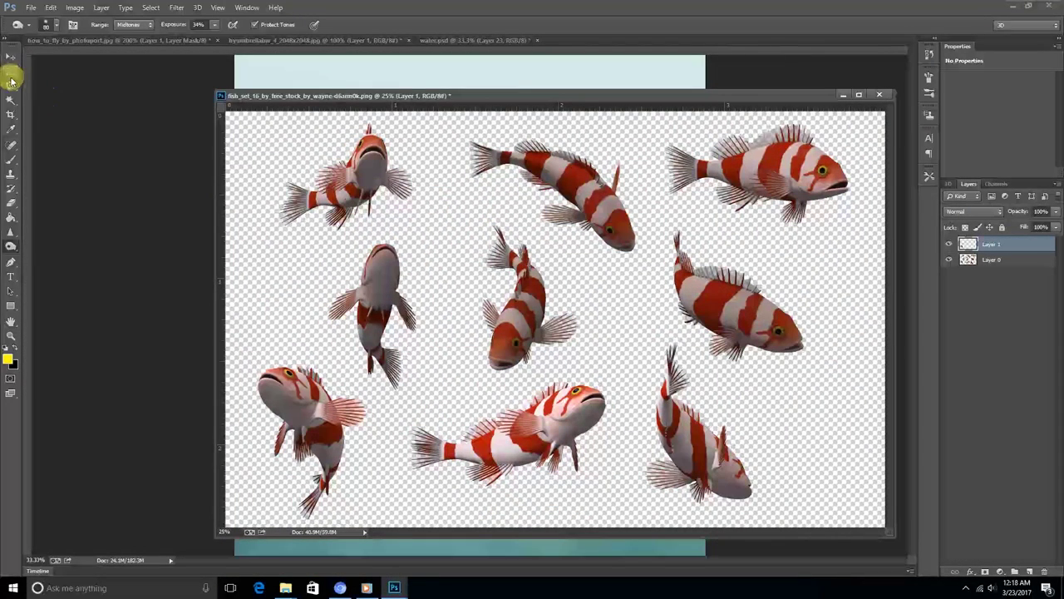
pyautogui.press('p')
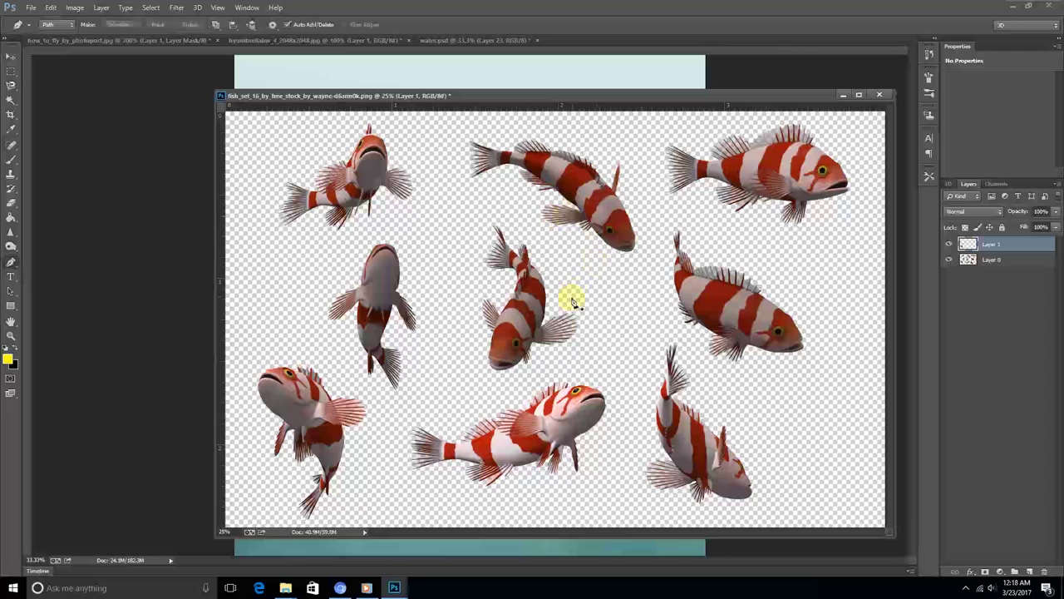
pyautogui.moveTo(481, 214); pyautogui.dragTo(485, 206)
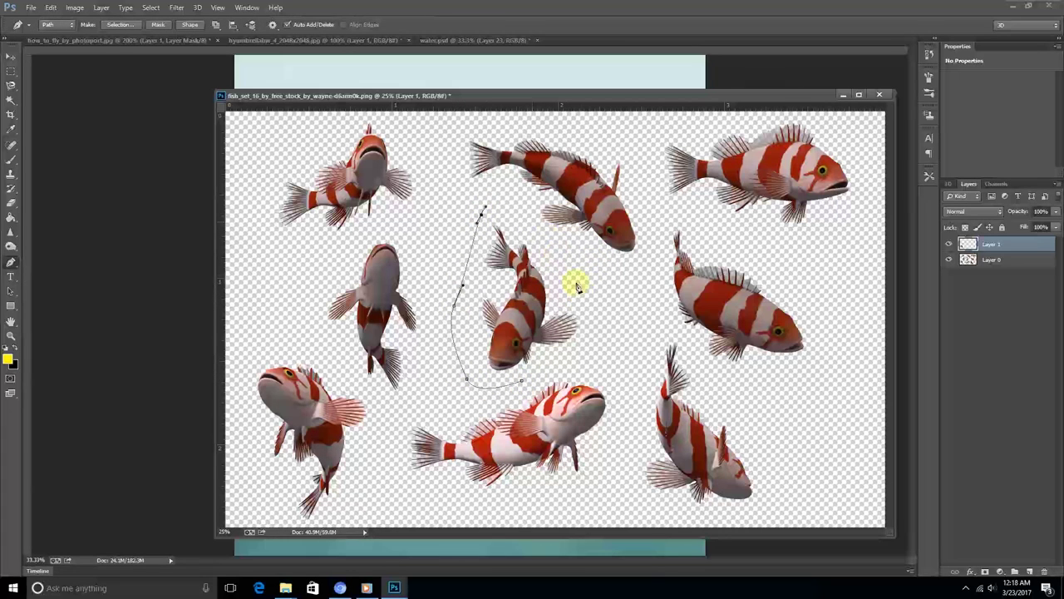
pyautogui.rightClick(522, 384)
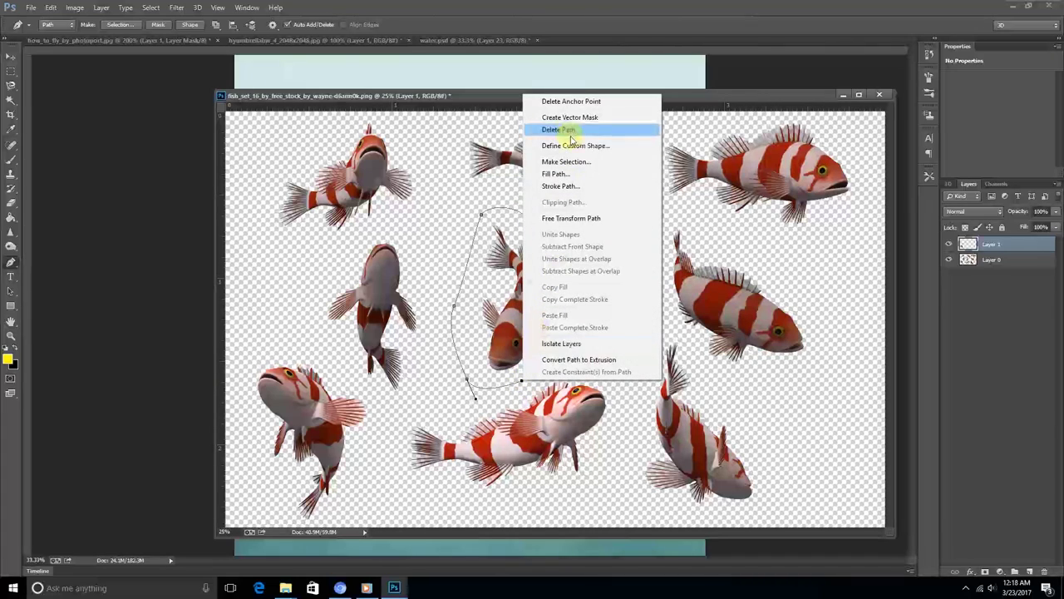
pyautogui.click(600, 162)
pyautogui.click(588, 175)
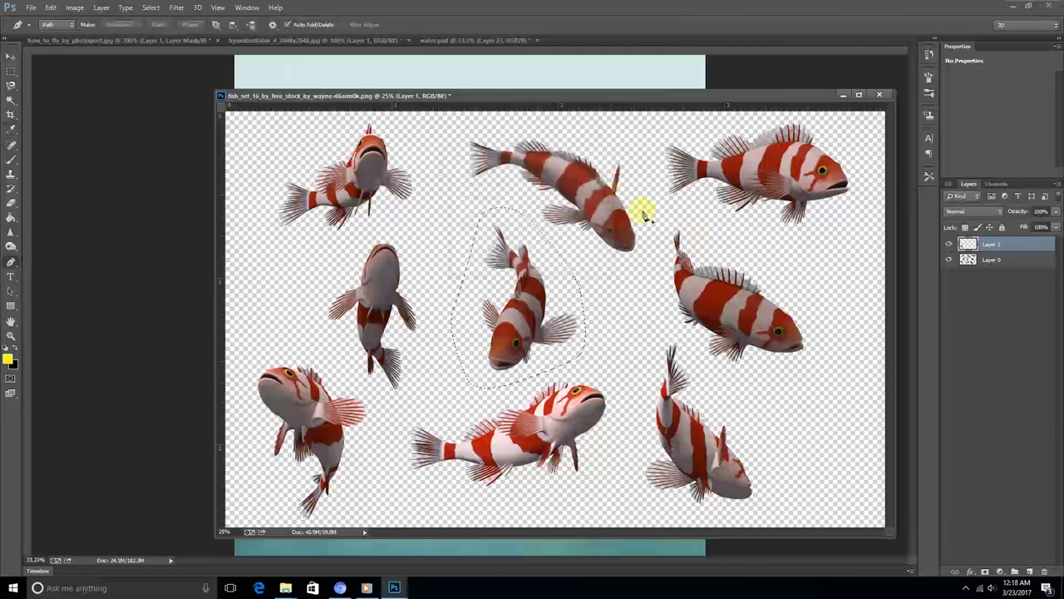
pyautogui.click(967, 261)
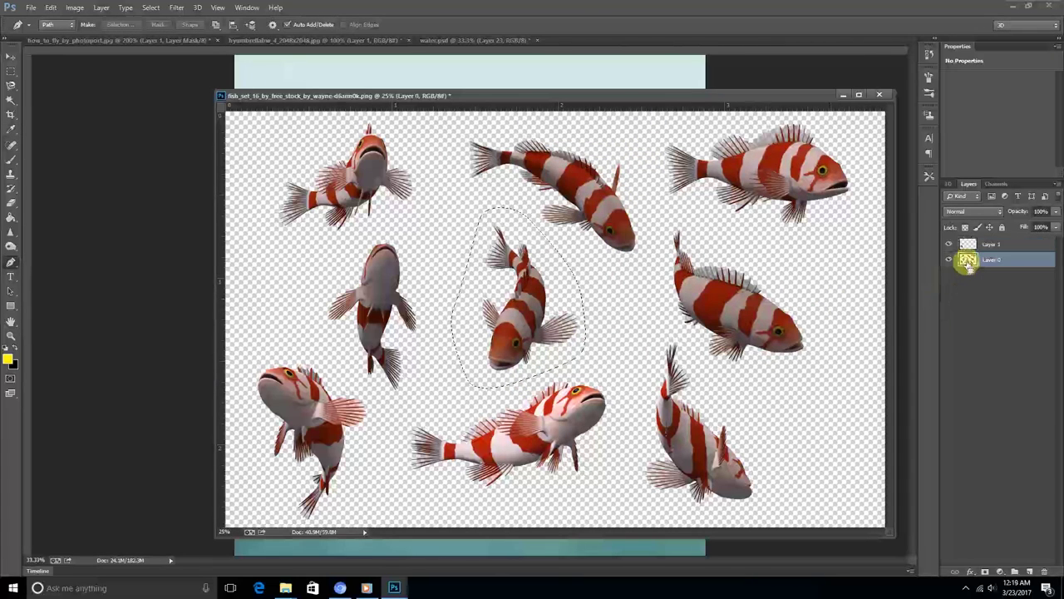
pyautogui.hotkey('ctrl', 'j')
pyautogui.press('v')
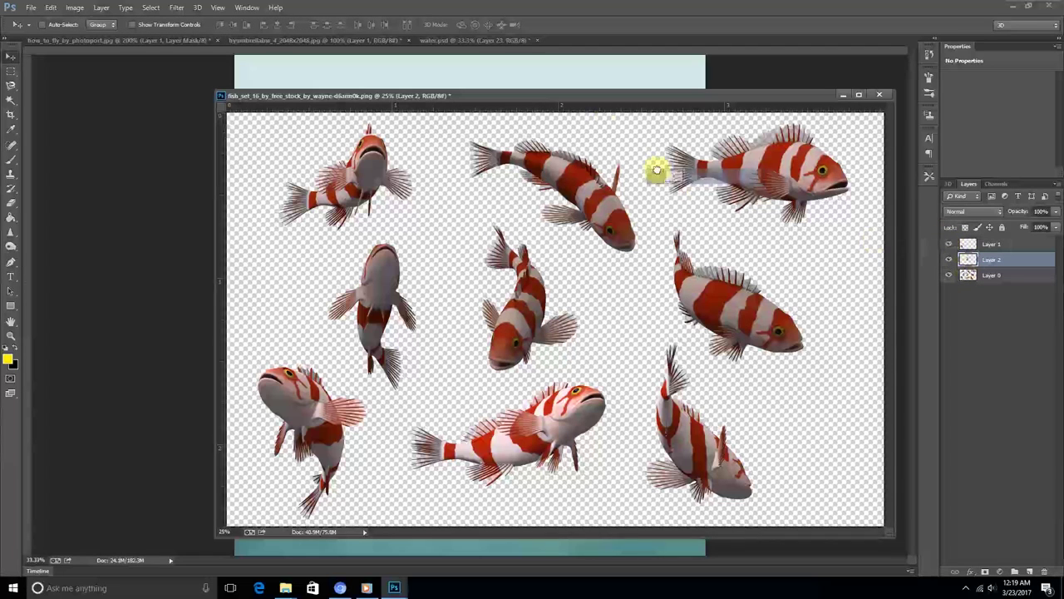
pyautogui.moveTo(657, 170); pyautogui.dragTo(497, 64)
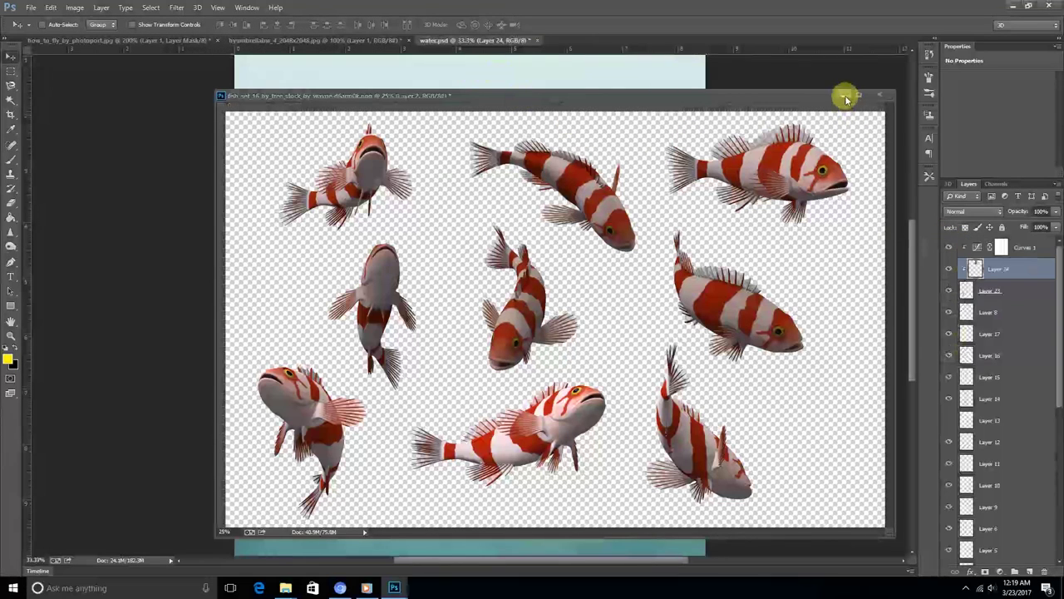
# Step: Move Layer 24 below Curves 1, check it by toggling visibility, then remove it with Ctrl+E
pyautogui.click(848, 96)
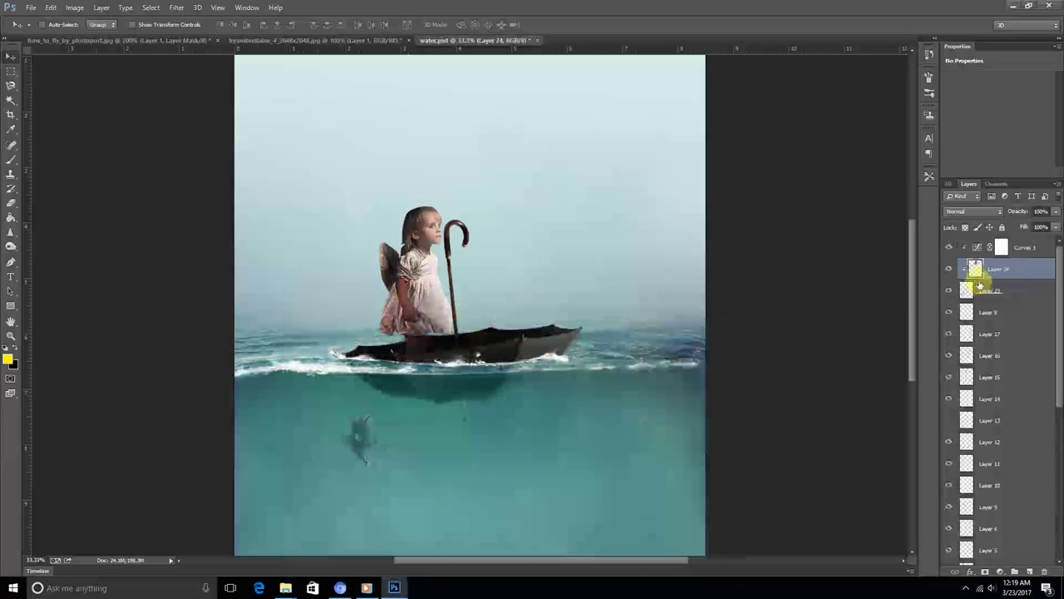
pyautogui.moveTo(996, 269)
pyautogui.mouseDown()
pyautogui.moveTo(1002, 247)
pyautogui.moveTo(981, 269)
pyautogui.mouseUp()
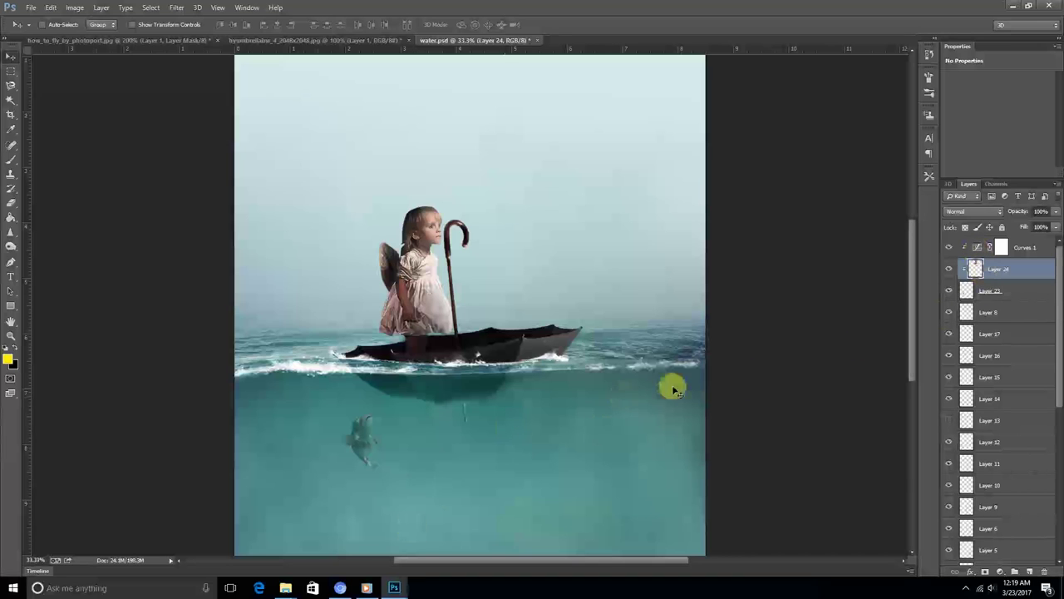
pyautogui.hotkey('ctrl', '-')
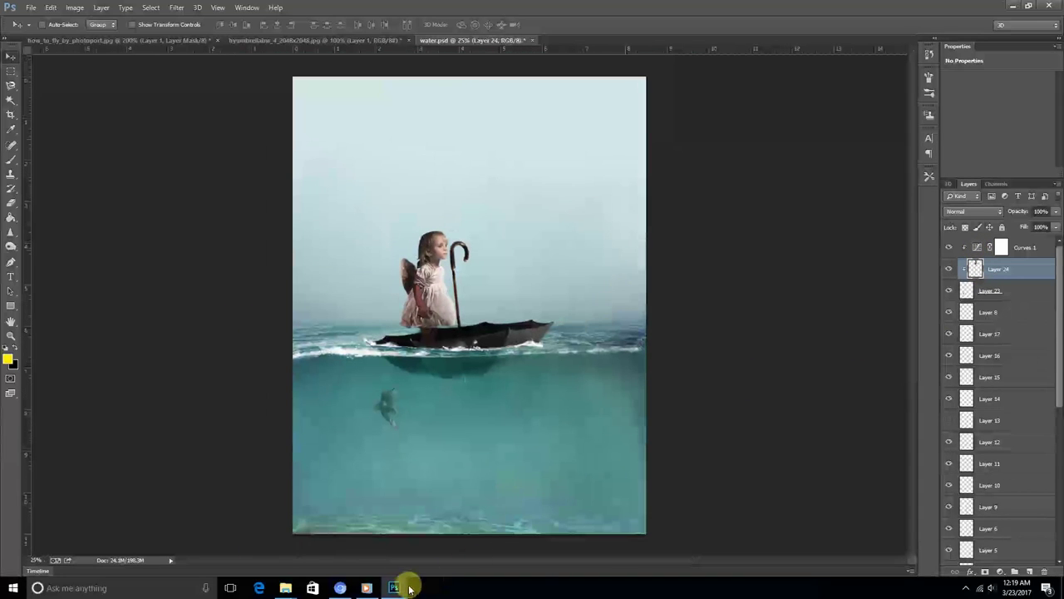
pyautogui.click(949, 291)
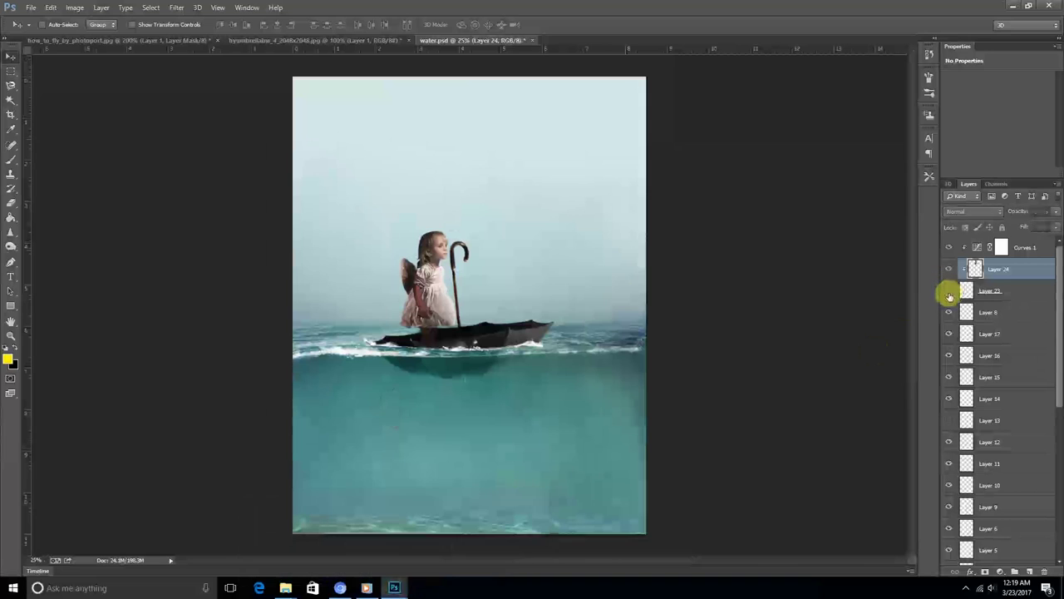
pyautogui.click(949, 273)
pyautogui.click(948, 274)
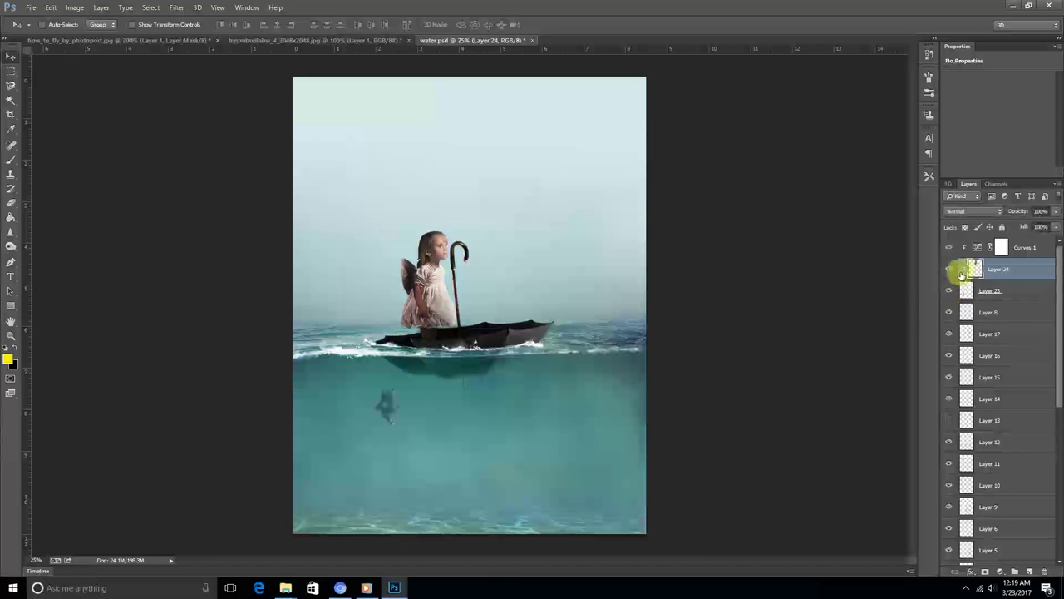
pyautogui.rightClick(993, 273)
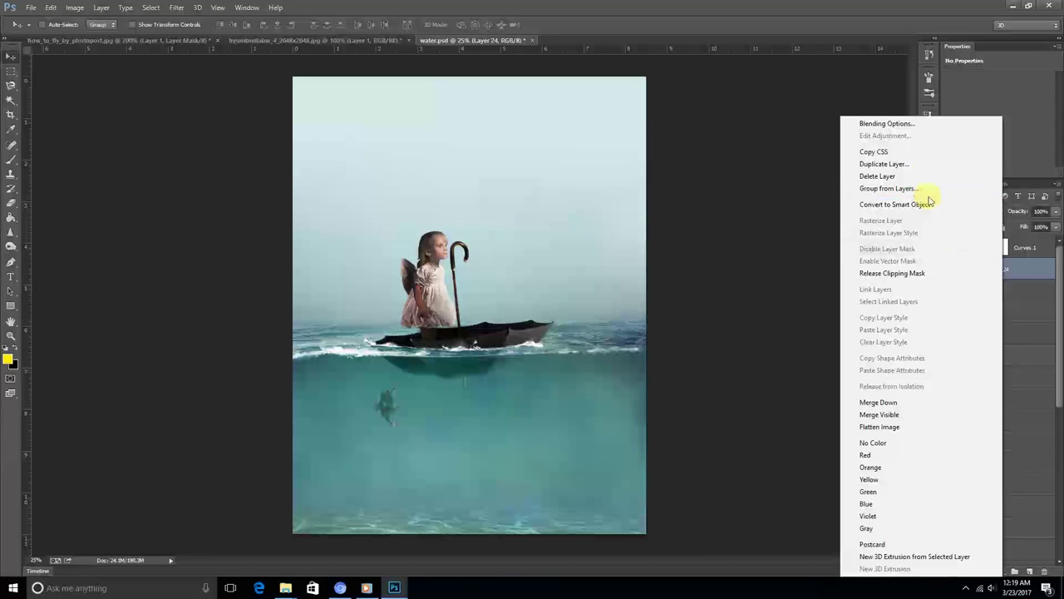
pyautogui.click(1027, 274)
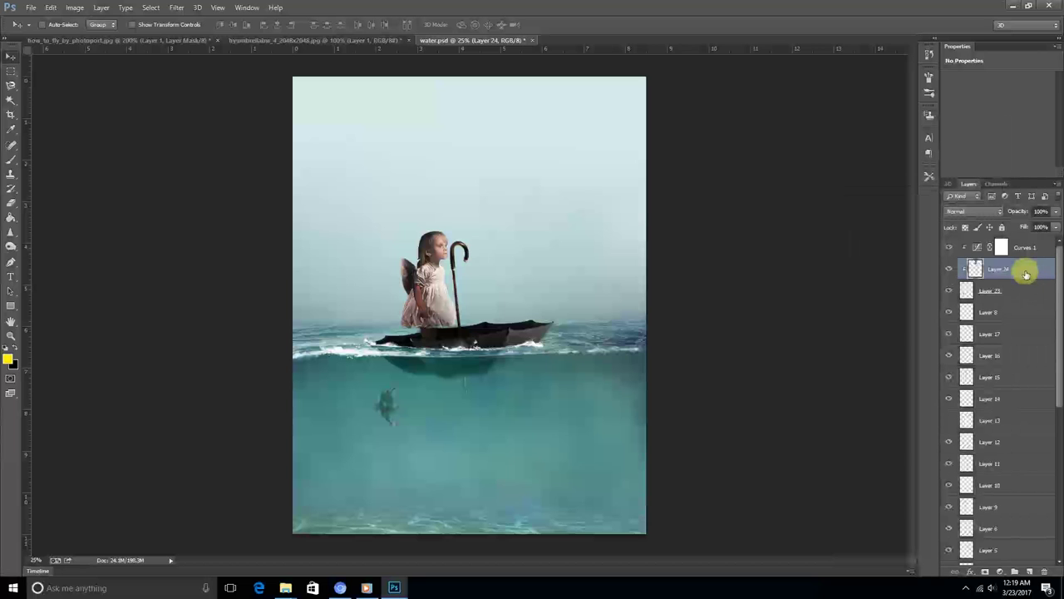
pyautogui.hotkey('ctrl', 'e')
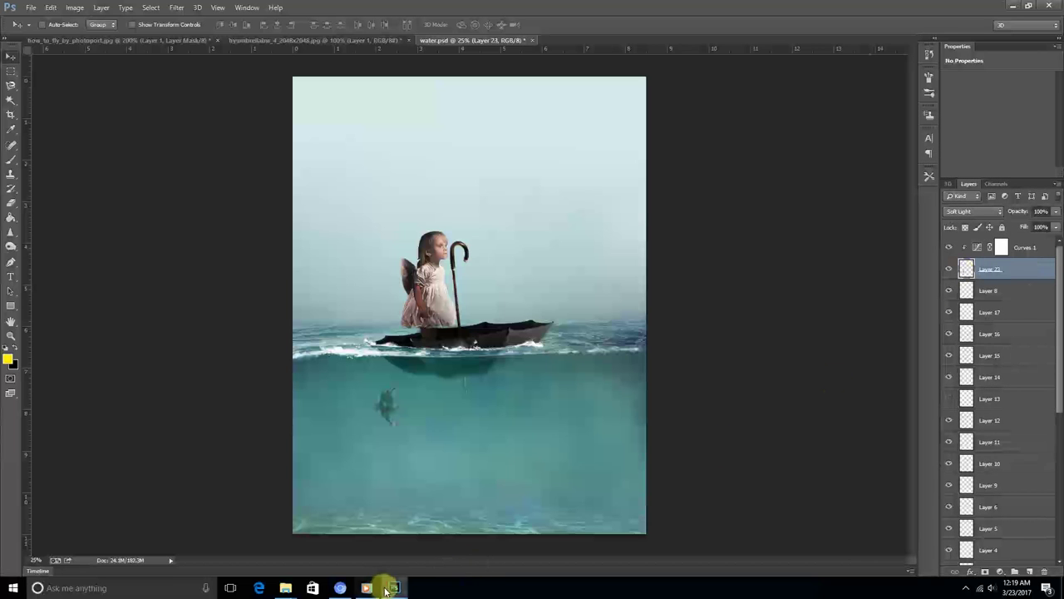
# Step: Copy the striped fish from Layer 2 of the fish sheet into water.psd, just below Layer 22
pyautogui.moveTo(394, 588)
pyautogui.click(496, 545)
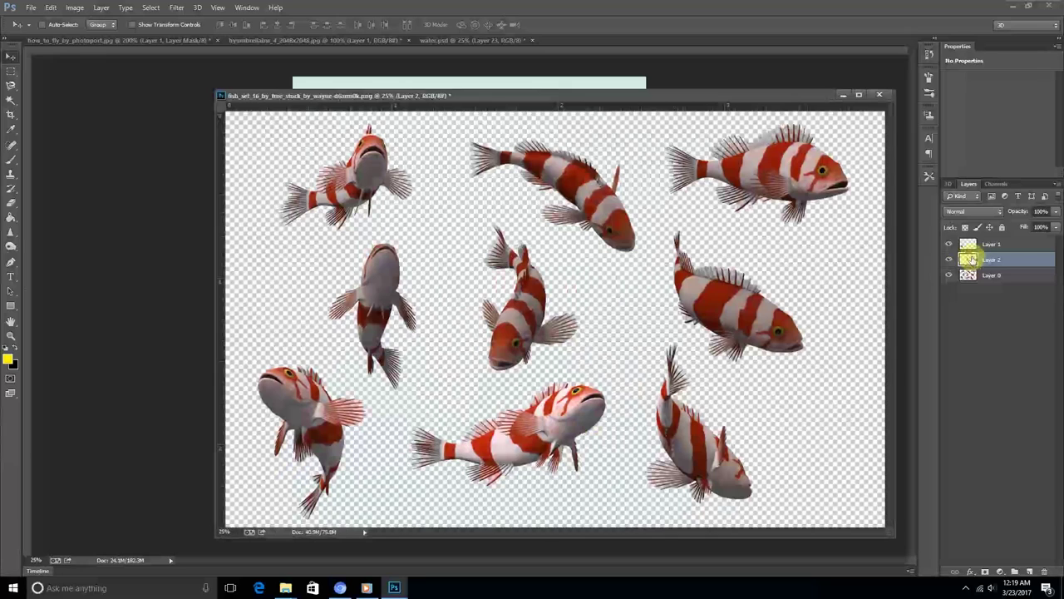
pyautogui.click(517, 64)
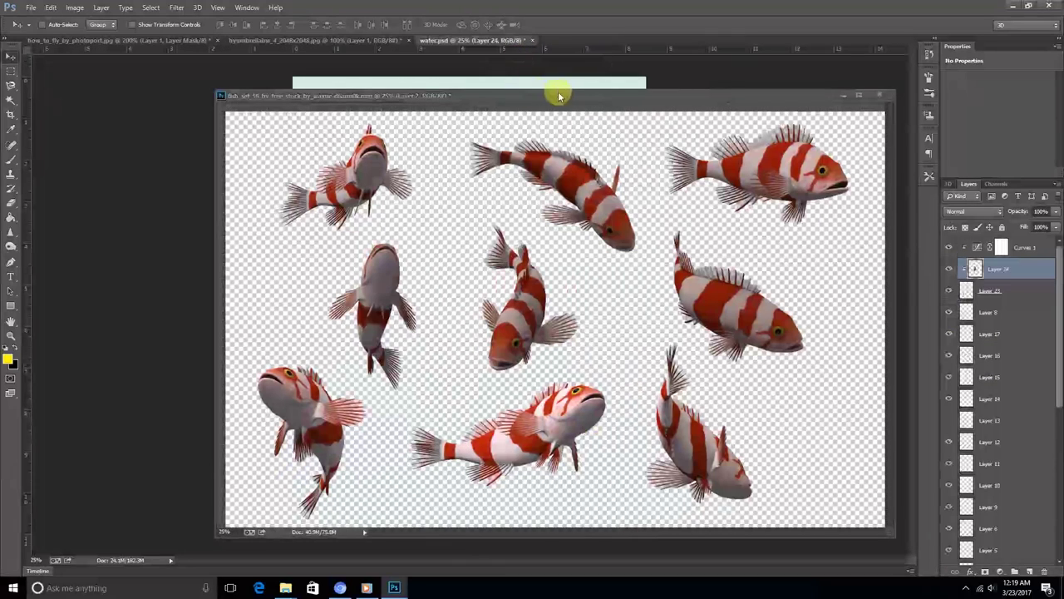
pyautogui.moveTo(558, 97); pyautogui.dragTo(475, 364)
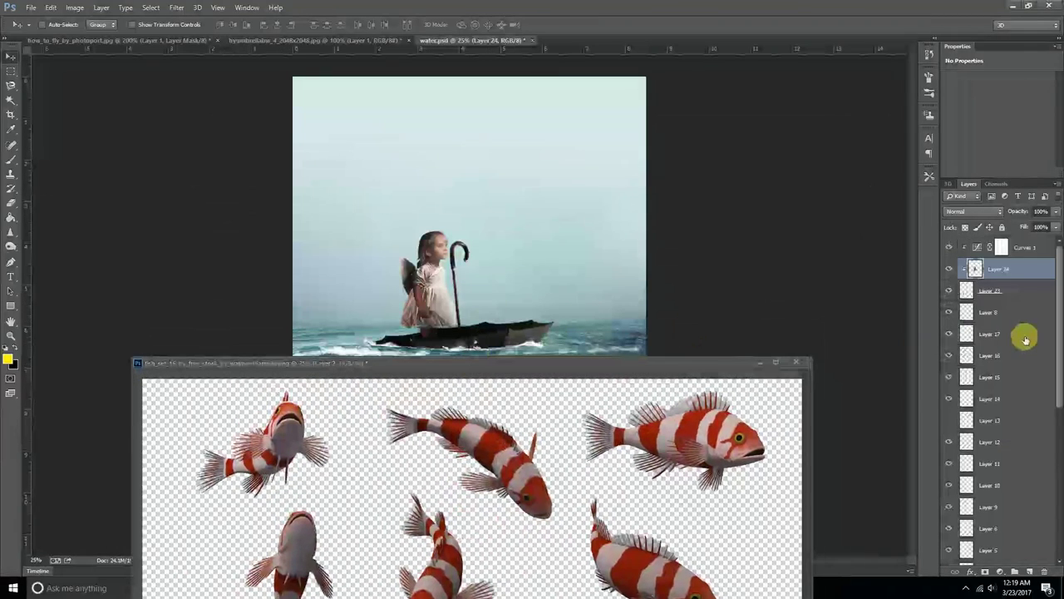
pyautogui.click(991, 485)
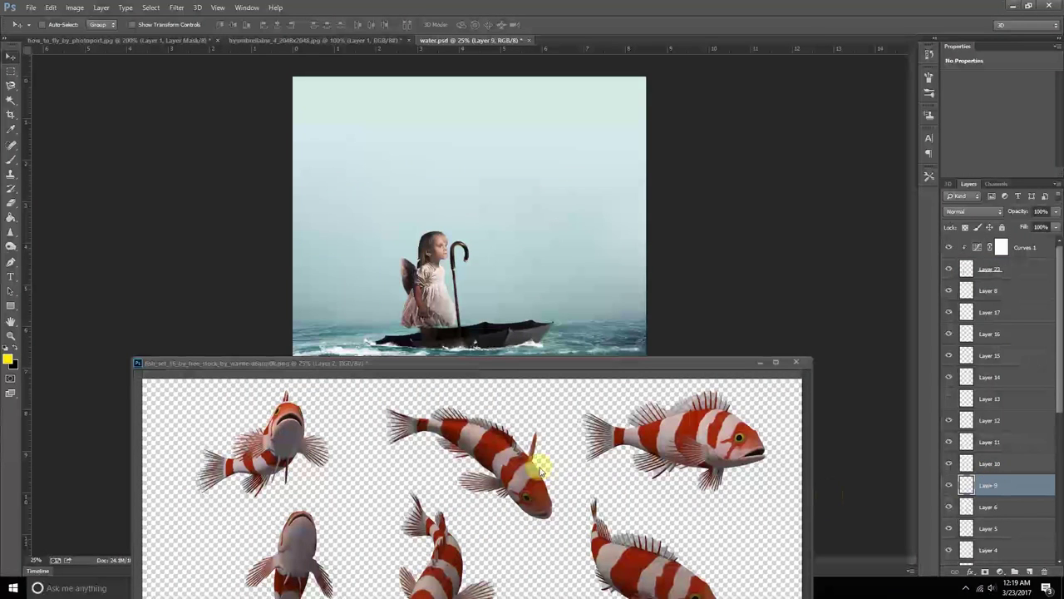
pyautogui.click(596, 362)
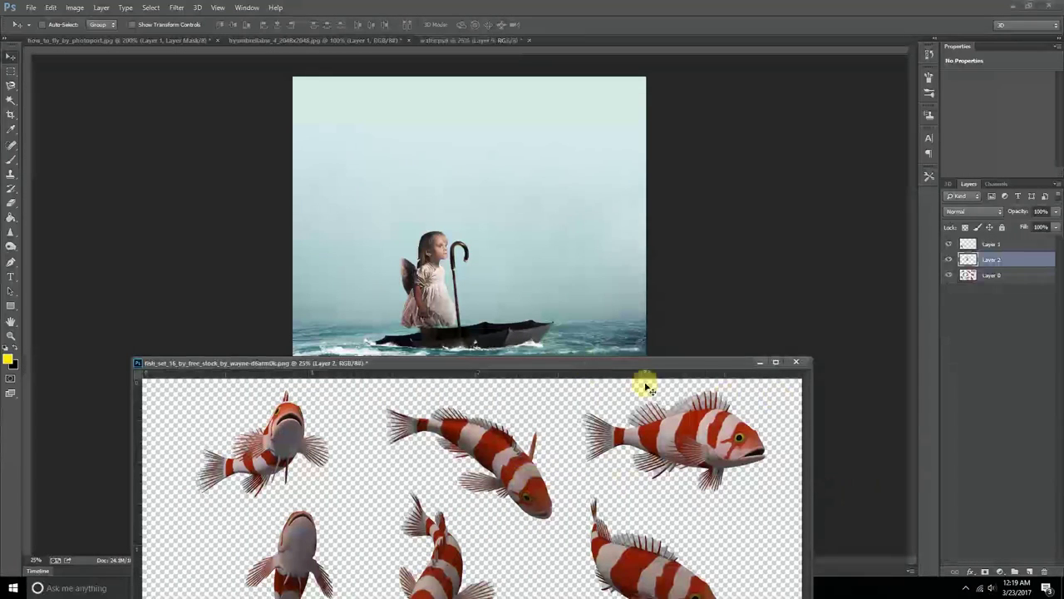
pyautogui.moveTo(967, 261); pyautogui.dragTo(570, 316)
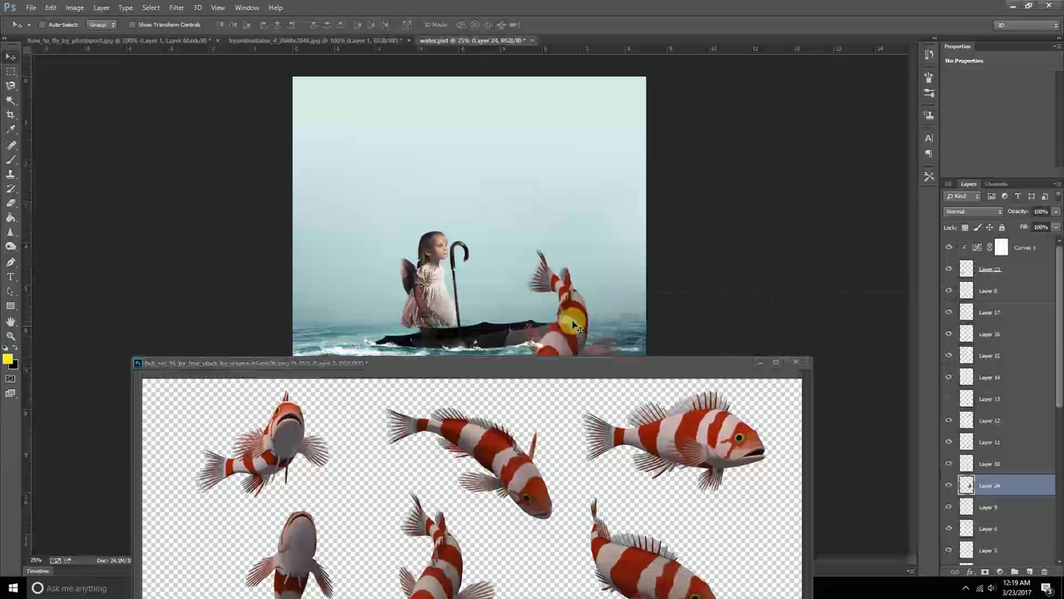
pyautogui.click(773, 364)
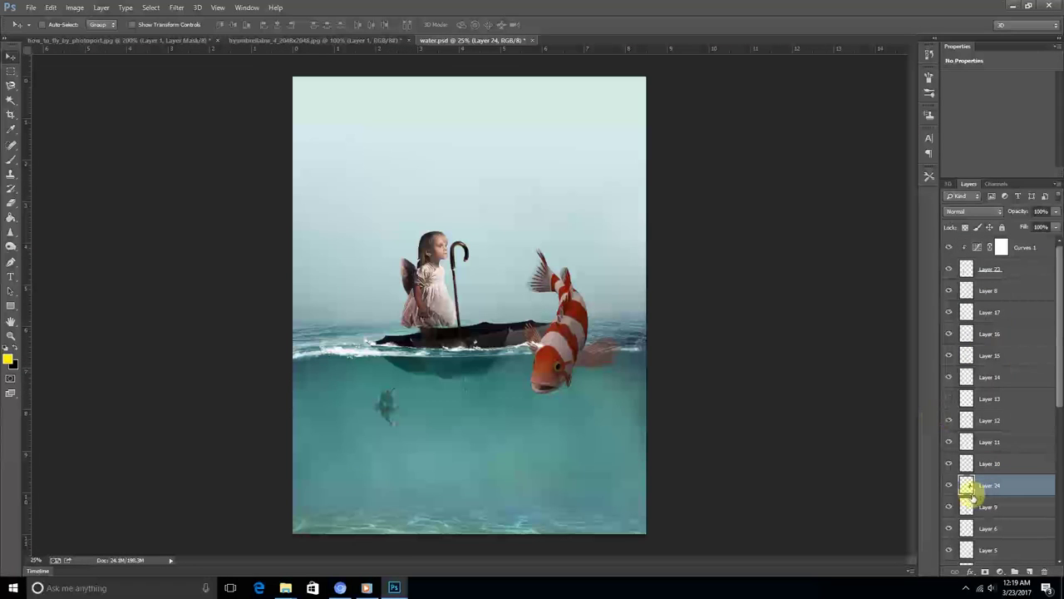
pyautogui.moveTo(977, 421); pyautogui.dragTo(981, 279)
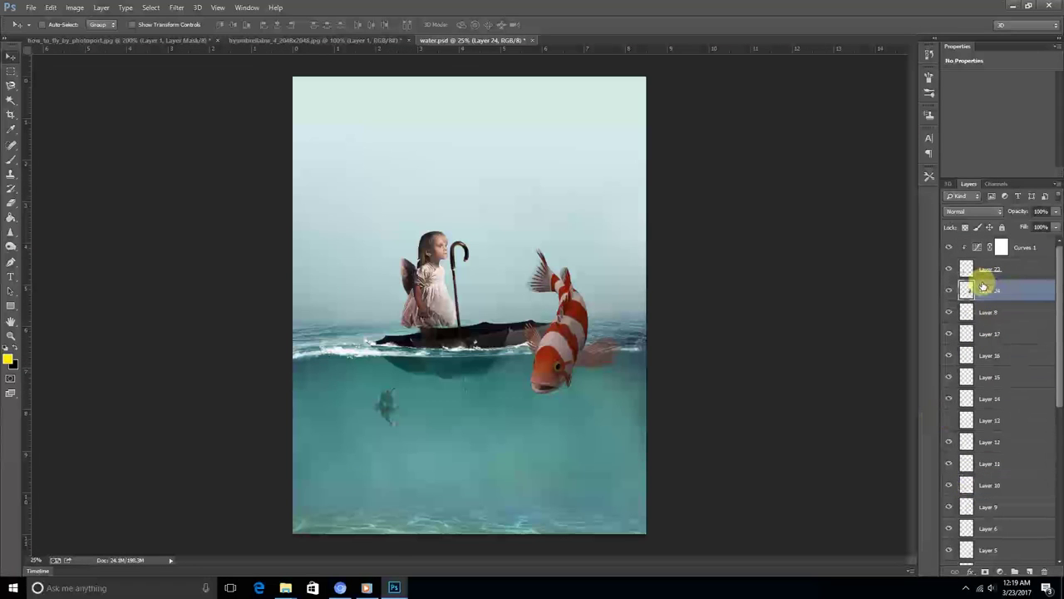
# Step: Set the new fish layer to Soft Light and move it underwater toward the lower left
pyautogui.click(968, 213)
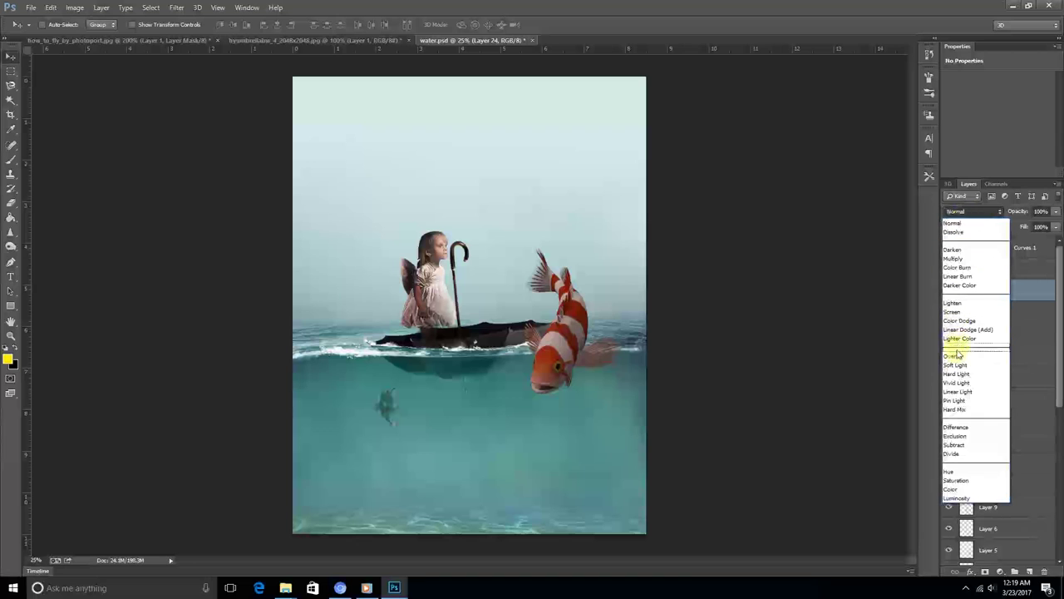
pyautogui.click(954, 356)
pyautogui.click(968, 211)
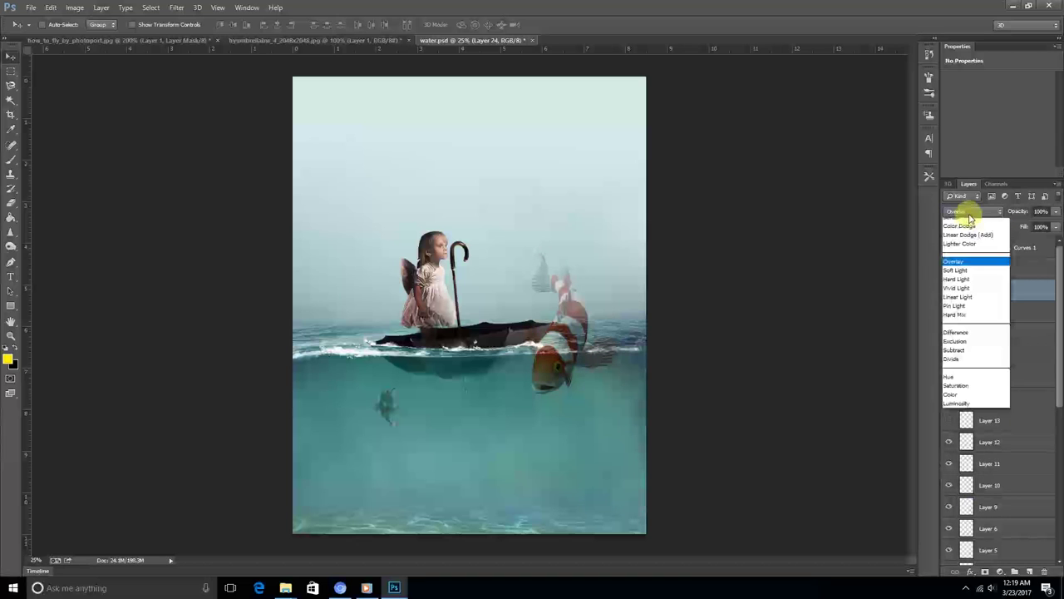
pyautogui.click(956, 365)
pyautogui.moveTo(541, 373); pyautogui.dragTo(405, 459)
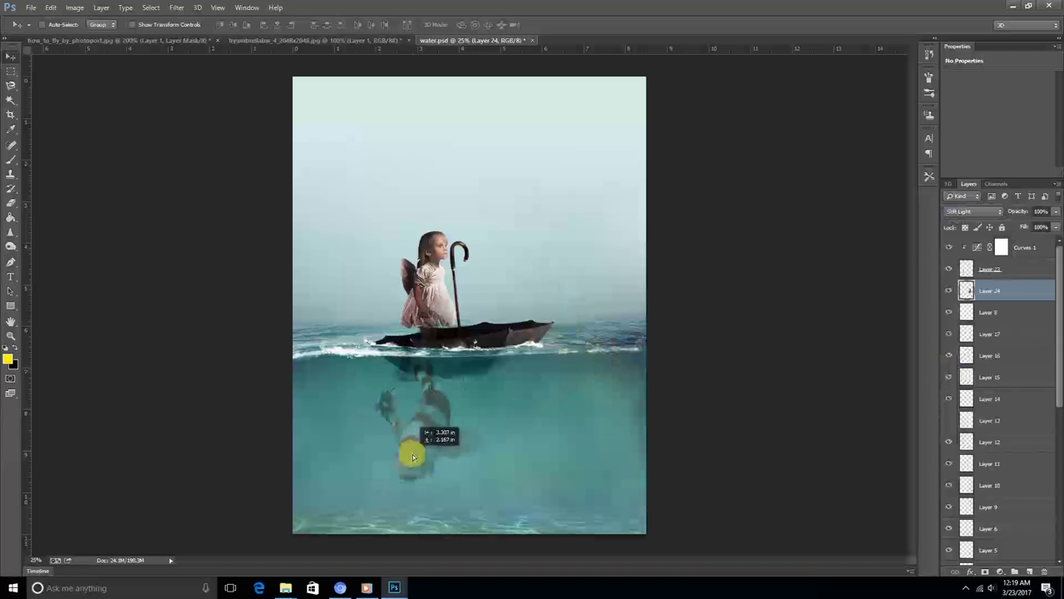
# Step: Free Transform the fish down to about 27% and commit the new size
pyautogui.click(51, 7)
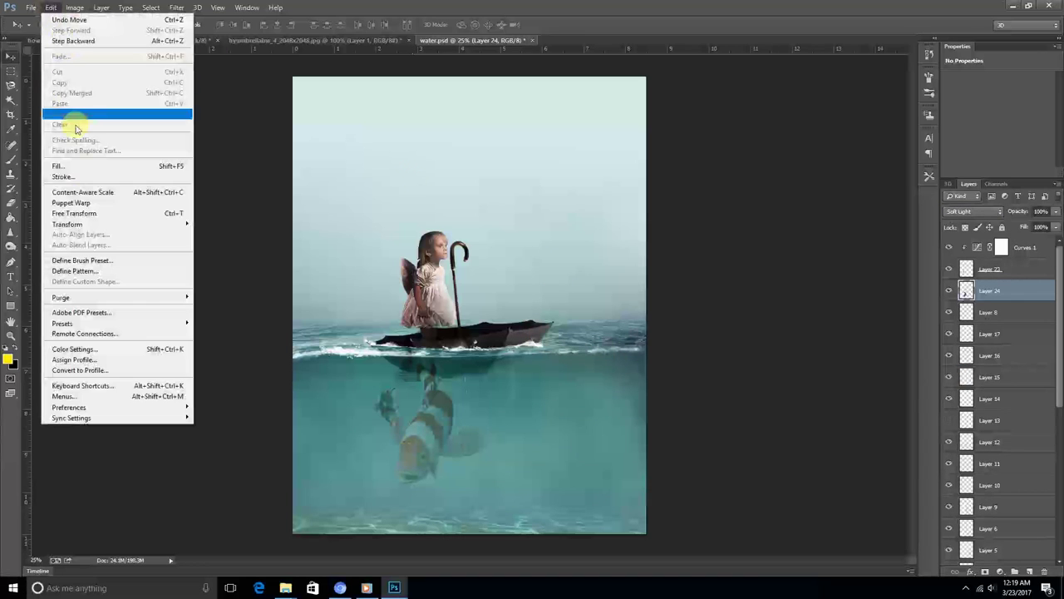
pyautogui.click(77, 213)
pyautogui.moveTo(487, 336)
pyautogui.mouseDown()
pyautogui.moveTo(451, 396)
pyautogui.moveTo(456, 409)
pyautogui.moveTo(435, 407)
pyautogui.mouseUp()
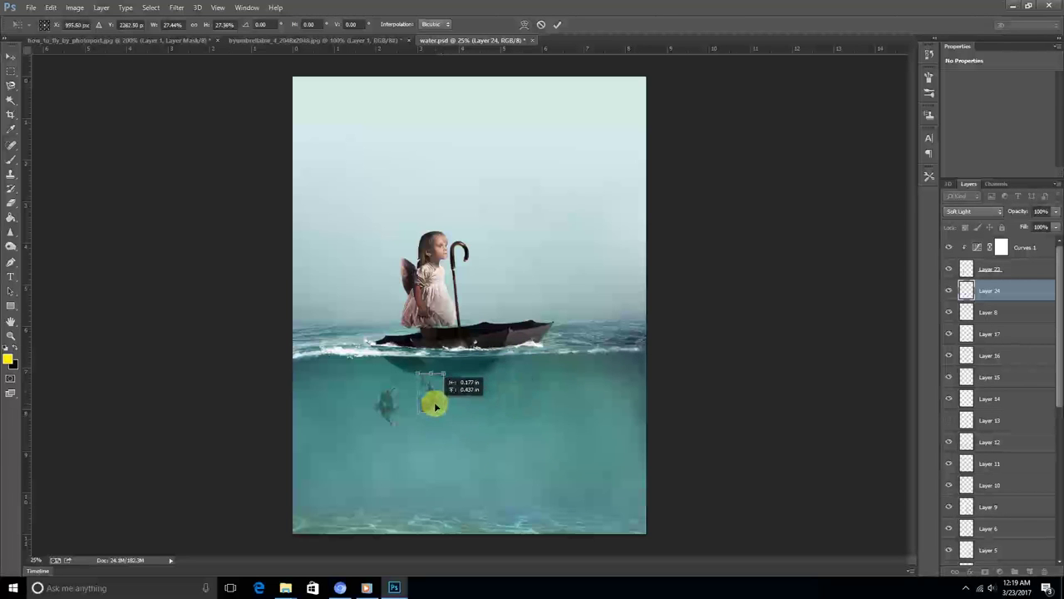
pyautogui.press('Return')
# Step: Duplicate Curves 1 and clip the copy to Layer 24 above the new fish
pyautogui.hotkey('ctrl', '+')
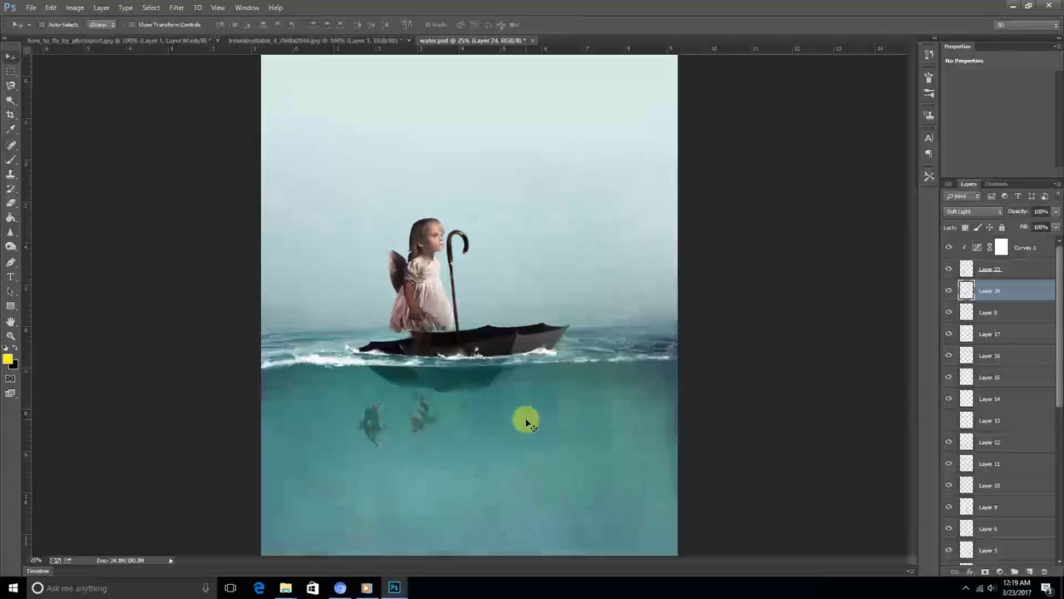
pyautogui.hotkey('ctrl', '+')
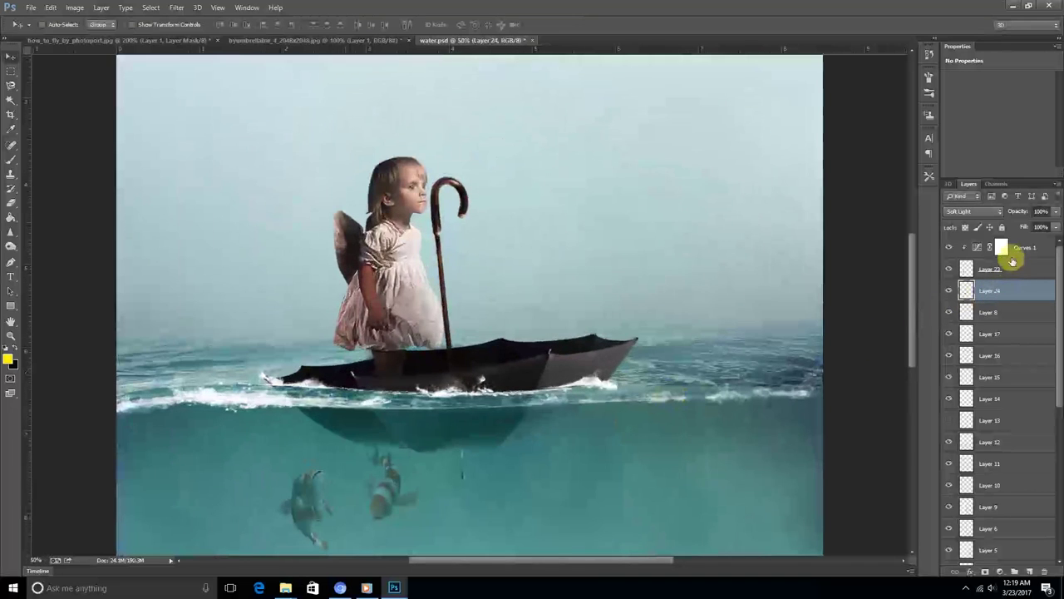
pyautogui.click(1016, 247)
pyautogui.rightClick(1016, 247)
pyautogui.click(940, 164)
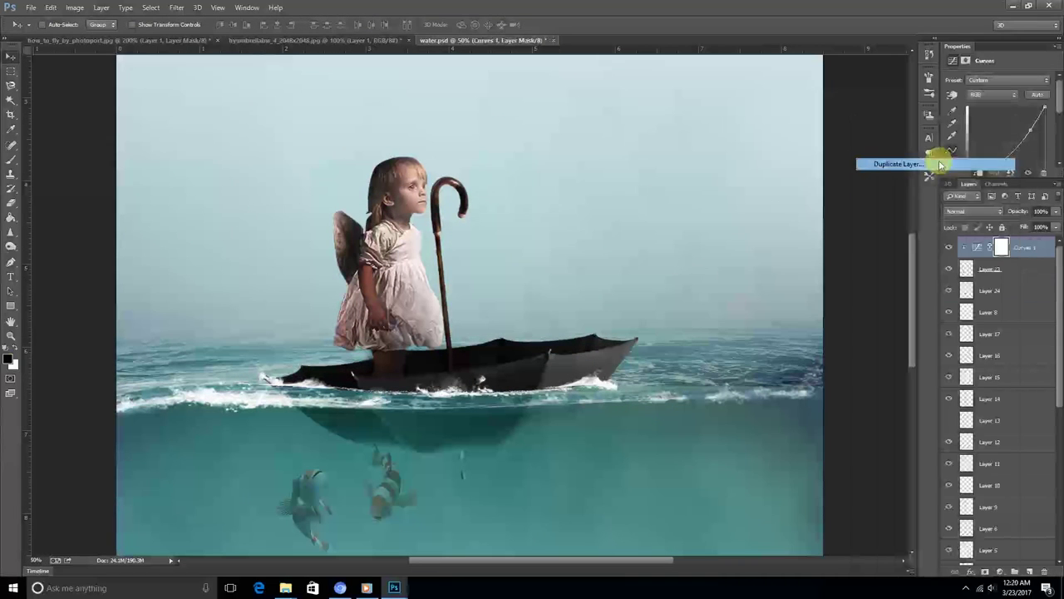
pyautogui.click(625, 183)
pyautogui.moveTo(961, 246); pyautogui.dragTo(978, 299)
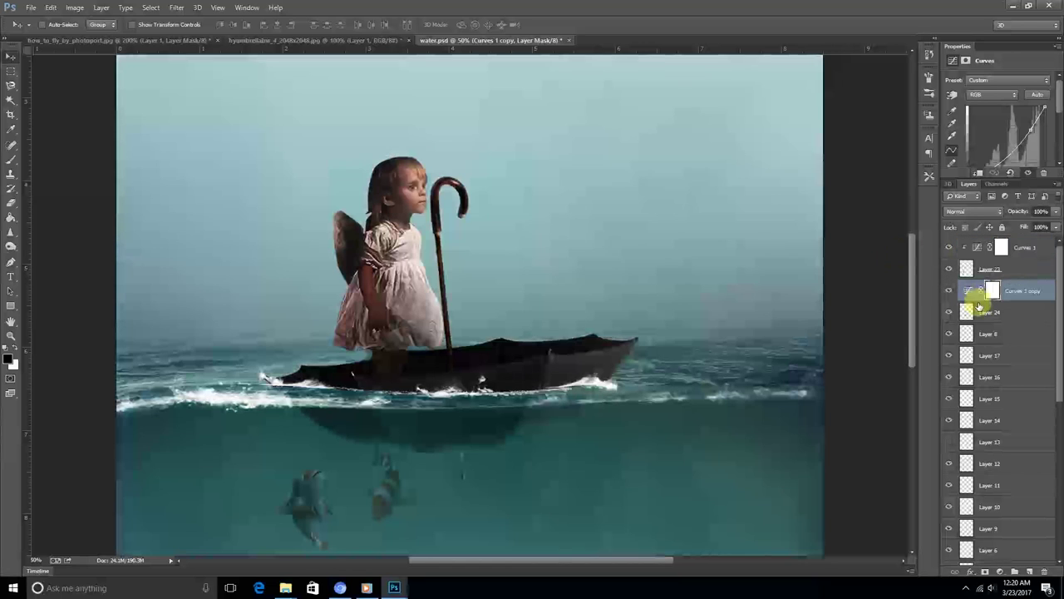
pyautogui.click(979, 172)
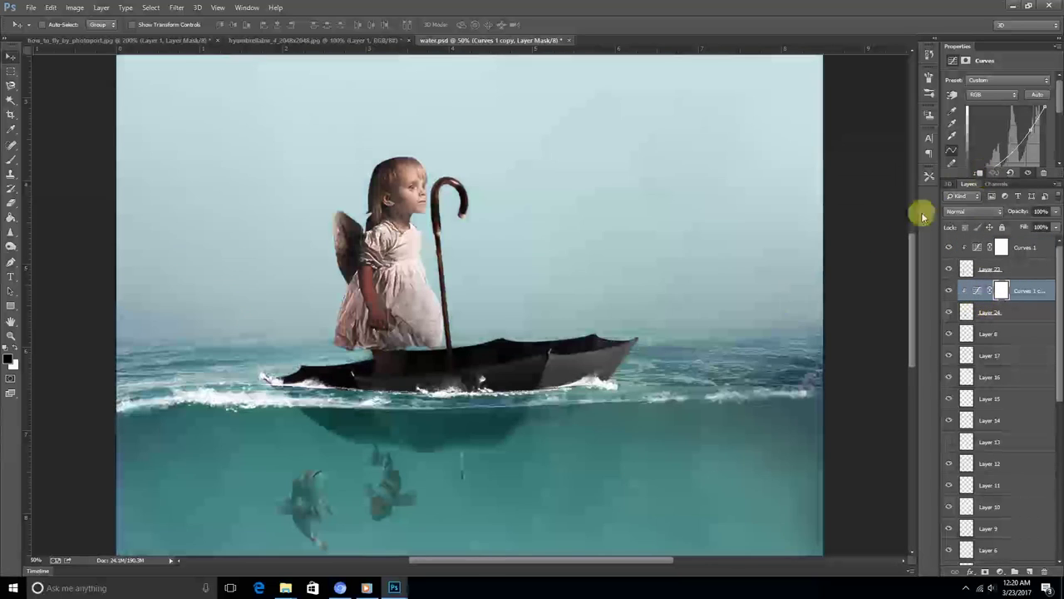
# Step: Select Layer 24 and lightly darken the right fish with the Burn tool
pyautogui.click(971, 312)
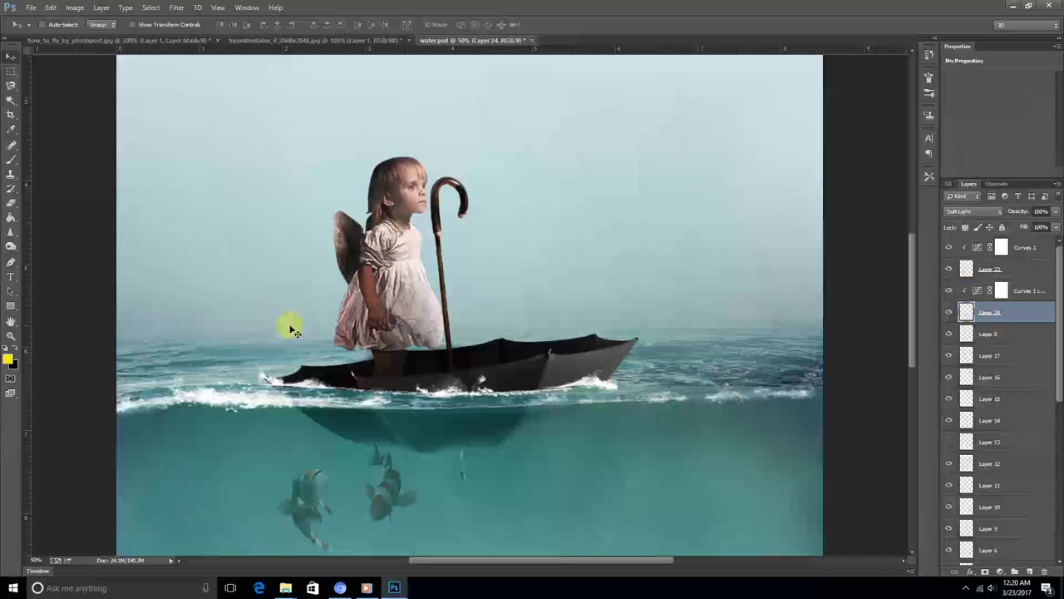
pyautogui.click(10, 247)
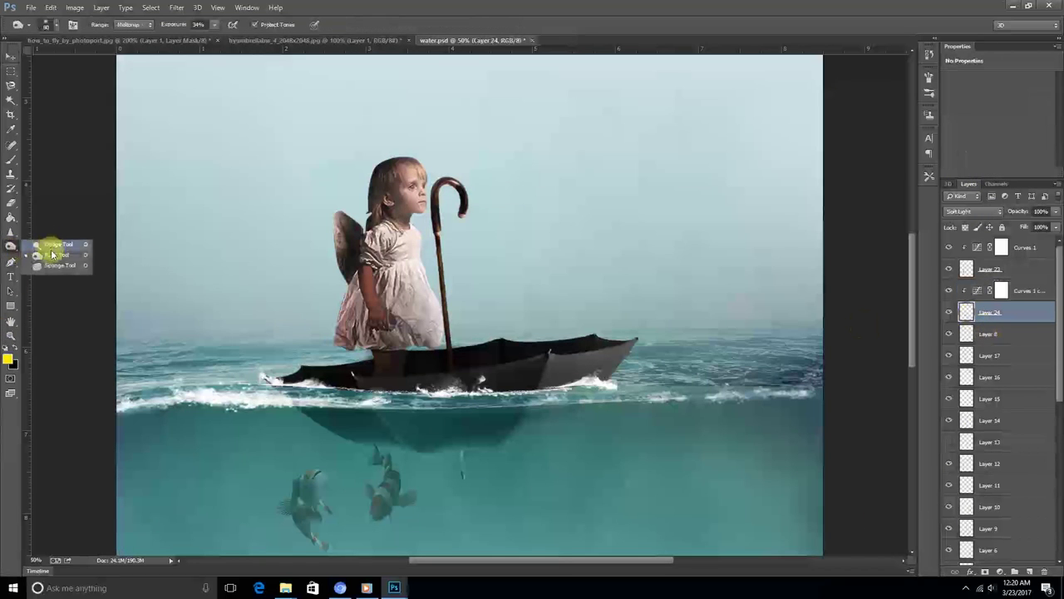
pyautogui.click(38, 243)
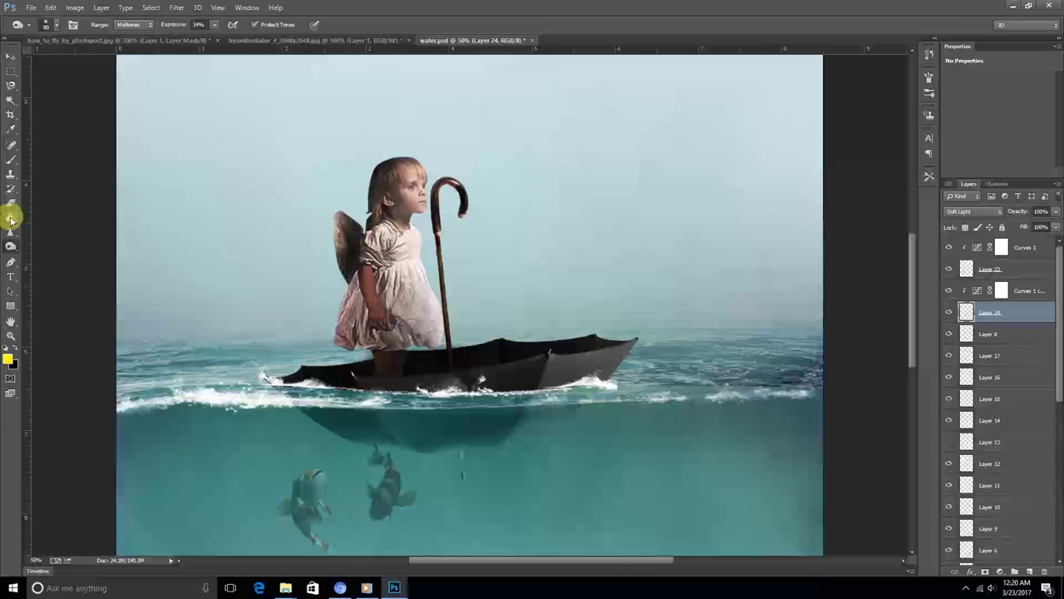
pyautogui.rightClick(12, 248)
pyautogui.click(45, 251)
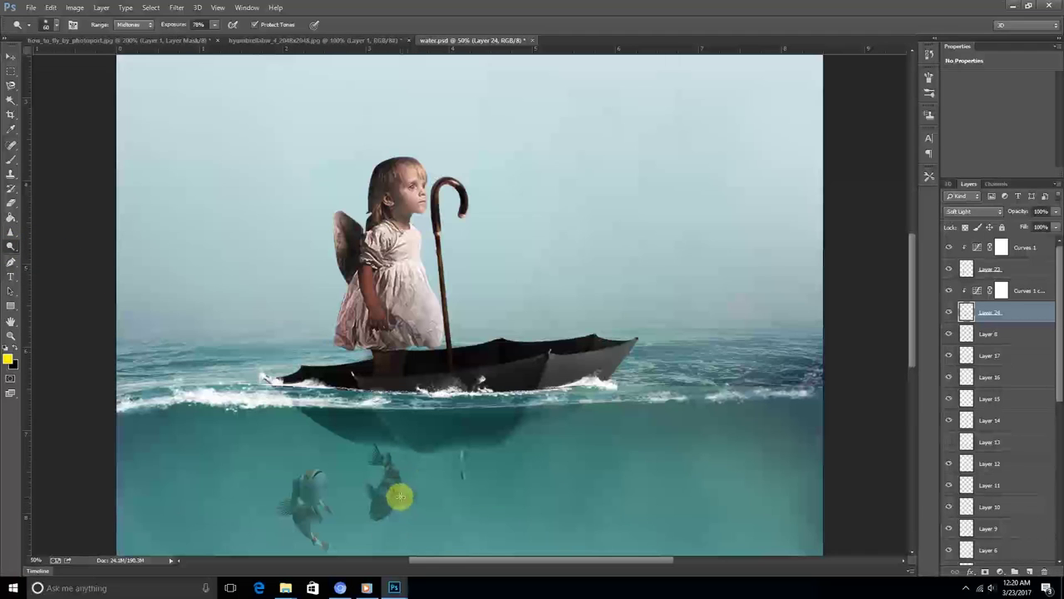
pyautogui.moveTo(373, 524)
pyautogui.mouseDown()
pyautogui.moveTo(399, 483)
pyautogui.moveTo(394, 518)
pyautogui.moveTo(409, 509)
pyautogui.mouseUp()
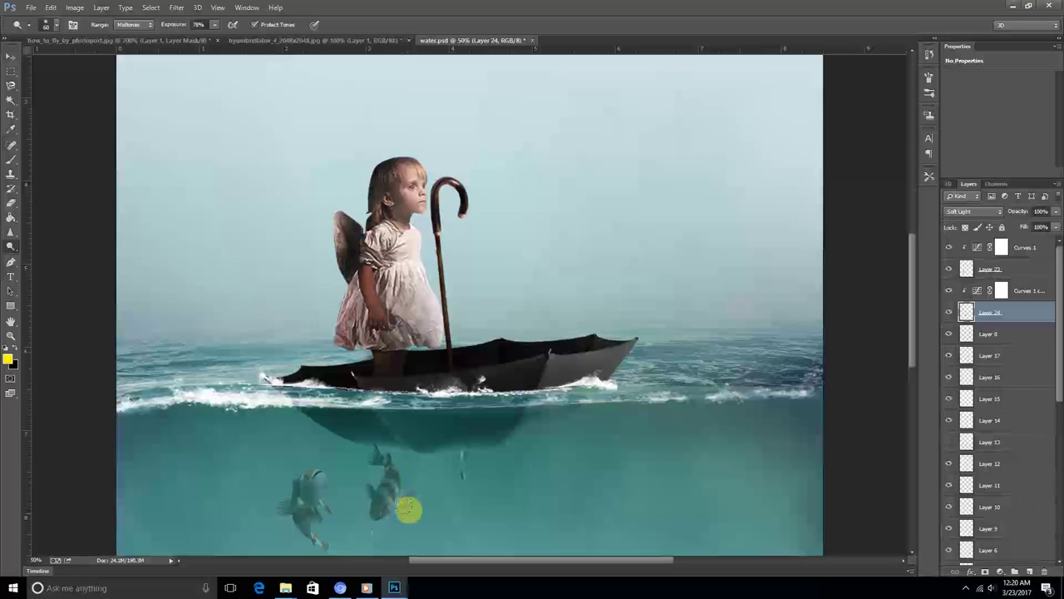
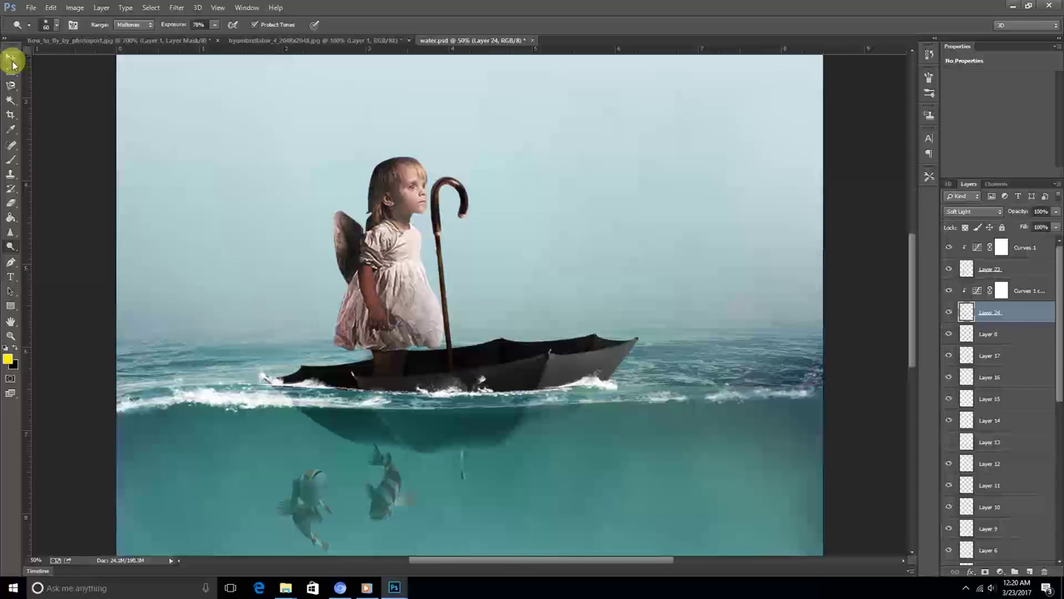
# Step: Adjust the canvas zoom and switch to the Move tool before adding Layer 25
pyautogui.scroll(-1, 496, 420)
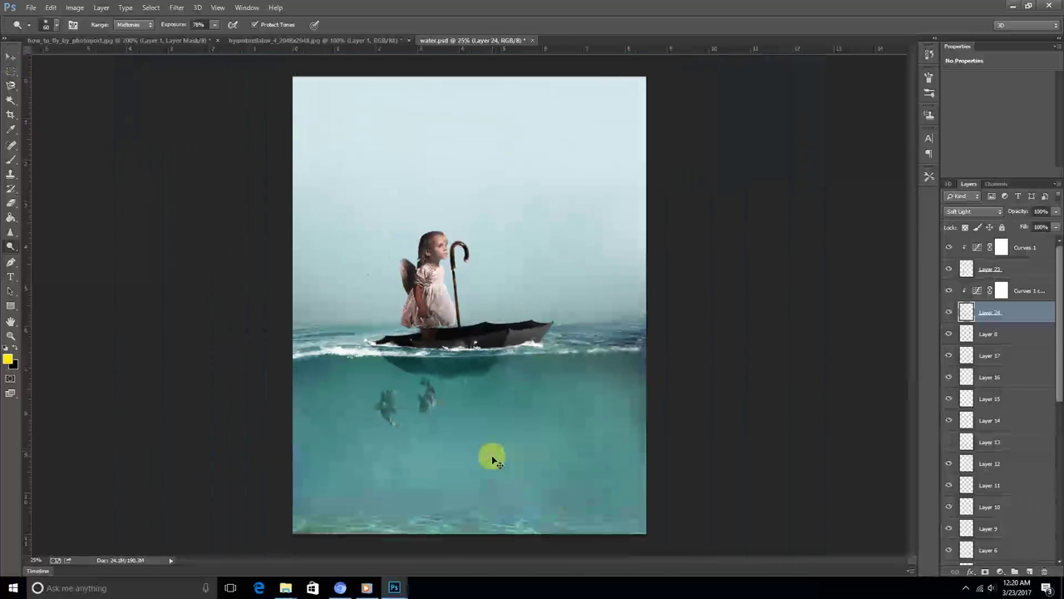
pyautogui.scroll(1, 492, 460)
pyautogui.scroll(-1, 492, 460)
pyautogui.scroll(1, 493, 460)
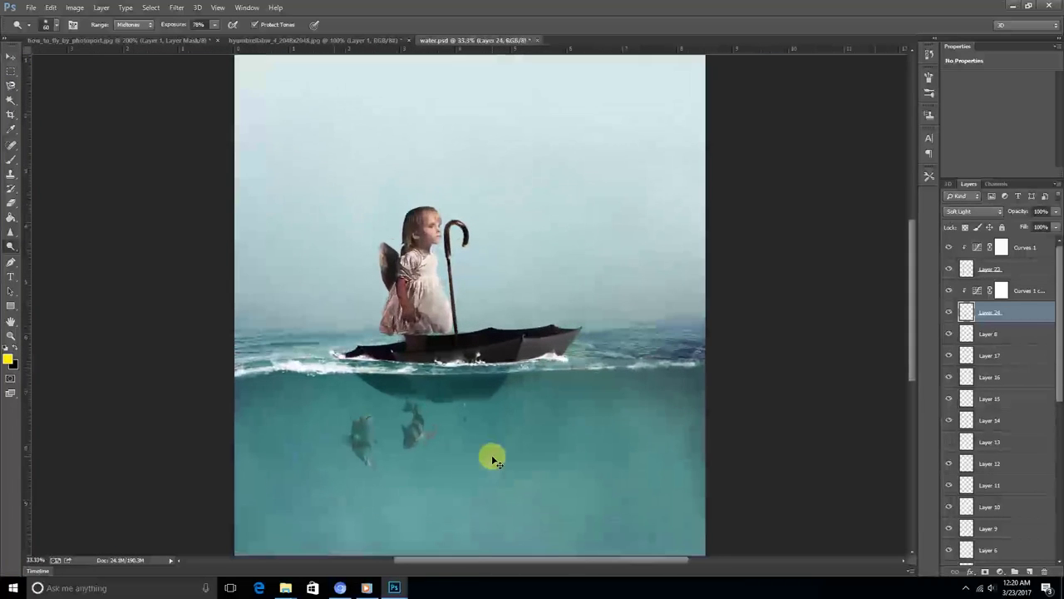
pyautogui.click(10, 60)
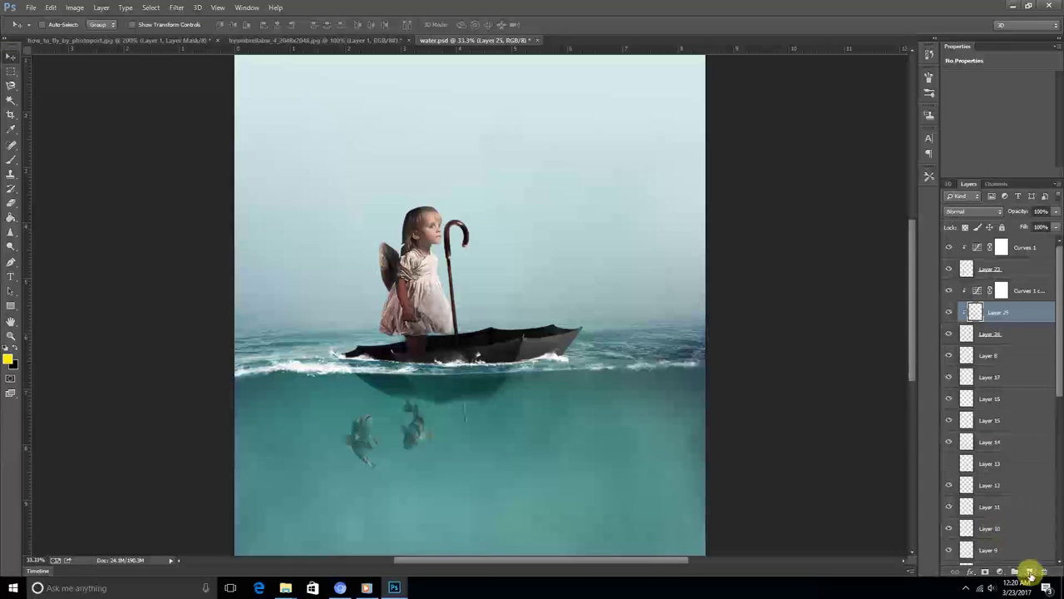
# Step: Load the Bubble_Brushes_by_Edelihu brush set into the Brush tool presets
pyautogui.press('b')
pyautogui.click(42, 25)
pyautogui.click(142, 44)
pyautogui.click(197, 179)
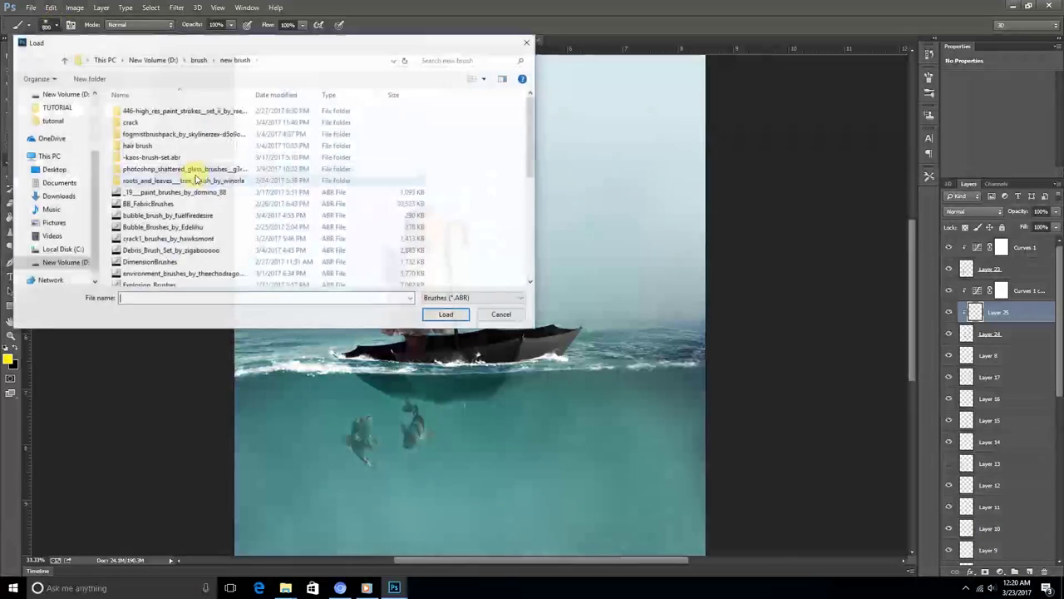
pyautogui.scroll(-6, 192, 216)
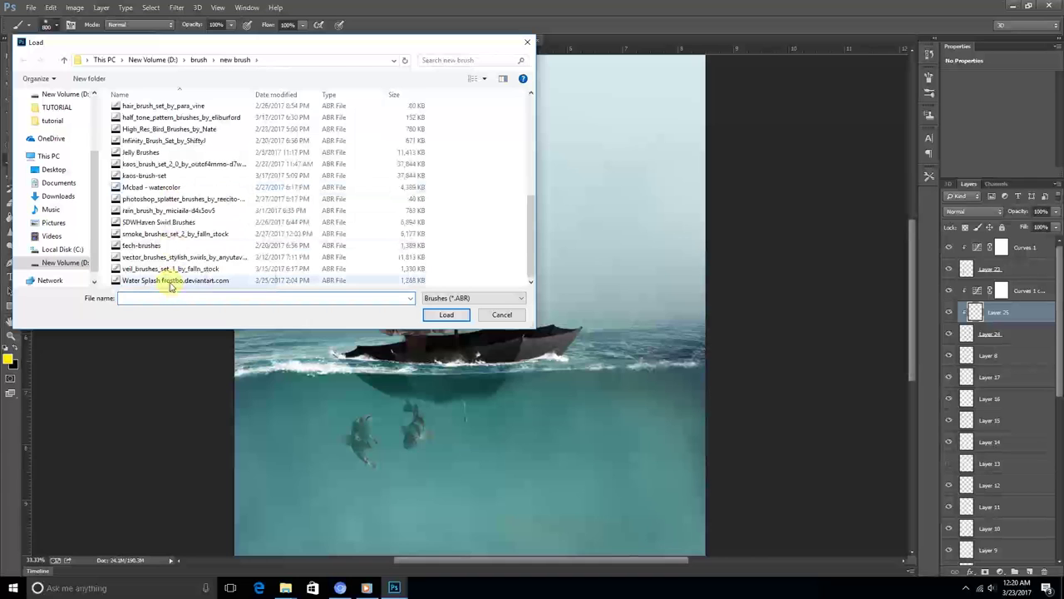
pyautogui.scroll(3, 158, 258)
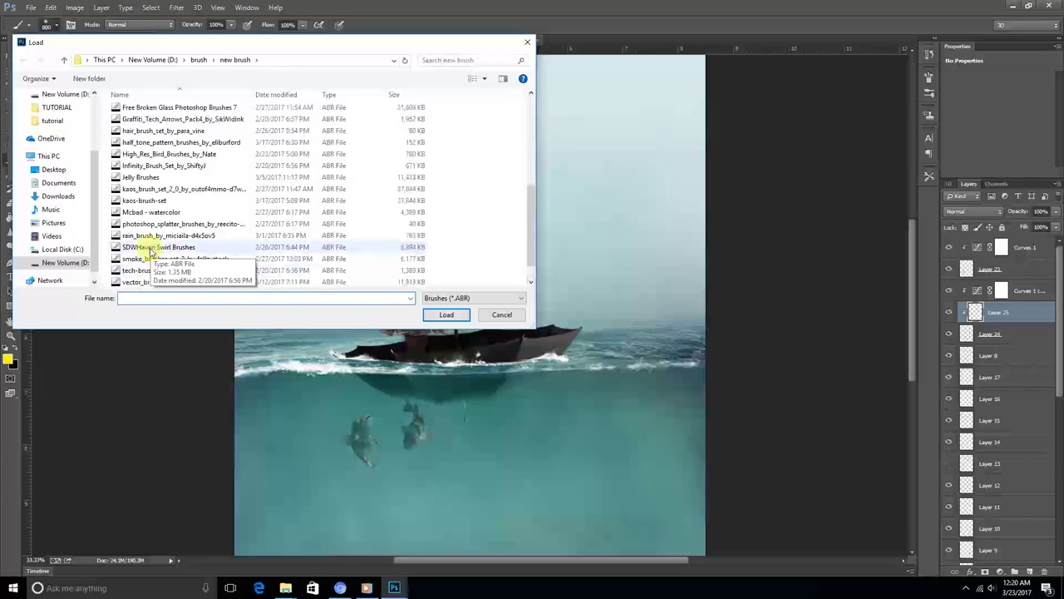
pyautogui.scroll(1, 150, 249)
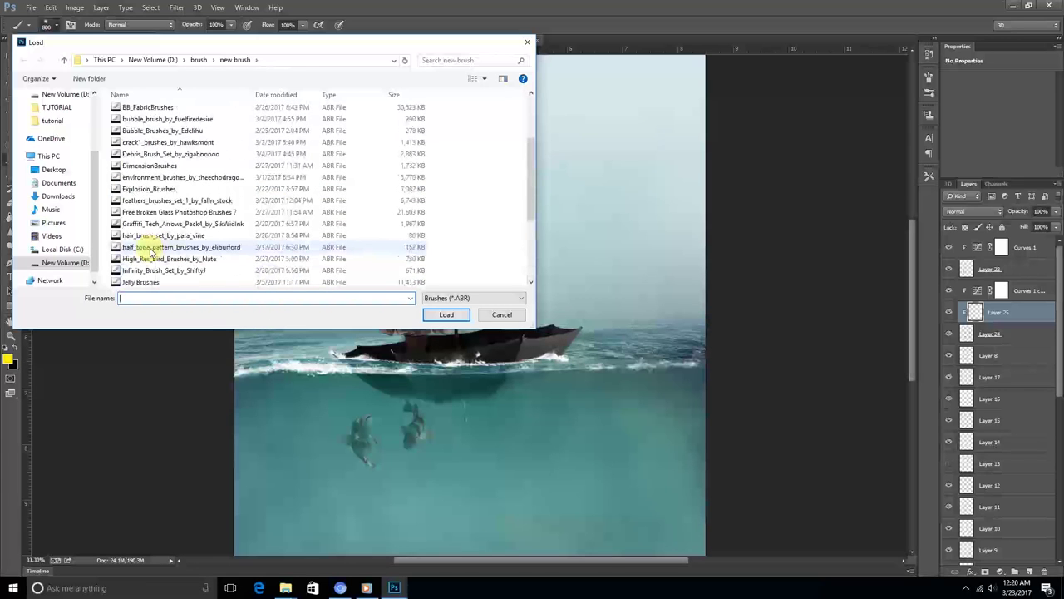
pyautogui.click(143, 130)
pyautogui.doubleClick(143, 118)
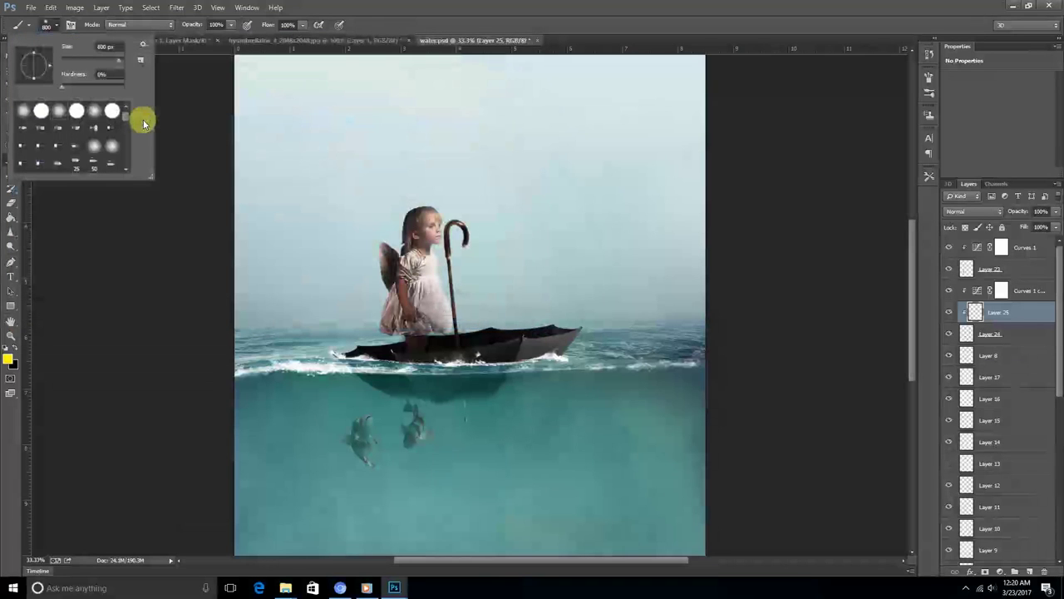
pyautogui.moveTo(126, 115); pyautogui.dragTo(126, 166)
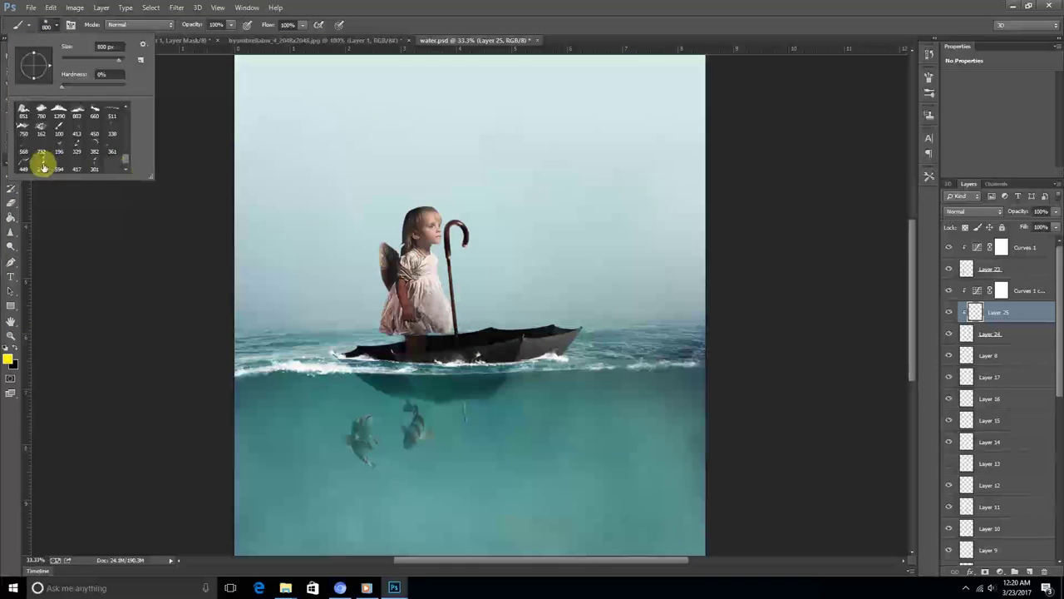
# Step: Choose bubble brush 361 and set the foreground colour to white
pyautogui.click(143, 43)
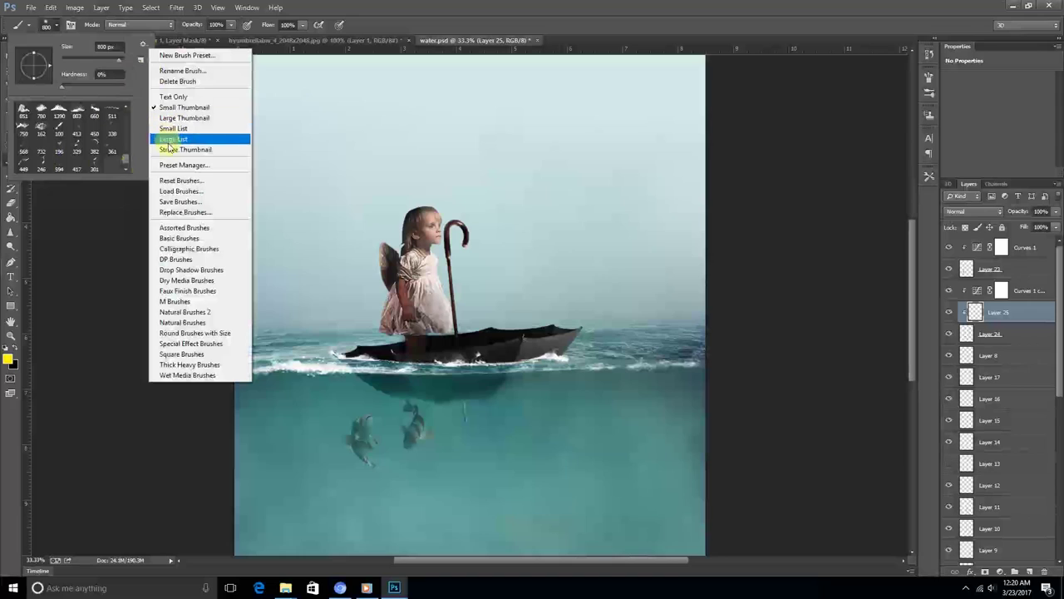
pyautogui.click(112, 162)
pyautogui.doubleClick(112, 163)
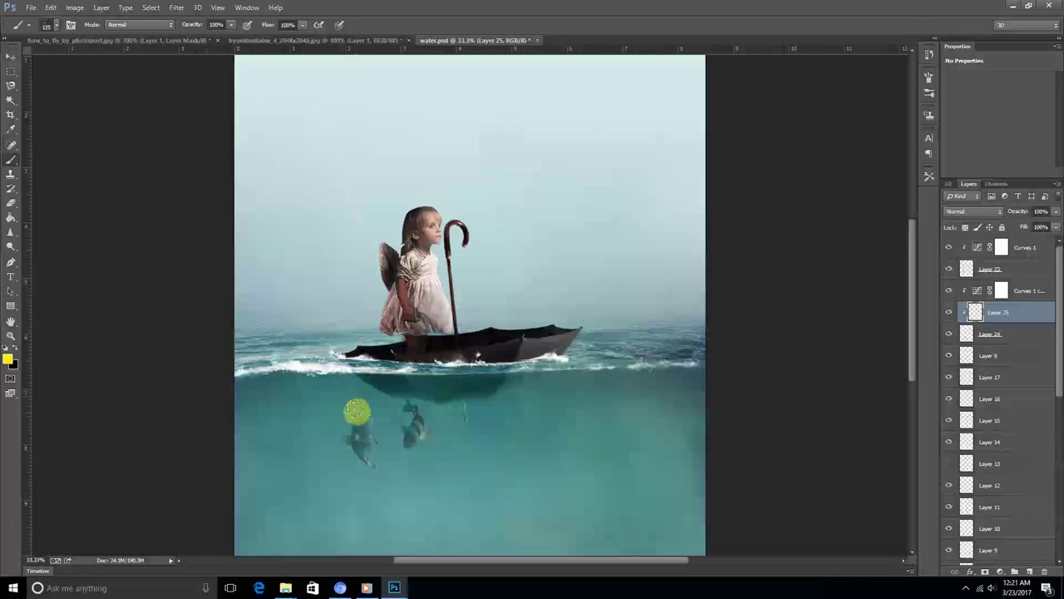
pyautogui.click(9, 357)
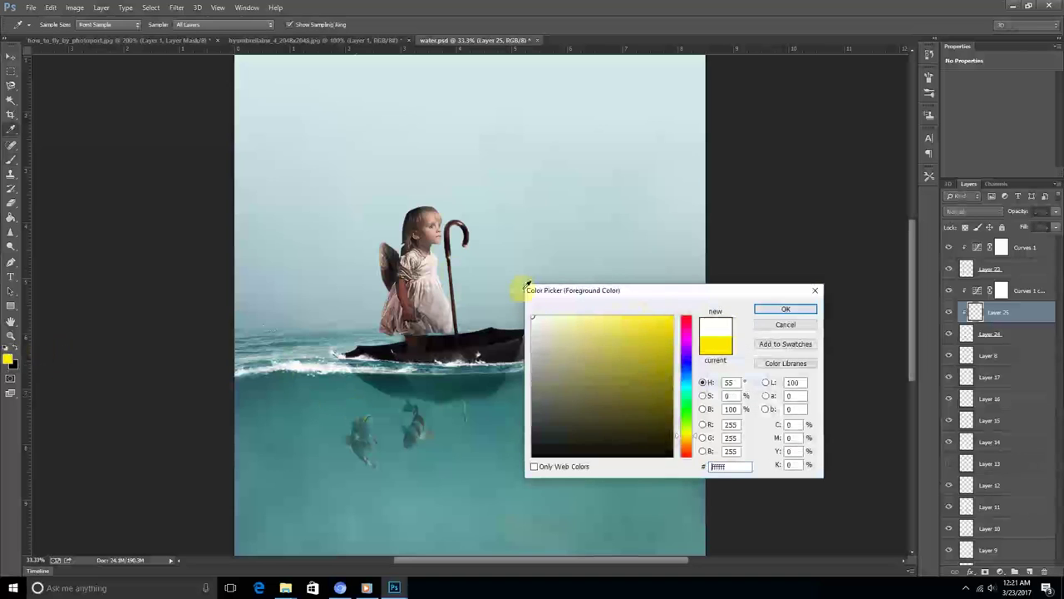
pyautogui.click(778, 312)
pyautogui.scroll(1, 321, 411)
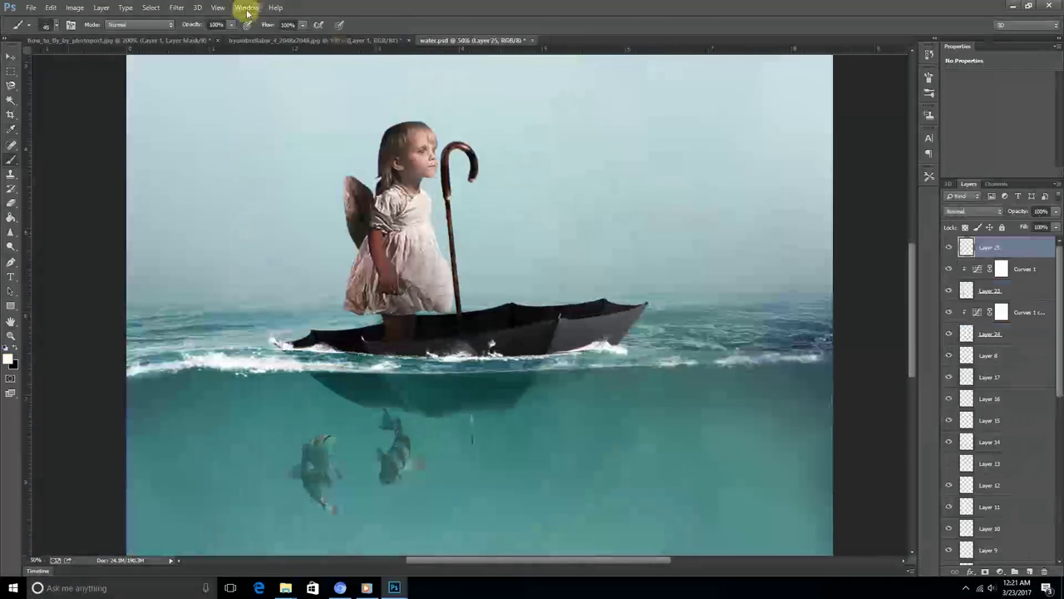
# Step: Enable Shape Dynamics and Scattering in the Brush panel with Count 6 and Count Jitter 60%
pyautogui.click(246, 10)
pyautogui.click(266, 99)
pyautogui.click(740, 110)
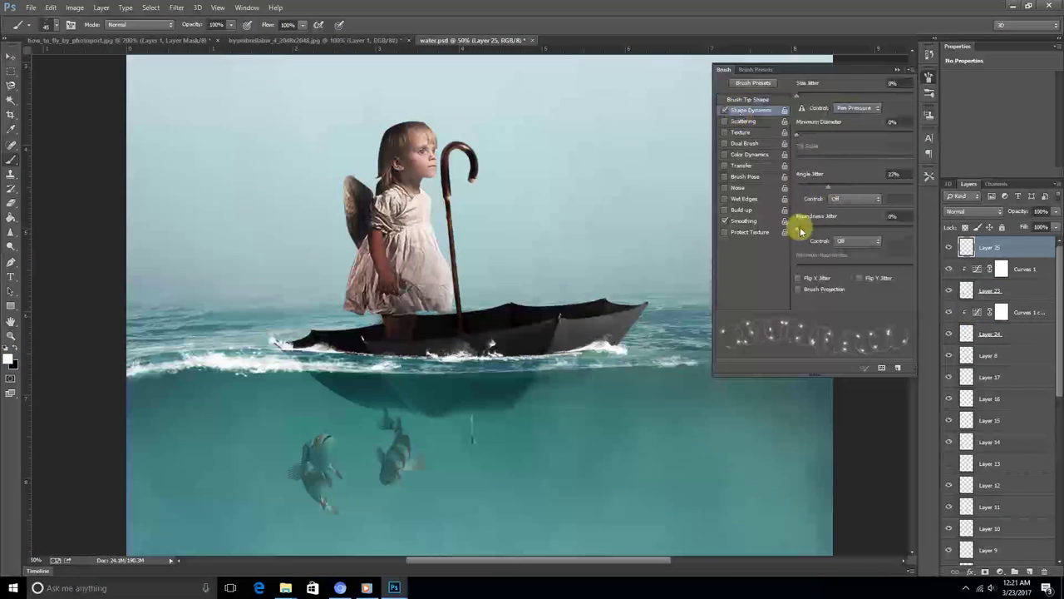
pyautogui.click(742, 121)
pyautogui.moveTo(815, 147); pyautogui.dragTo(815, 164)
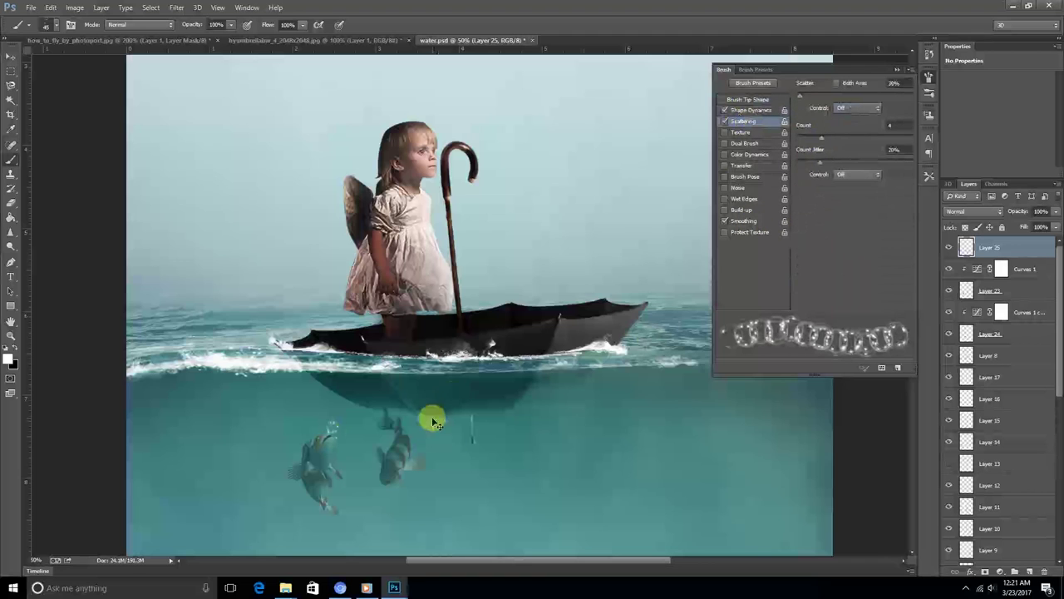
pyautogui.click(753, 110)
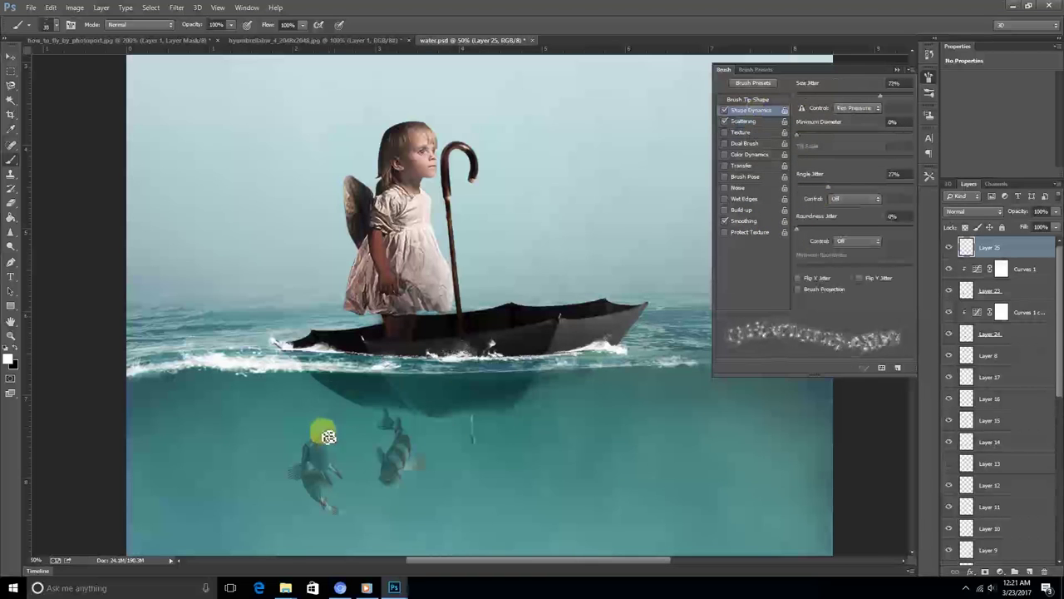
pyautogui.click(742, 122)
pyautogui.moveTo(831, 138); pyautogui.dragTo(865, 162)
# Step: Paint white bubbles near the fish and lower Layer 25's opacity to about 31%
pyautogui.press(']')
pyautogui.press(']')
pyautogui.click(322, 414)
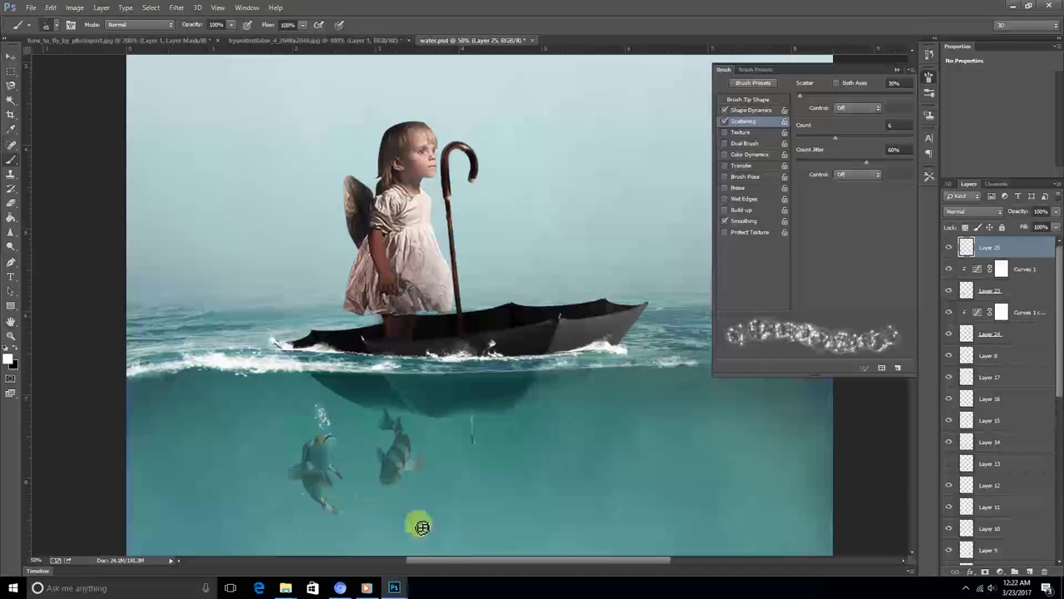
pyautogui.press('[')
pyautogui.press('[')
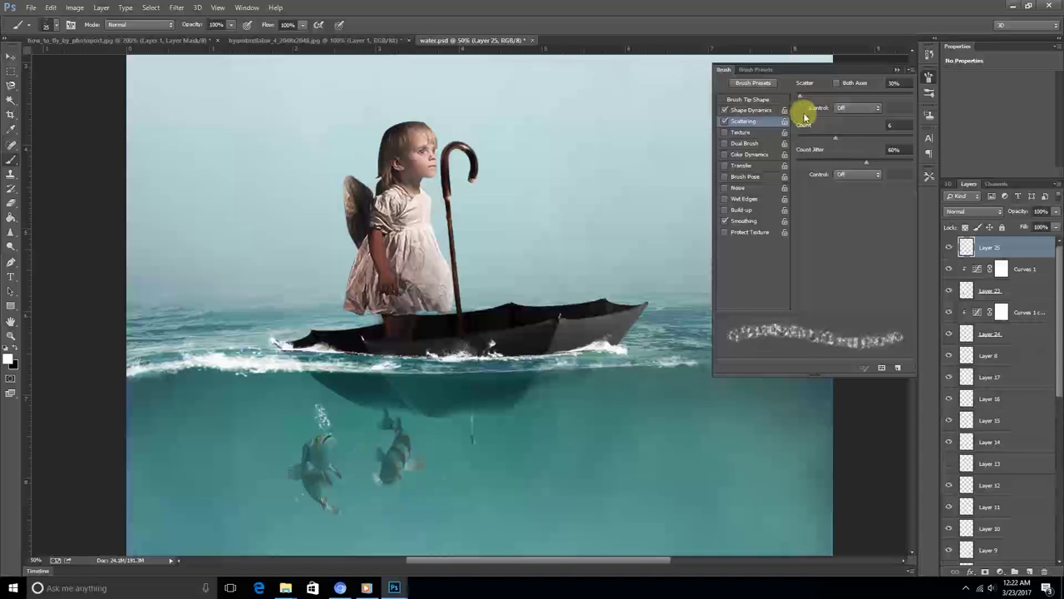
pyautogui.press(']')
pyautogui.press(']')
pyautogui.press(']')
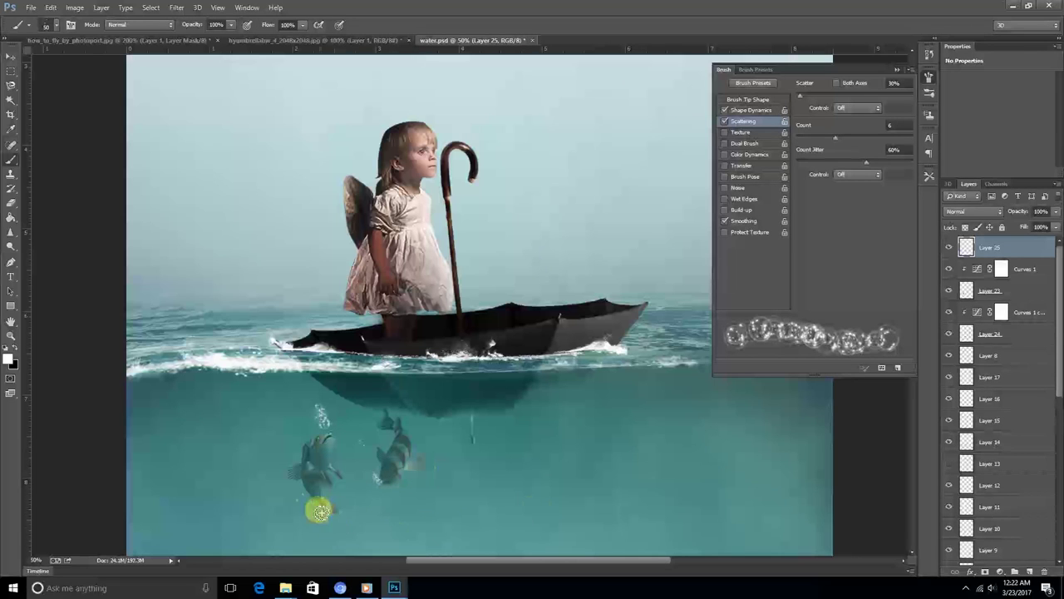
pyautogui.press('[')
pyautogui.press('[')
pyautogui.hotkey('ctrl', '-')
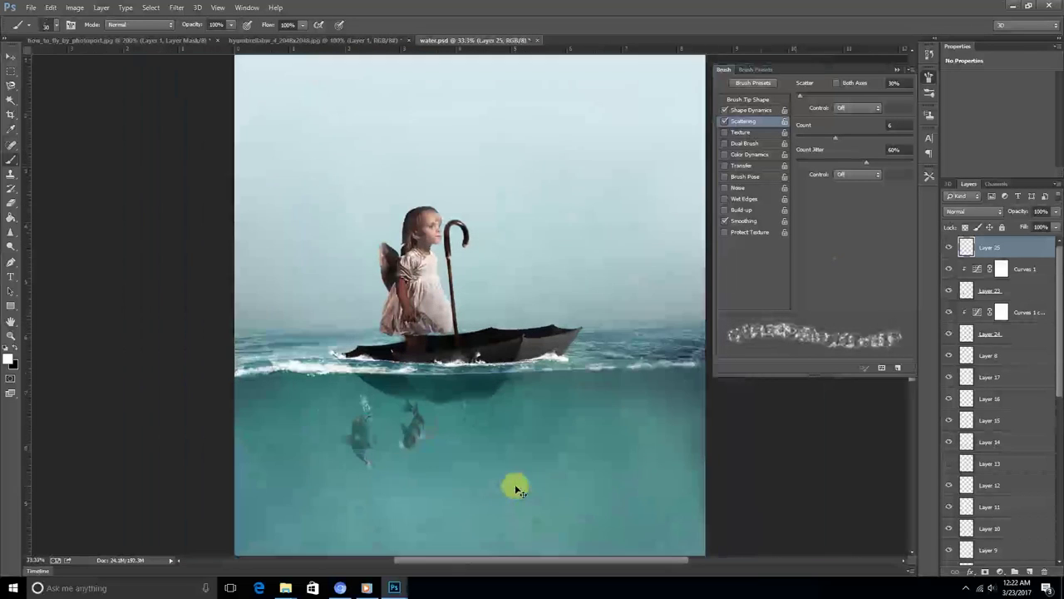
pyautogui.moveTo(1056, 211); pyautogui.dragTo(1019, 227)
pyautogui.click(965, 249)
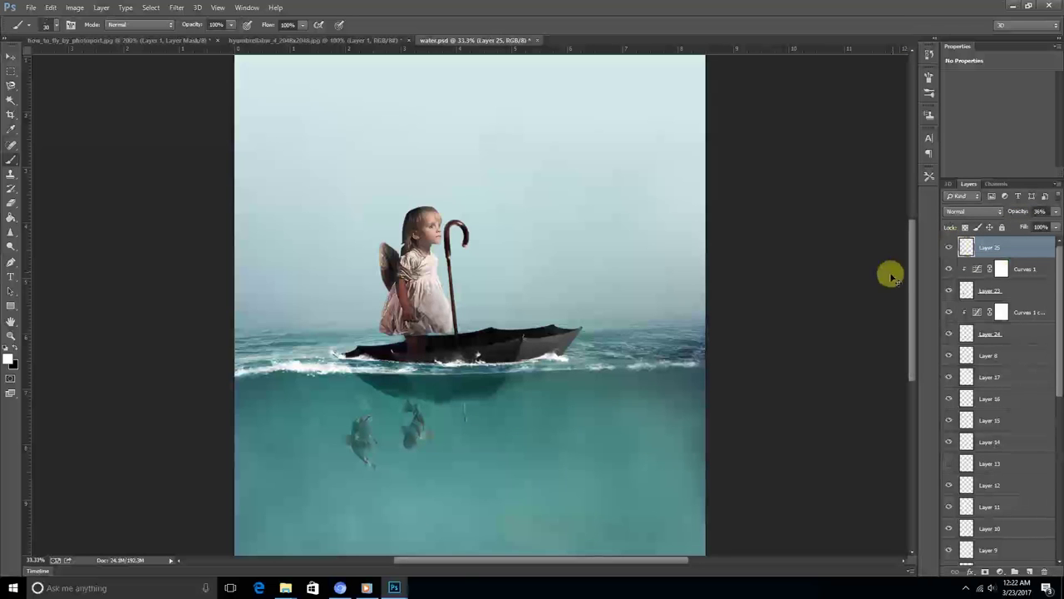
# Step: Add an empty layer above Layer 25, then merge it back down into Layer 25
pyautogui.hotkey('ctrl', '-')
pyautogui.hotkey('ctrl', '-')
pyautogui.hotkey('ctrl', '+')
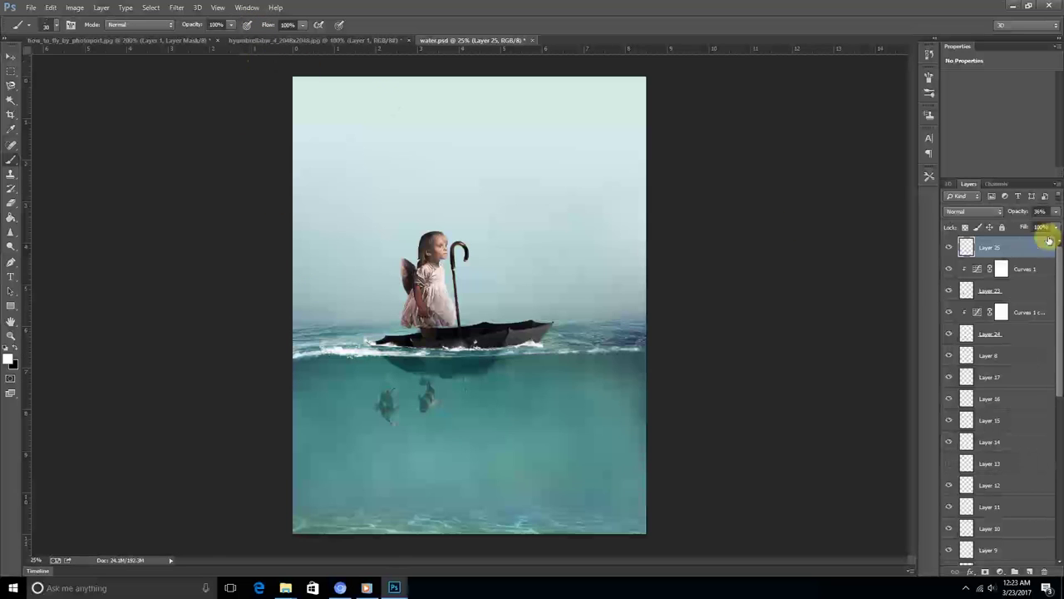
pyautogui.click(1031, 571)
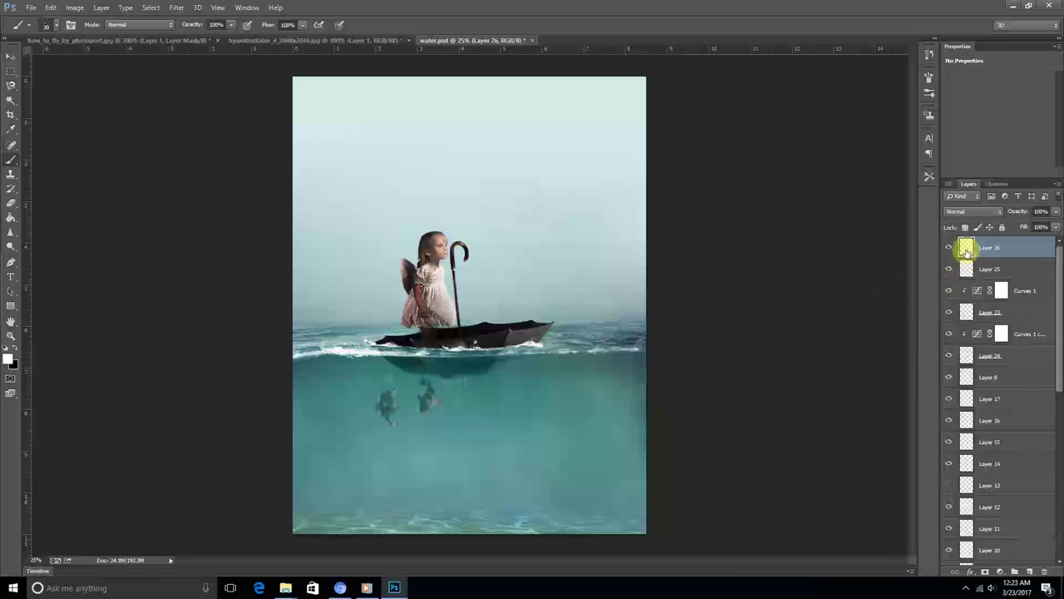
pyautogui.hotkey('ctrl', 'e')
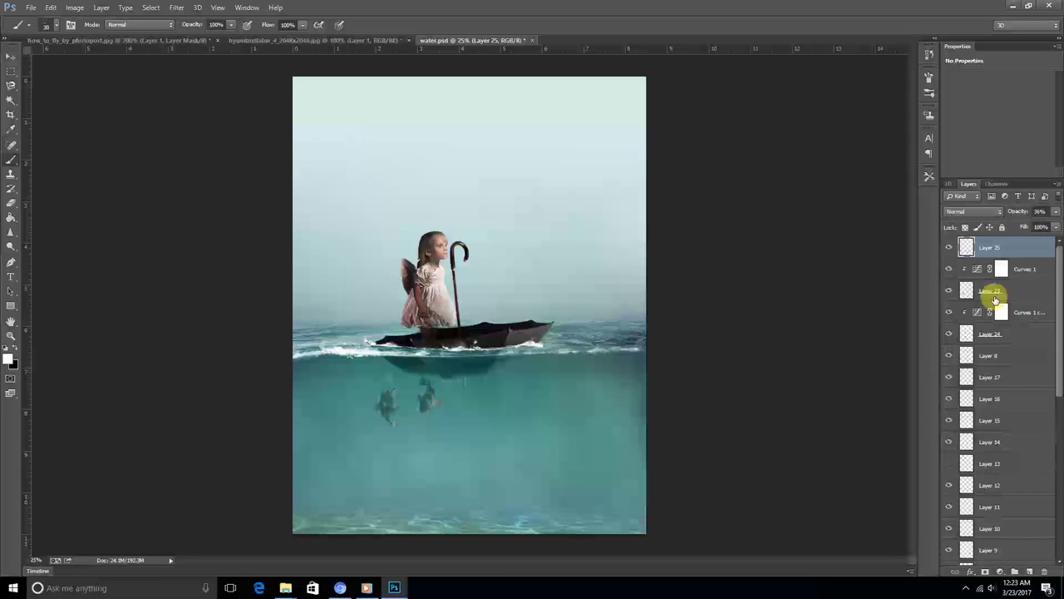
# Step: Reselect Layer 25 and add the new empty Layer 26 above it
pyautogui.scroll(-2, 995, 300)
pyautogui.scroll(-3, 993, 296)
pyautogui.scroll(-3, 981, 452)
pyautogui.scroll(-3, 969, 491)
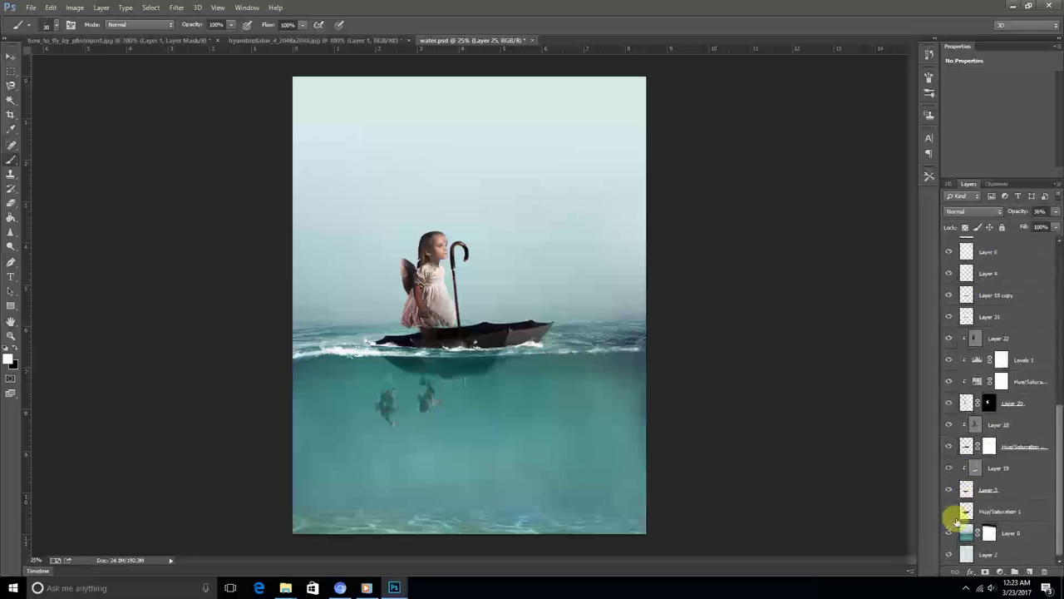
pyautogui.click(964, 532)
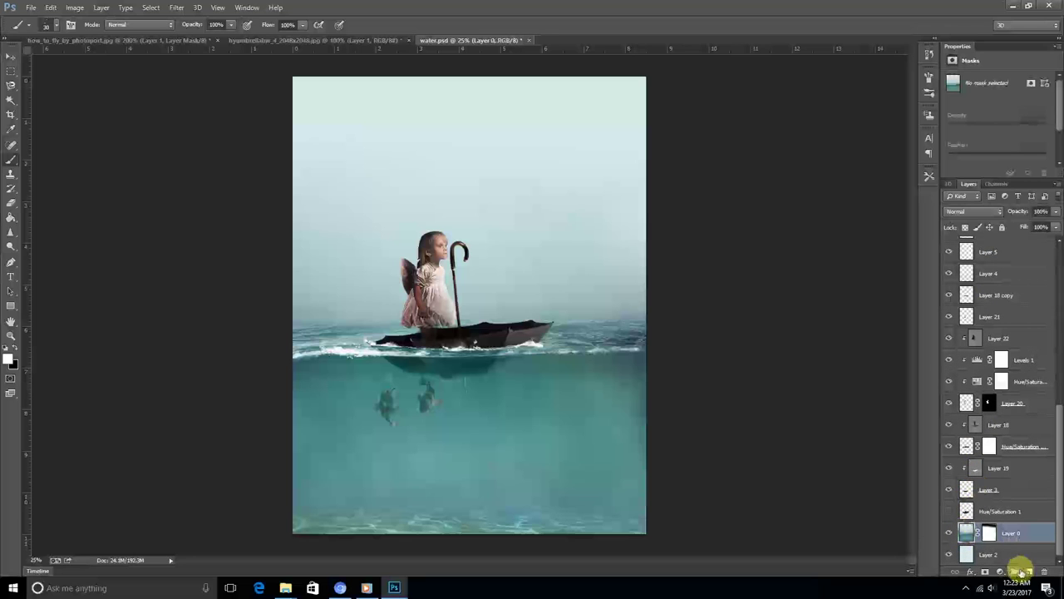
pyautogui.scroll(5, 989, 416)
pyautogui.scroll(5, 982, 316)
pyautogui.click(998, 247)
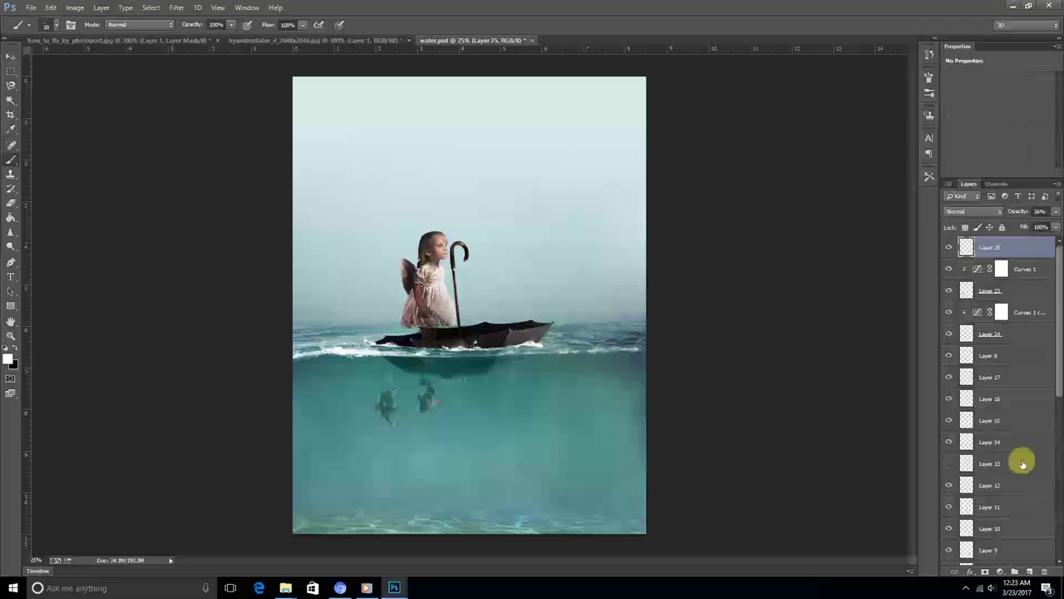
pyautogui.click(1029, 572)
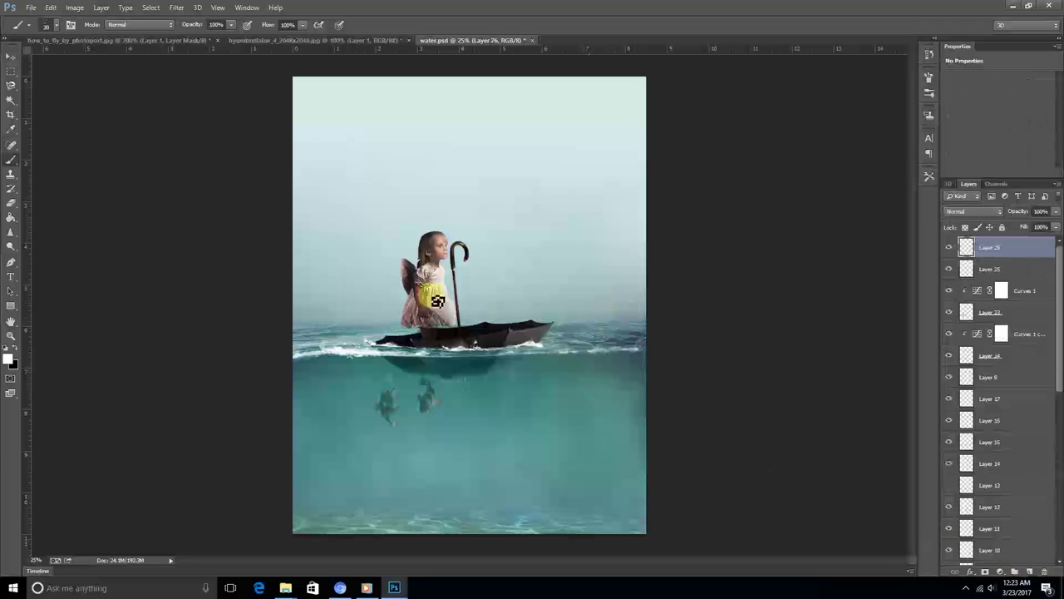
# Step: Set a green foreground colour and choose a soft round brush tip
pyautogui.click(8, 360)
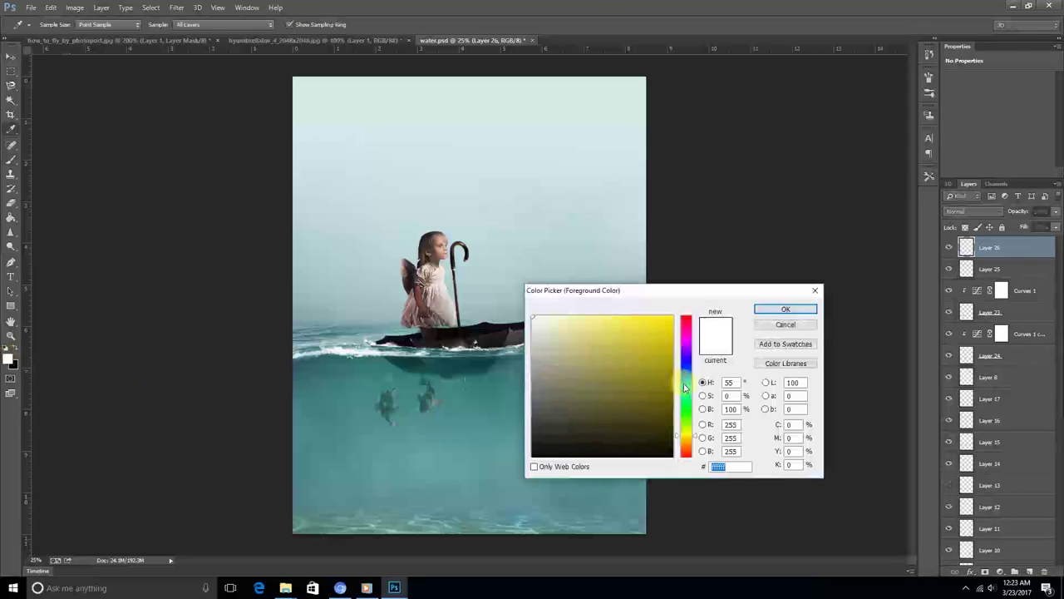
pyautogui.moveTo(685, 387); pyautogui.dragTo(687, 405)
pyautogui.moveTo(646, 352); pyautogui.dragTo(570, 360)
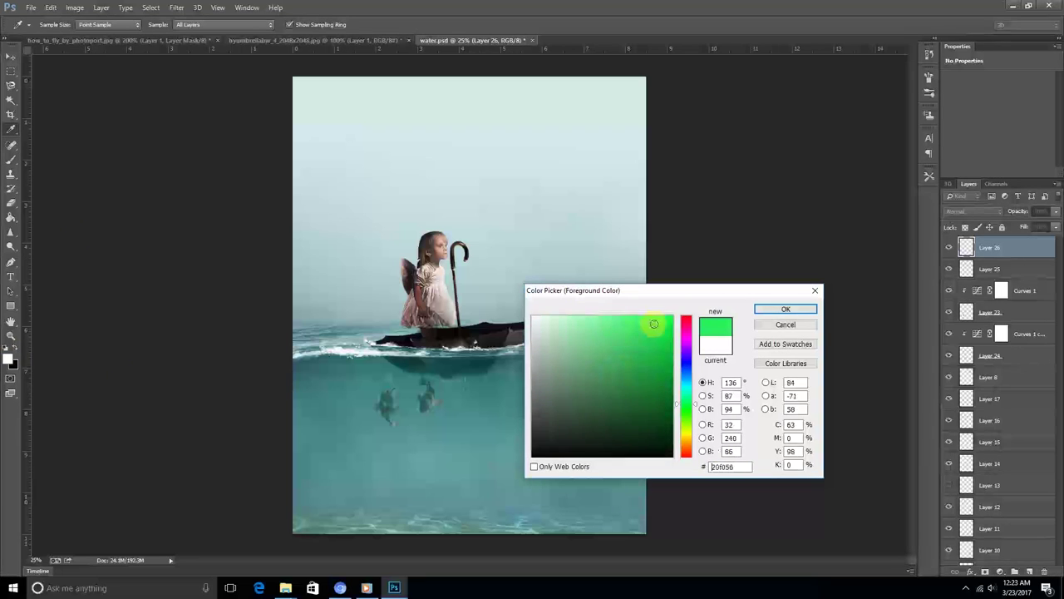
pyautogui.click(782, 309)
pyautogui.press('b')
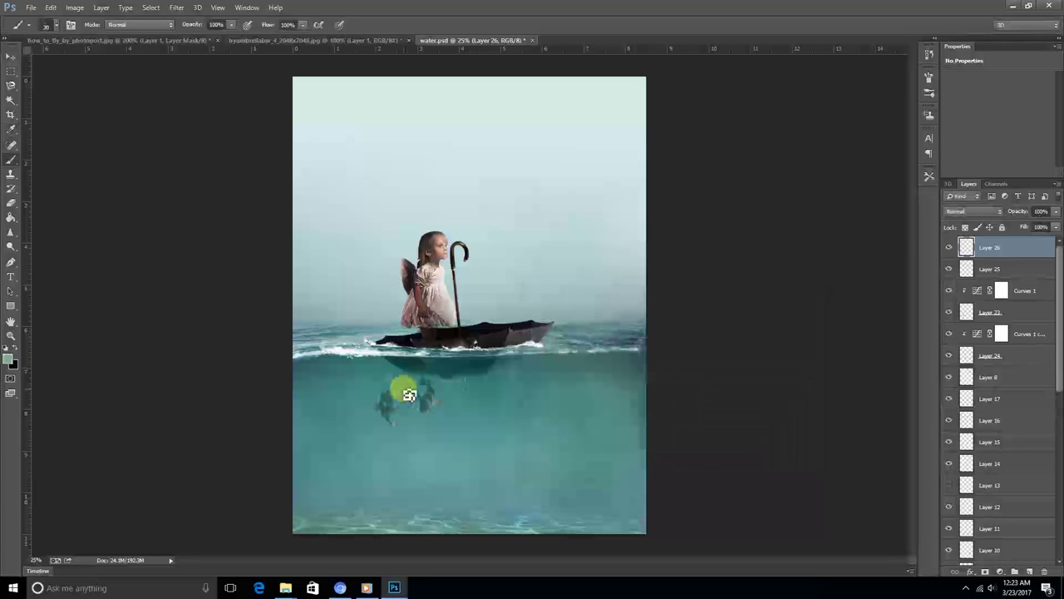
pyautogui.click(48, 25)
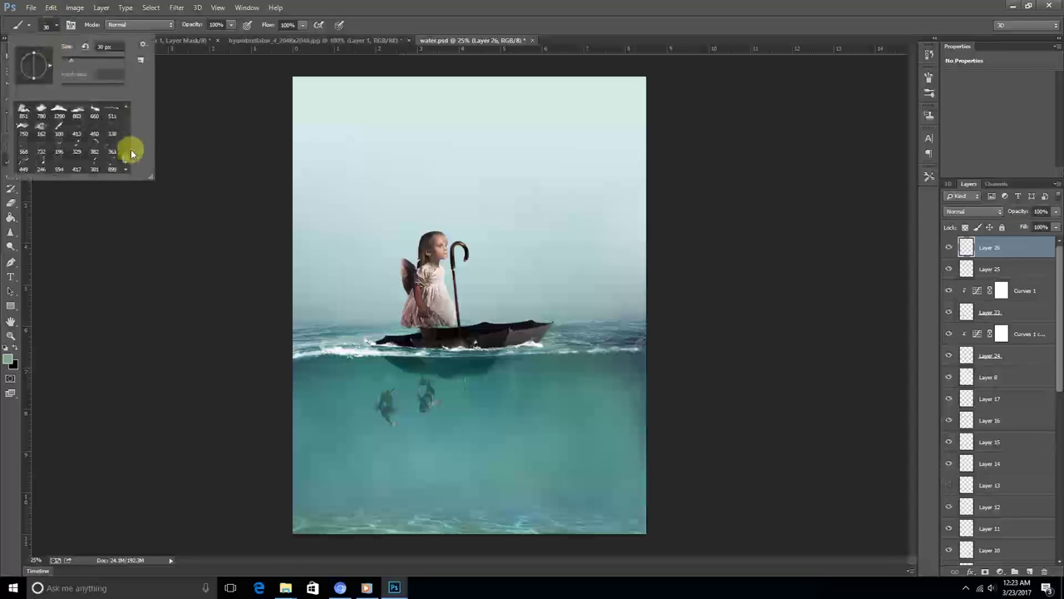
pyautogui.click(117, 117)
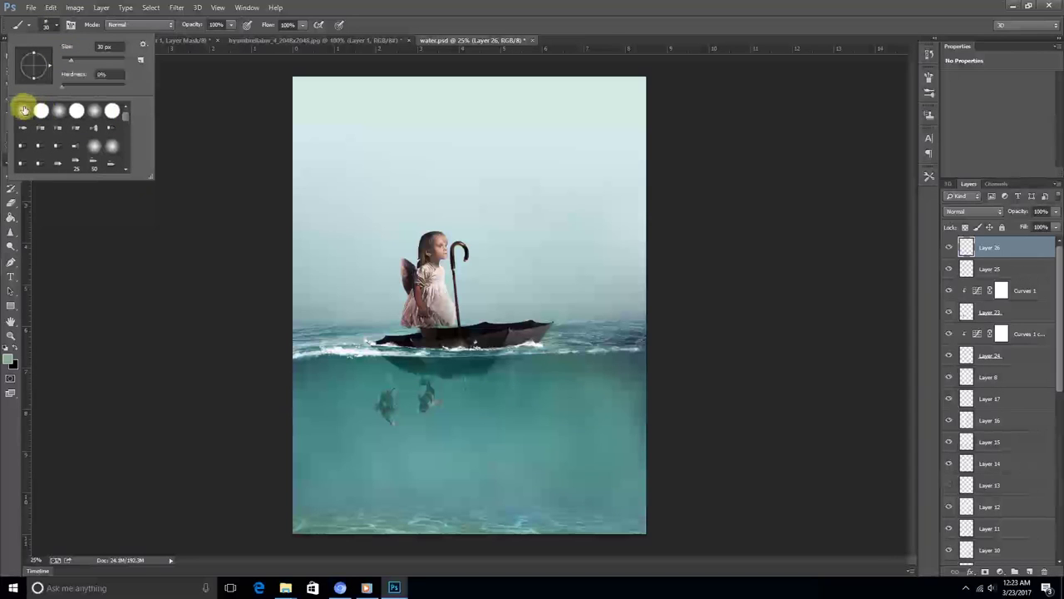
pyautogui.doubleClick(24, 110)
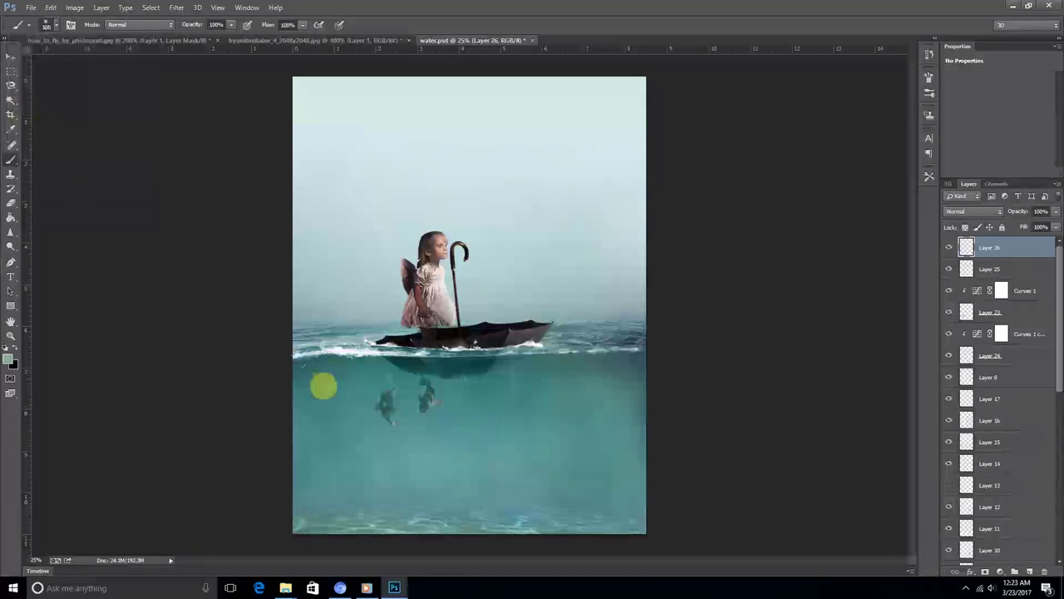
# Step: Paint a soft green glow over the fish and set Layer 26 to Soft Light
pyautogui.moveTo(319, 399)
pyautogui.mouseDown()
pyautogui.moveTo(366, 434)
pyautogui.moveTo(357, 394)
pyautogui.moveTo(308, 449)
pyautogui.mouseUp()
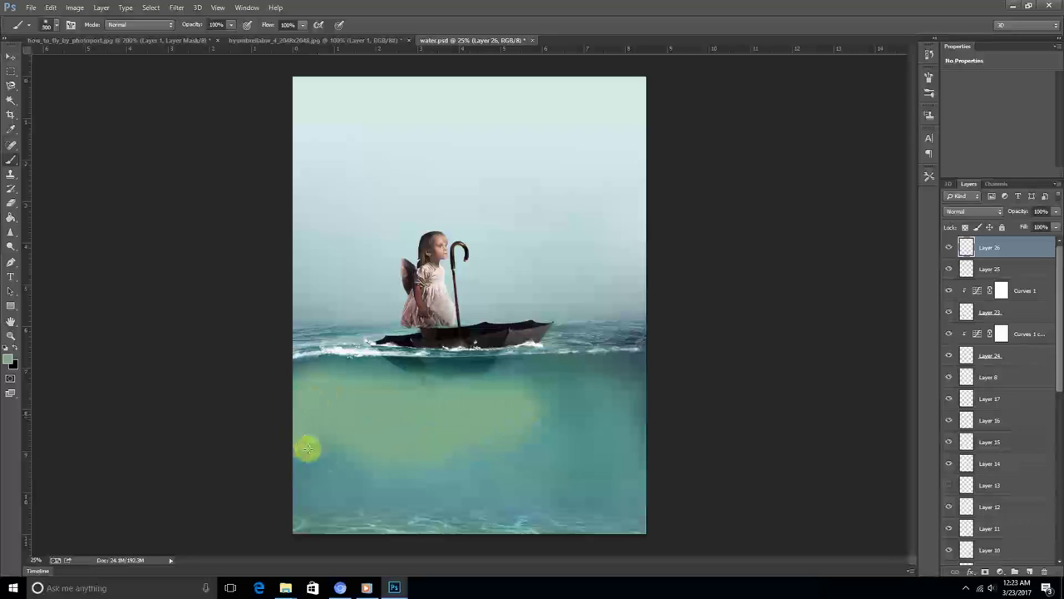
pyautogui.hotkey('ctrl', 'z')
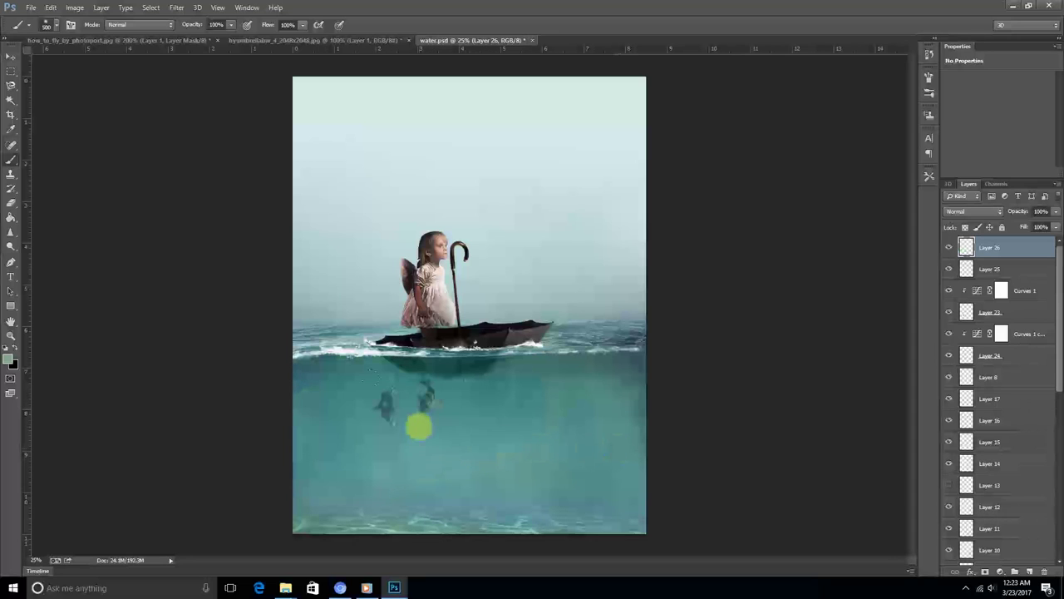
pyautogui.click(470, 411)
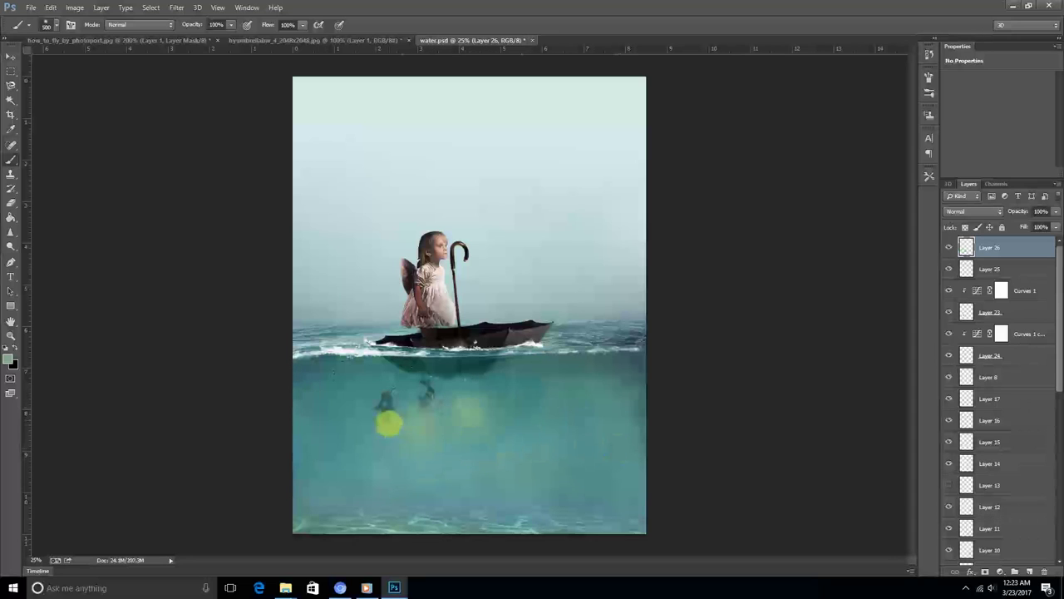
pyautogui.click(389, 424)
pyautogui.click(981, 212)
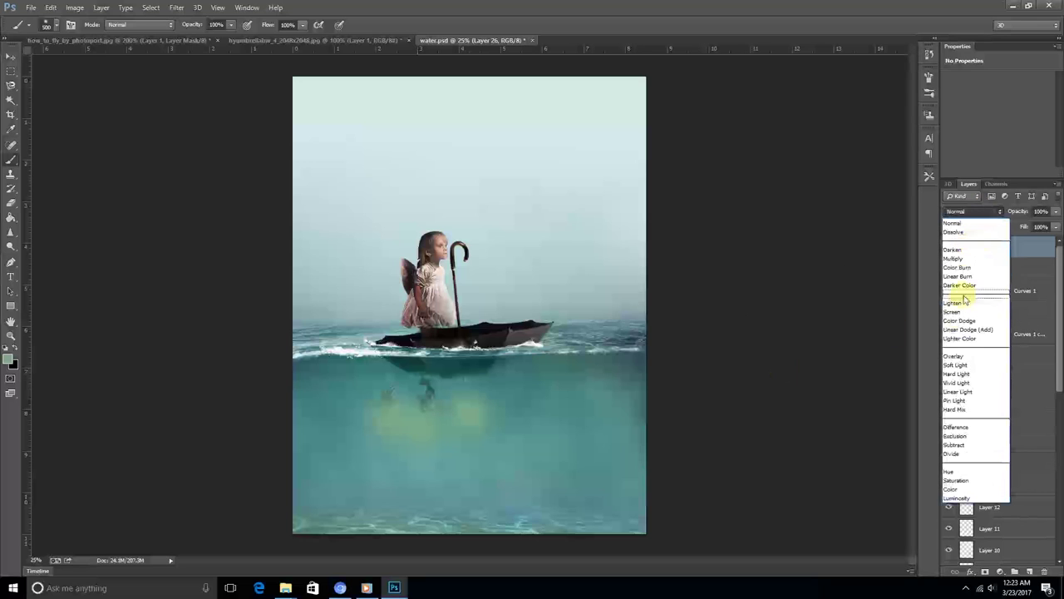
pyautogui.click(956, 364)
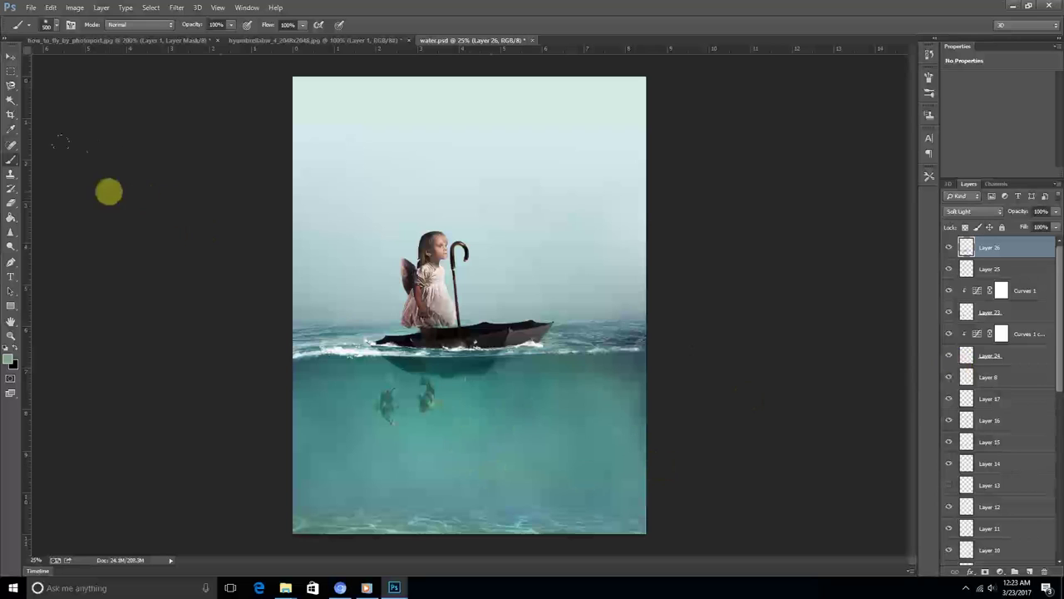
# Step: Switch to a grey-green colour (#7b9883) and paint faint strokes across the underwater area
pyautogui.click(9, 360)
pyautogui.click(638, 398)
pyautogui.click(785, 308)
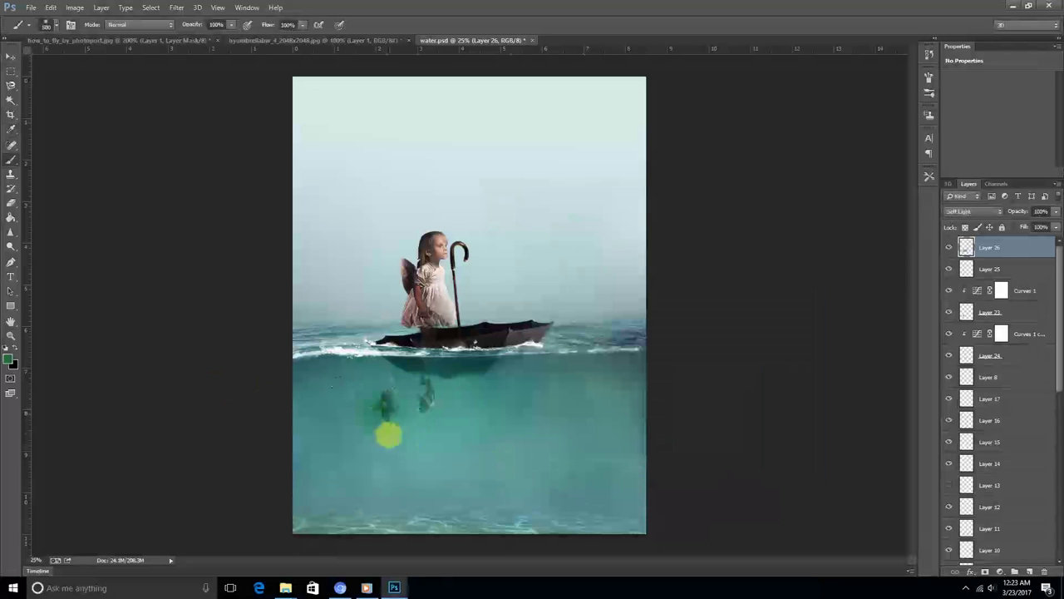
pyautogui.click(9, 361)
pyautogui.click(558, 372)
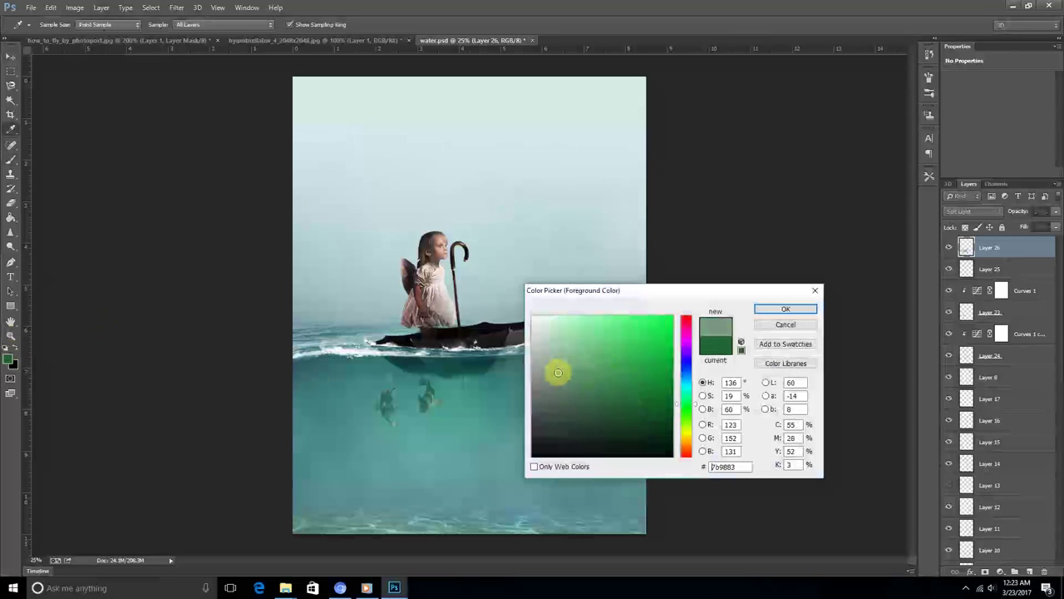
pyautogui.click(772, 310)
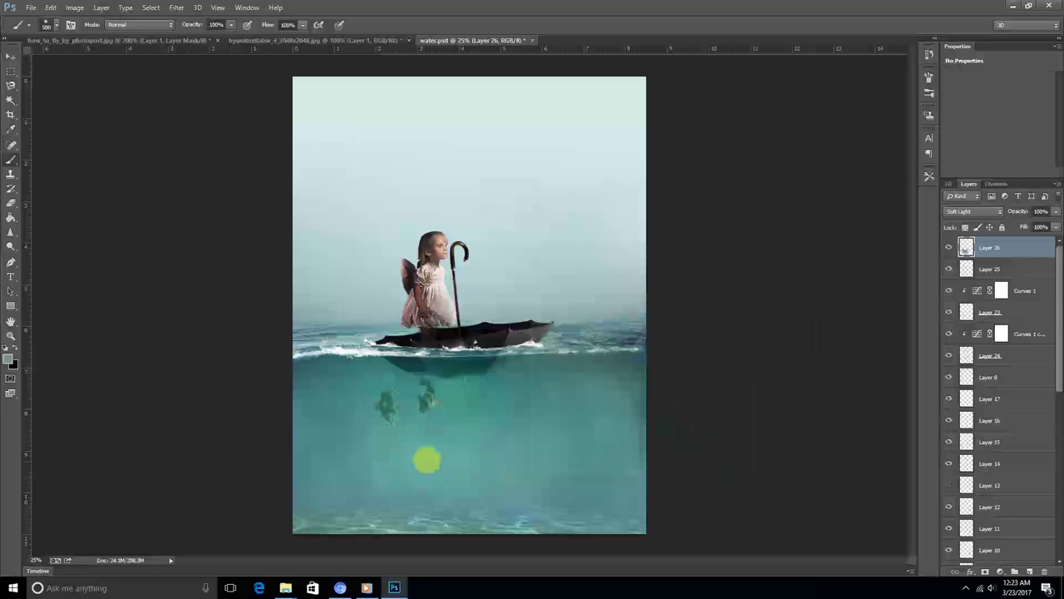
pyautogui.moveTo(393, 451)
pyautogui.mouseDown()
pyautogui.moveTo(505, 409)
pyautogui.moveTo(534, 427)
pyautogui.moveTo(657, 461)
pyautogui.mouseUp()
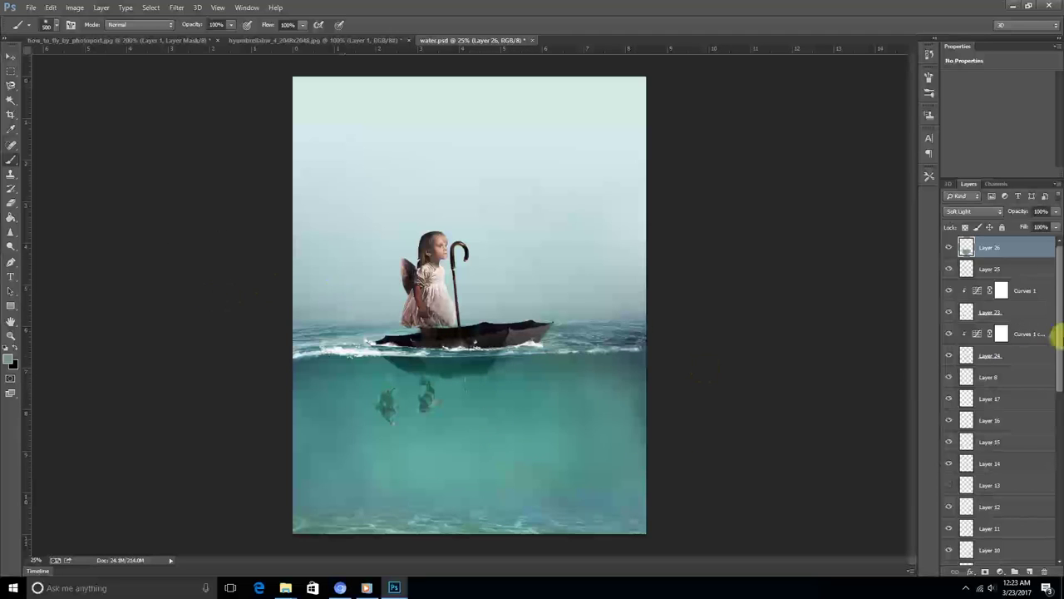
# Step: Paint a patch over the fish on new Layer 27, blended Soft Light (after trying Overlay) at 31%
pyautogui.click(1031, 570)
pyautogui.moveTo(392, 458)
pyautogui.mouseDown()
pyautogui.moveTo(387, 410)
pyautogui.moveTo(399, 428)
pyautogui.mouseUp()
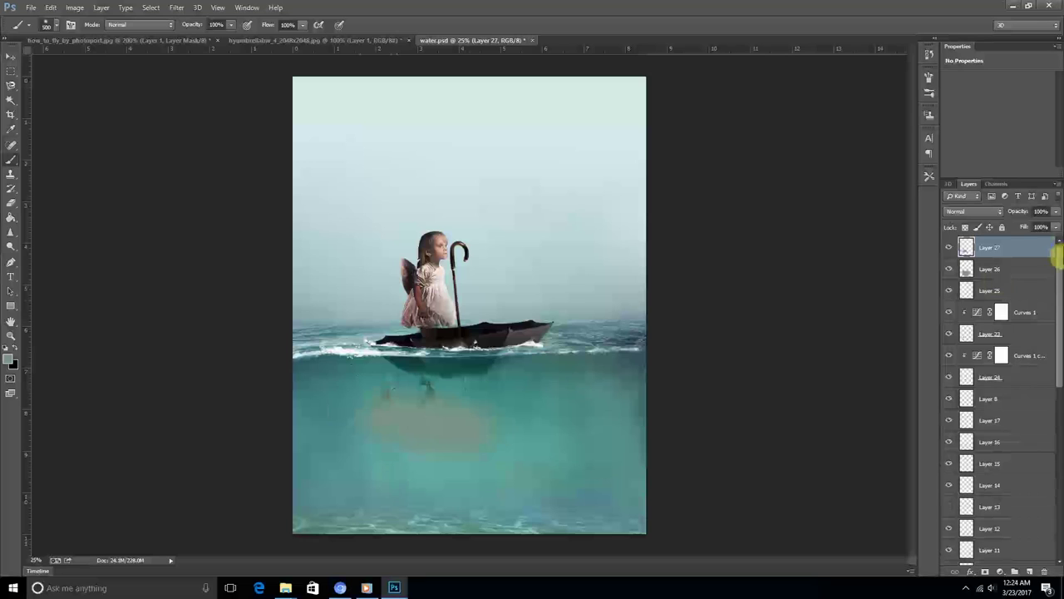
pyautogui.click(985, 211)
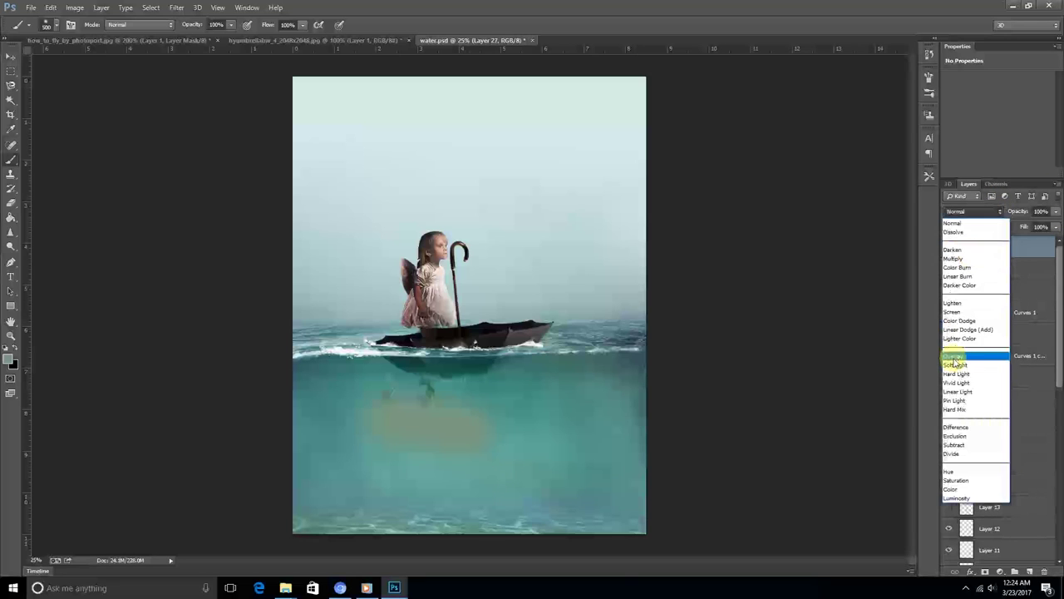
pyautogui.click(957, 358)
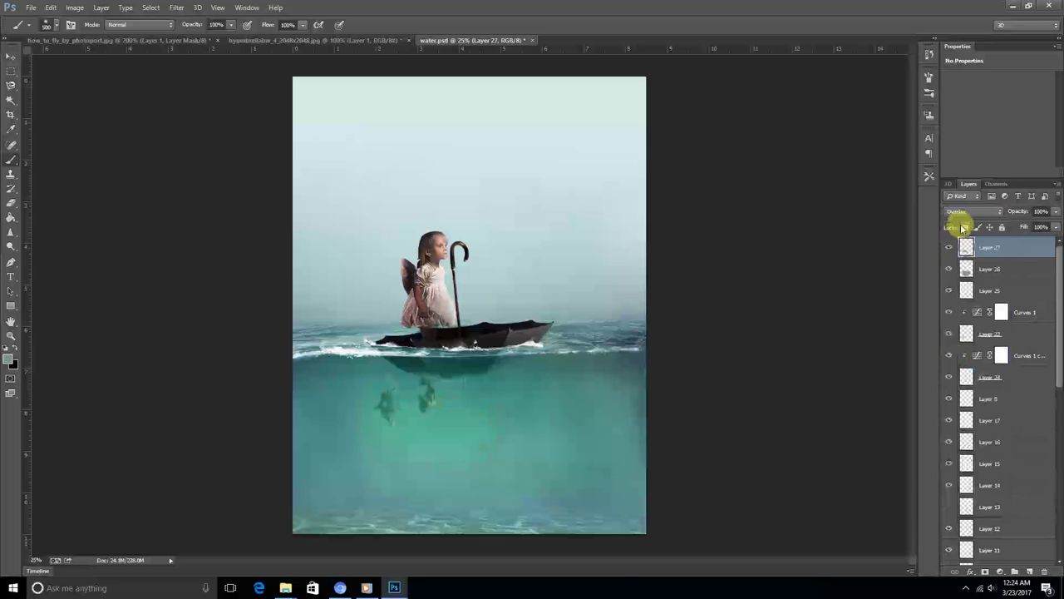
pyautogui.click(968, 211)
pyautogui.click(973, 345)
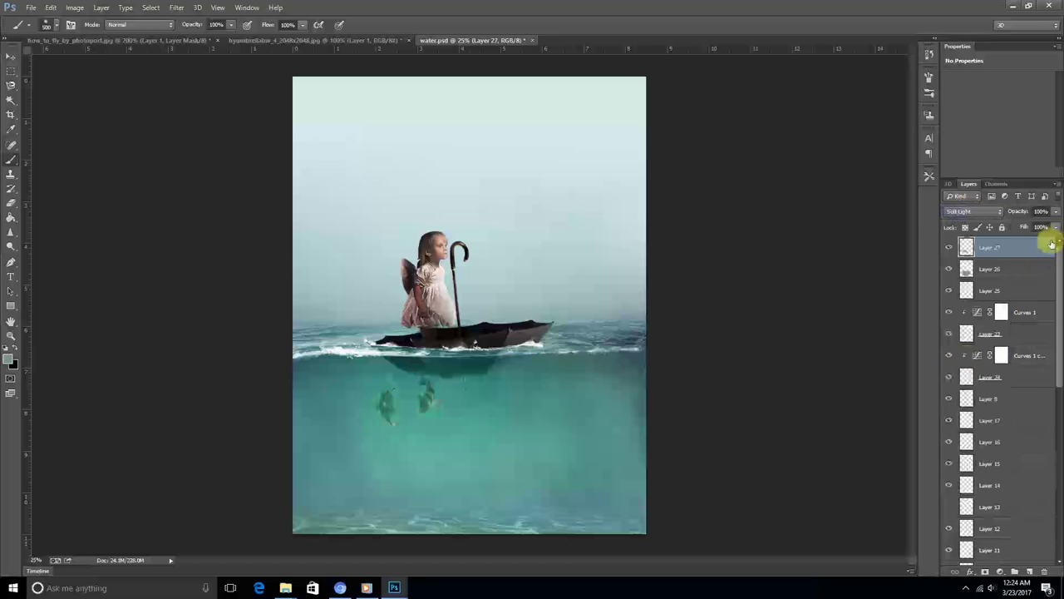
pyautogui.moveTo(1057, 222); pyautogui.dragTo(947, 225)
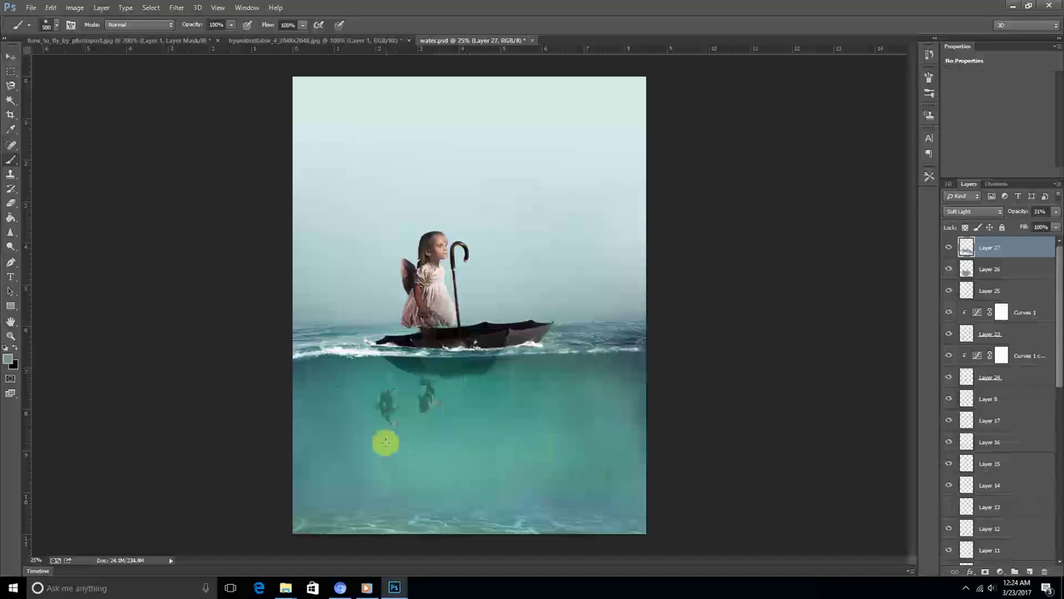
pyautogui.hotkey('ctrl', '-')
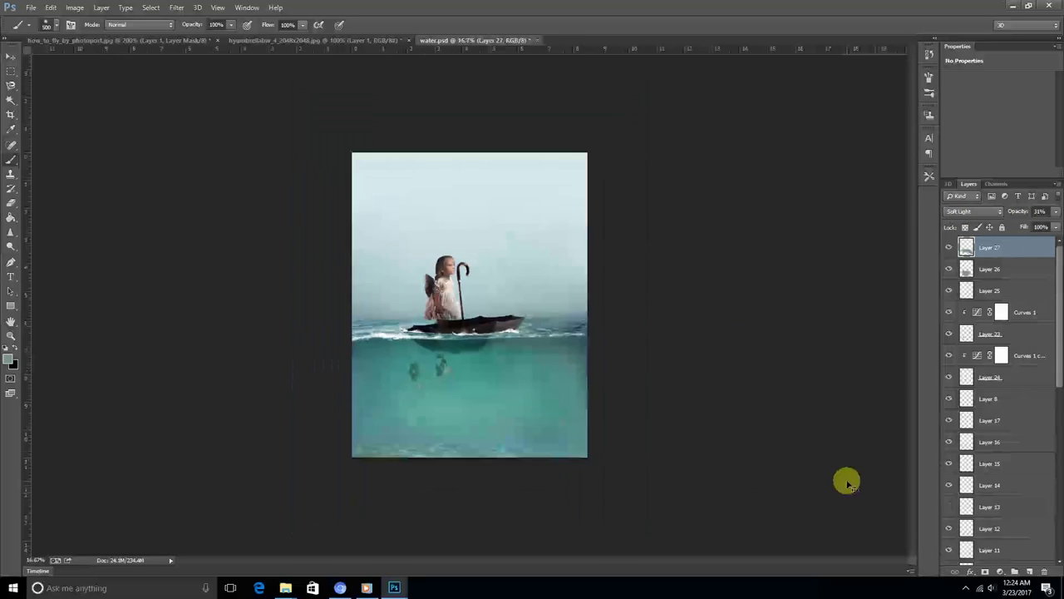
pyautogui.hotkey('ctrl', '+')
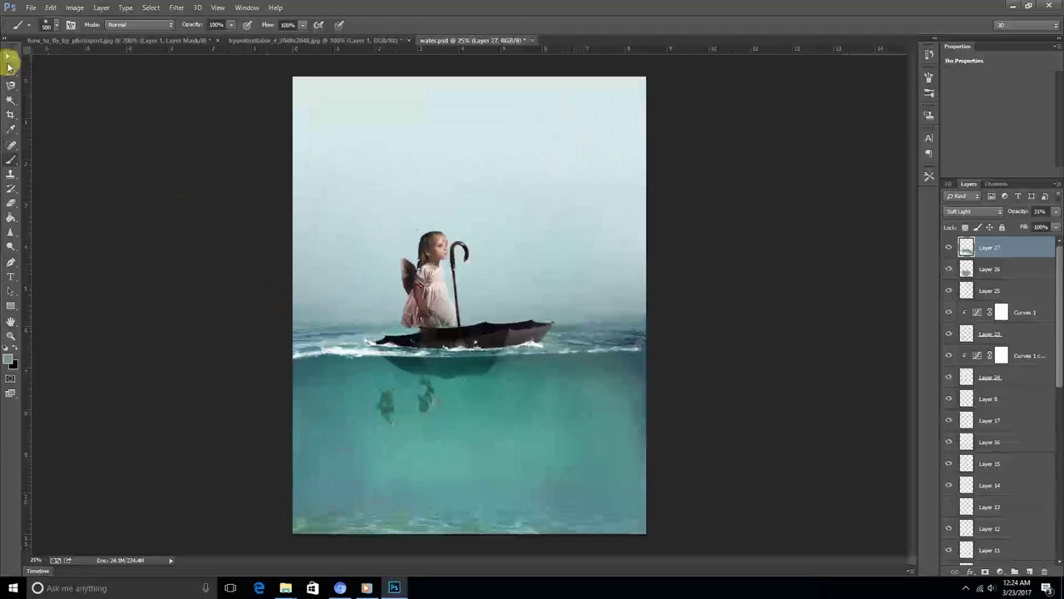
# Step: Shift all layers down to Layer 0 slightly lower and drag the cloudy sky in as Layer 28 below Layer 0
pyautogui.click(11, 57)
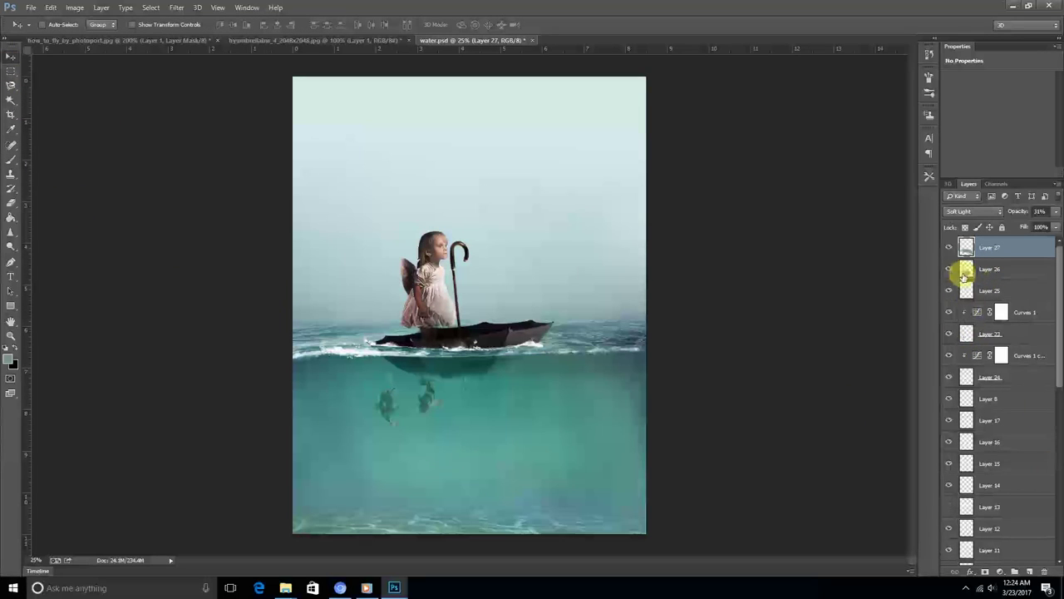
pyautogui.scroll(-5, 969, 333)
pyautogui.scroll(-5, 979, 449)
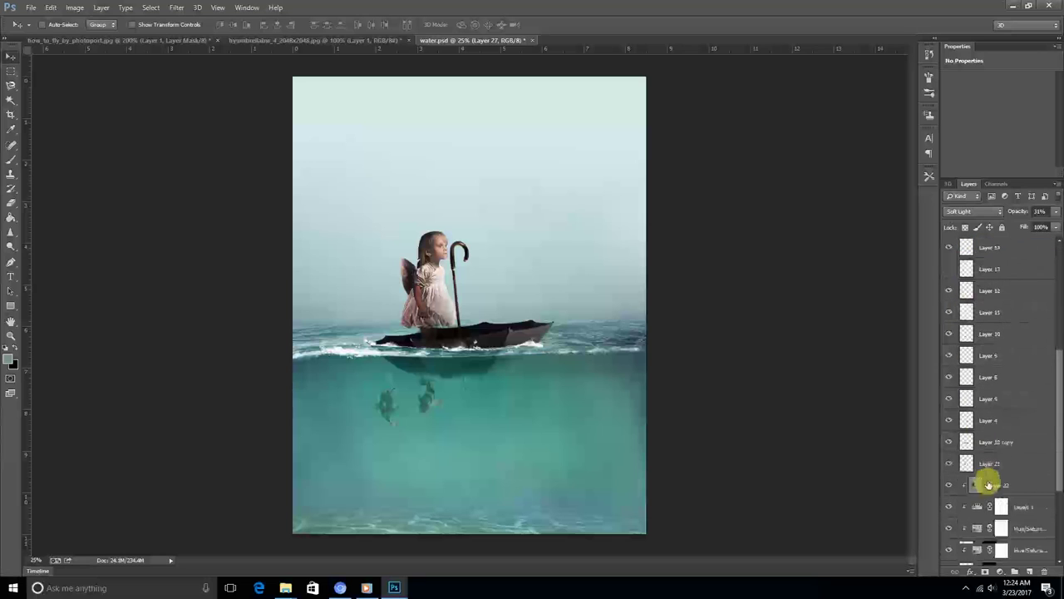
pyautogui.scroll(-3, 981, 489)
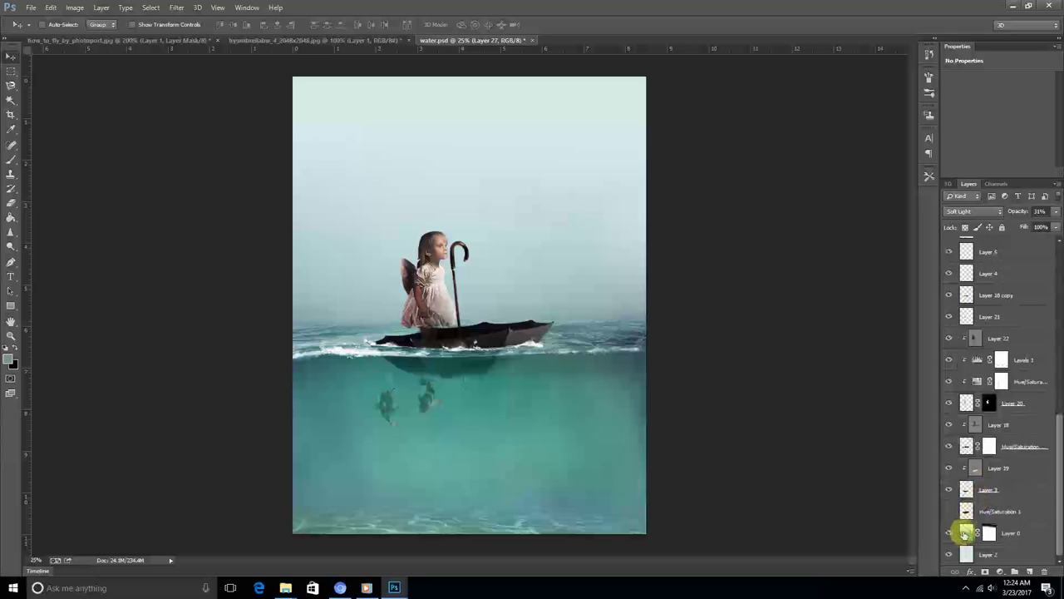
pyautogui.keyDown('shift'); pyautogui.click(966, 532); pyautogui.keyUp('shift')
pyautogui.moveTo(484, 307); pyautogui.dragTo(486, 361)
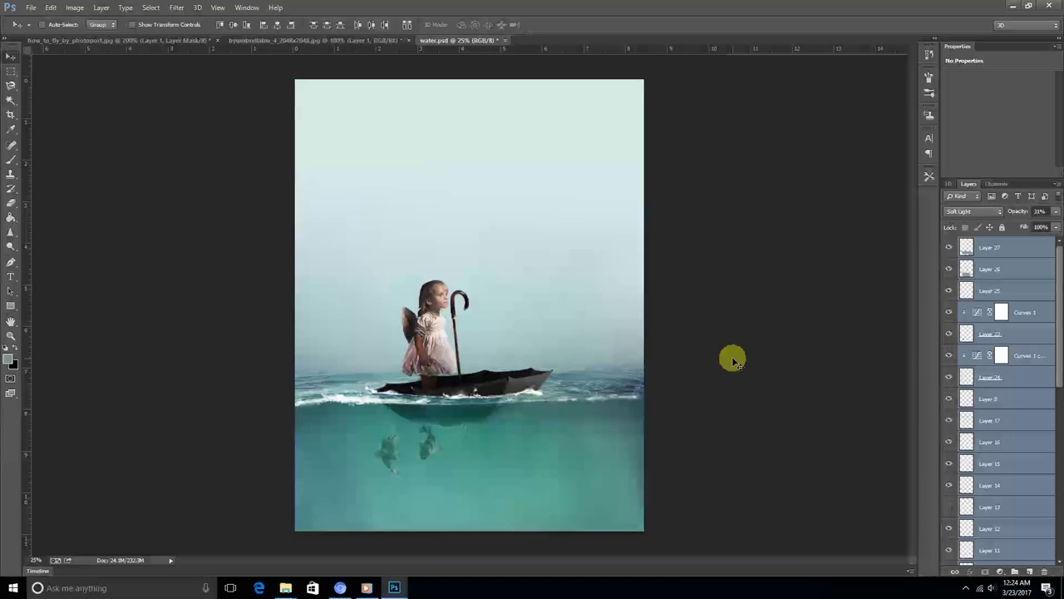
pyautogui.hotkey('ctrl', '-')
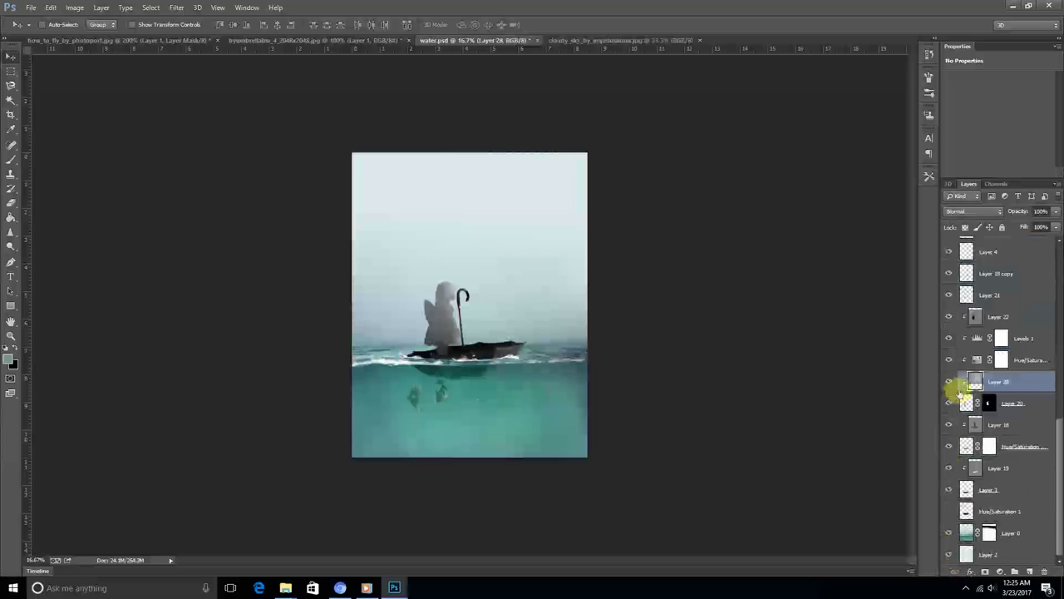
pyautogui.moveTo(957, 380); pyautogui.dragTo(983, 539)
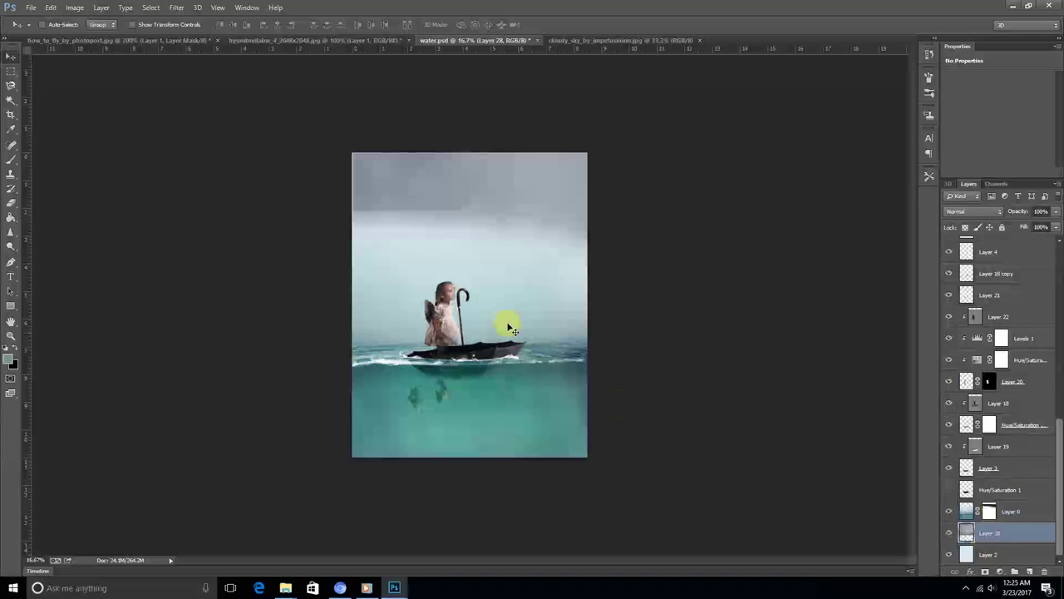
# Step: Fade Layer 0's top with a linear gradient on its mask, then add Layer 29 above Layer 0
pyautogui.click(989, 511)
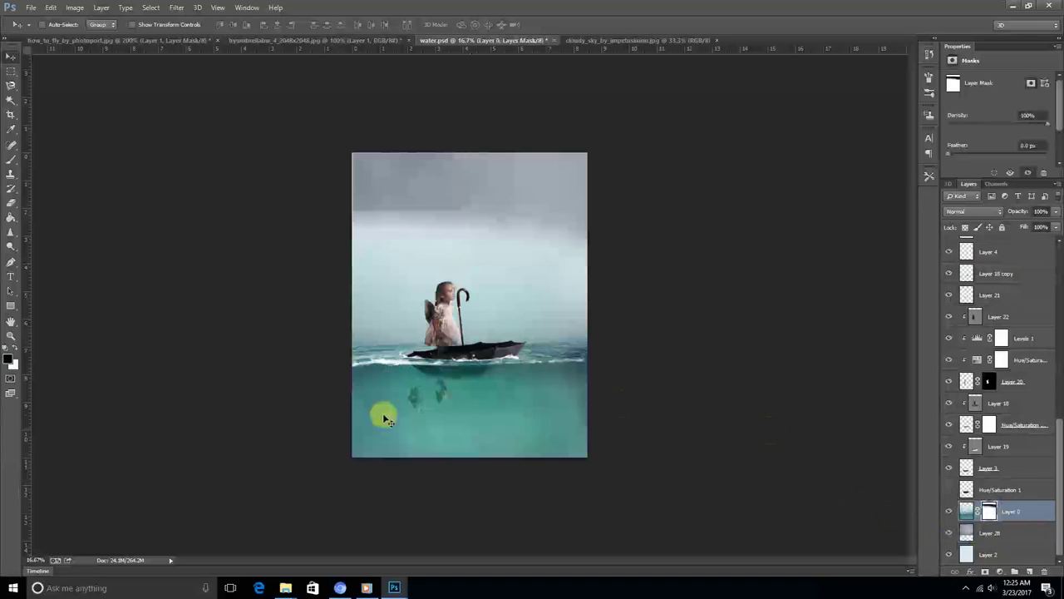
pyautogui.click(11, 217)
pyautogui.click(51, 208)
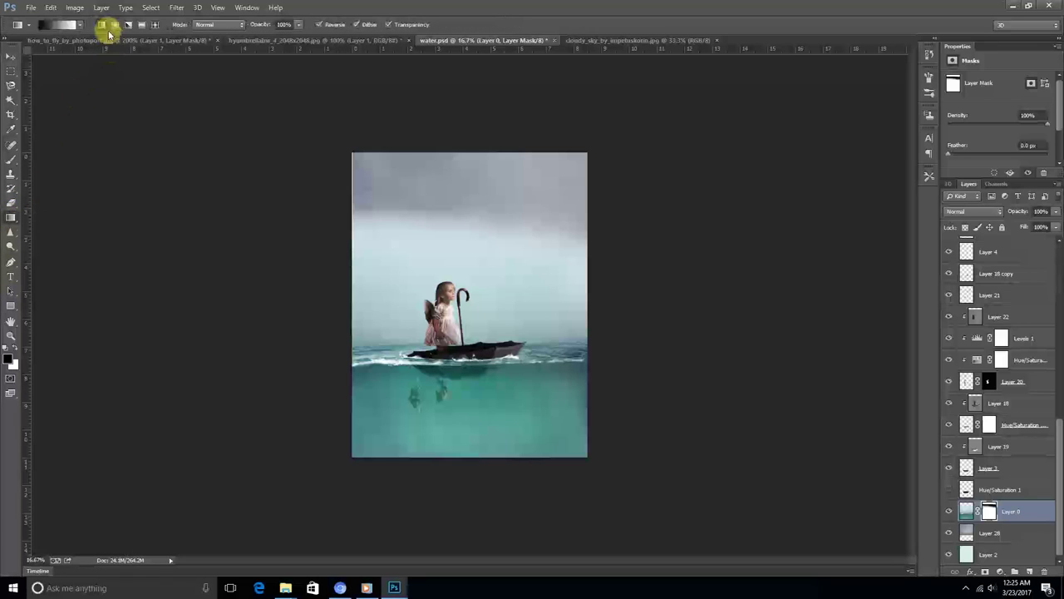
pyautogui.moveTo(385, 159); pyautogui.dragTo(439, 304)
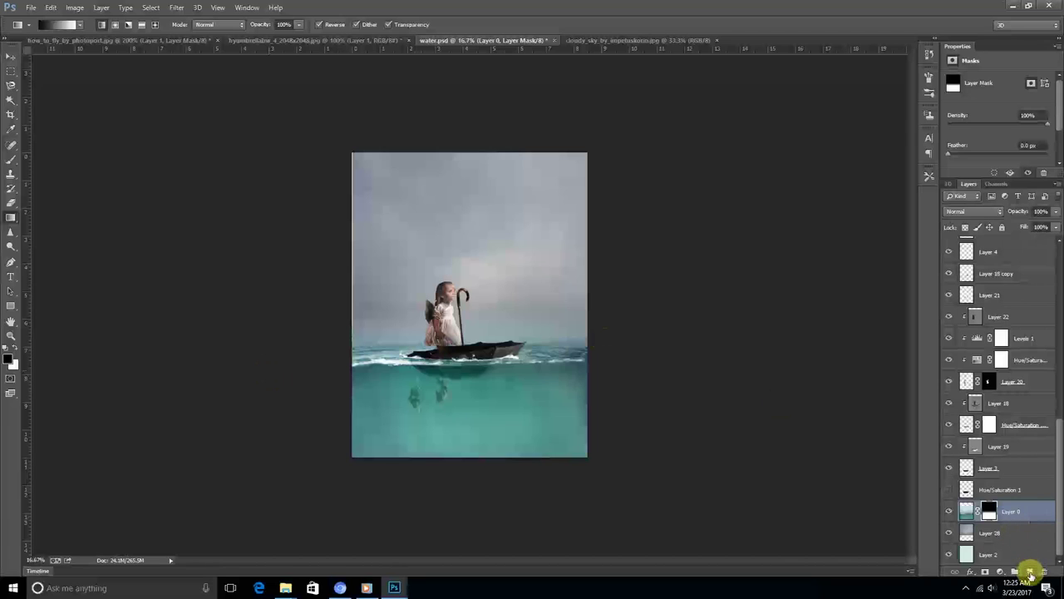
pyautogui.click(1030, 574)
pyautogui.moveTo(1005, 512)
pyautogui.mouseDown()
pyautogui.moveTo(1008, 484)
pyautogui.moveTo(1009, 495)
pyautogui.mouseUp()
# Step: Pick a bright saturated yellow and paint a soft dot behind the girl on Layer 29
pyautogui.press('i')
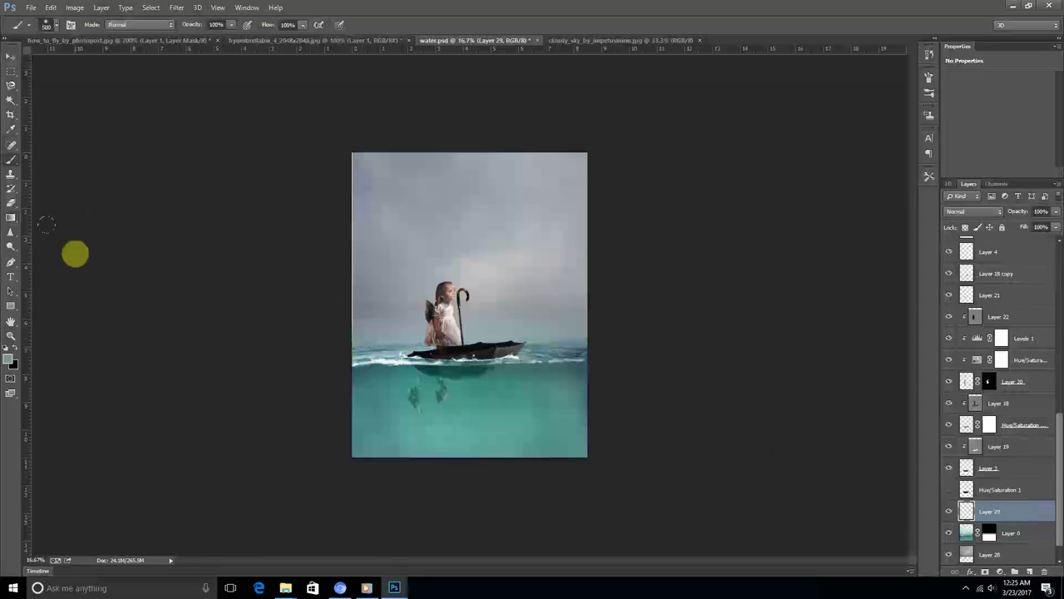
pyautogui.click(9, 358)
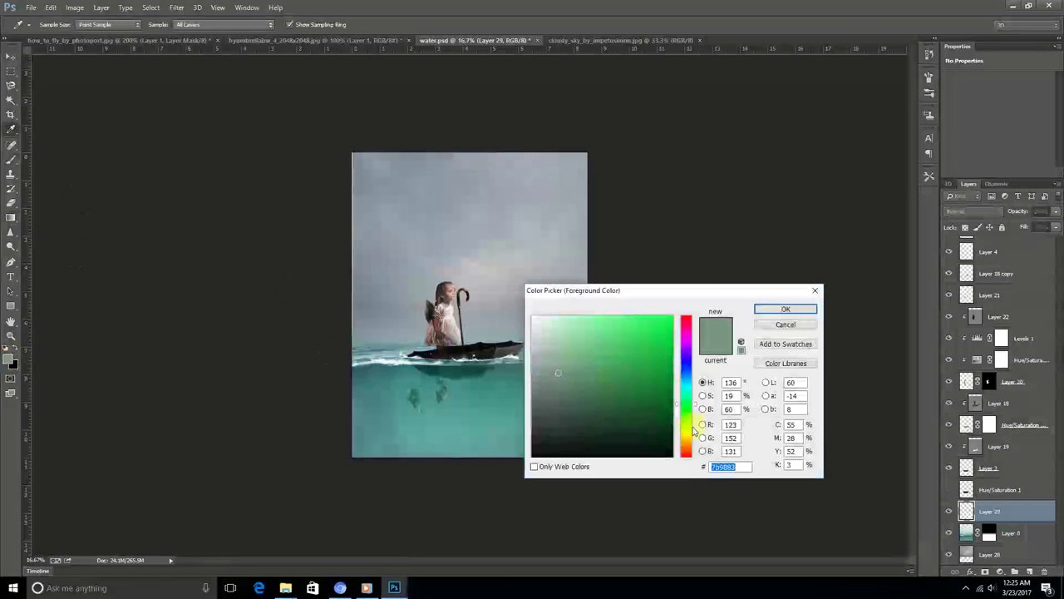
pyautogui.moveTo(694, 430); pyautogui.dragTo(692, 438)
pyautogui.moveTo(649, 347); pyautogui.dragTo(681, 315)
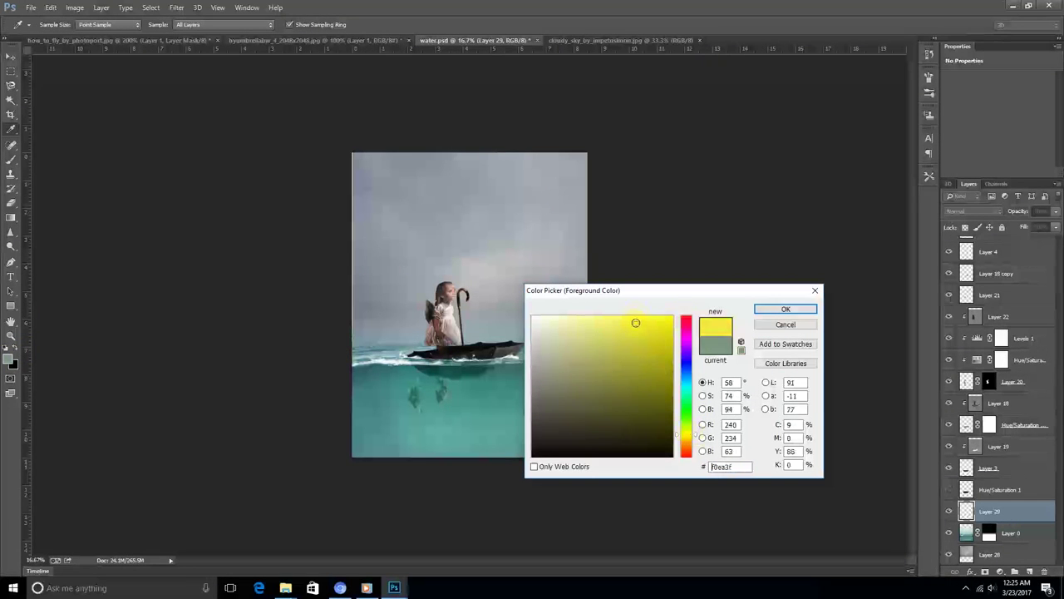
pyautogui.click(785, 309)
pyautogui.click(524, 309)
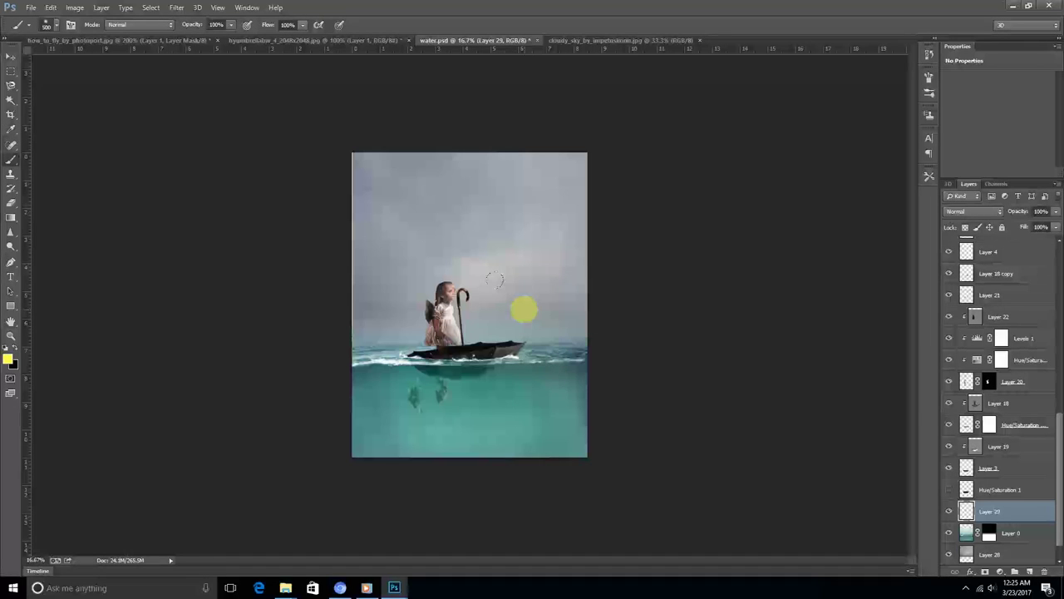
pyautogui.click(475, 291)
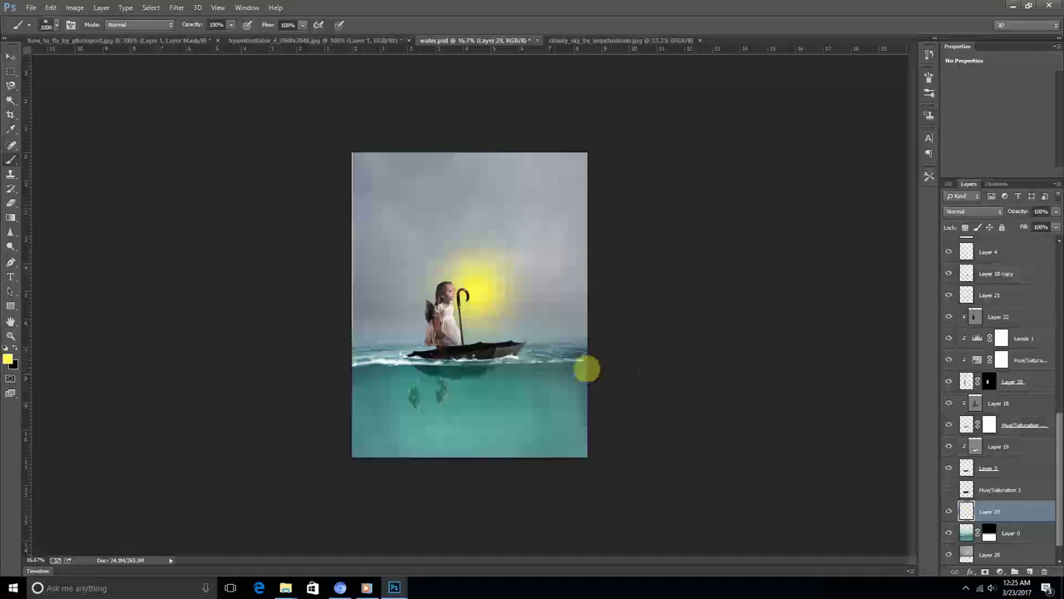
# Step: Scale the yellow glow to about 230% and blend it with Soft Light
pyautogui.hotkey('ctrl', 't')
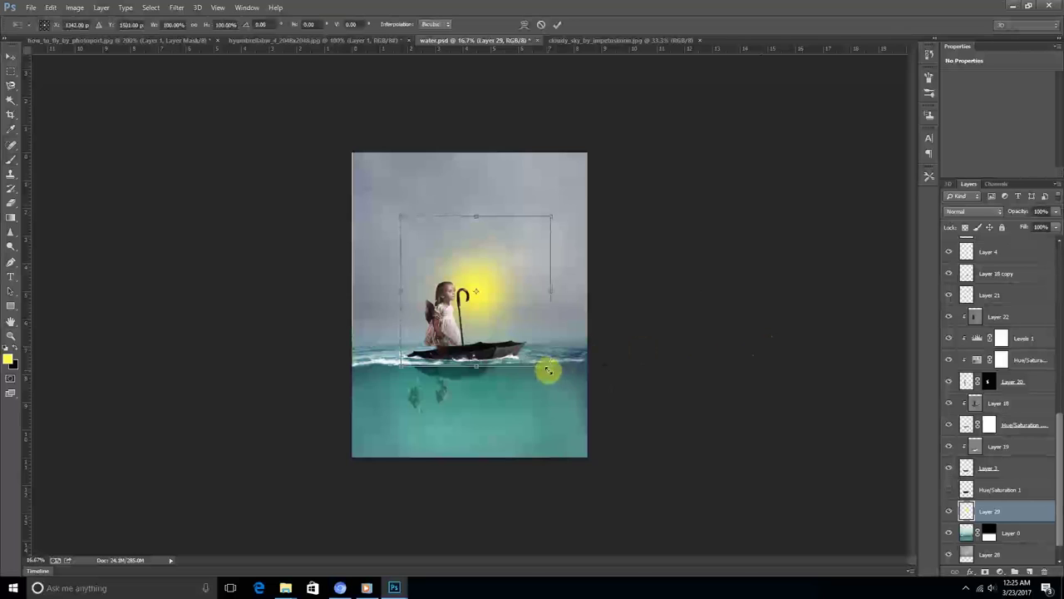
pyautogui.moveTo(549, 370); pyautogui.dragTo(624, 302)
pyautogui.press('Return')
pyautogui.click(968, 212)
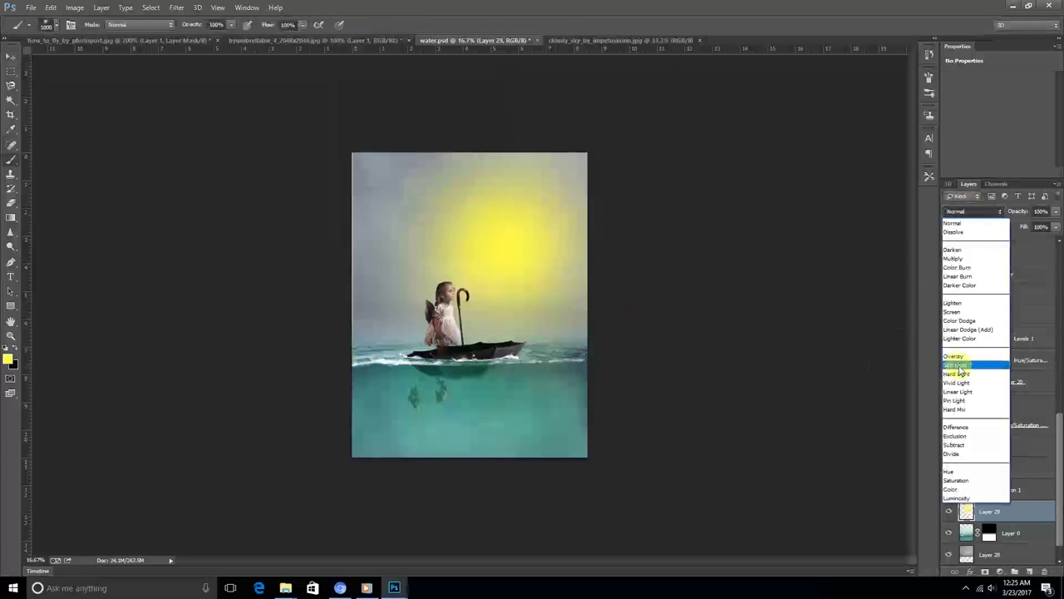
pyautogui.click(956, 365)
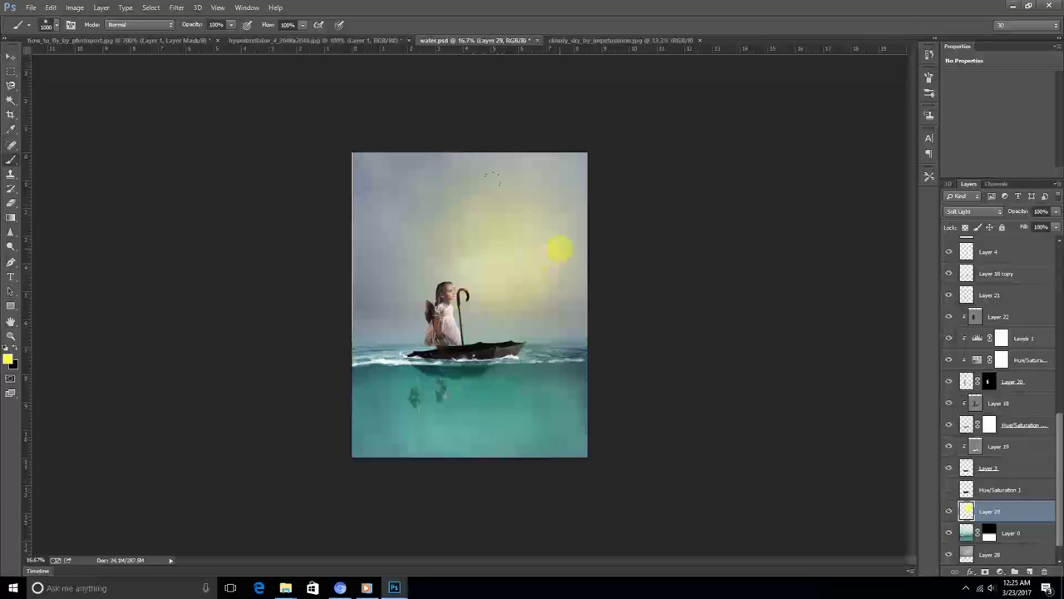
pyautogui.scroll(5, 1014, 291)
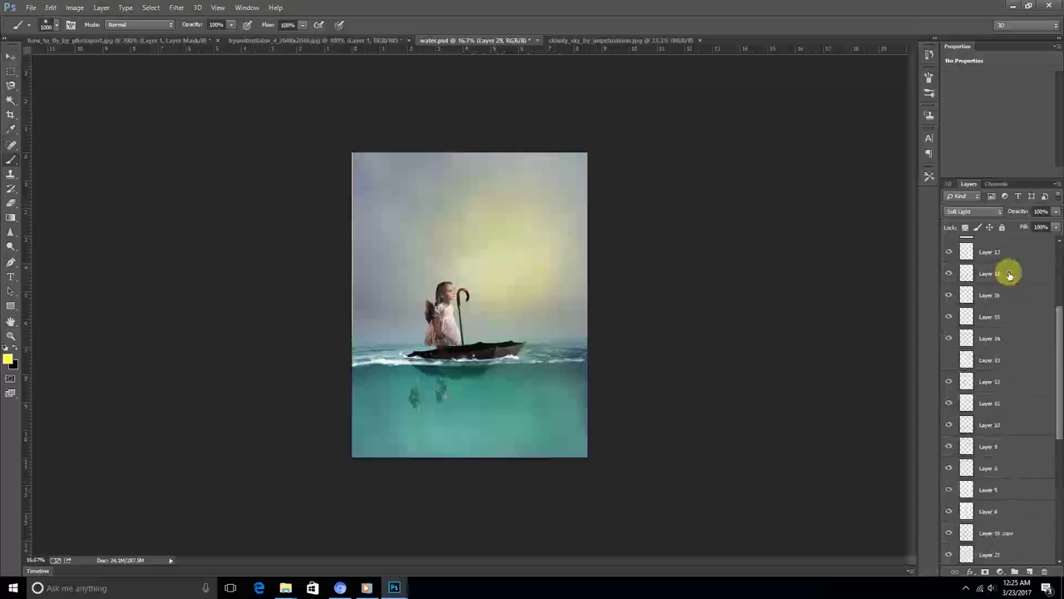
pyautogui.scroll(3, 1011, 269)
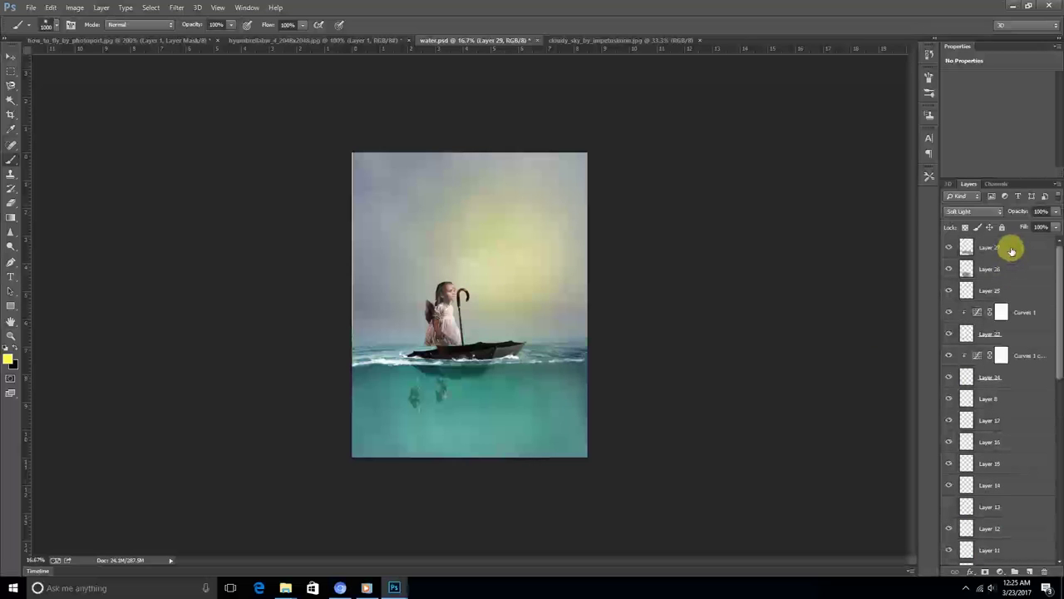
# Step: Paint a yellow stroke on new Layer 30, set to Soft Light at about 17% opacity
pyautogui.click(1030, 572)
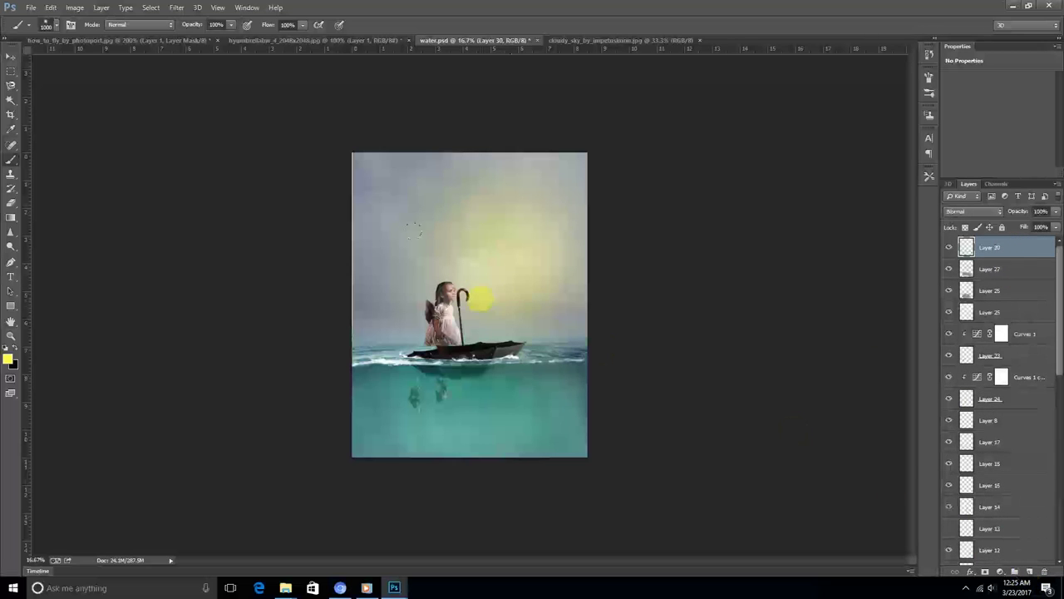
pyautogui.moveTo(481, 298); pyautogui.dragTo(532, 253)
pyautogui.click(974, 212)
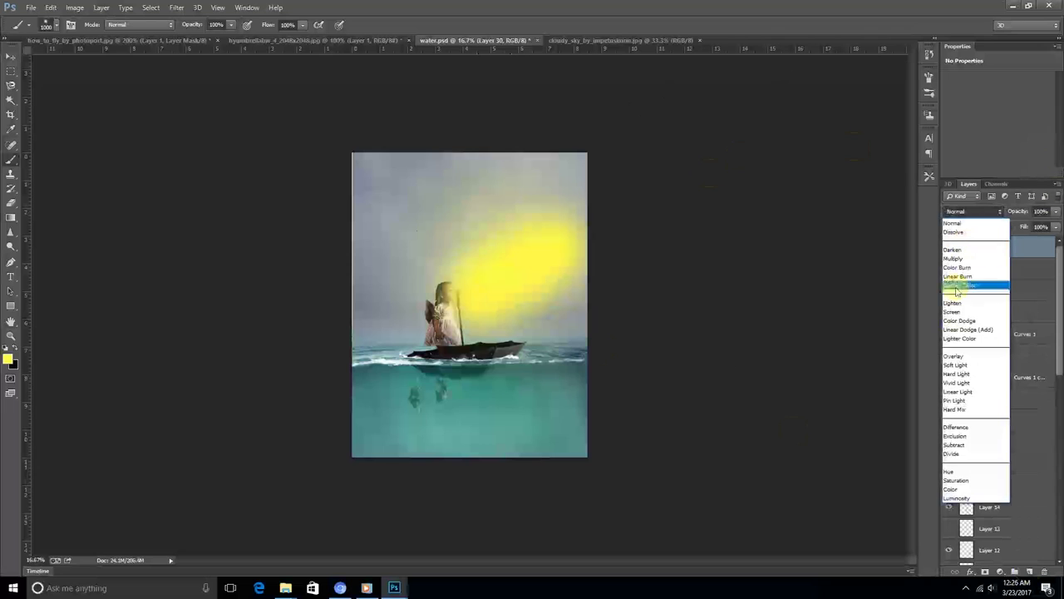
pyautogui.click(960, 366)
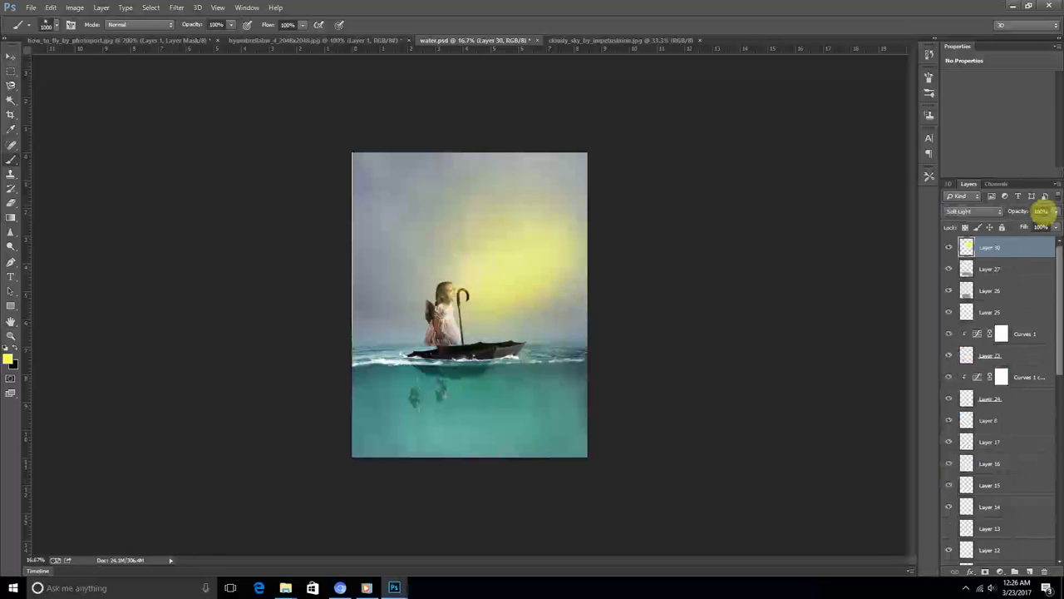
pyautogui.moveTo(1055, 216); pyautogui.dragTo(1012, 227)
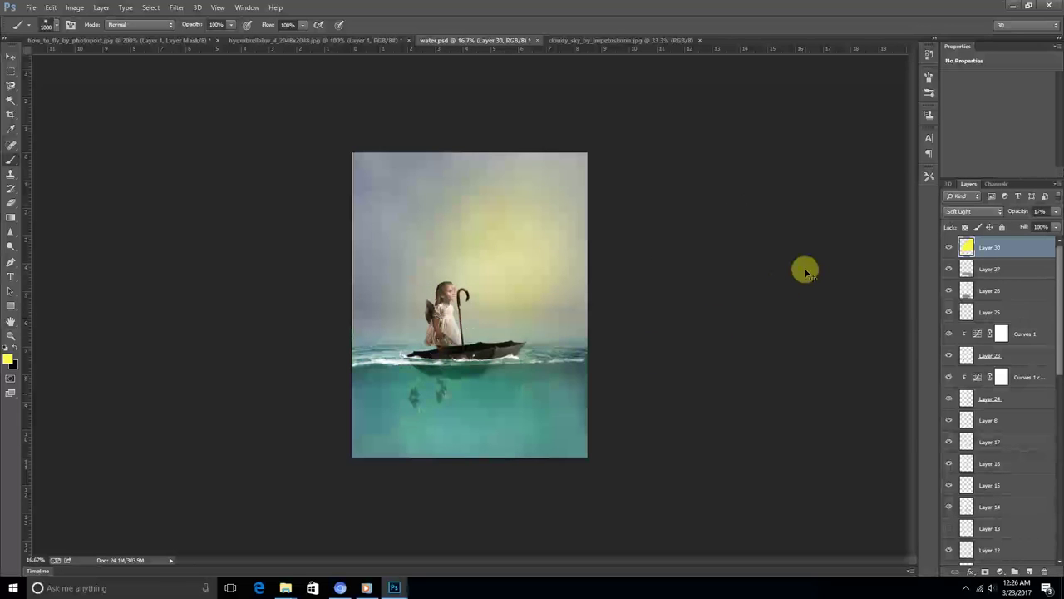
pyautogui.scroll(-10, 980, 507)
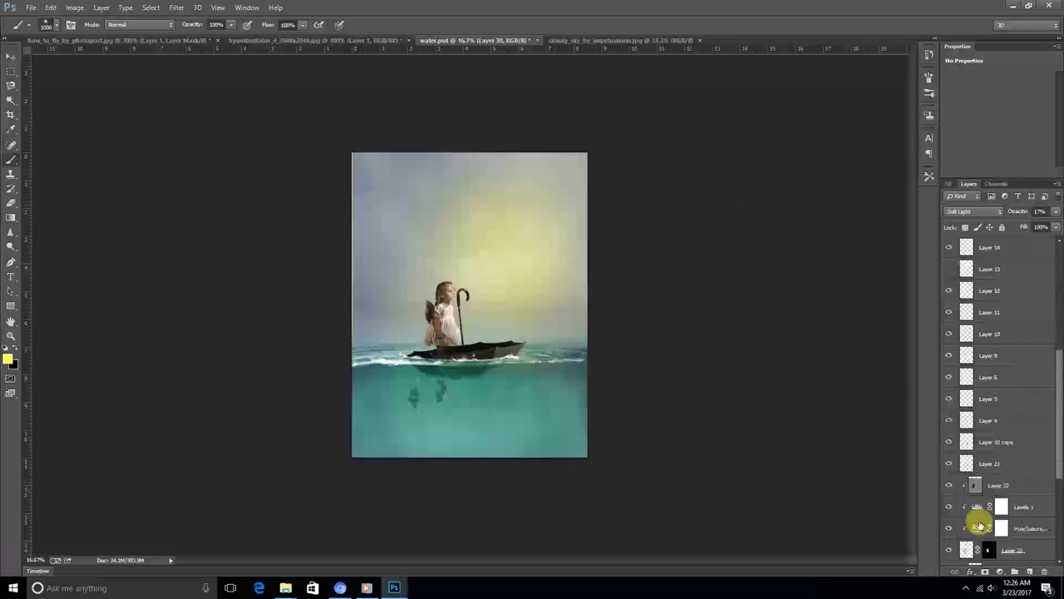
pyautogui.scroll(-5, 979, 524)
# Step: Move Layer 29's sun glow up and right and scale it to about 133%
pyautogui.click(966, 490)
pyautogui.click(11, 56)
pyautogui.moveTo(511, 256); pyautogui.dragTo(537, 251)
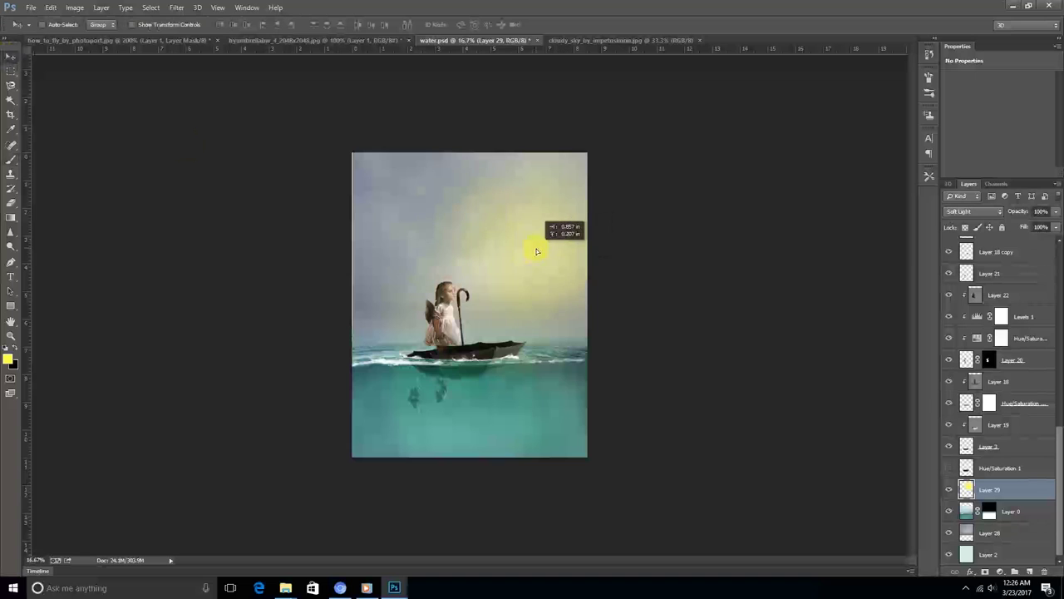
pyautogui.hotkey('ctrl', 't')
pyautogui.moveTo(701, 409); pyautogui.dragTo(758, 472)
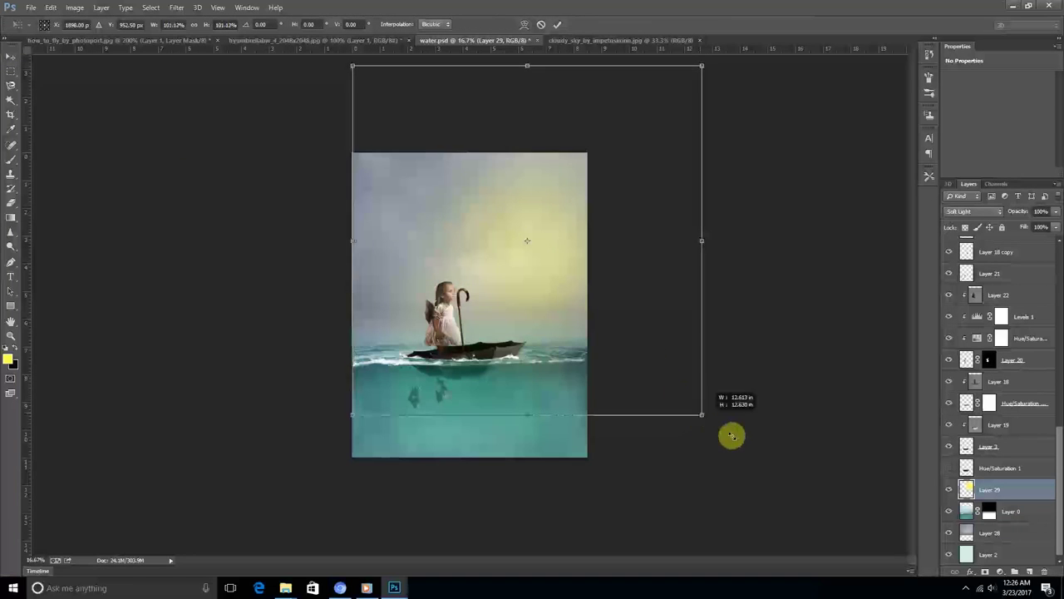
pyautogui.moveTo(583, 347); pyautogui.dragTo(577, 340)
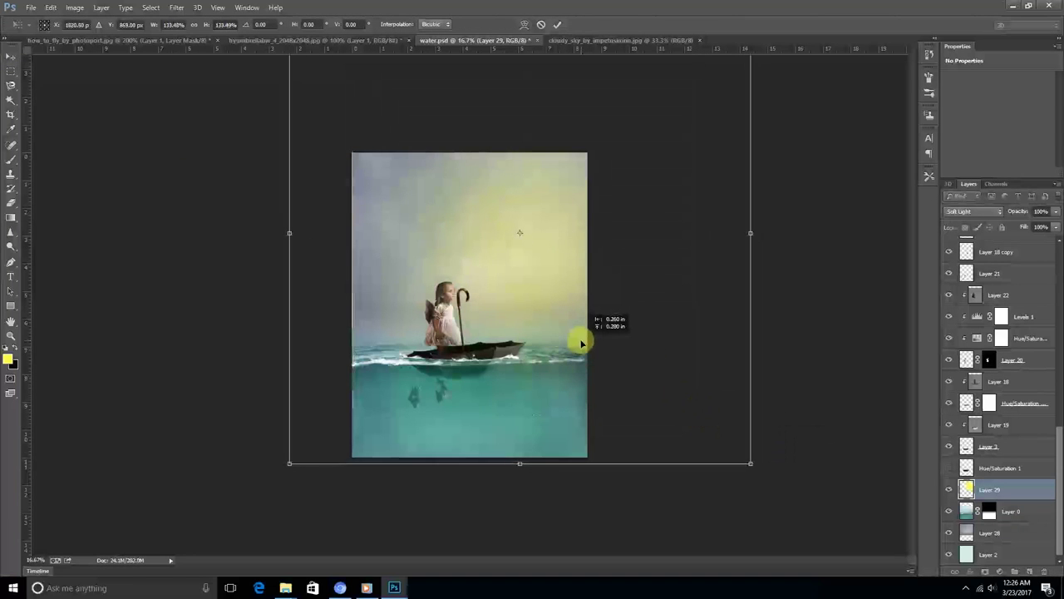
pyautogui.doubleClick(518, 309)
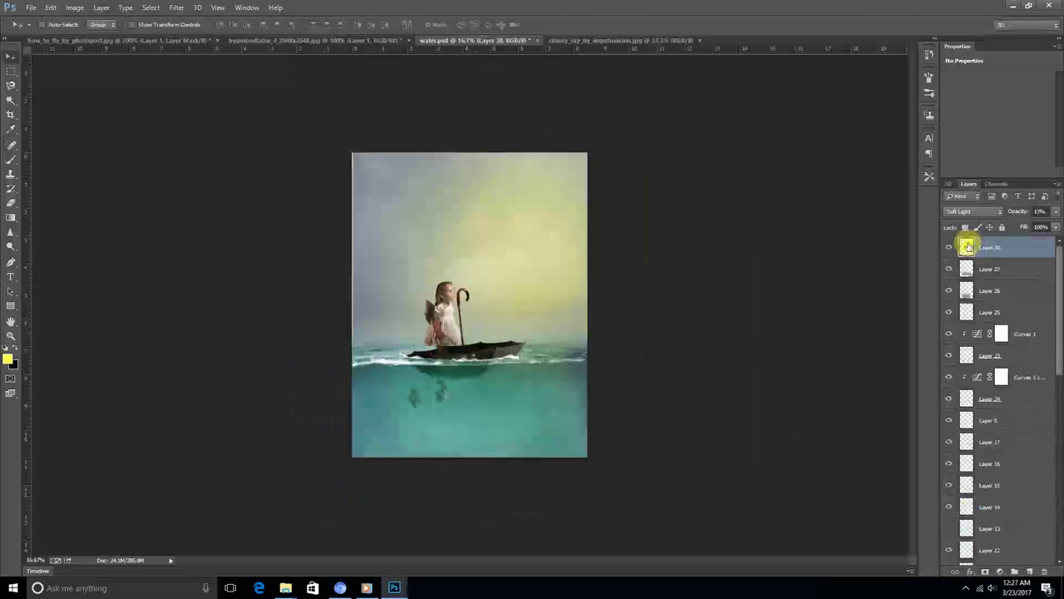
# Step: Lower the sun glow's opacity on Layer 29, then reselect Layer 30
pyautogui.press('1')
pyautogui.press('7')
pyautogui.click(967, 545)
pyautogui.click(990, 489)
pyautogui.click(1056, 211)
pyautogui.moveTo(1033, 219); pyautogui.dragTo(1033, 226)
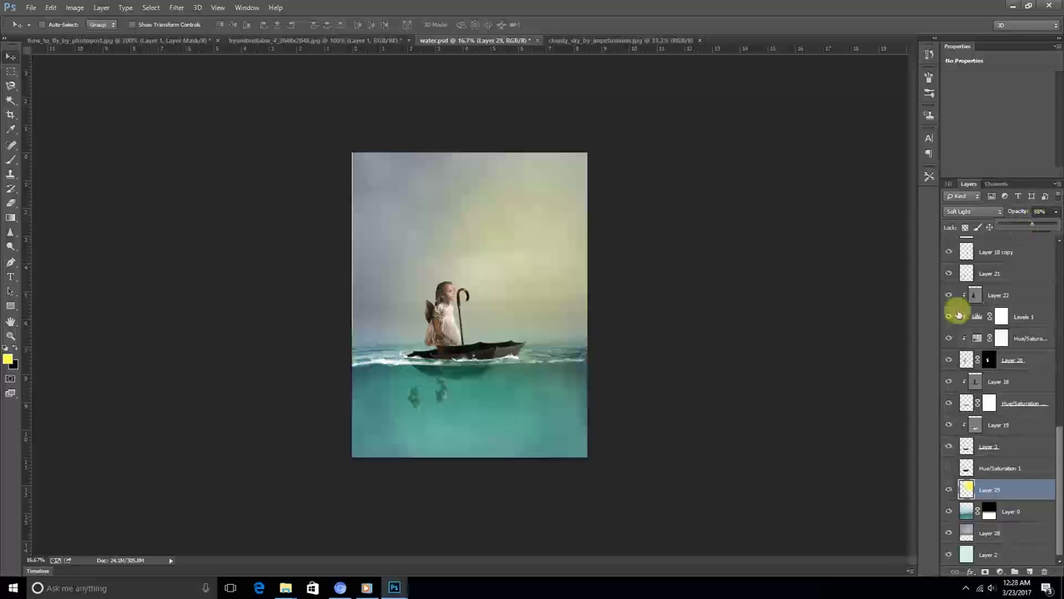
pyautogui.scroll(10, 997, 299)
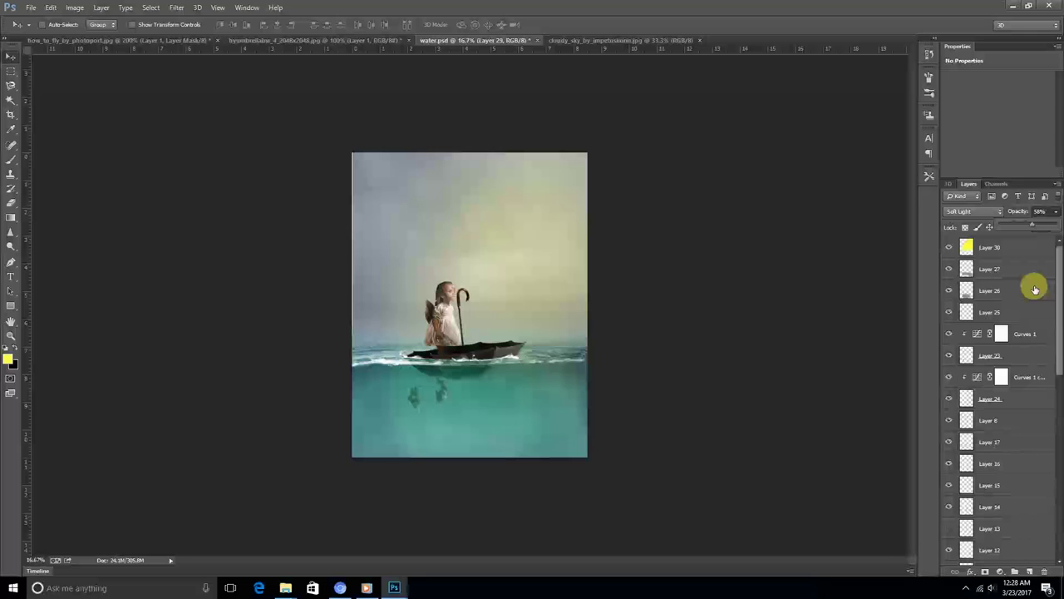
pyautogui.hotkey('ctrl', '+')
pyautogui.click(965, 247)
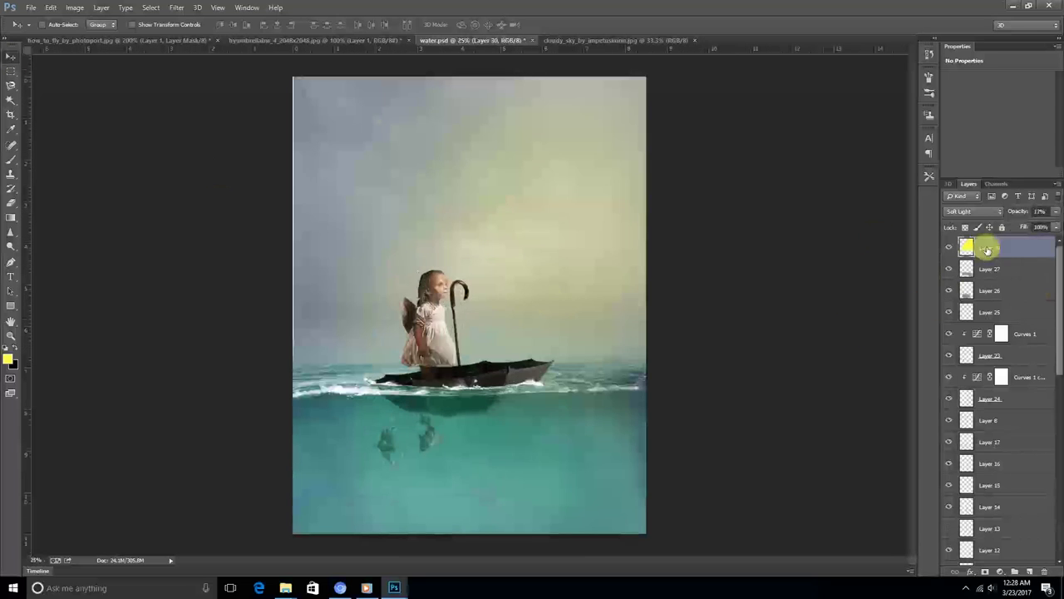
pyautogui.scroll(-10, 965, 416)
pyautogui.scroll(10, 1003, 252)
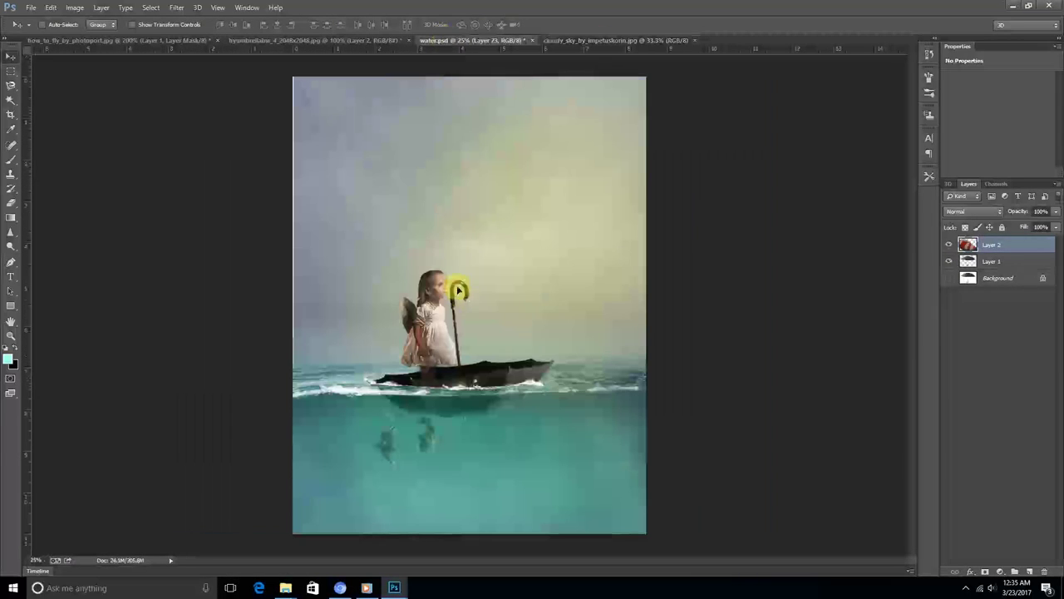
# Step: Drag a striped fish below the boat, shrink and rotate it to about 24%, and blend it in Soft Light
pyautogui.moveTo(967, 263); pyautogui.dragTo(465, 221)
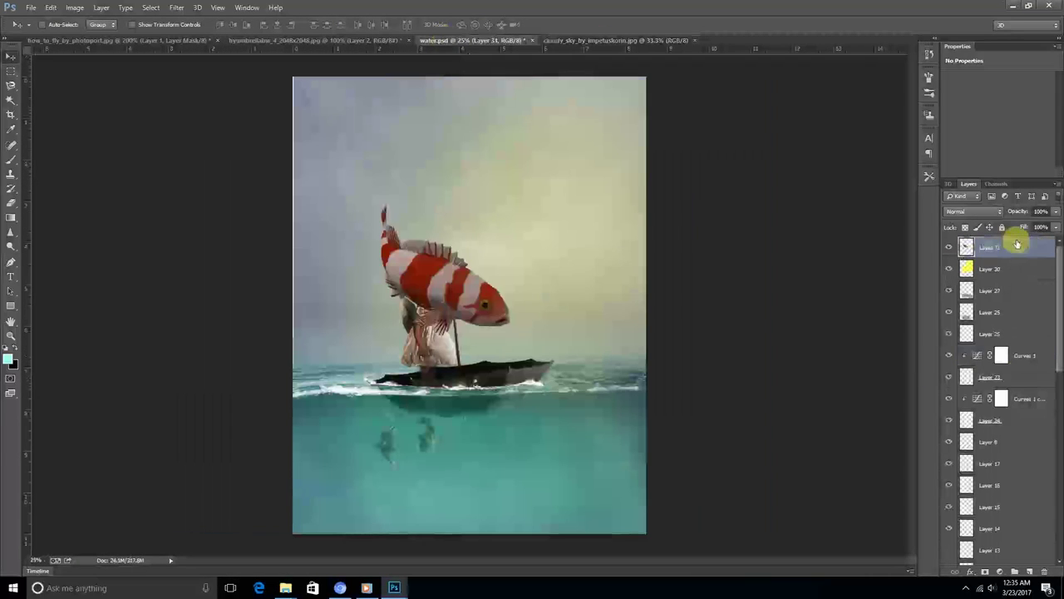
pyautogui.moveTo(471, 292); pyautogui.dragTo(513, 449)
pyautogui.hotkey('ctrl', 't')
pyautogui.moveTo(554, 357)
pyautogui.mouseDown()
pyautogui.moveTo(487, 455)
pyautogui.moveTo(441, 490)
pyautogui.mouseUp()
pyautogui.press('Return')
pyautogui.click(973, 212)
pyautogui.click(964, 344)
# Step: Zoom in and nudge the lower fish on Layer 25 slightly to the right
pyautogui.hotkey('ctrl', '+')
pyautogui.click(957, 333)
pyautogui.moveTo(399, 432); pyautogui.dragTo(425, 435)
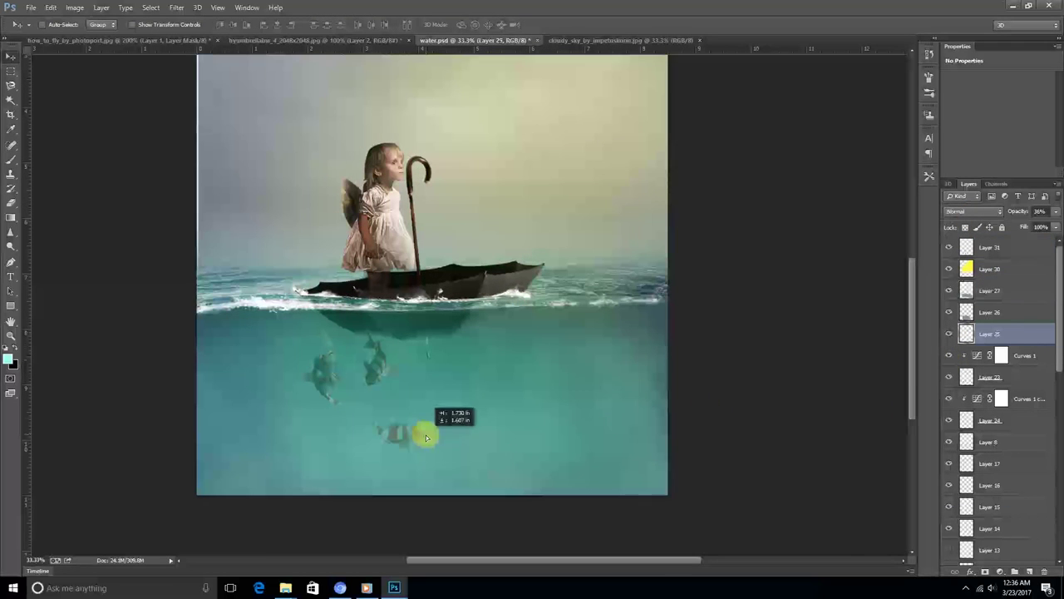
# Step: Select fish Layer 31 and try the Dodge and Burn tools with a lower exposure
pyautogui.click(990, 247)
pyautogui.click(11, 246)
pyautogui.click(47, 256)
pyautogui.click(11, 246)
pyautogui.click(50, 244)
pyautogui.click(11, 245)
pyautogui.click(48, 255)
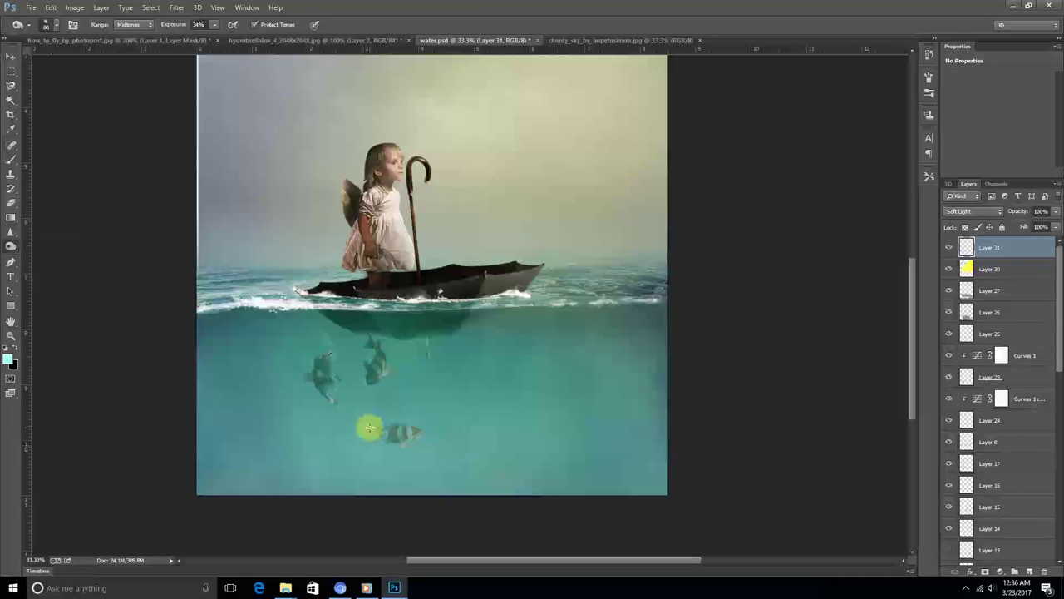
# Step: Add an empty top layer and set an 800 px brush with Scattering and Shape Dynamics enabled
pyautogui.click(1029, 572)
pyautogui.press('b')
pyautogui.click(49, 25)
pyautogui.doubleClick(64, 140)
pyautogui.click(247, 7)
pyautogui.click(249, 91)
pyautogui.click(745, 122)
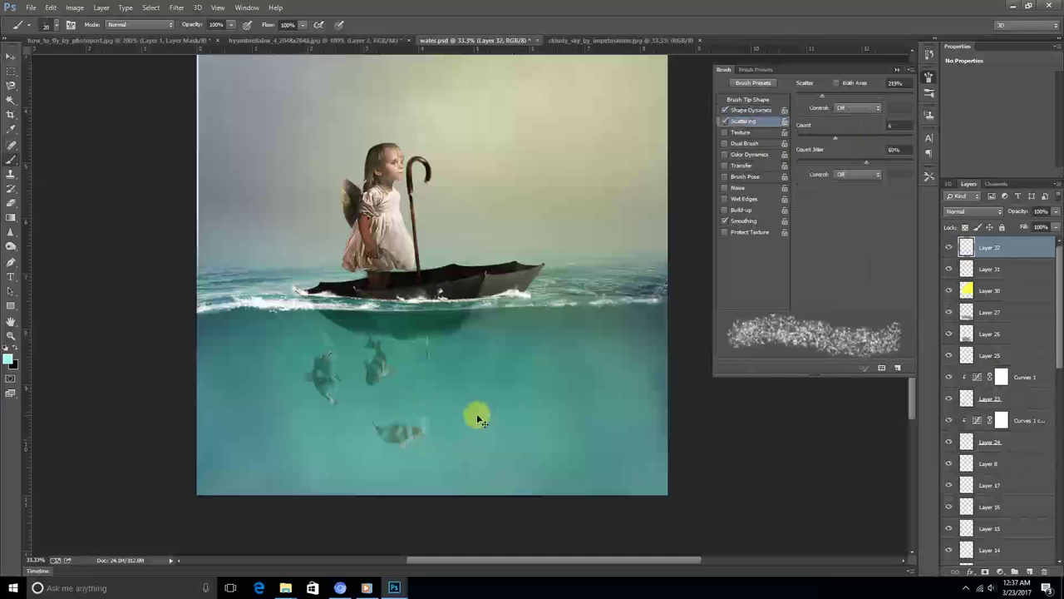
pyautogui.click(751, 110)
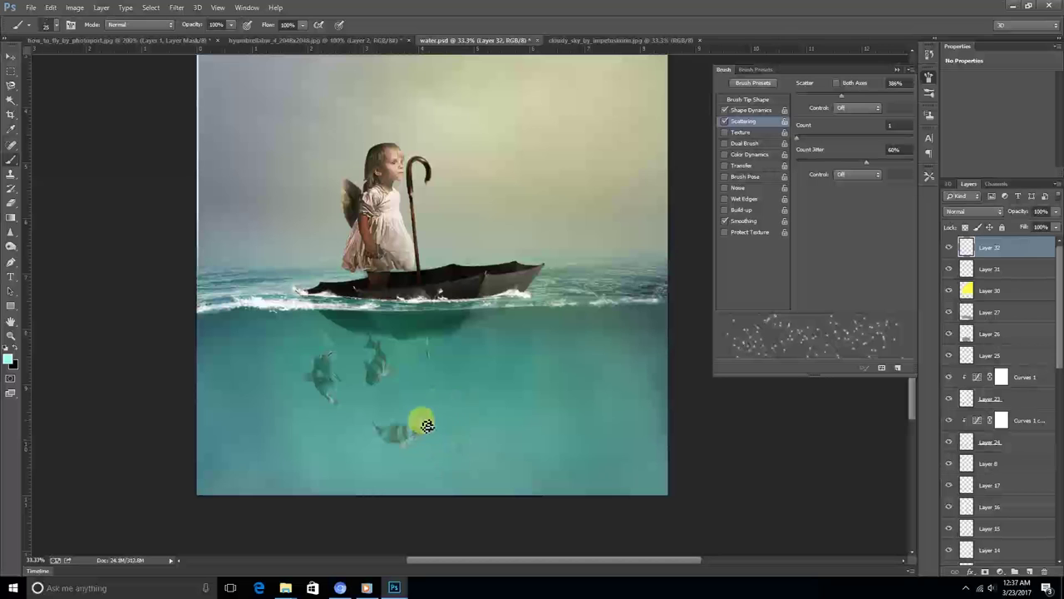
# Step: Switch to the Move tool, check the blend mode list without changing it, and zoom out
pyautogui.click(16, 65)
pyautogui.click(973, 211)
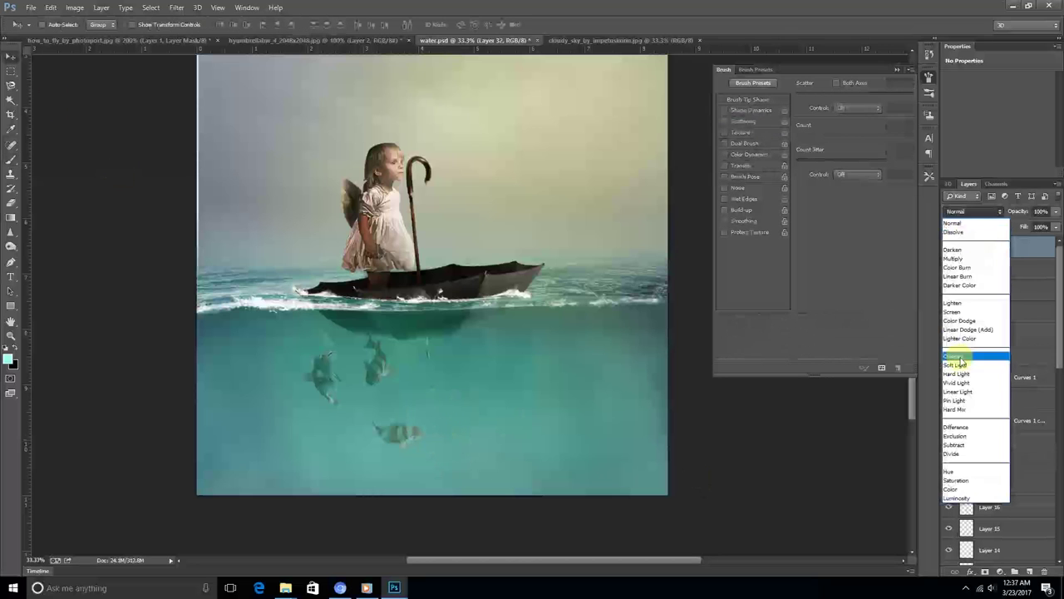
pyautogui.click(929, 76)
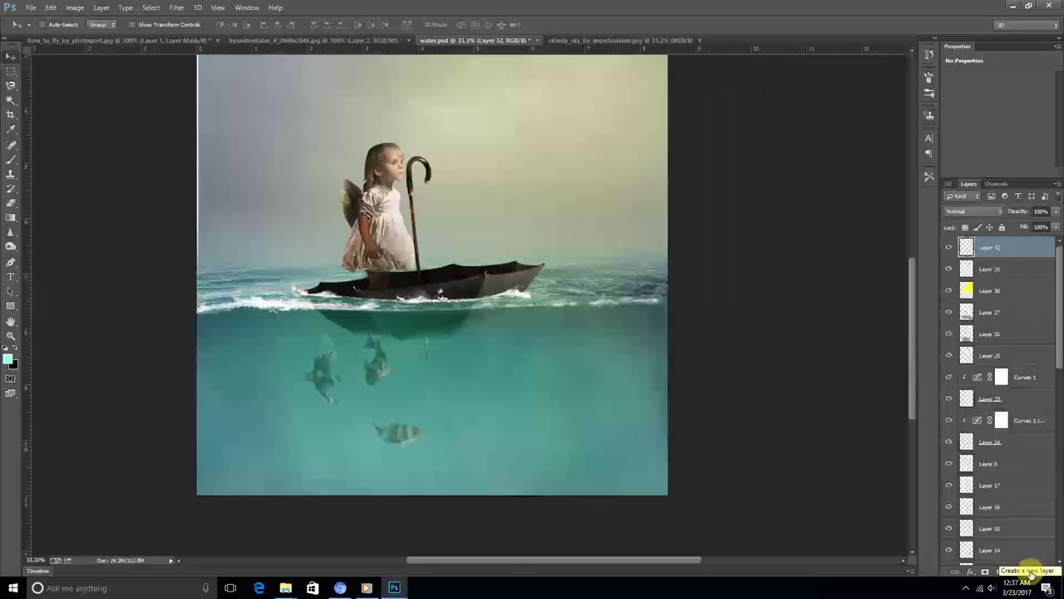
pyautogui.hotkey('ctrl', '-')
pyautogui.hotkey('ctrl', '-')
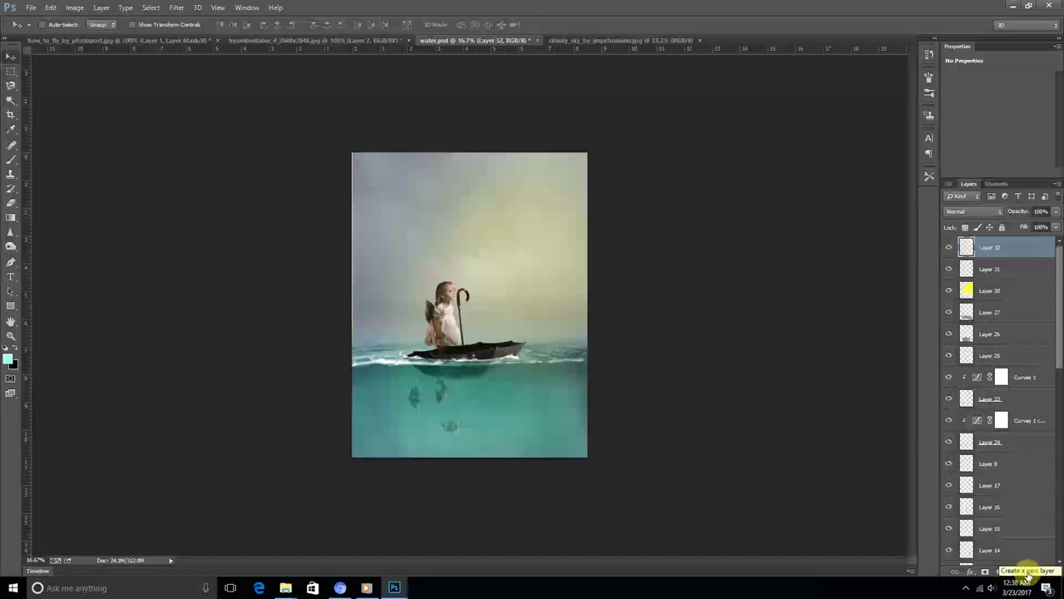
# Step: Crop to a narrower portrait frame by pulling in the left and top edges, then zoom in
pyautogui.click(11, 114)
pyautogui.moveTo(353, 304); pyautogui.dragTo(577, 303)
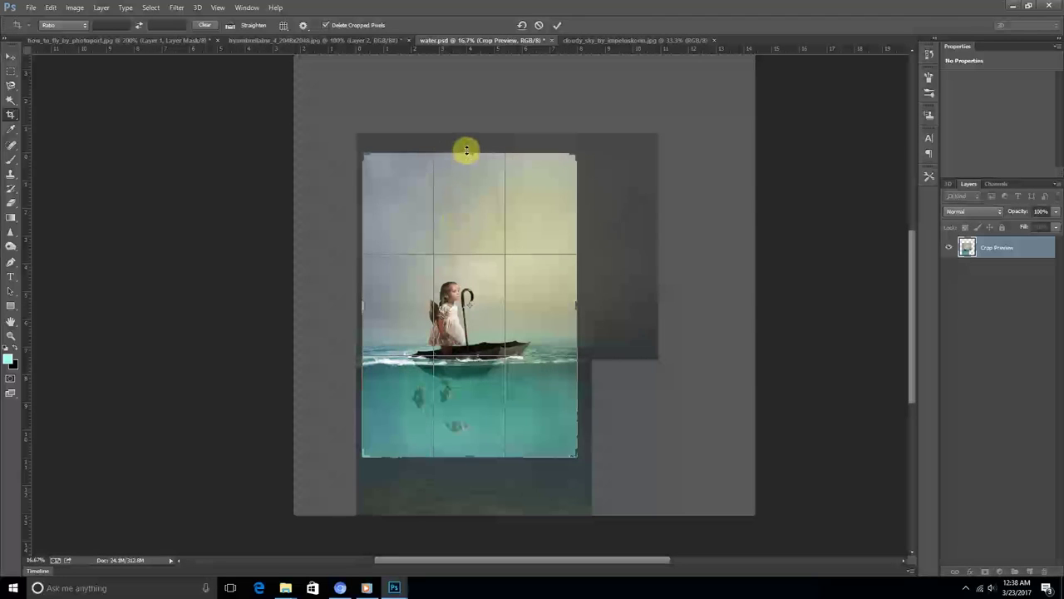
pyautogui.moveTo(467, 150); pyautogui.dragTo(468, 143)
pyautogui.press('Return')
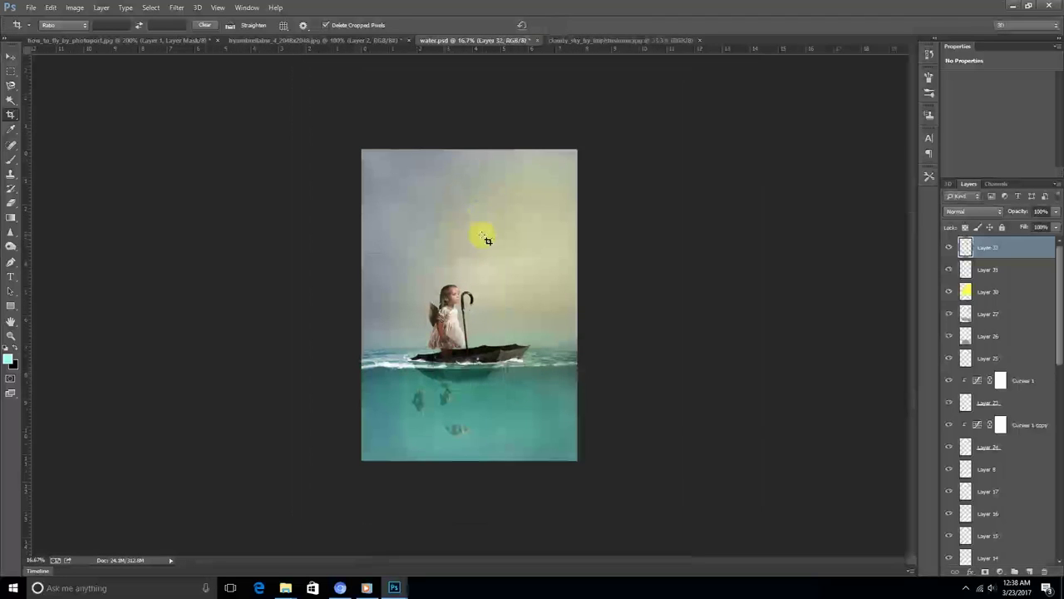
pyautogui.hotkey('ctrl', '+')
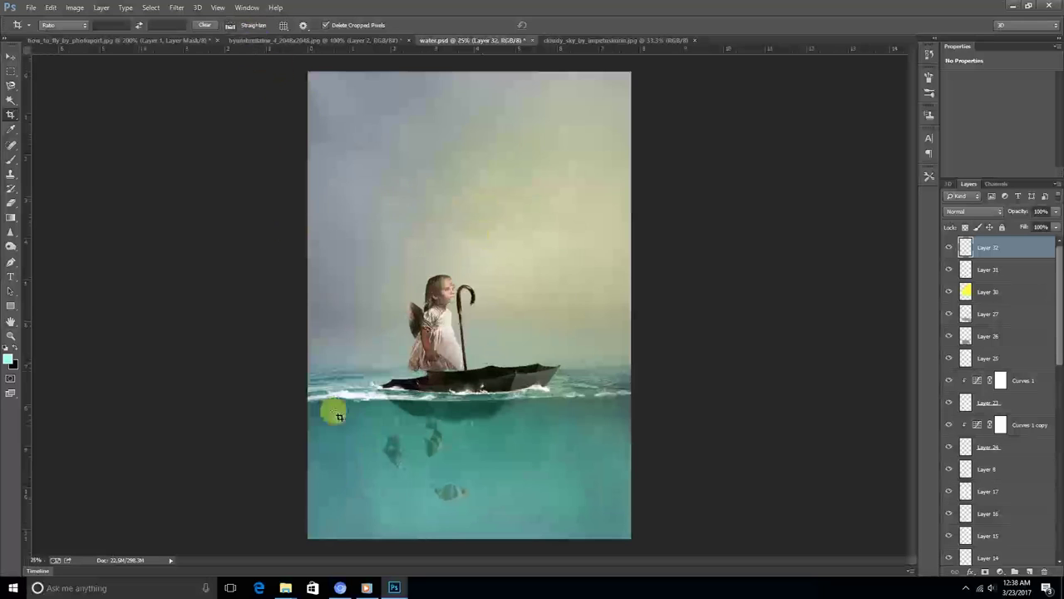
# Step: Choose a soft round brush and set the foreground colour to dark green
pyautogui.press('v')
pyautogui.press('b')
pyautogui.click(56, 28)
pyautogui.click(122, 135)
pyautogui.moveTo(126, 160); pyautogui.dragTo(129, 110)
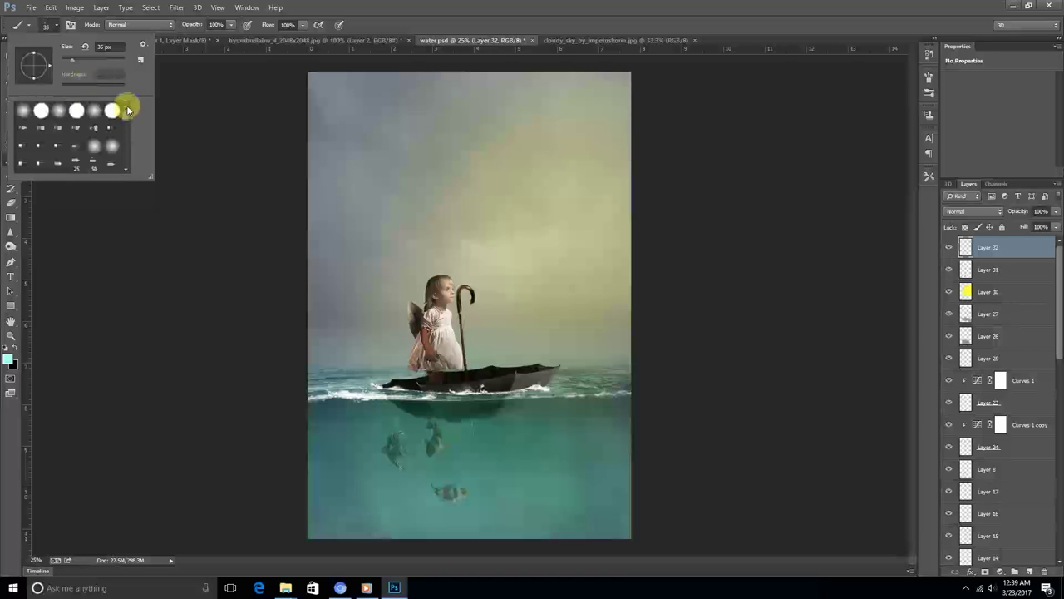
pyautogui.doubleClick(30, 114)
pyautogui.click(9, 364)
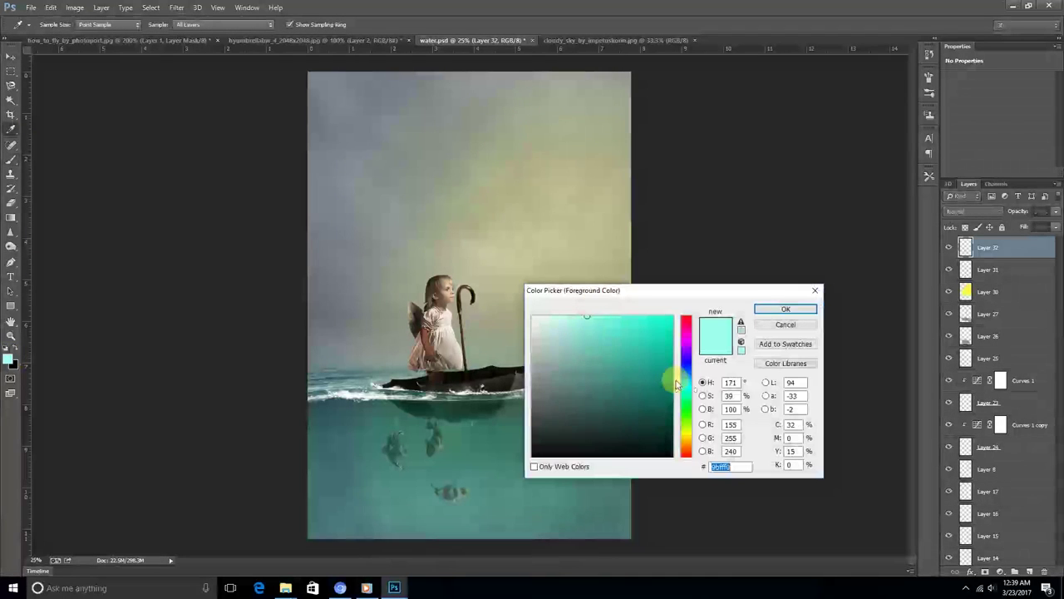
pyautogui.moveTo(694, 391); pyautogui.dragTo(692, 420)
pyautogui.moveTo(586, 403); pyautogui.dragTo(632, 419)
pyautogui.click(767, 312)
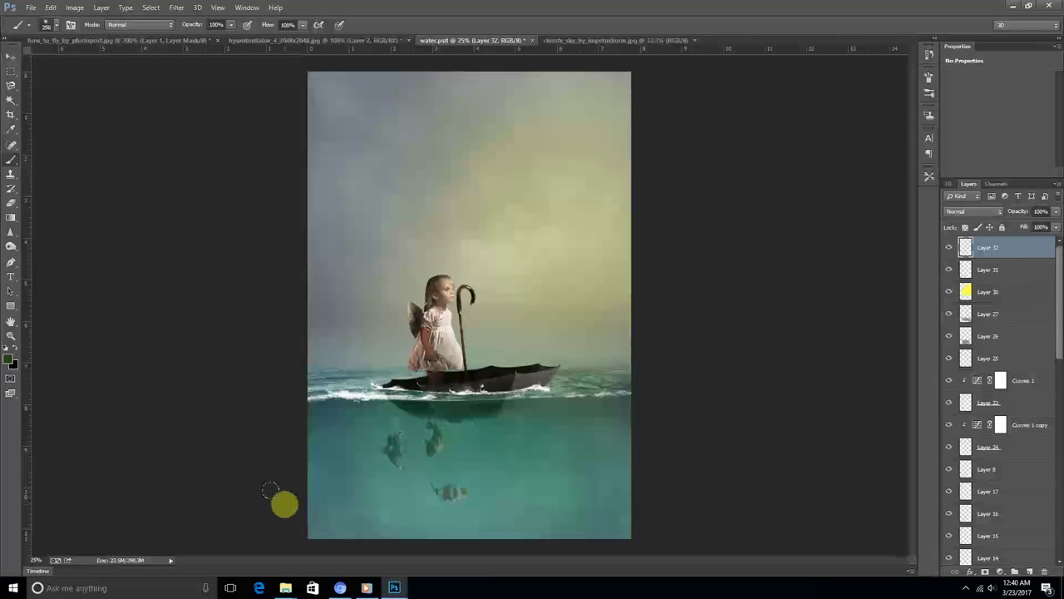
# Step: Paint green across the lower water on Layer 32 in Soft Light at 35%, then add an empty layer
pyautogui.moveTo(303, 511)
pyautogui.mouseDown()
pyautogui.moveTo(687, 508)
pyautogui.moveTo(358, 536)
pyautogui.mouseUp()
pyautogui.click(986, 211)
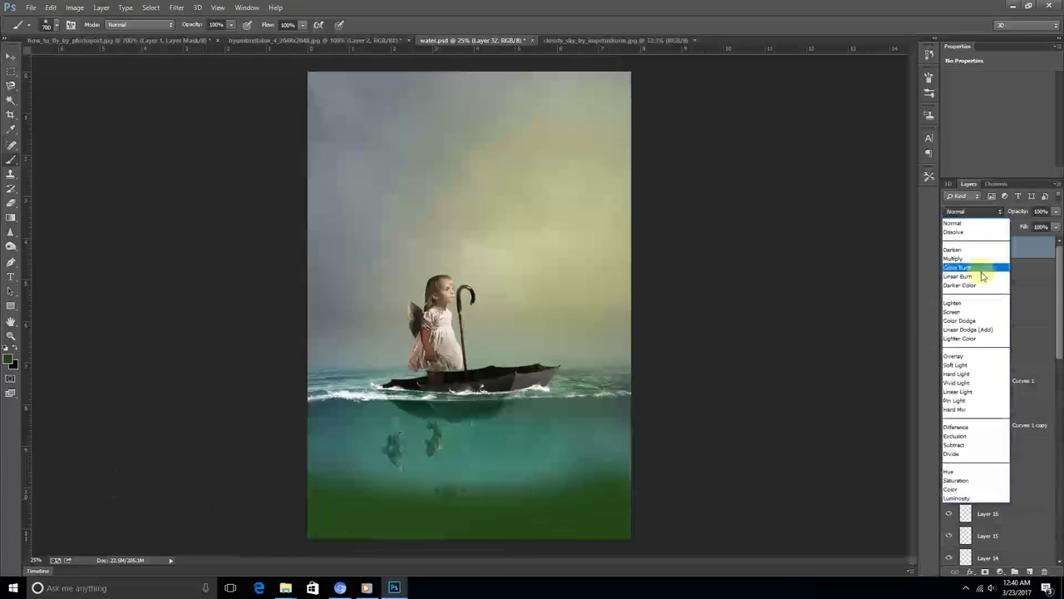
pyautogui.click(965, 366)
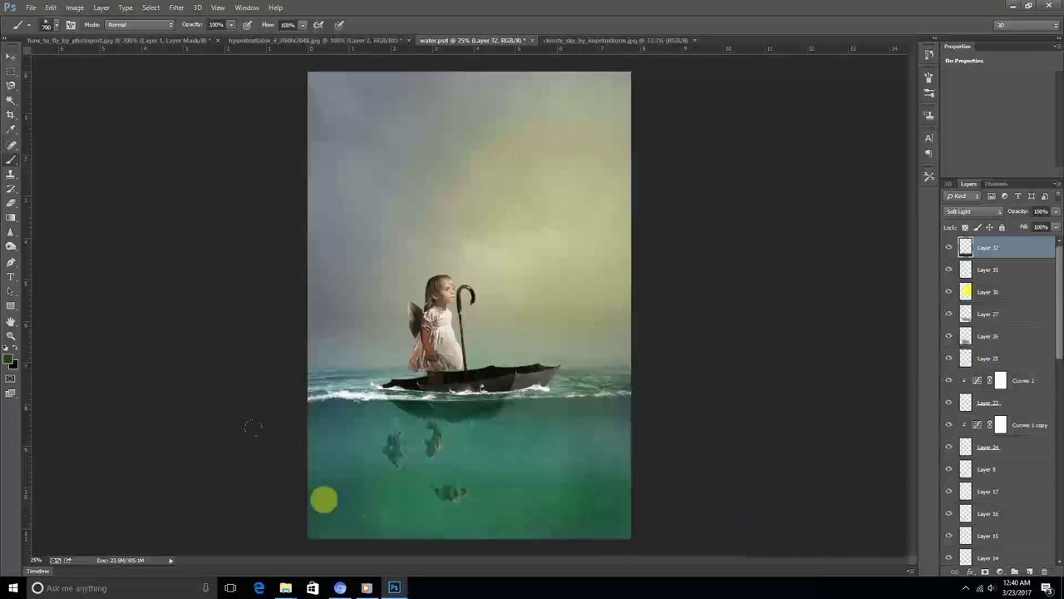
pyautogui.moveTo(320, 475); pyautogui.dragTo(622, 496)
pyautogui.moveTo(1055, 218); pyautogui.dragTo(951, 244)
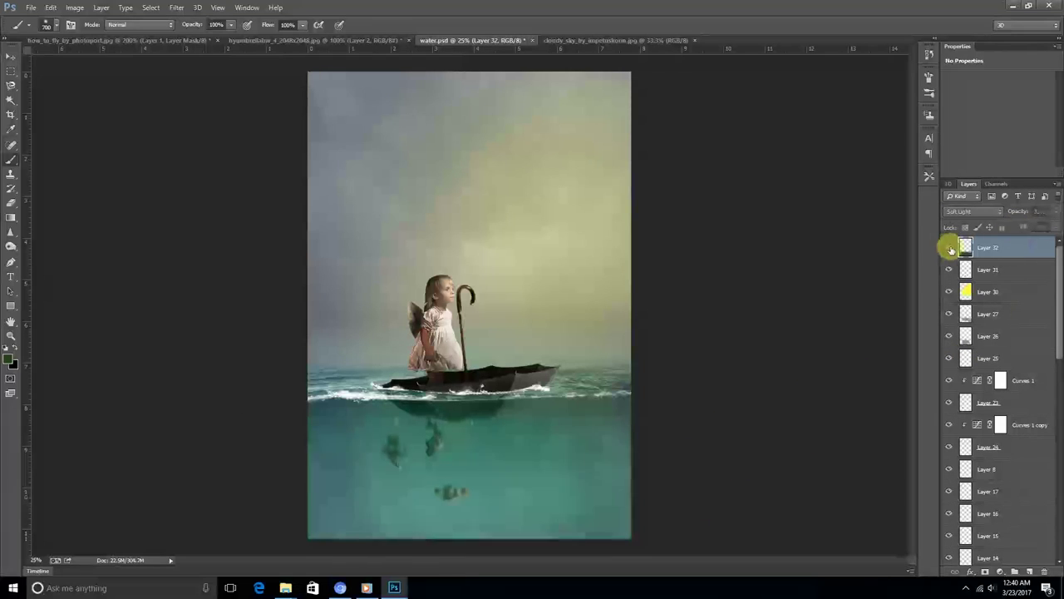
pyautogui.press('v')
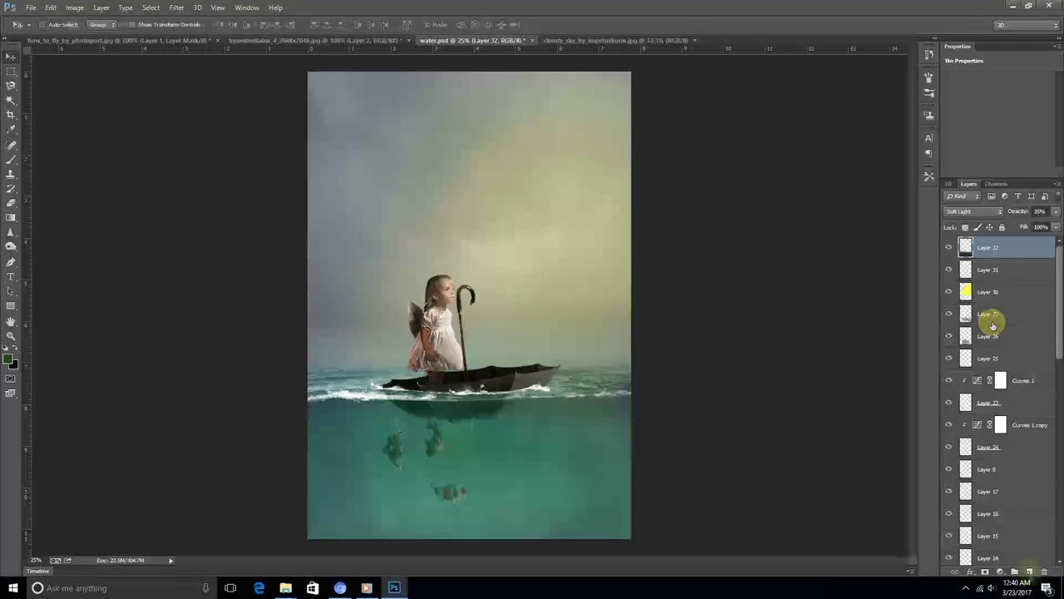
pyautogui.click(1029, 572)
# Step: Choose a large soft brush for the white haze and lower Layer 33's opacity to 12%
pyautogui.press('o')
pyautogui.press('b')
pyautogui.click(55, 25)
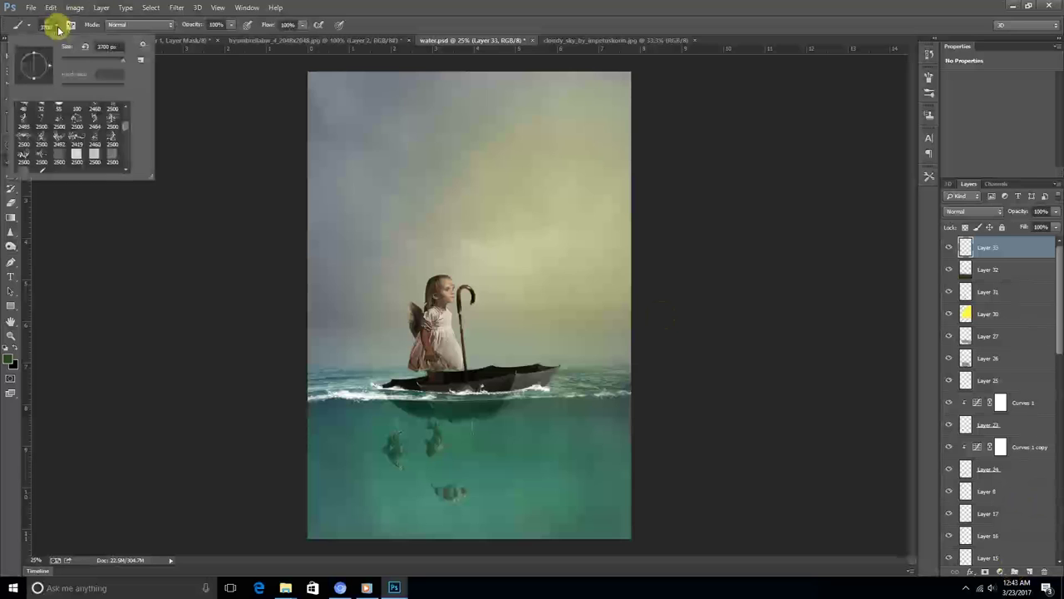
pyautogui.scroll(2, 126, 137)
pyautogui.scroll(1, 128, 137)
pyautogui.scroll(2, 129, 137)
pyautogui.scroll(1, 129, 137)
pyautogui.scroll(1, 129, 133)
pyautogui.scroll(1, 129, 132)
pyautogui.scroll(2, 129, 130)
pyautogui.scroll(1, 129, 130)
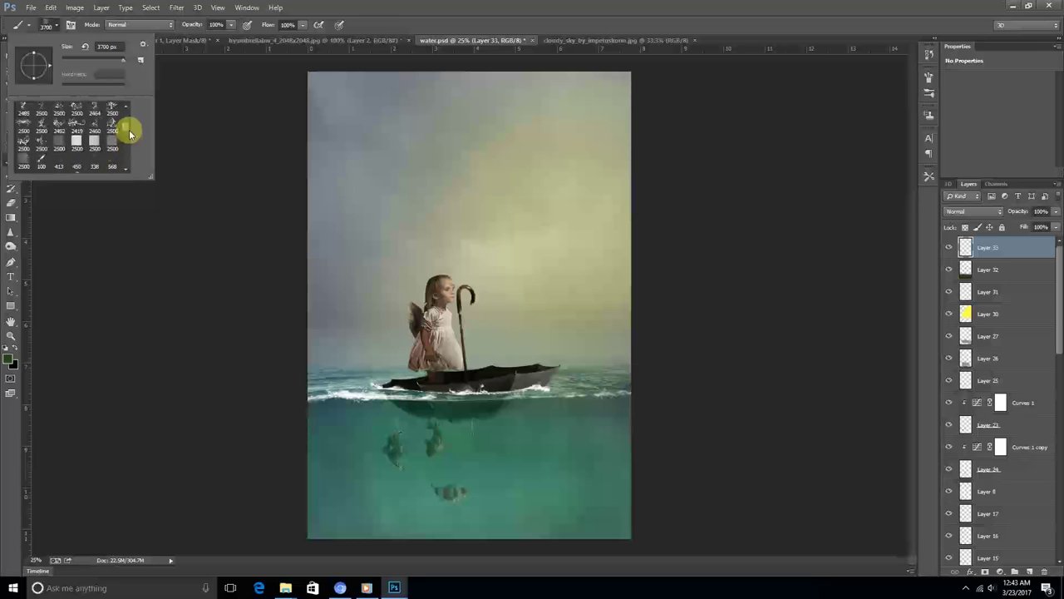
pyautogui.scroll(1, 127, 131)
pyautogui.scroll(2, 128, 124)
pyautogui.scroll(2, 128, 122)
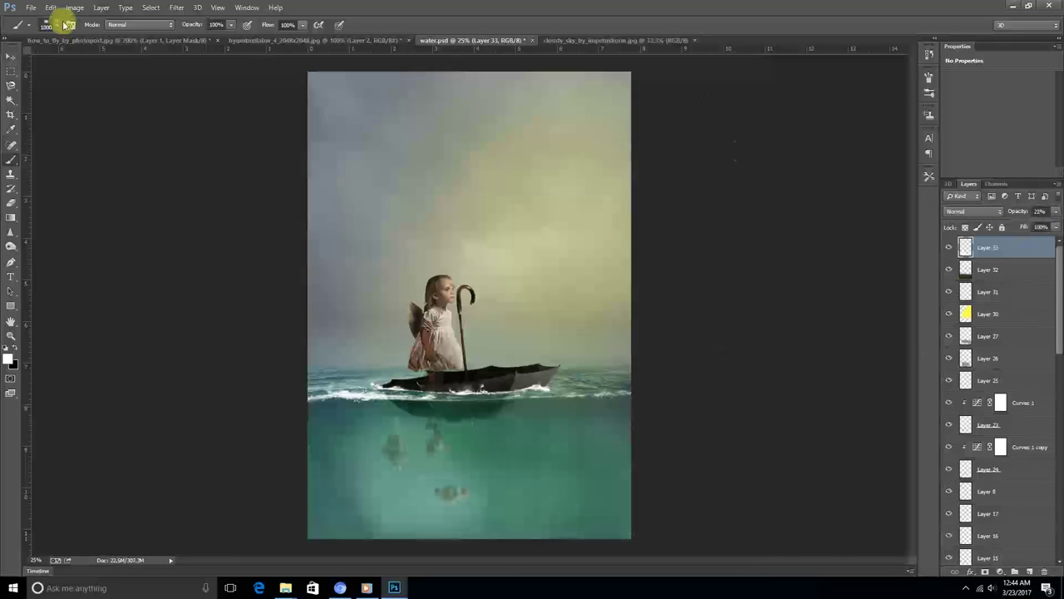
pyautogui.moveTo(1021, 211); pyautogui.dragTo(1007, 226)
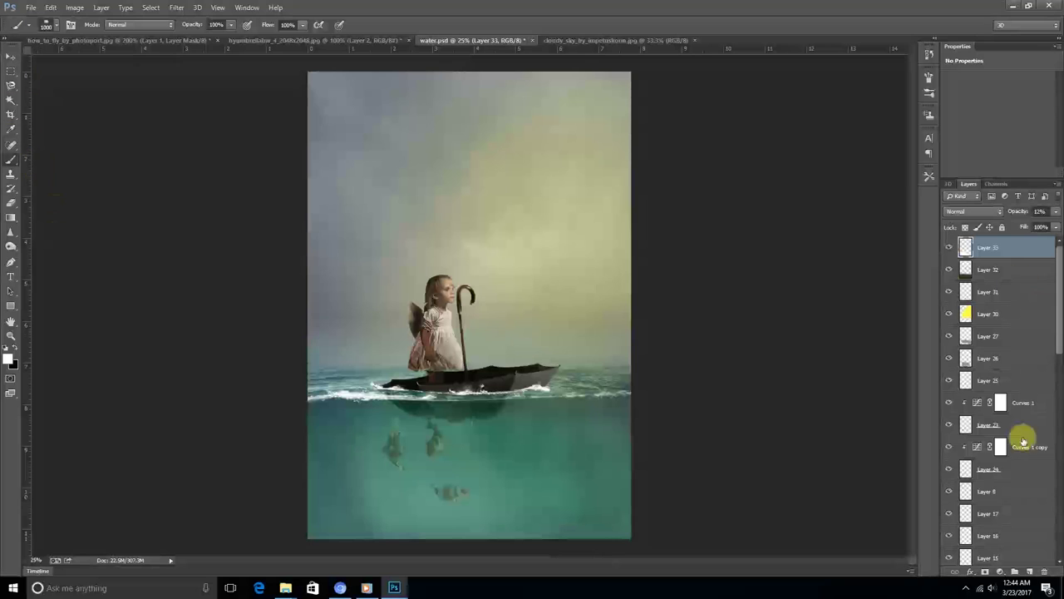
# Step: Add a Gradient Map adjustment in Soft Light using the Violet, Orange preset
pyautogui.click(1000, 572)
pyautogui.click(956, 543)
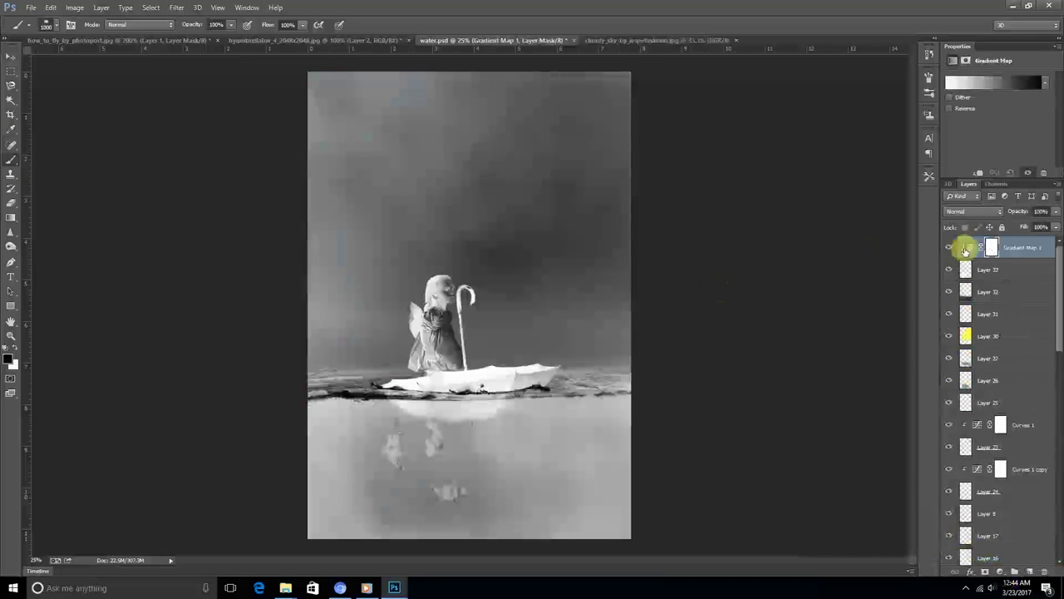
pyautogui.click(971, 213)
pyautogui.click(960, 363)
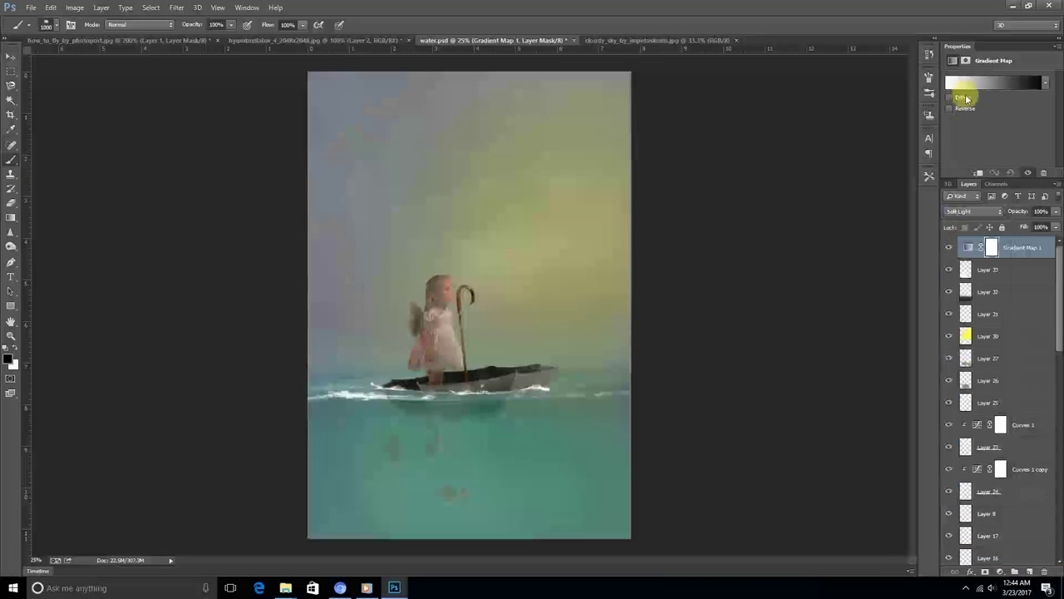
pyautogui.click(989, 82)
pyautogui.click(532, 133)
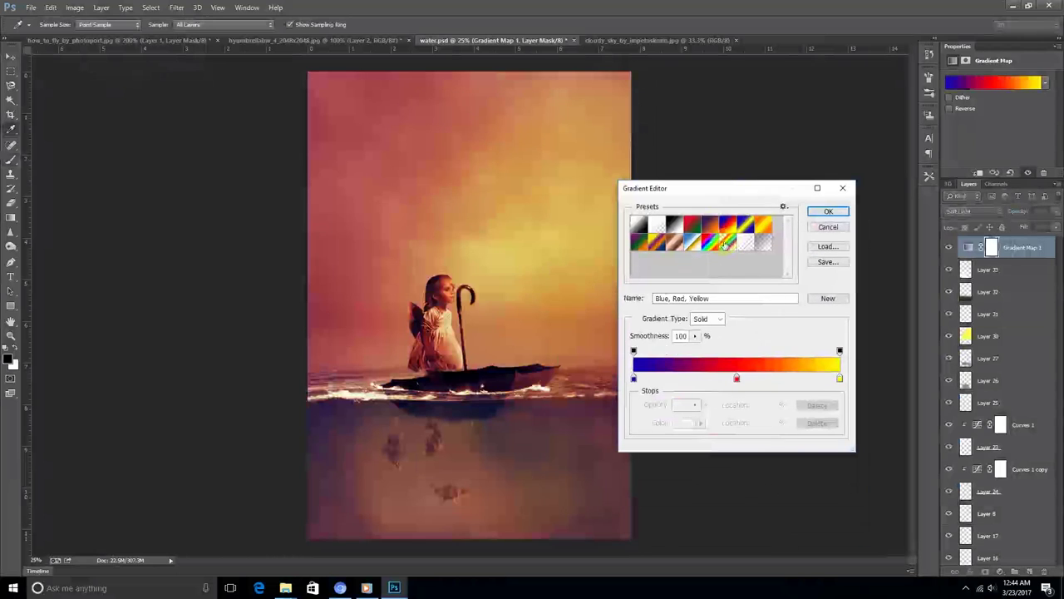
pyautogui.click(709, 227)
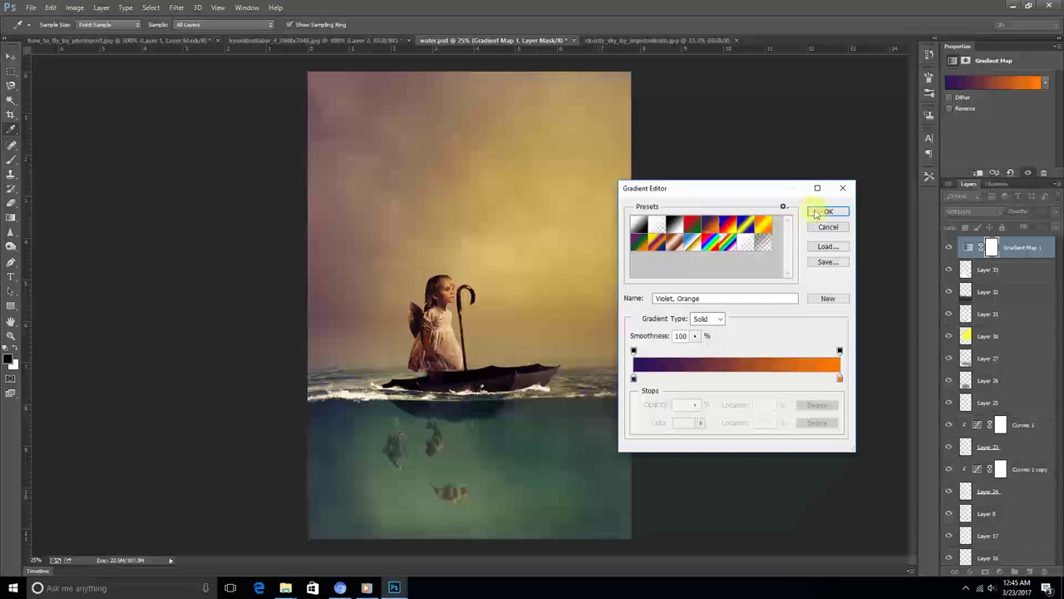
pyautogui.click(817, 213)
# Step: Lower the gradient map's opacity to 48%, add Layer 34 above, and swap the foreground and background colours
pyautogui.click(1055, 211)
pyautogui.moveTo(1045, 223); pyautogui.dragTo(1021, 227)
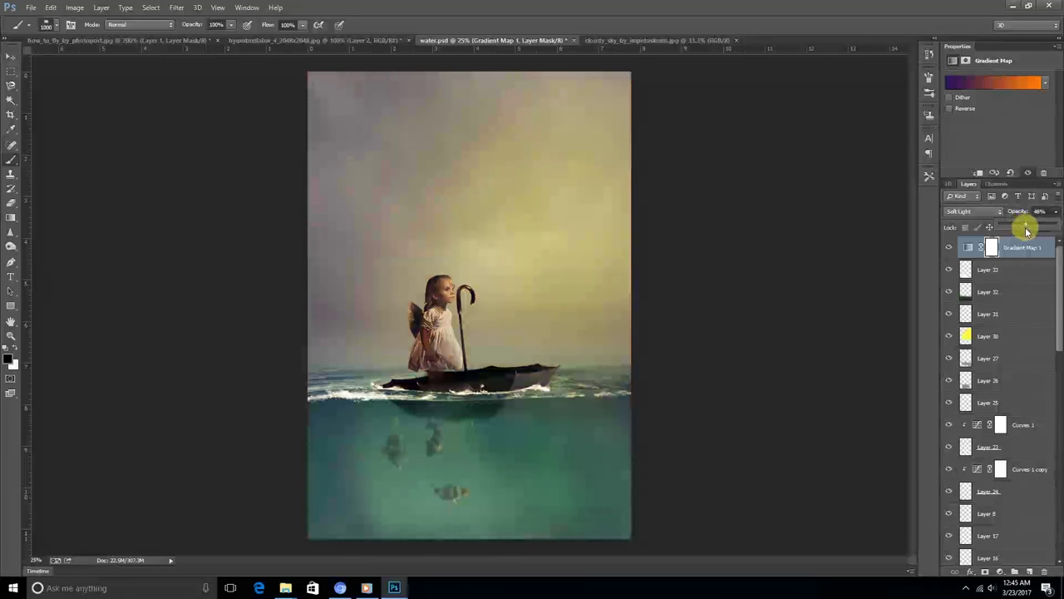
pyautogui.click(1029, 572)
pyautogui.press('x')
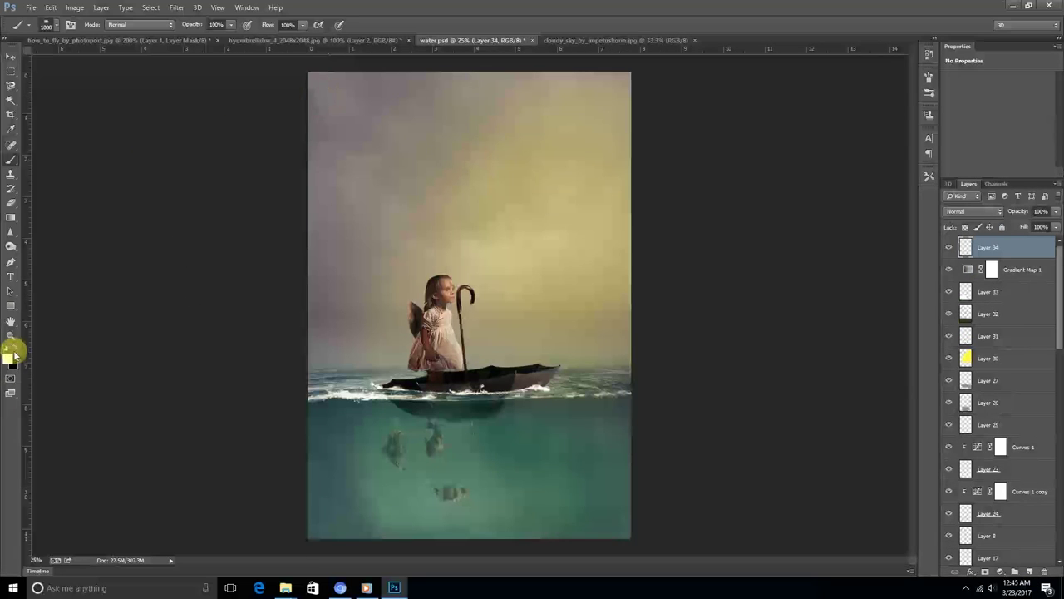
# Step: Paint black over the edges and lower water on Layer 34 in Soft Light, opacity 77%
pyautogui.click(50, 24)
pyautogui.scroll(-3, 123, 151)
pyautogui.scroll(3, 124, 137)
pyautogui.doubleClick(23, 117)
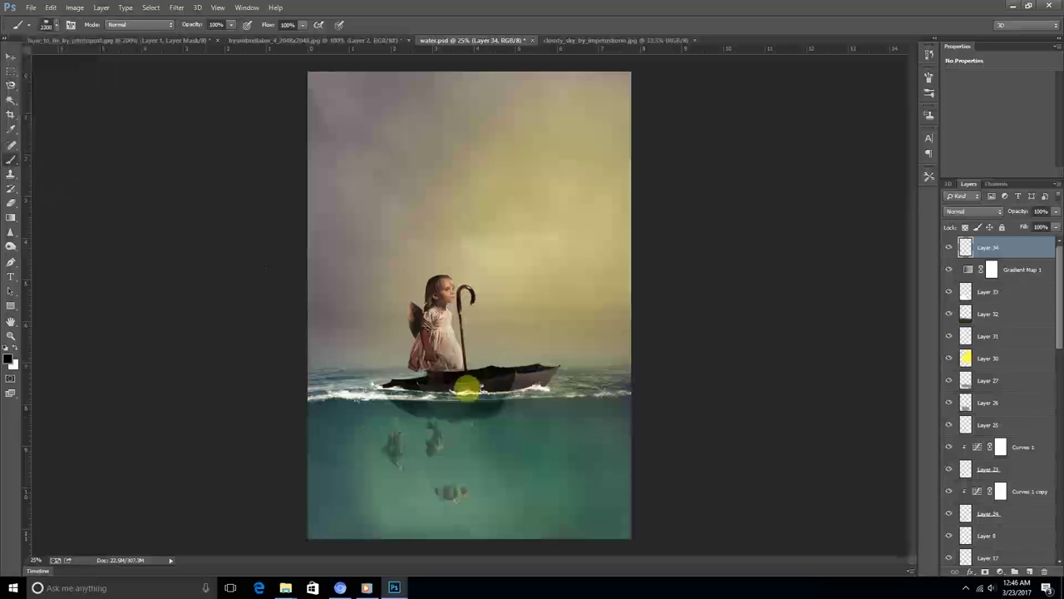
pyautogui.click(973, 212)
pyautogui.click(967, 340)
pyautogui.moveTo(373, 383)
pyautogui.mouseDown()
pyautogui.moveTo(363, 487)
pyautogui.moveTo(648, 419)
pyautogui.moveTo(408, 247)
pyautogui.moveTo(340, 140)
pyautogui.moveTo(487, 90)
pyautogui.moveTo(589, 94)
pyautogui.mouseUp()
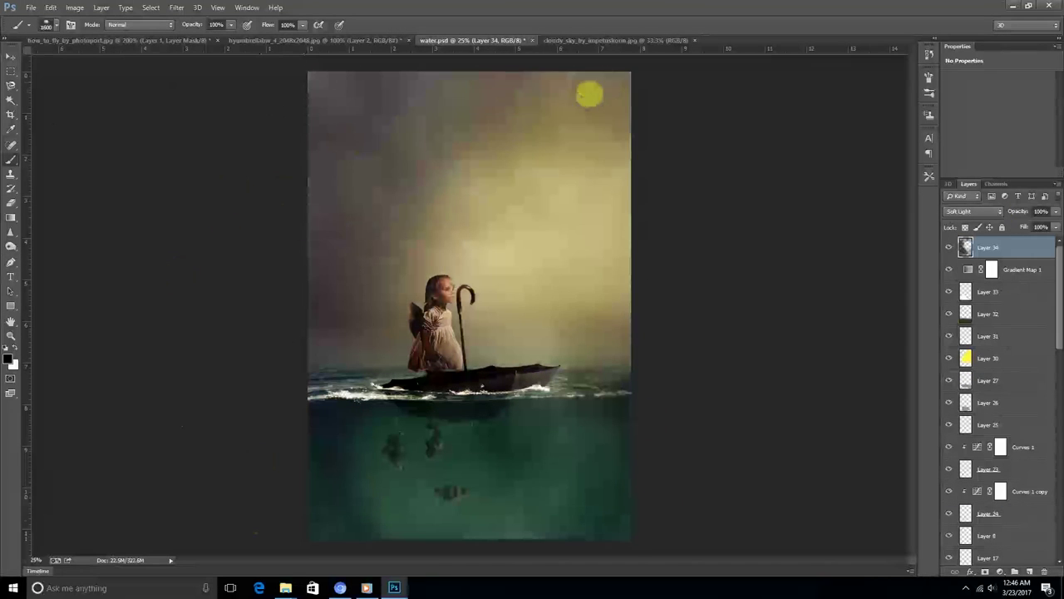
pyautogui.click(1055, 212)
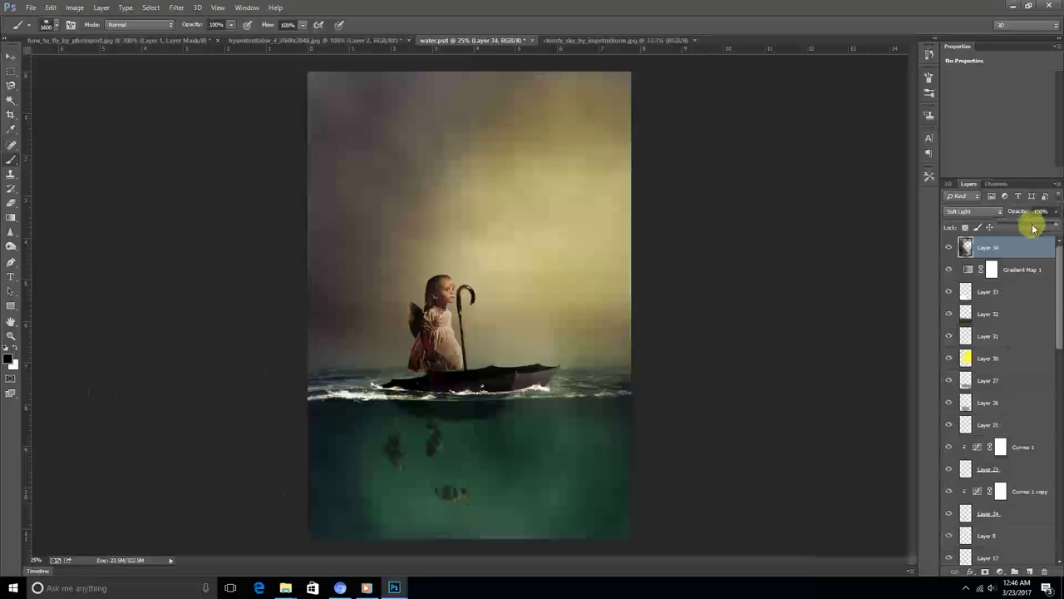
pyautogui.moveTo(1026, 226); pyautogui.dragTo(1041, 229)
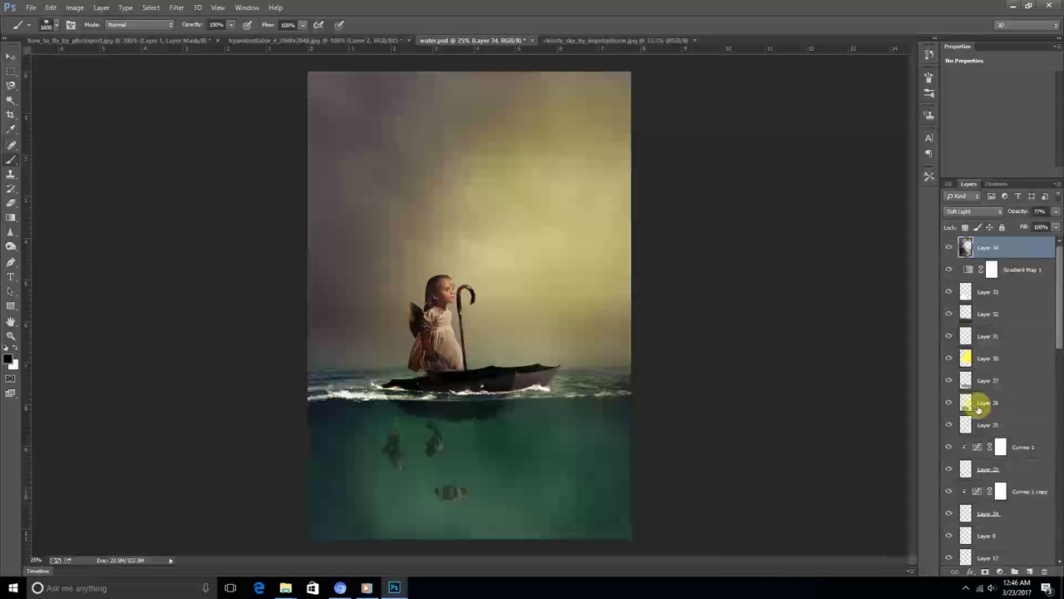
# Step: Select the top layer and stamp all visible layers into new Layer 35 with Ctrl+Shift+Alt+E
pyautogui.scroll(-3, 984, 438)
pyautogui.scroll(-3, 979, 407)
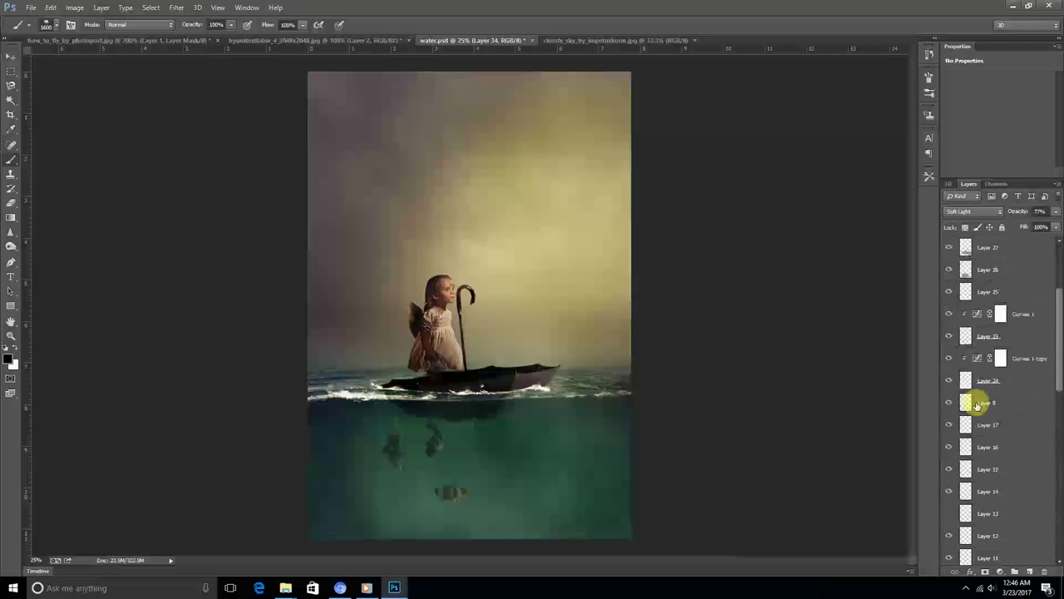
pyautogui.scroll(-3, 980, 408)
pyautogui.scroll(-2, 978, 405)
pyautogui.scroll(-4, 978, 404)
pyautogui.scroll(-1, 977, 404)
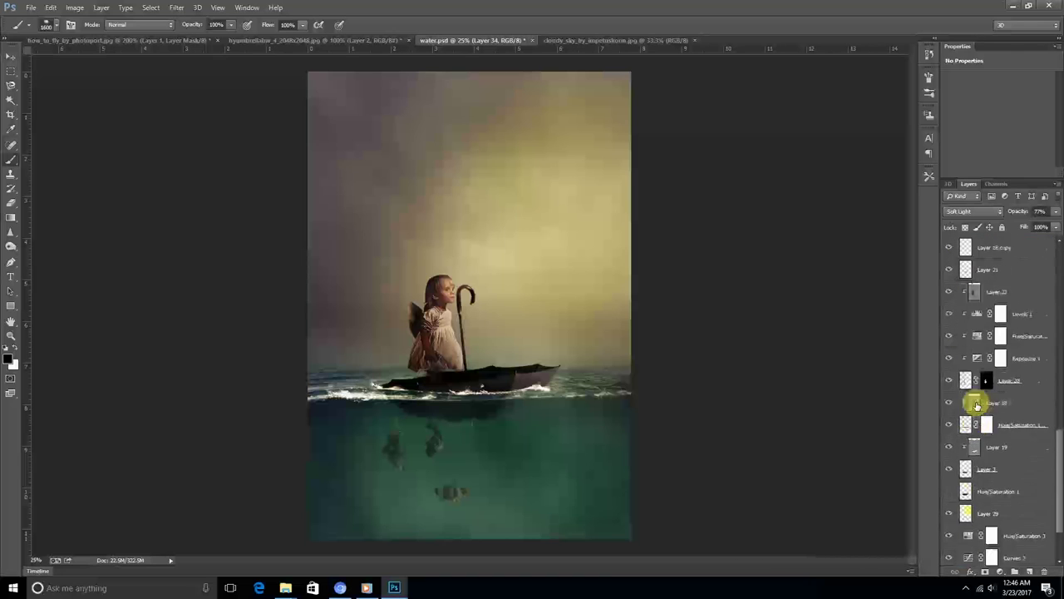
pyautogui.scroll(-2, 978, 403)
pyautogui.click(961, 357)
pyautogui.hotkey('ctrl', 'shift', 'alt', 'e')
pyautogui.click(949, 358)
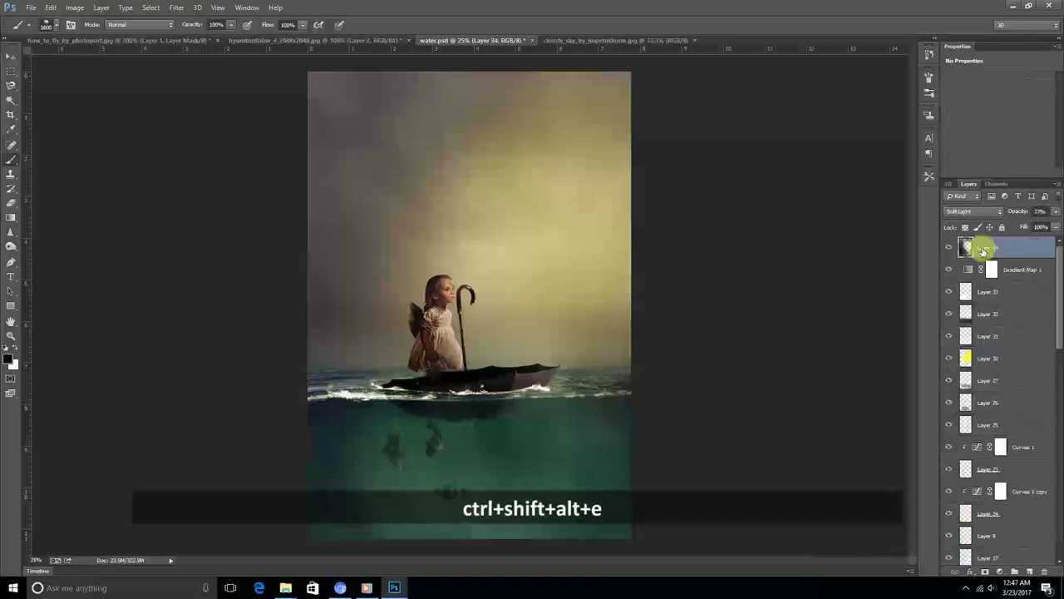
pyautogui.hotkey('ctrl', 'shift', 'alt', 'e')
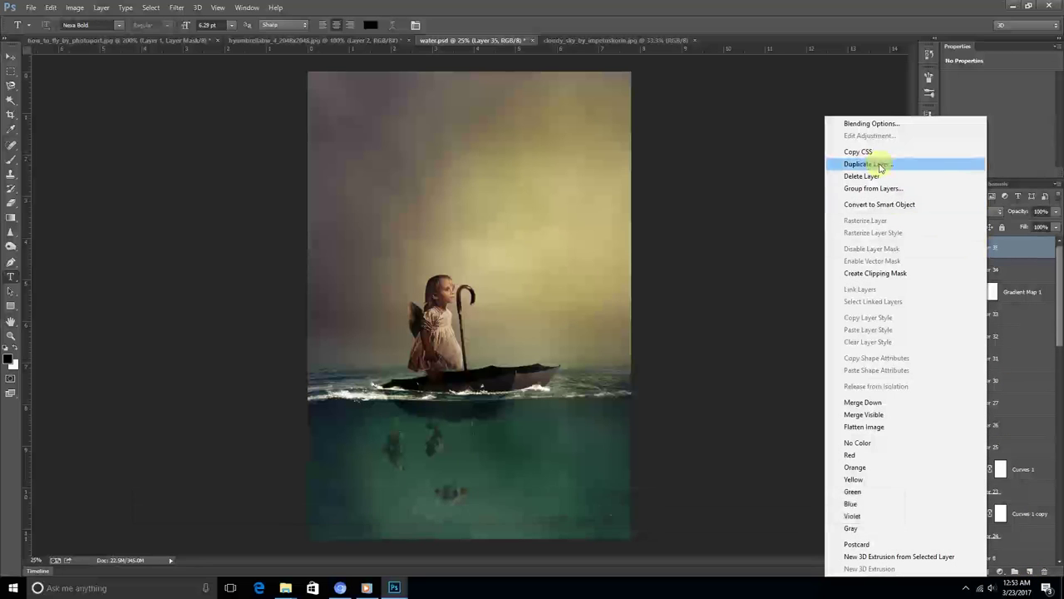
# Step: Duplicate the merged layer and in Camera Raw set Exposure +0.60, Contrast +15 and Highlights -45
pyautogui.click(869, 164)
pyautogui.click(633, 185)
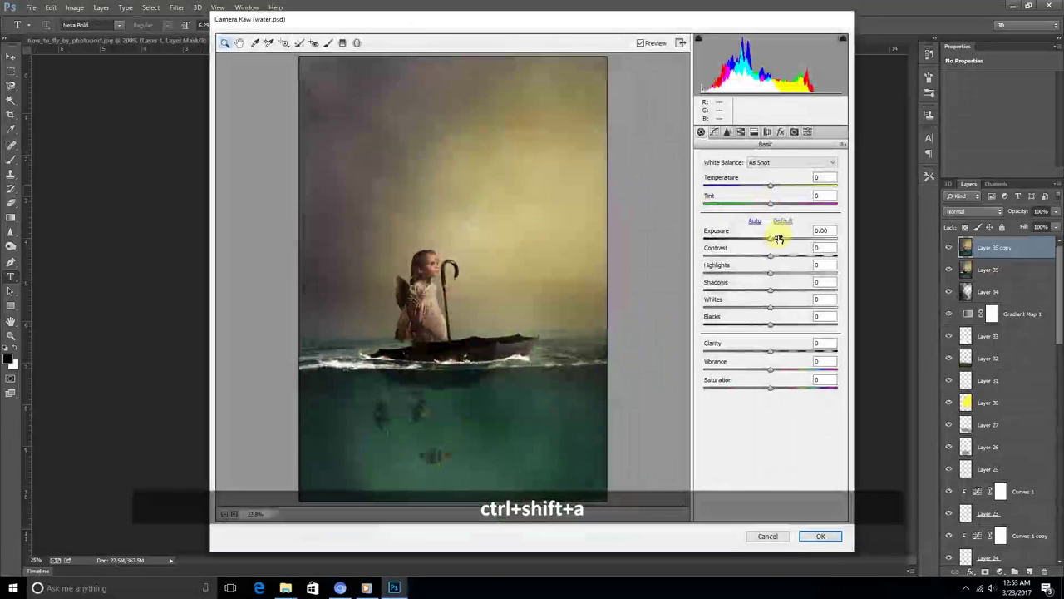
pyautogui.click(776, 240)
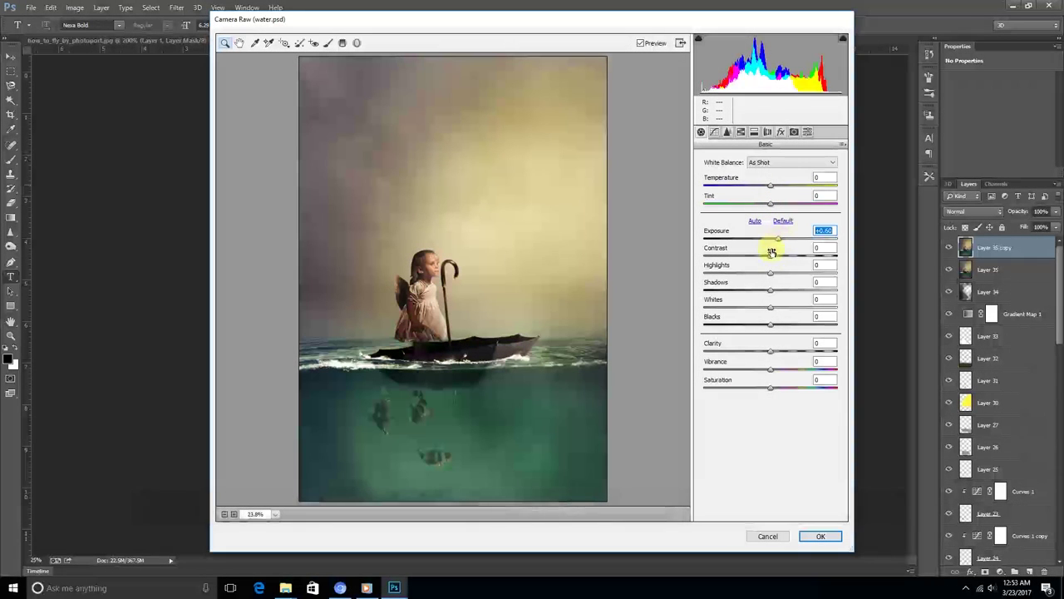
pyautogui.moveTo(773, 261)
pyautogui.mouseDown()
pyautogui.moveTo(783, 257)
pyautogui.moveTo(756, 289)
pyautogui.moveTo(740, 273)
pyautogui.mouseUp()
pyautogui.moveTo(770, 324)
pyautogui.mouseDown()
pyautogui.moveTo(801, 325)
pyautogui.moveTo(795, 308)
pyautogui.mouseUp()
pyautogui.moveTo(770, 350)
pyautogui.mouseDown()
pyautogui.moveTo(786, 350)
pyautogui.moveTo(758, 372)
pyautogui.mouseUp()
# Step: Split-tone highlights green and shadows blue, and add a post-crop vignette to darken the edges
pyautogui.click(768, 131)
pyautogui.moveTo(704, 176)
pyautogui.mouseDown()
pyautogui.moveTo(784, 177)
pyautogui.moveTo(720, 193)
pyautogui.mouseUp()
pyautogui.moveTo(781, 177); pyautogui.dragTo(773, 177)
pyautogui.moveTo(704, 262); pyautogui.dragTo(760, 262)
pyautogui.moveTo(705, 279); pyautogui.dragTo(755, 277)
pyautogui.click(781, 131)
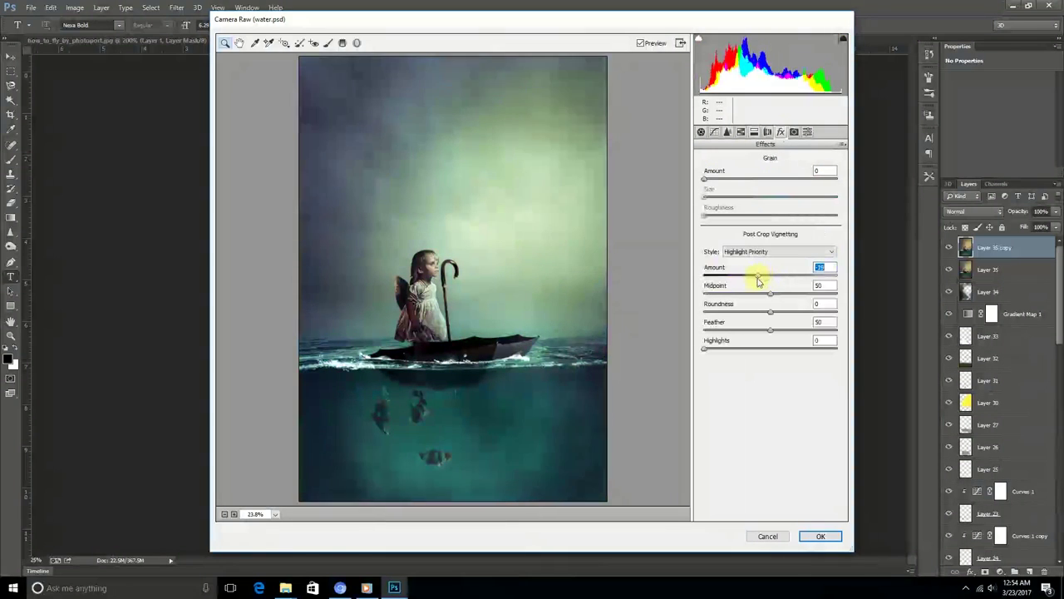
pyautogui.click(815, 535)
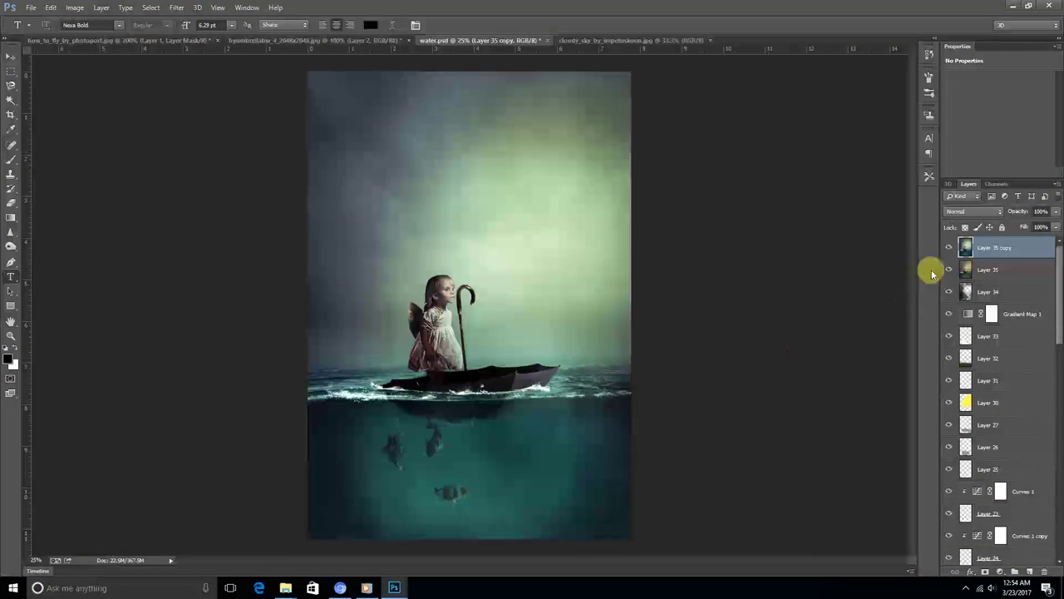
# Step: Duplicate the graded layer, then add Layer 36 on top set to Soft Light
pyautogui.rightClick(1002, 250)
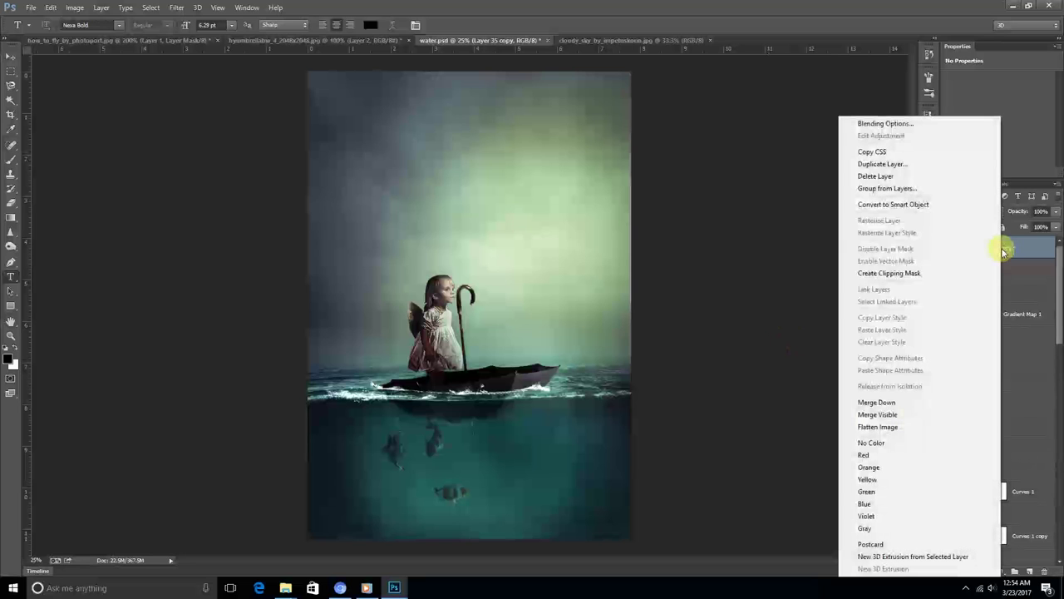
pyautogui.click(904, 165)
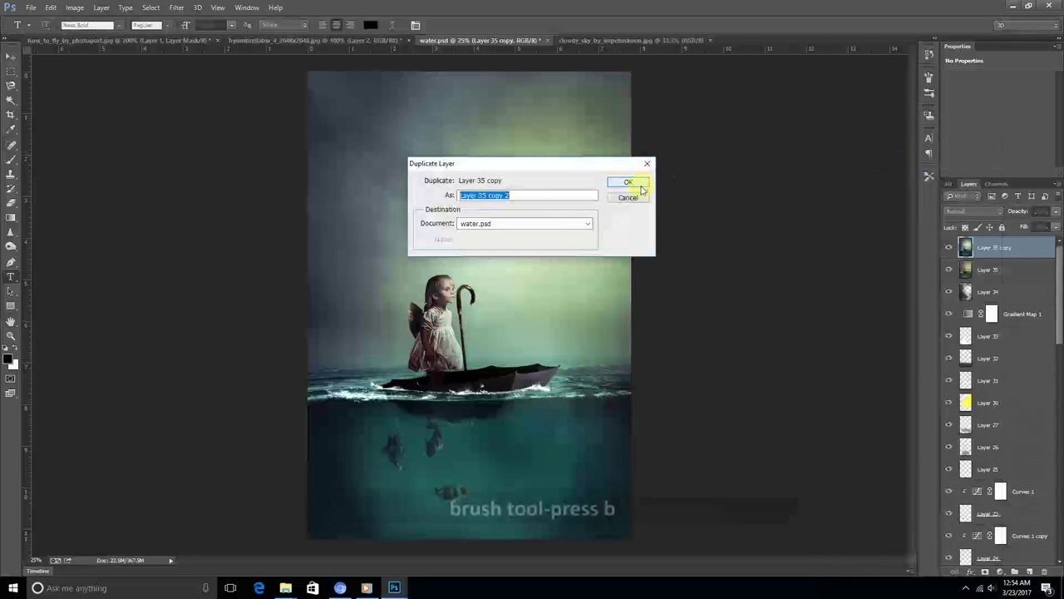
pyautogui.click(632, 182)
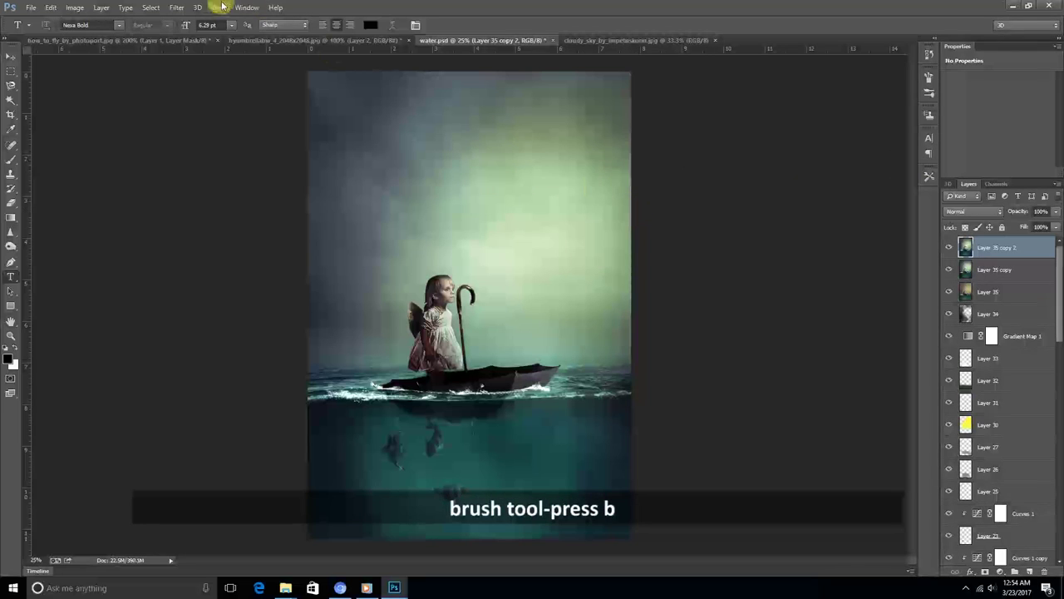
pyautogui.click(1028, 572)
pyautogui.press('b')
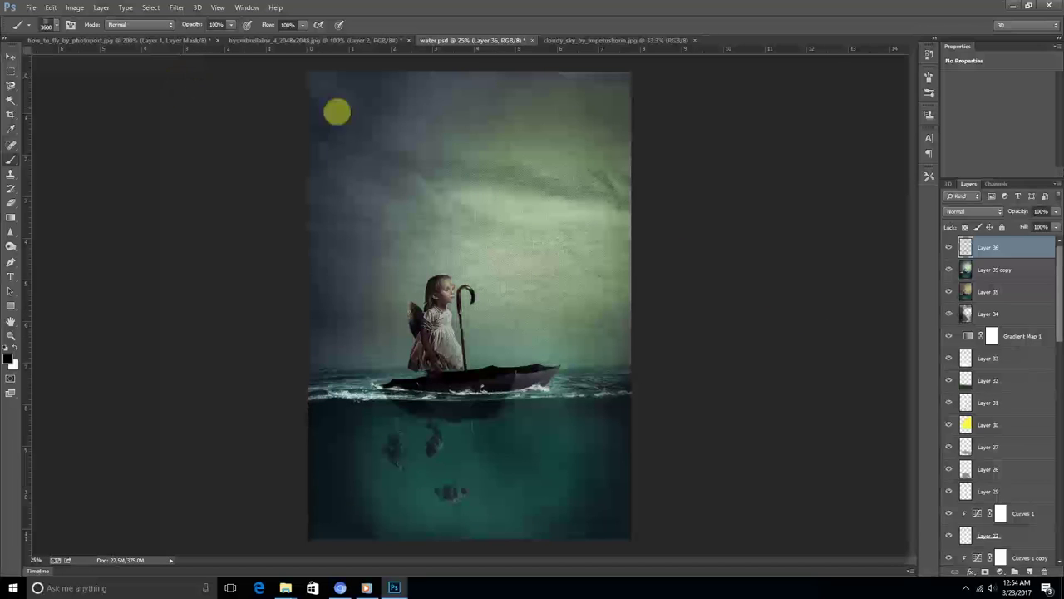
pyautogui.click(994, 212)
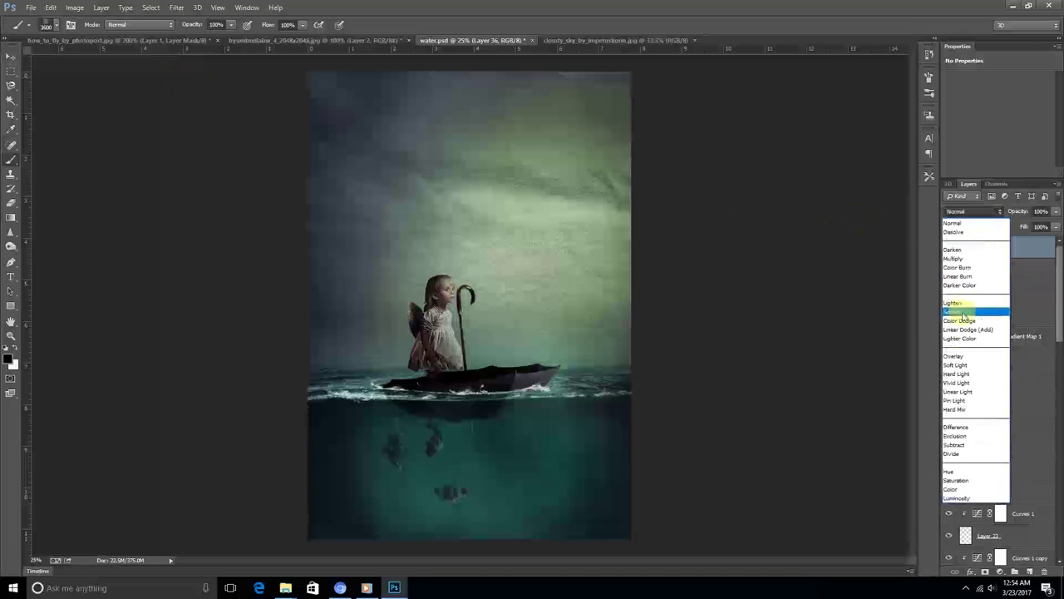
pyautogui.click(957, 372)
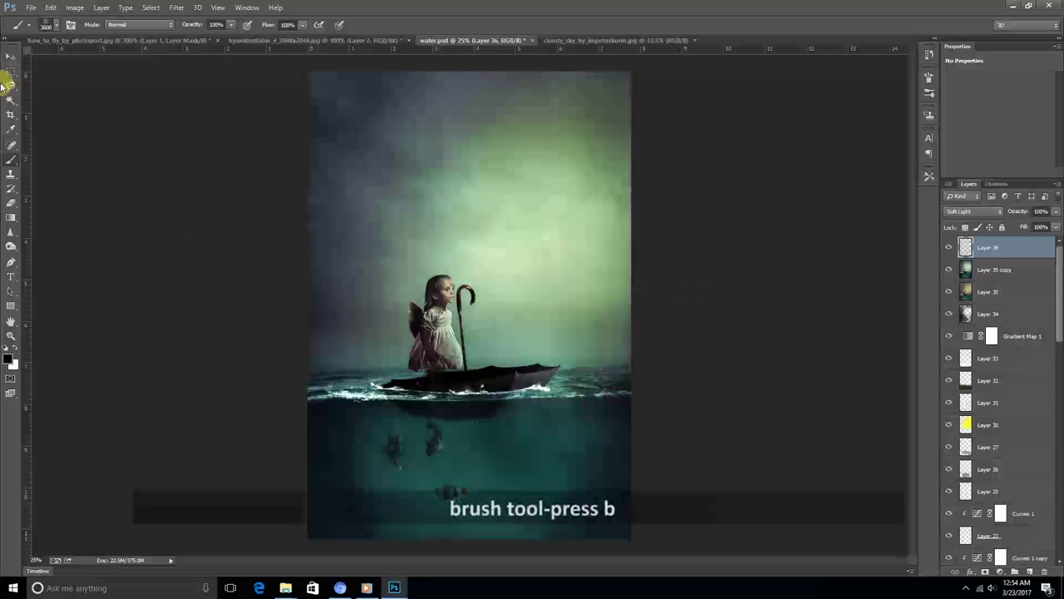
pyautogui.click(11, 56)
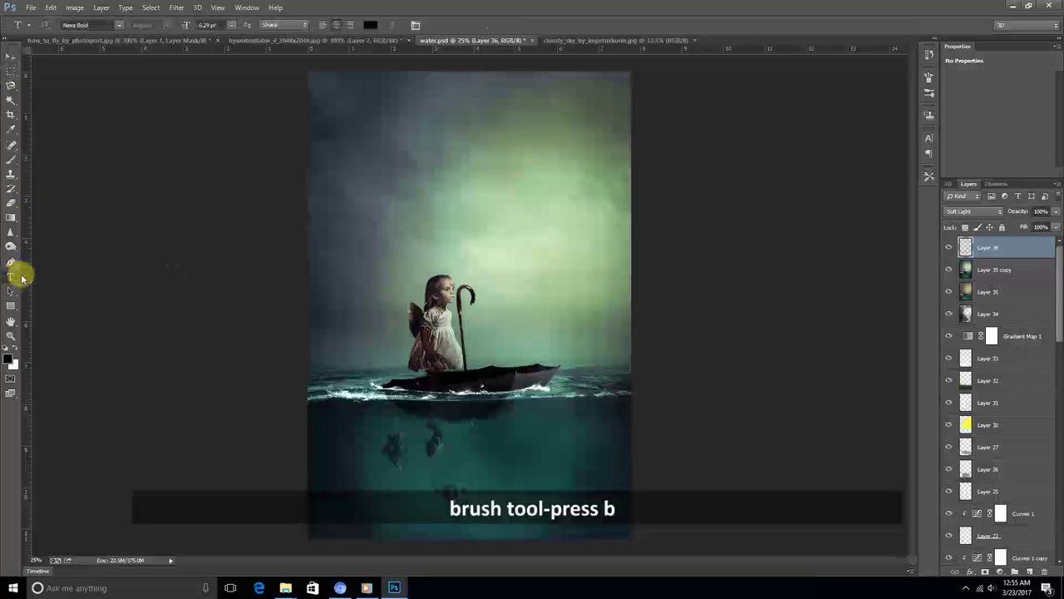
# Step: Set the bird brush's Shape Dynamics: size jitter 100%, minimum diameter 33%, lower angle and roundness jitter
pyautogui.press('F5')
pyautogui.press('b')
pyautogui.click(1029, 572)
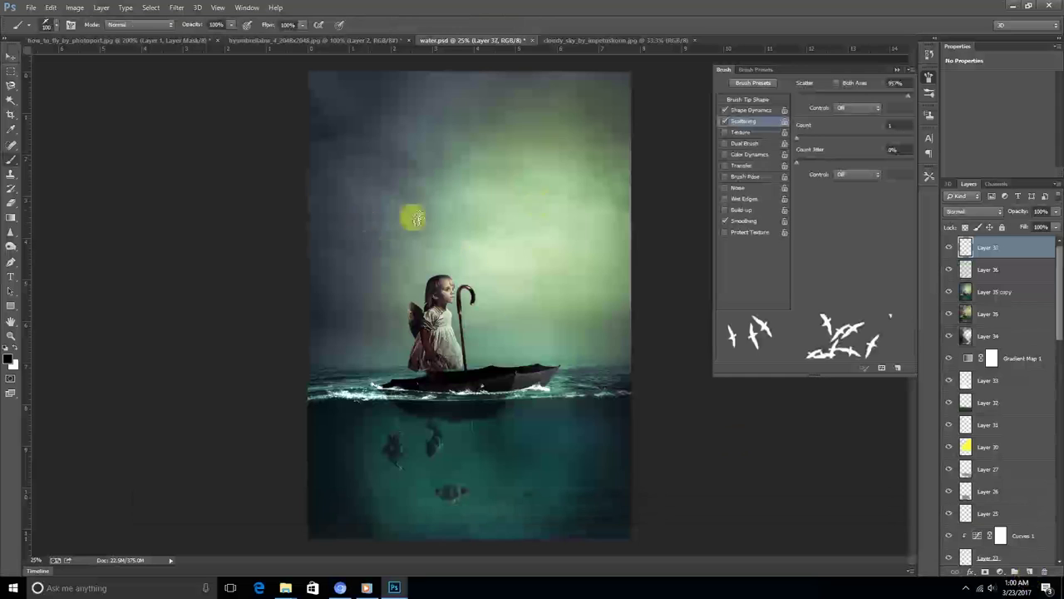
pyautogui.click(752, 110)
pyautogui.moveTo(888, 106); pyautogui.dragTo(962, 103)
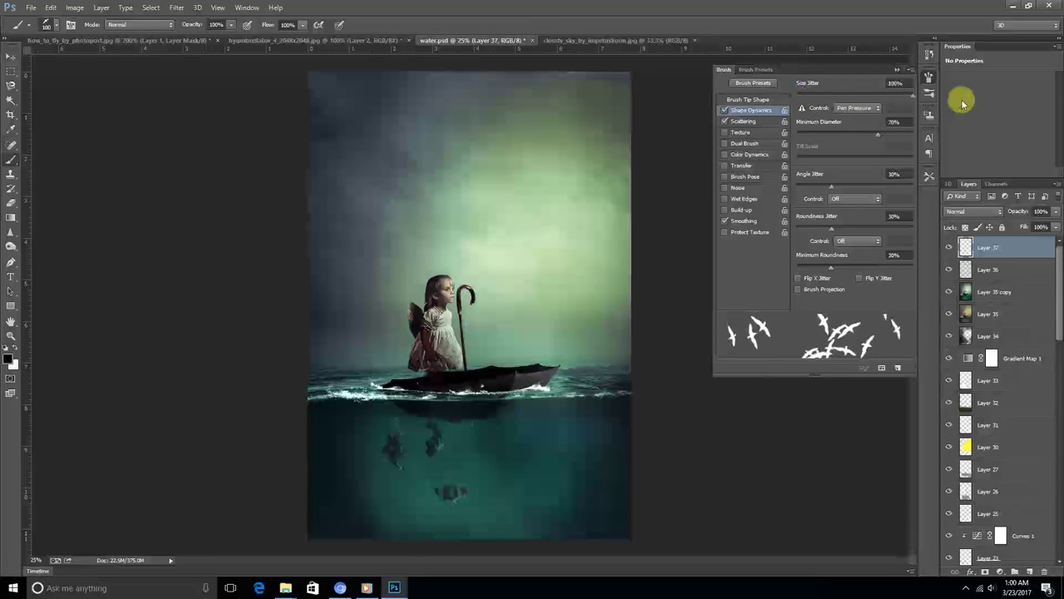
pyautogui.moveTo(878, 136); pyautogui.dragTo(835, 135)
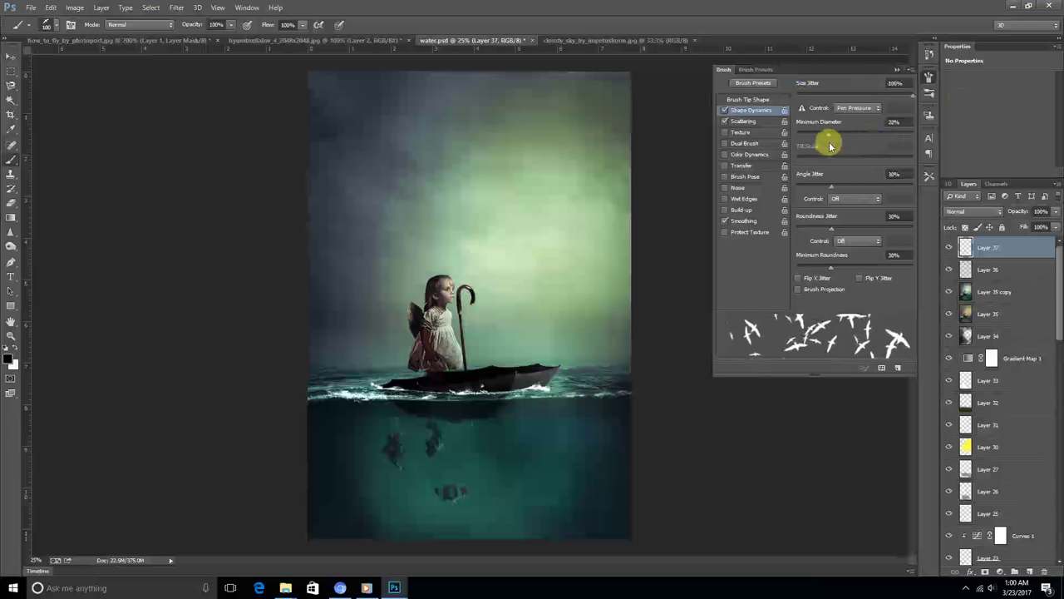
pyautogui.moveTo(830, 189); pyautogui.dragTo(841, 191)
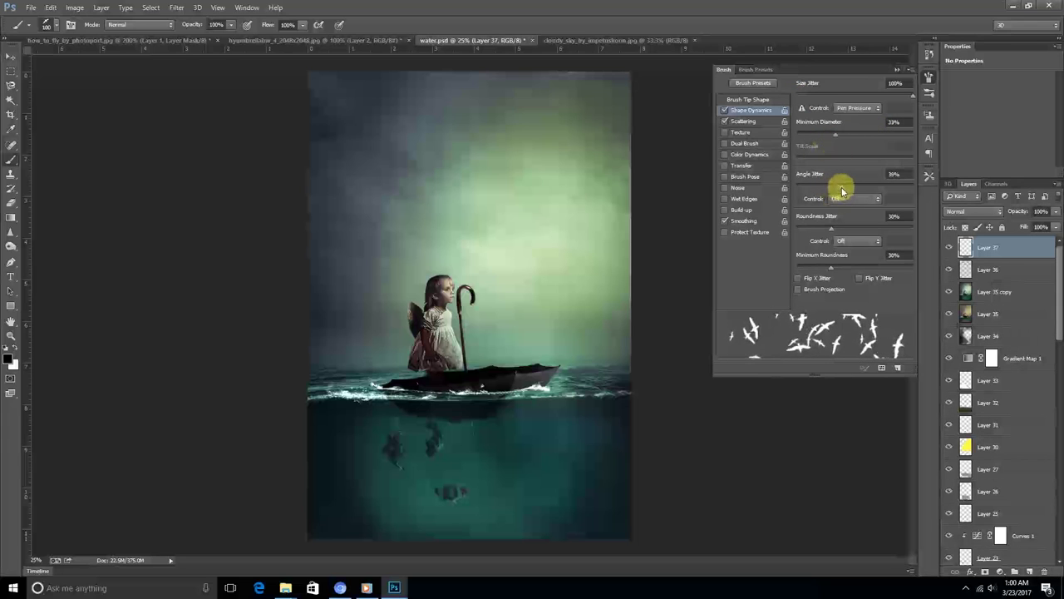
pyautogui.moveTo(841, 233)
pyautogui.mouseDown()
pyautogui.moveTo(818, 239)
pyautogui.moveTo(851, 274)
pyautogui.mouseUp()
# Step: Paint a scattered bird flock above the girl, redo it with 84% minimum diameter, and start a text layer
pyautogui.click(748, 122)
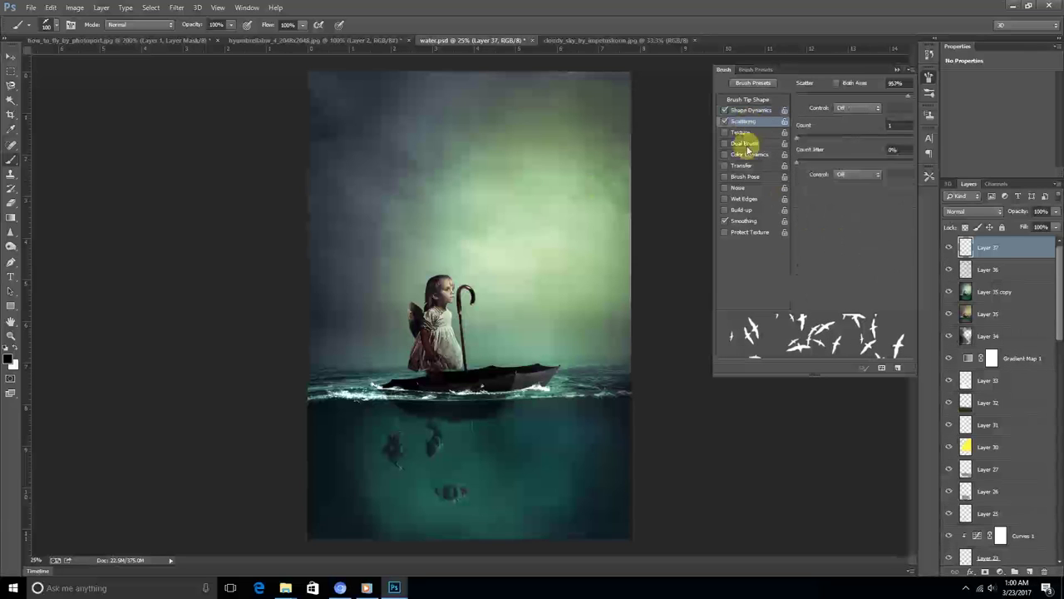
pyautogui.moveTo(475, 274); pyautogui.dragTo(499, 254)
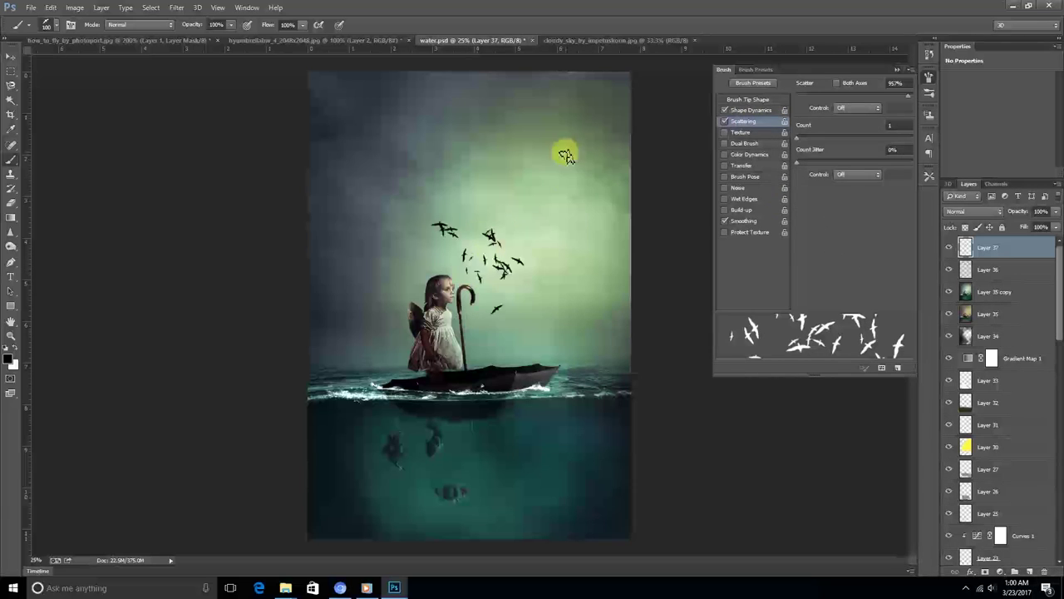
pyautogui.hotkey('ctrl', 'z')
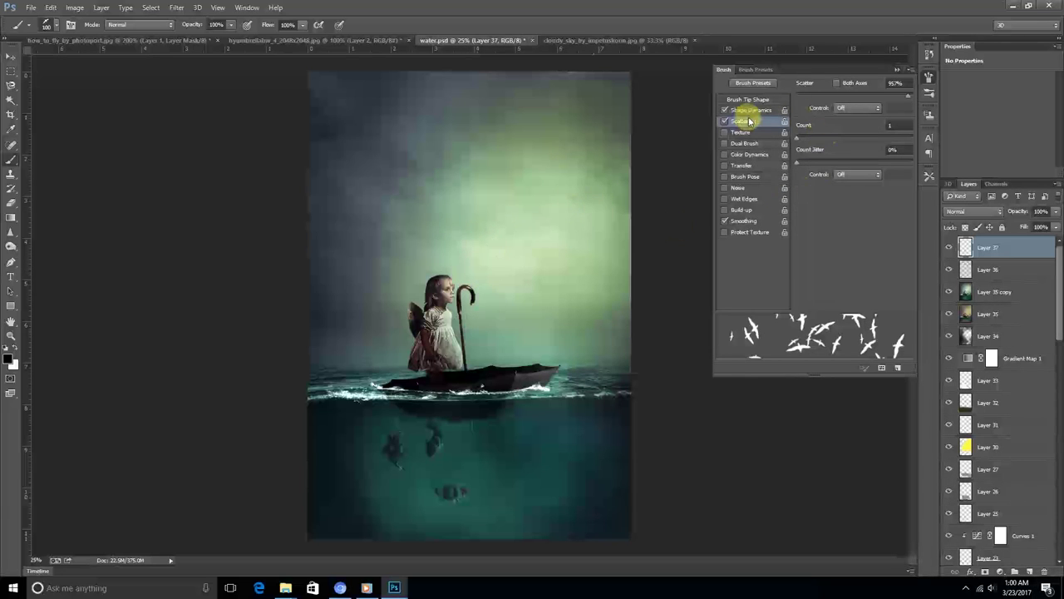
pyautogui.click(751, 111)
pyautogui.moveTo(836, 135); pyautogui.dragTo(893, 134)
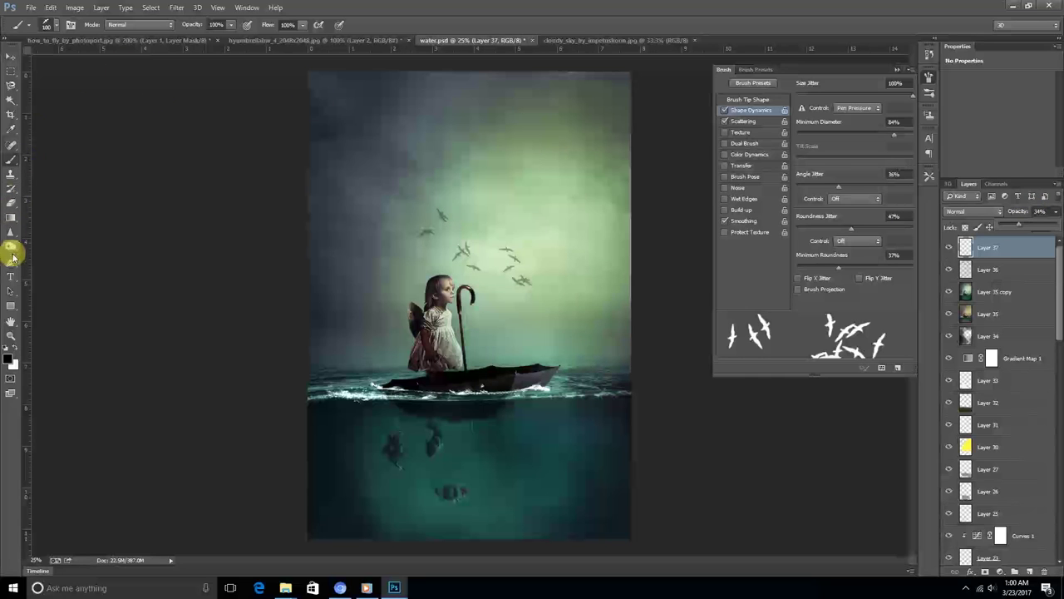
pyautogui.click(11, 279)
pyautogui.click(420, 200)
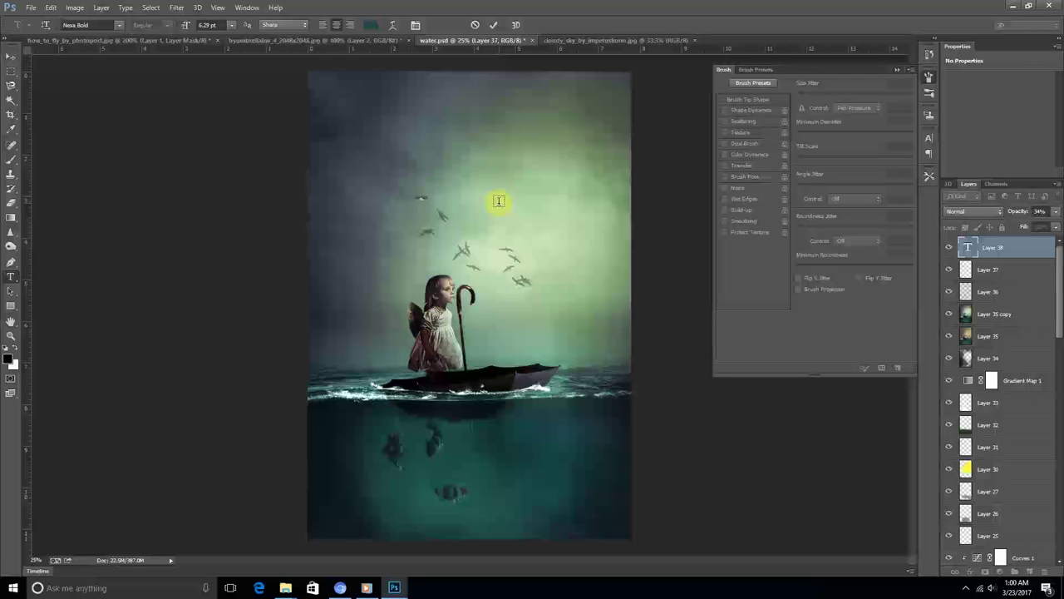
# Step: Reposition the SURREAL title and scale it up about fivefold
pyautogui.click(10, 56)
pyautogui.moveTo(409, 178); pyautogui.dragTo(486, 227)
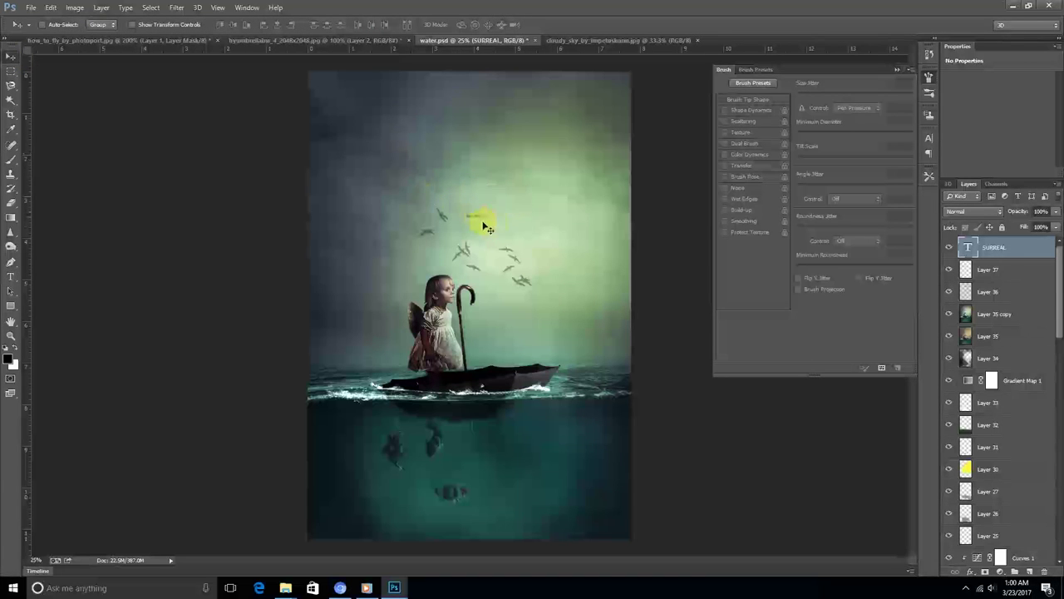
pyautogui.hotkey('ctrl', 't')
pyautogui.moveTo(486, 221); pyautogui.dragTo(530, 234)
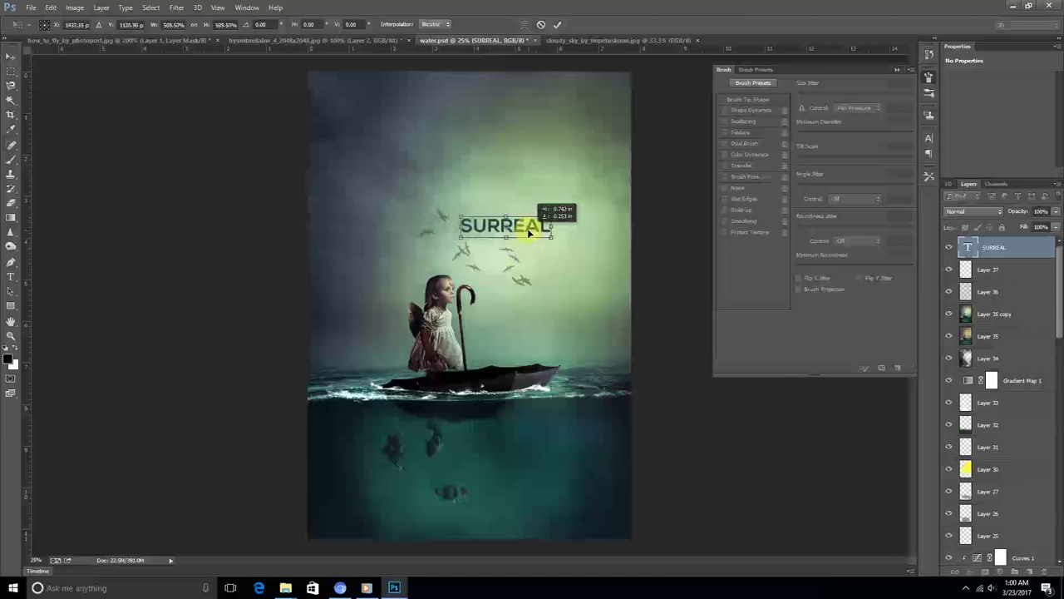
pyautogui.press('Return')
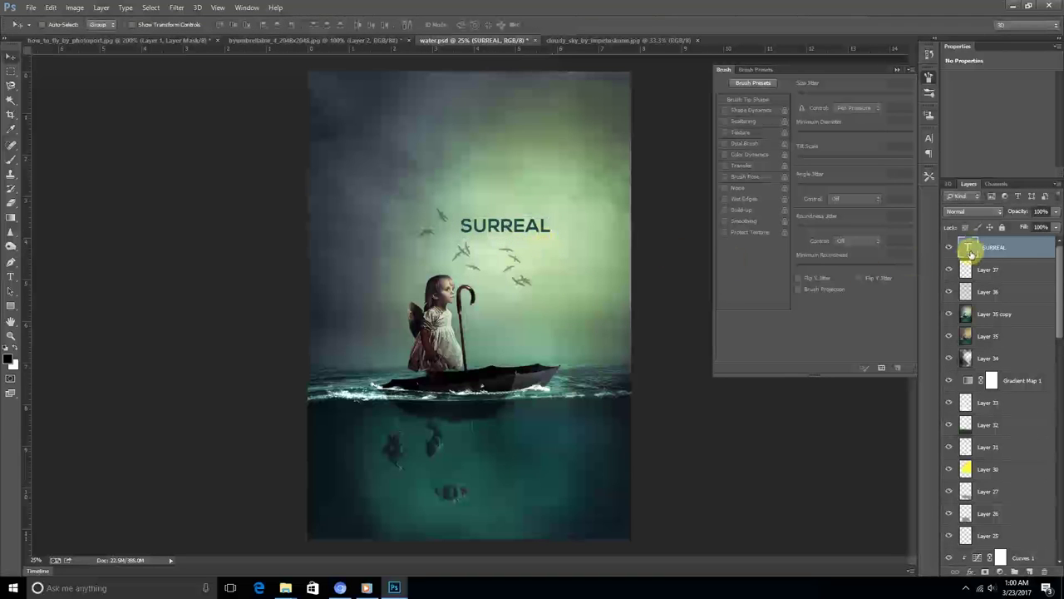
# Step: Change the title font and duplicate it below as a 'PHOTOSHOP MANIPULATION' subtitle
pyautogui.doubleClick(968, 247)
pyautogui.click(83, 24)
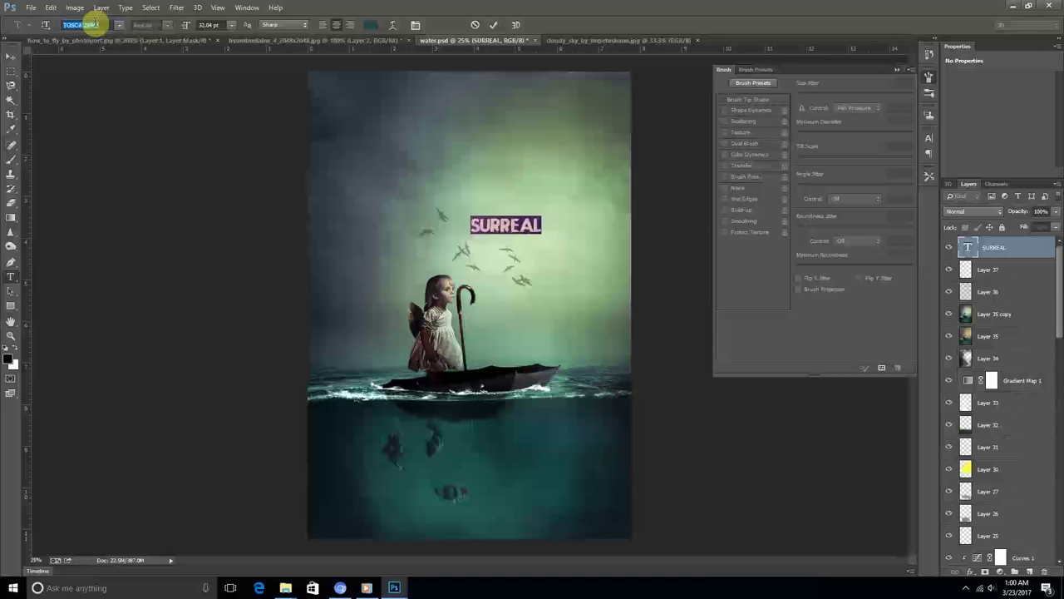
pyautogui.click(11, 55)
pyautogui.moveTo(539, 247); pyautogui.dragTo(539, 261)
pyautogui.doubleClick(967, 248)
pyautogui.write('PHTO')
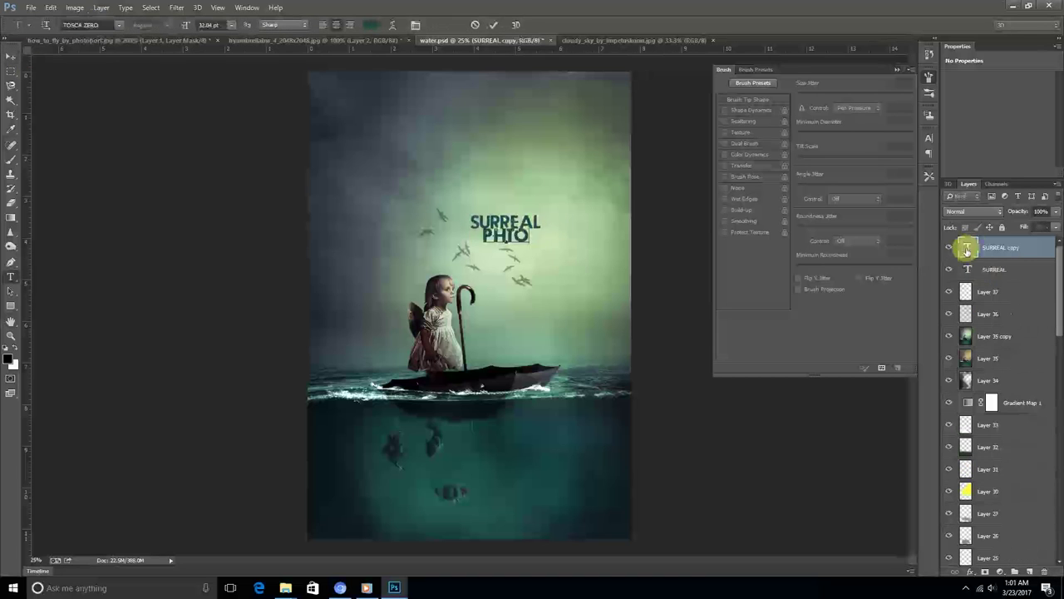
pyautogui.write('SHOP MANIPULATION')
pyautogui.doubleClick(967, 248)
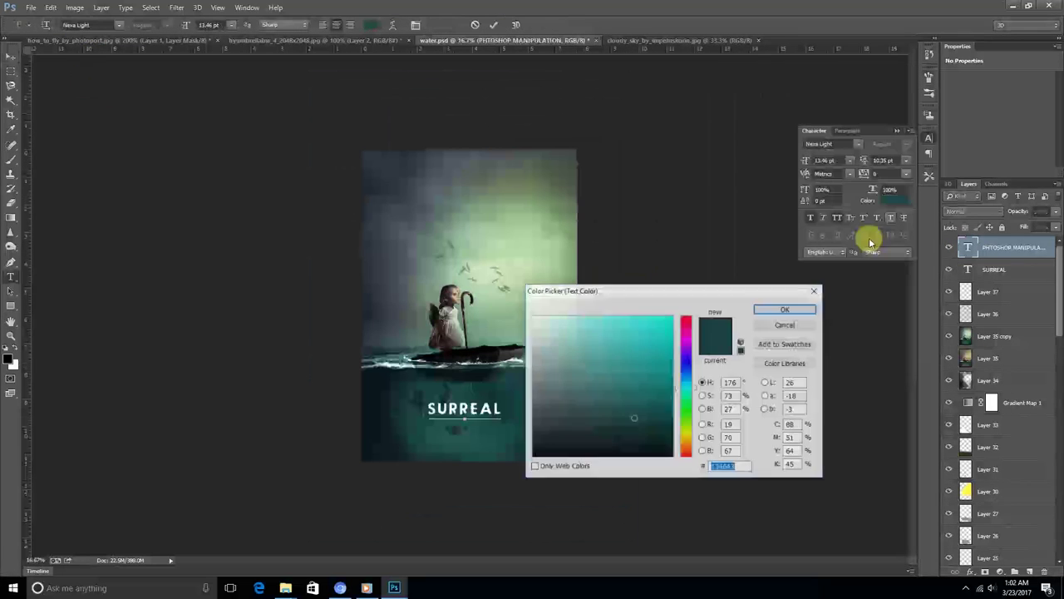
# Step: Set SURREAL in Trajan Pro 3 and move title and subtitle together to the top centre
pyautogui.doubleClick(966, 269)
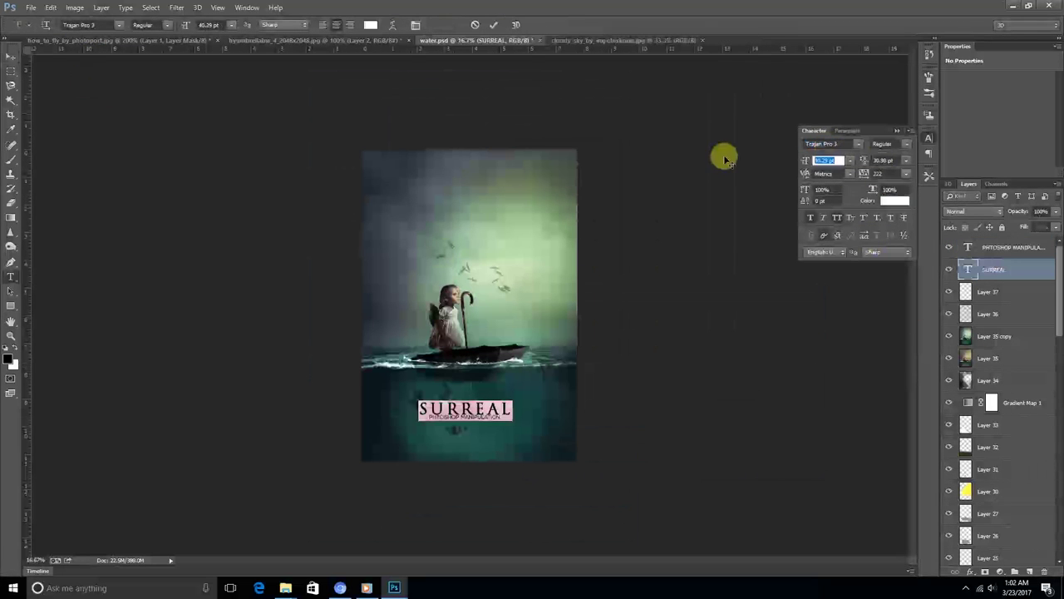
pyautogui.click(16, 60)
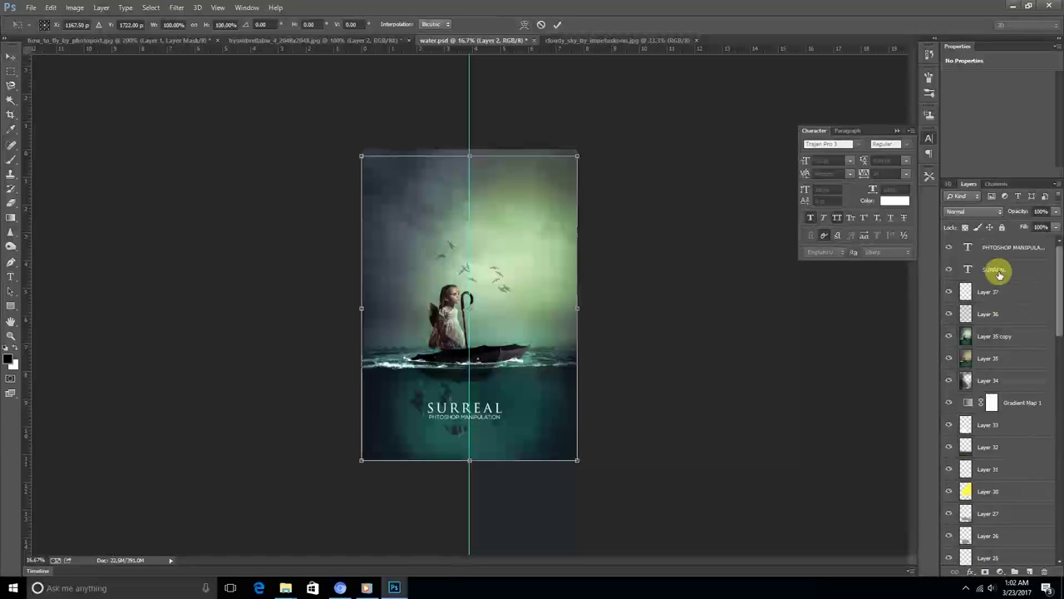
pyautogui.click(997, 270)
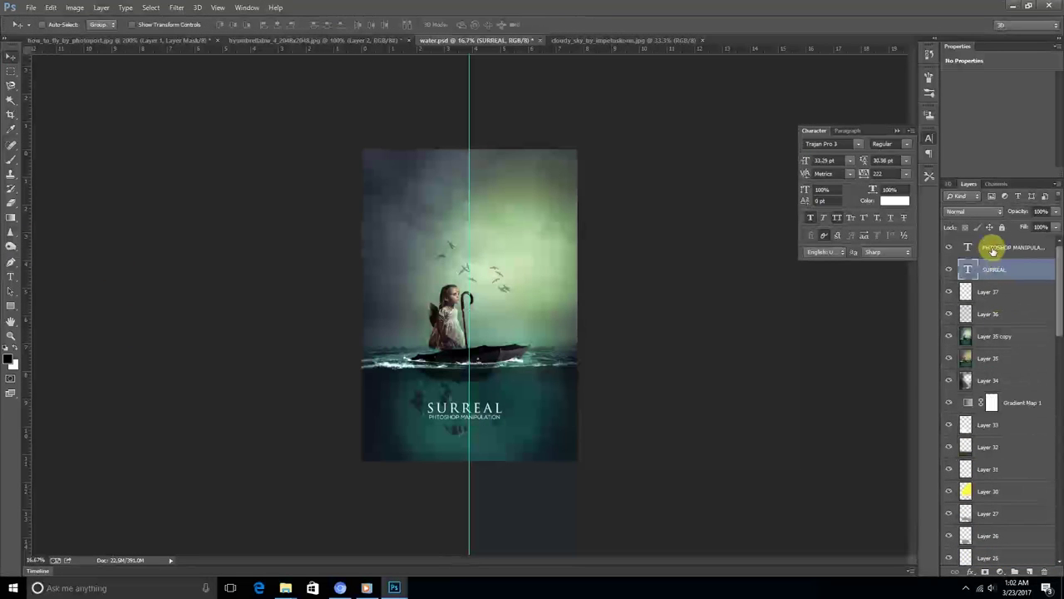
pyautogui.keyDown('shift'); pyautogui.click(990, 247); pyautogui.keyUp('shift')
pyautogui.moveTo(494, 408); pyautogui.dragTo(488, 239)
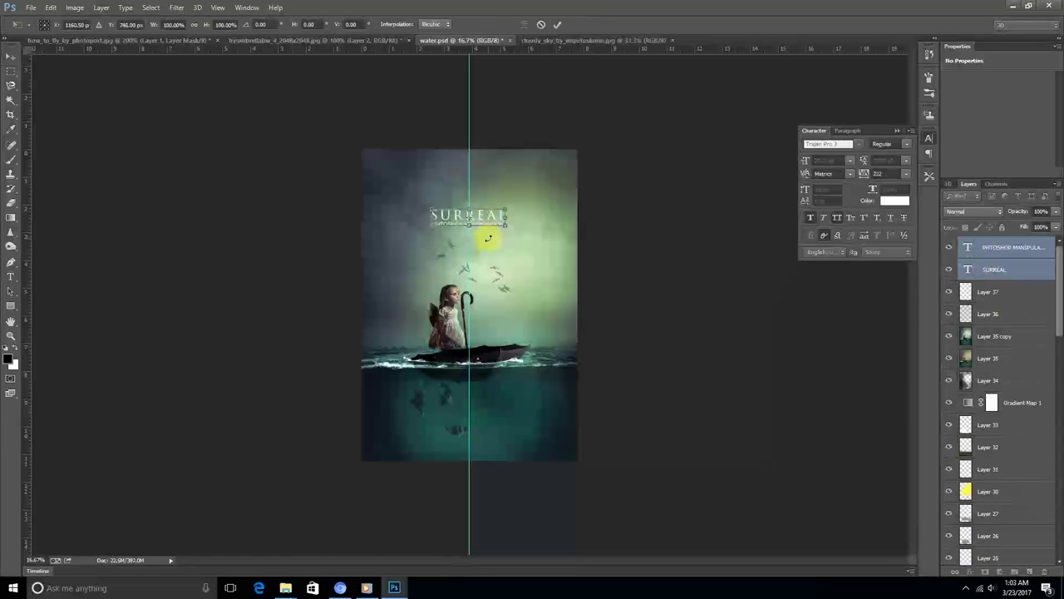
pyautogui.hotkey('ctrl', 'z')
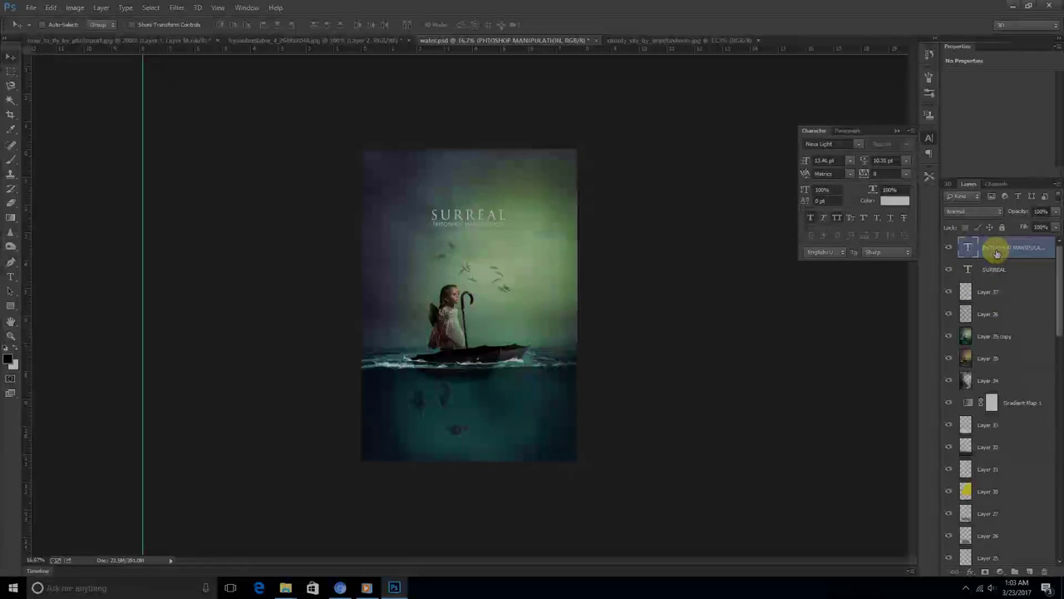